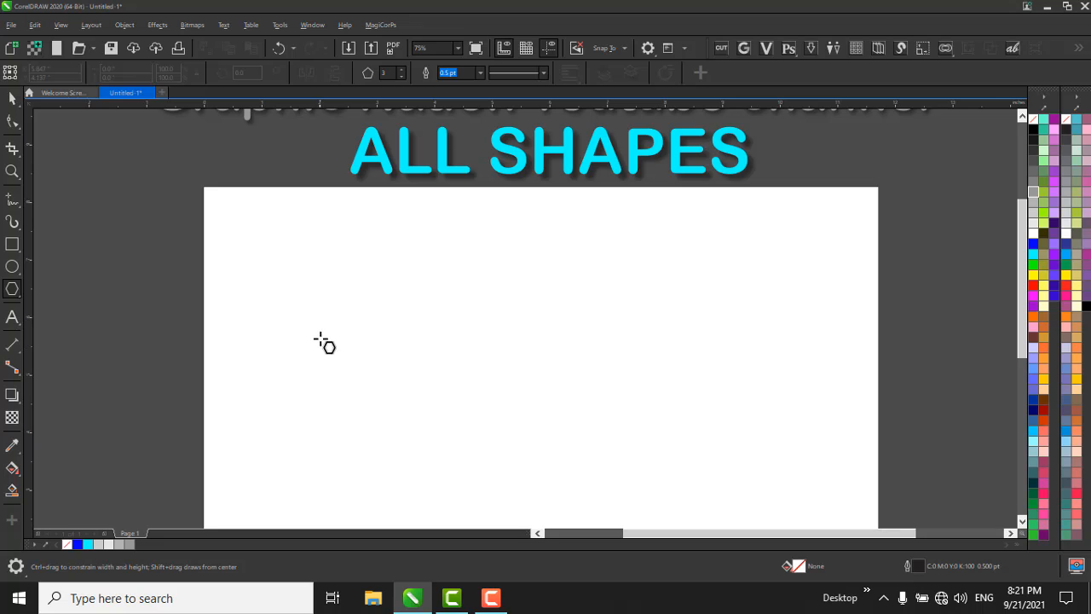
Draw a three-sided polygon about 2.8 by 2.4 inches in the upper part of the page with the Polygon tool.
key("space")
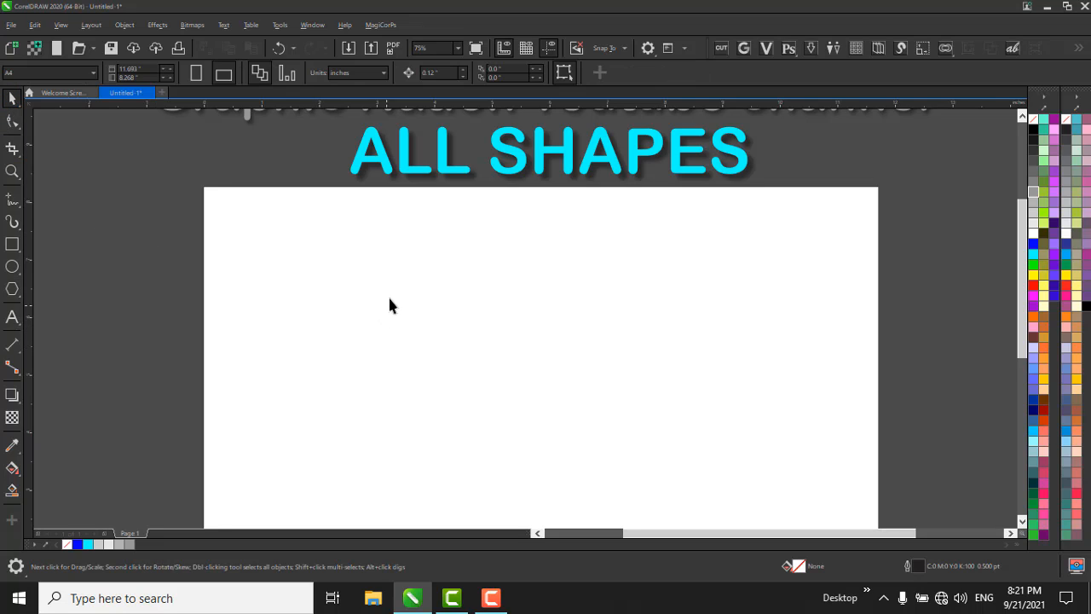
key("y")
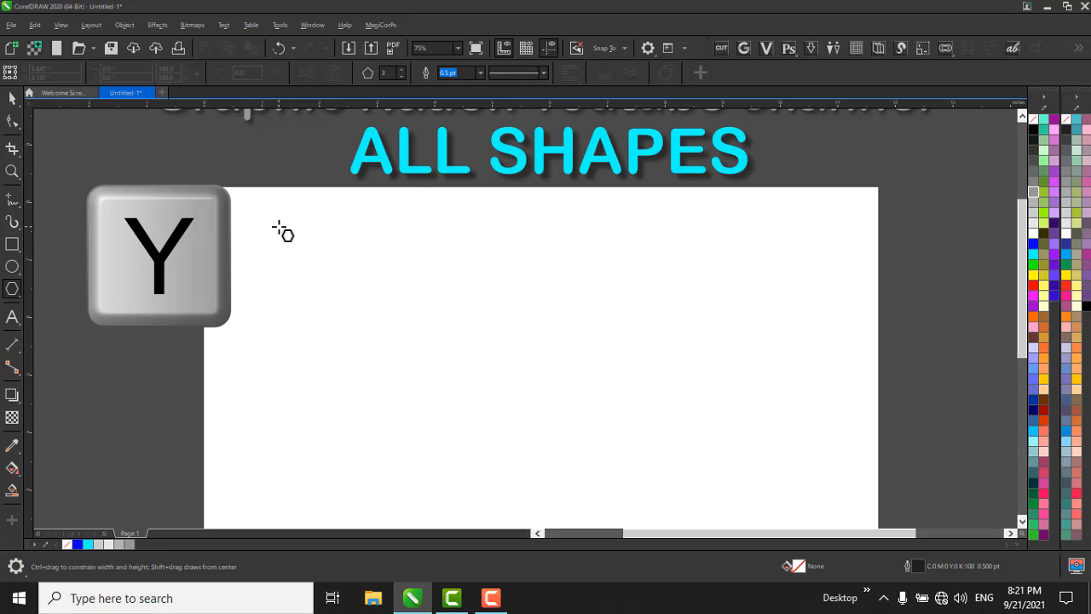
mouse_move(277, 227)
left_mouse_down()
mouse_move(569, 411)
mouse_move(393, 289)
mouse_move(561, 372)
mouse_move(452, 277)
left_mouse_up()
left_click(451, 273)
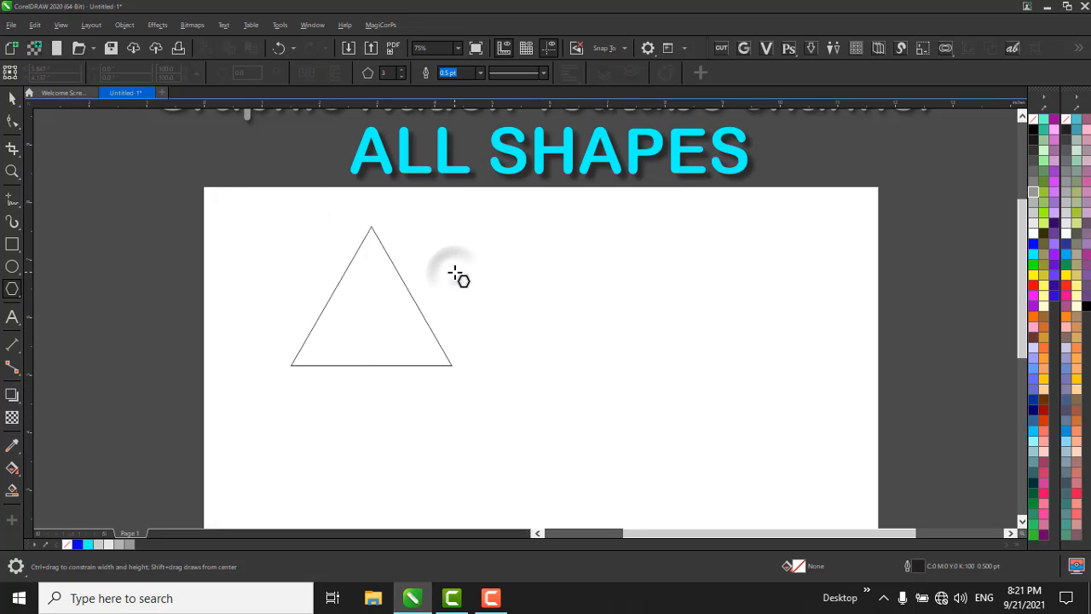
Move the triangle horizontally along the page to an X position of about 4.4 inches and keep it selected.
key("space")
left_click_drag(158, 166, 653, 495)
left_click_drag(352, 291, 504, 291)
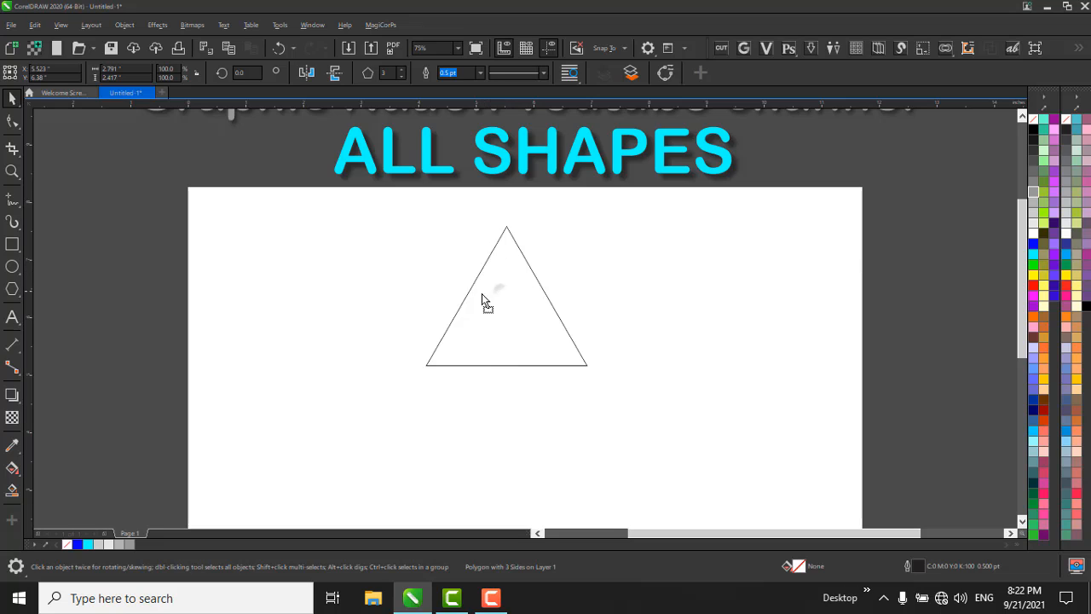
left_click_drag(482, 293, 435, 293)
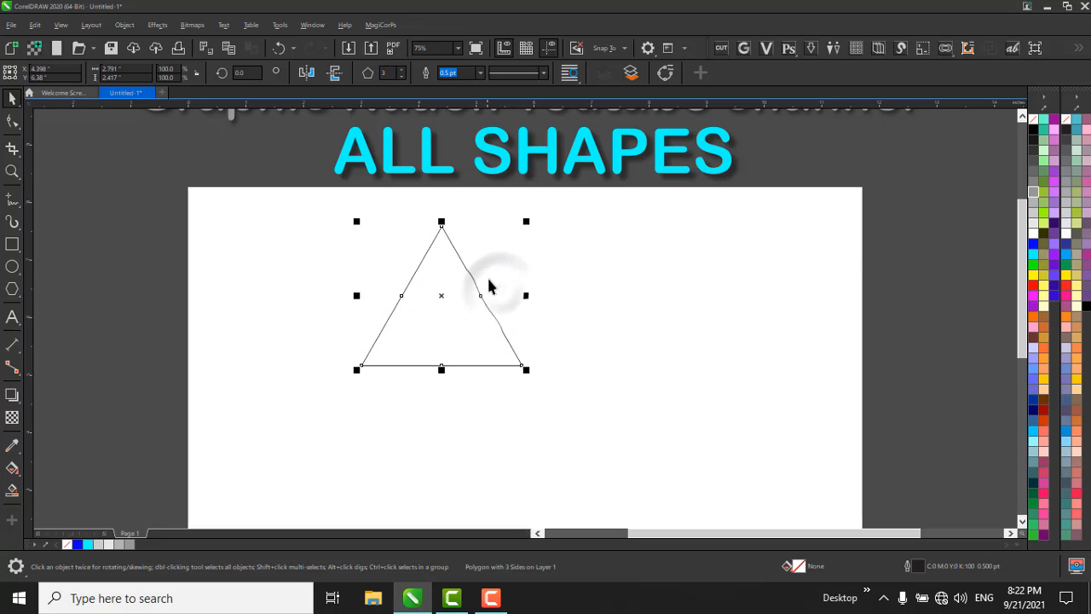
left_click(441, 275)
left_click(441, 254)
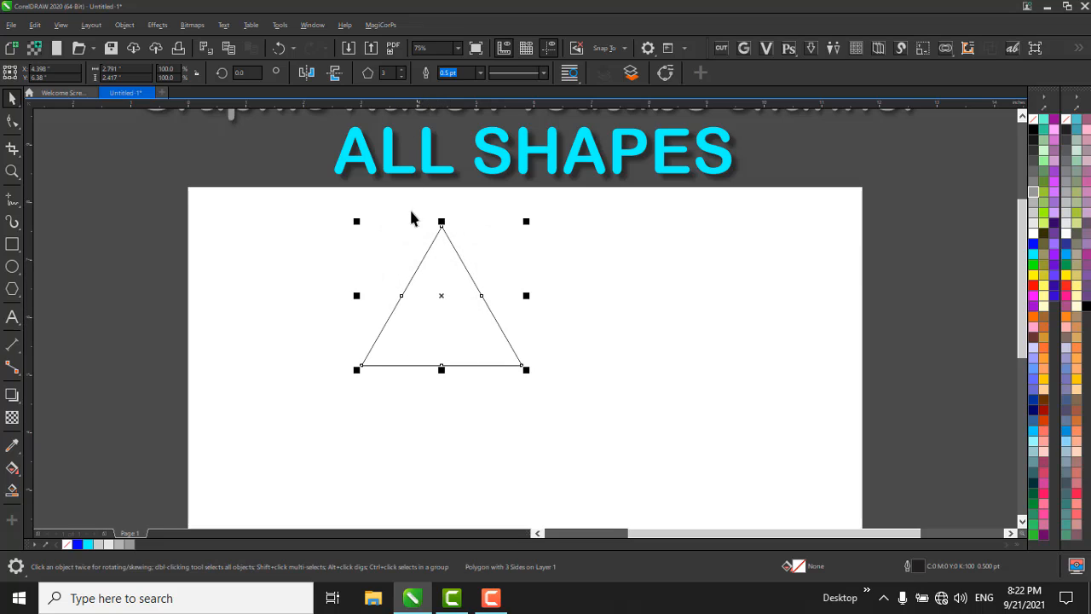
Raise the selected polygon's number of sides to 6 and reduce it to 5.
left_click(401, 71)
left_click(401, 71)
left_click(401, 71)
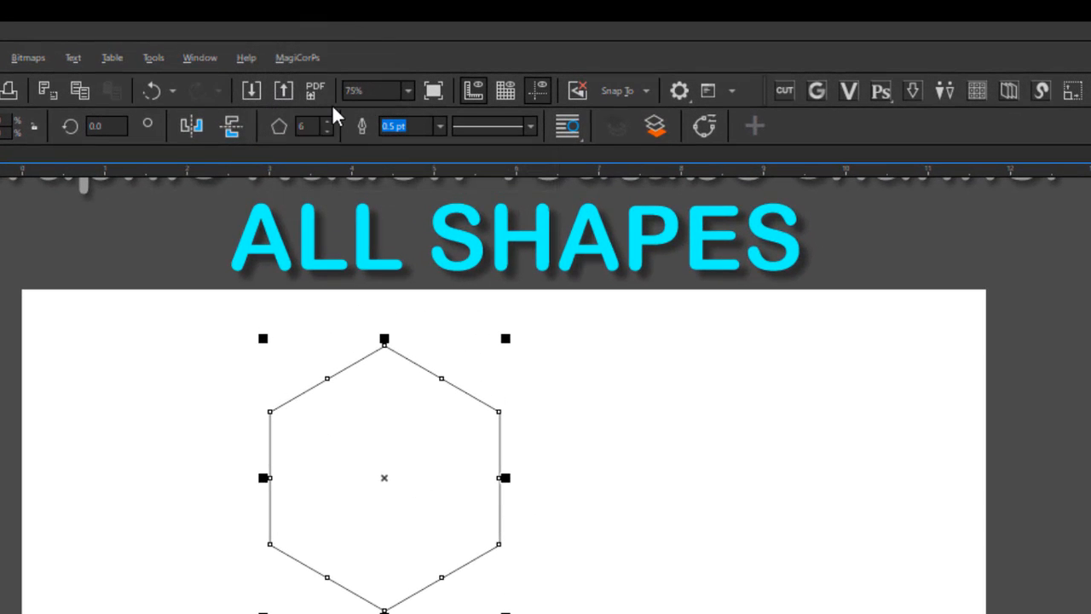
left_click(324, 129)
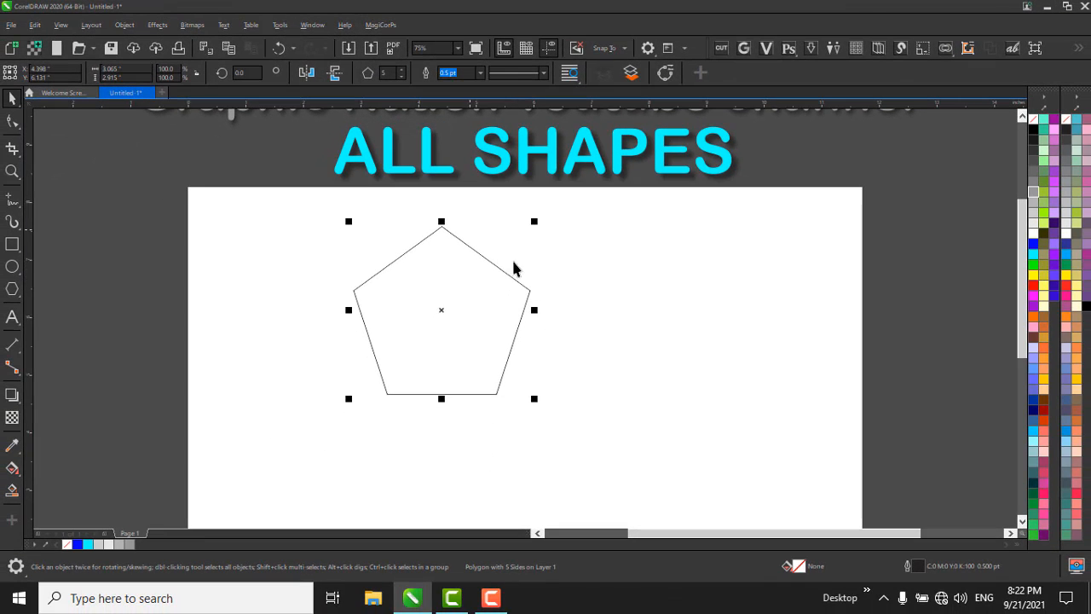
Move the pentagon horizontally toward the page's left edge, to an X position of about 2.5 inches.
scroll(443, 297, "up", 1)
scroll(452, 279, "down", 1)
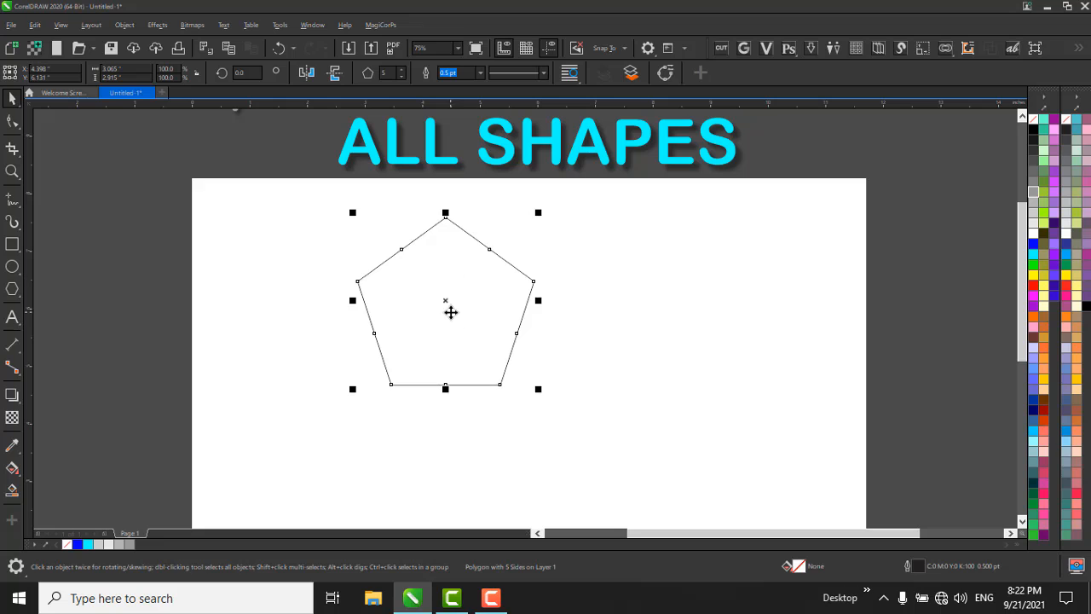
left_click_drag(451, 312, 343, 312)
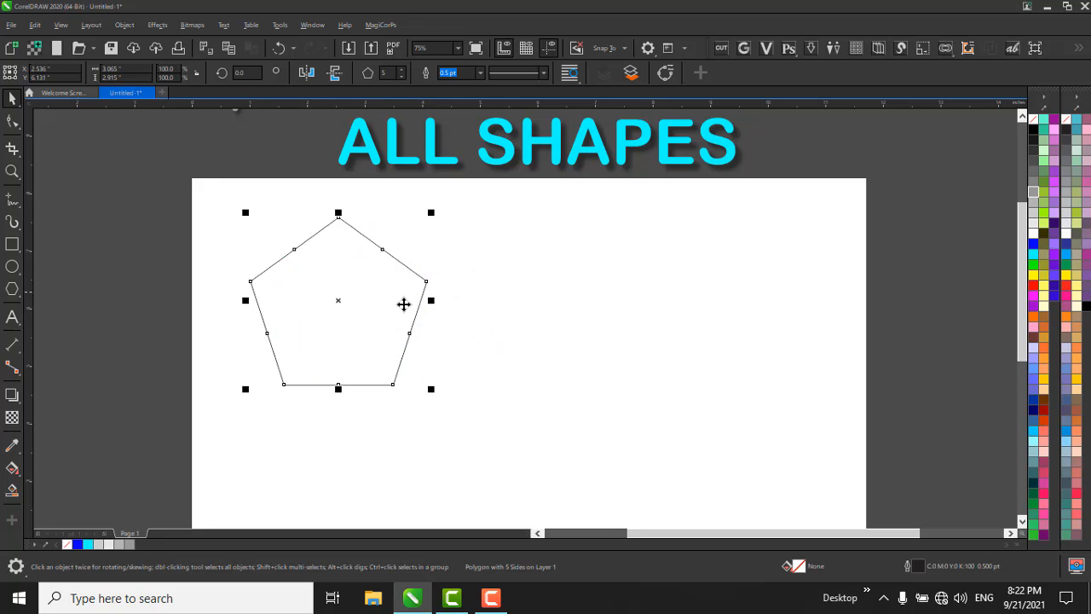
Set the pentagon's outline width to 2.0 pt.
scroll(345, 256, "up", 1)
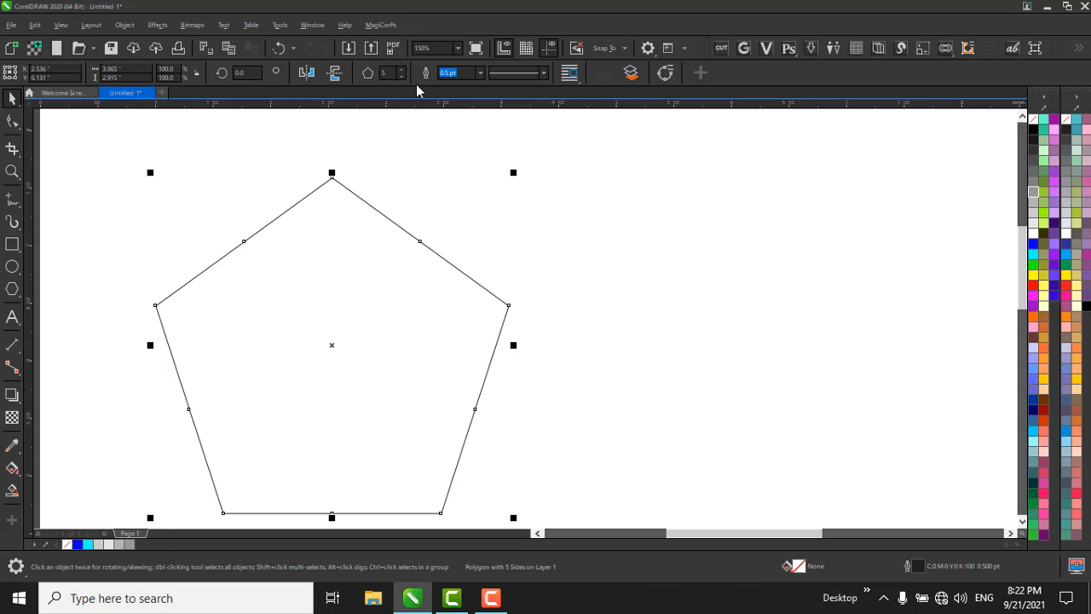
left_click(480, 72)
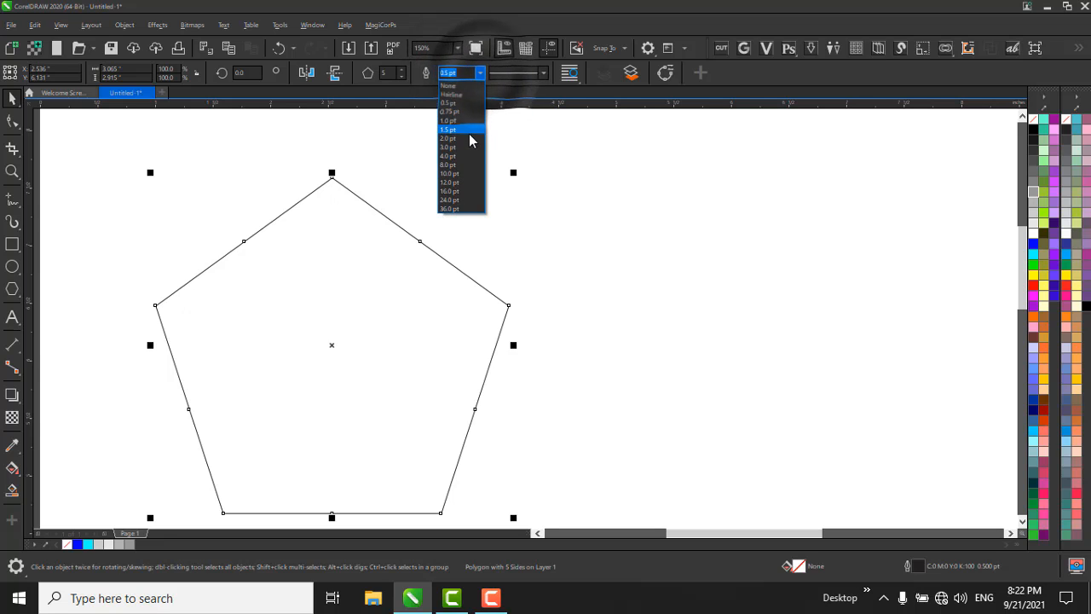
left_click(462, 136)
scroll(409, 183, "down", 2)
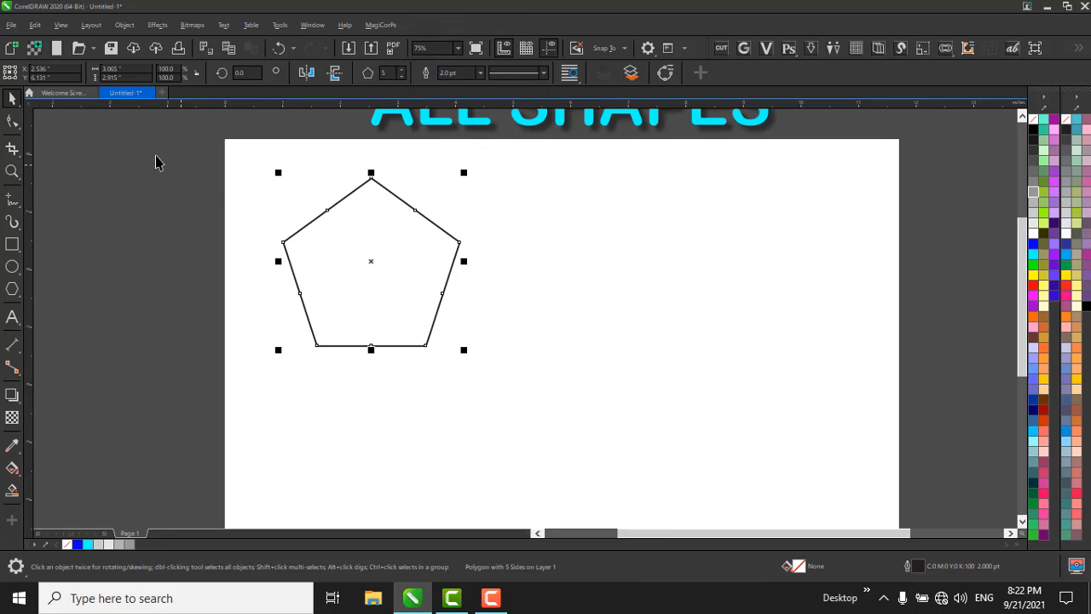
left_click_drag(151, 152, 589, 434)
left_click(540, 74)
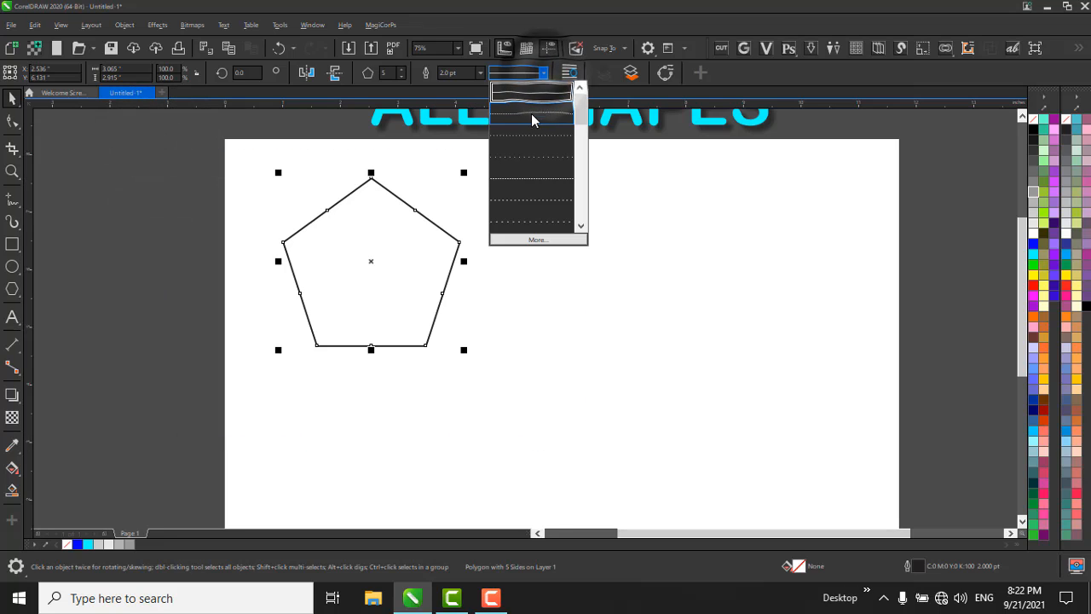
left_click(540, 74)
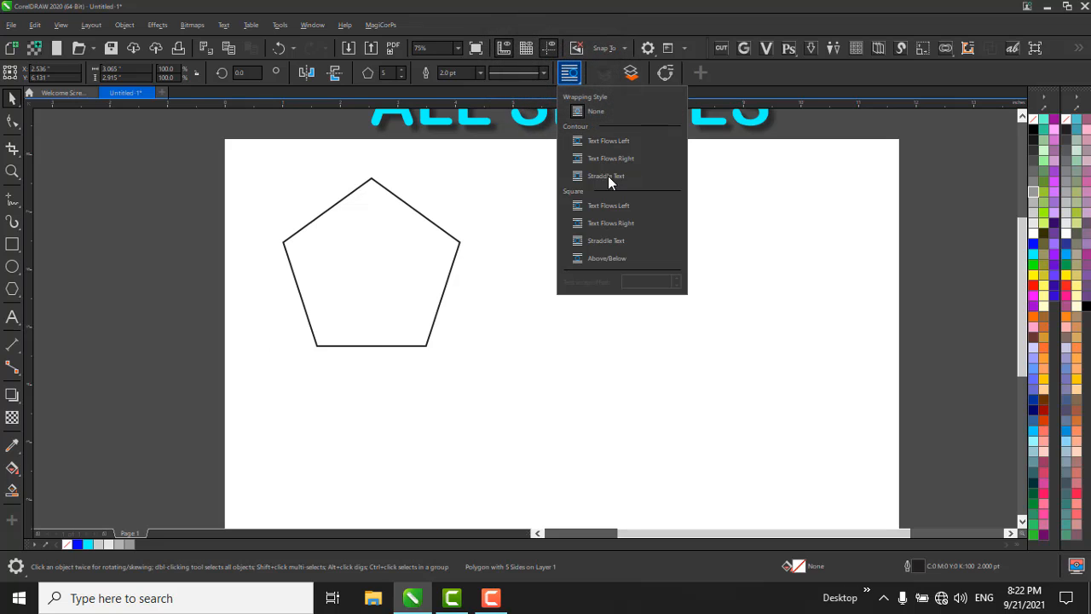
left_click(572, 71)
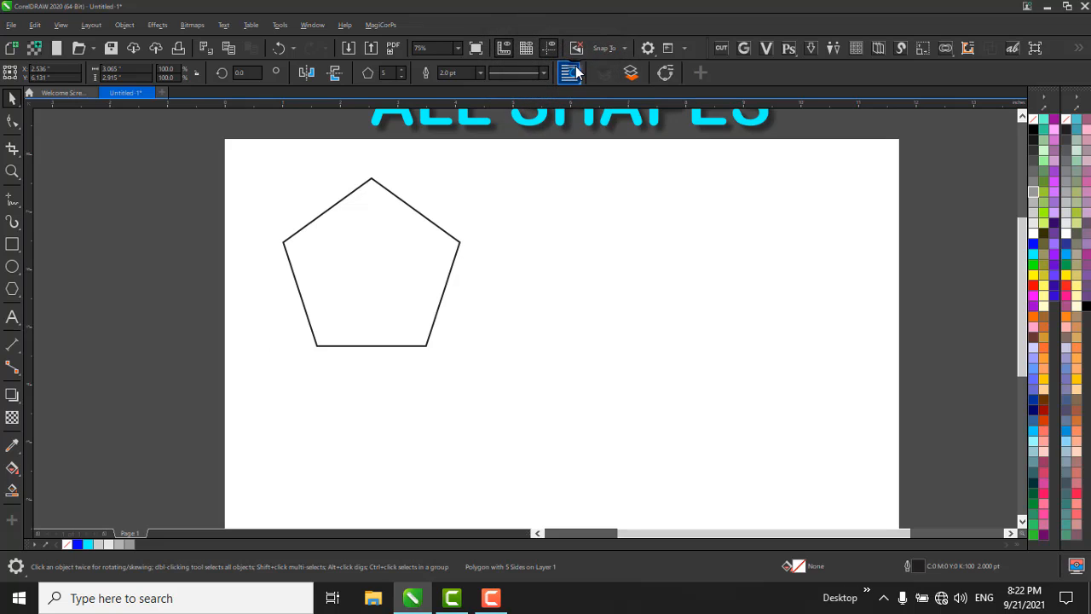
left_click(630, 78)
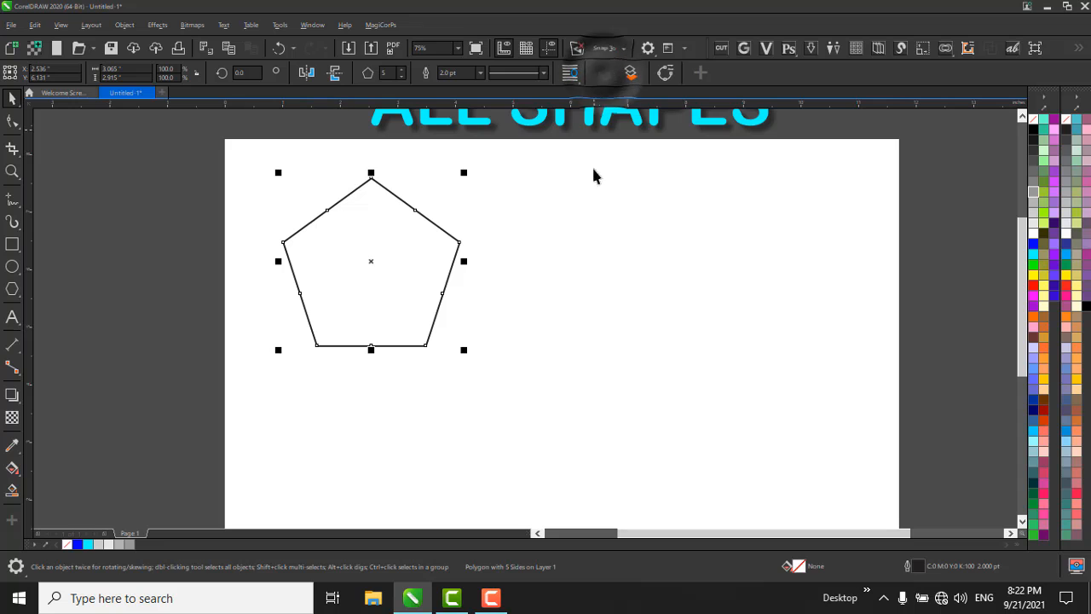
left_click(585, 219)
Select the pentagon and set its number of sides to 12.
left_click_drag(205, 152, 841, 544)
scroll(461, 284, "down", 1)
scroll(448, 248, "up", 1)
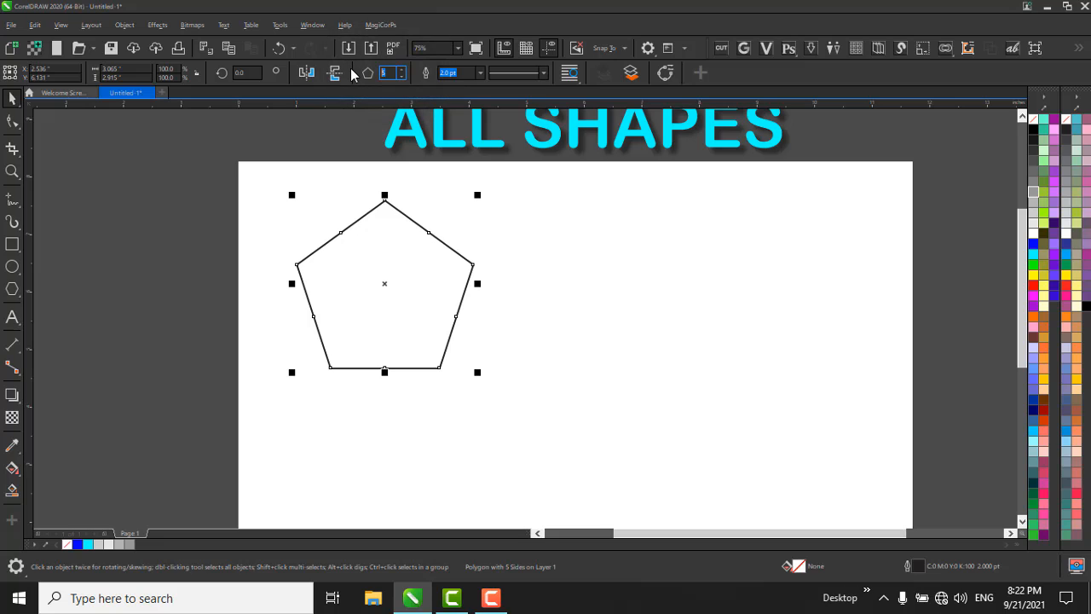
type("12")
key("Return")
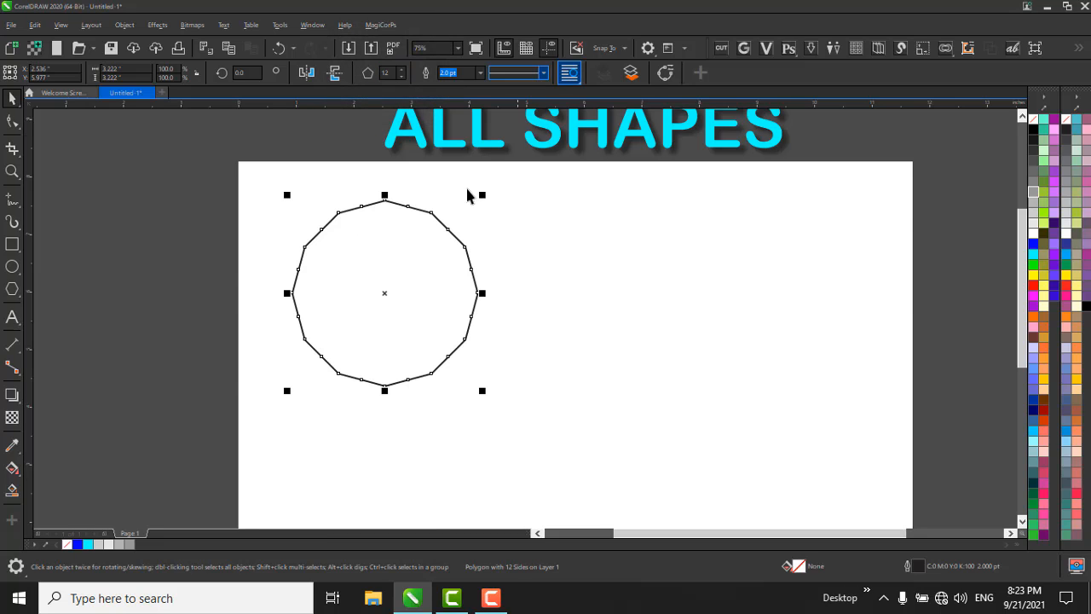
Reshape the twelve-sided polygon into a twelve-pointed star by pulling one corner node inward with the Shape tool.
scroll(467, 194, "up", 4)
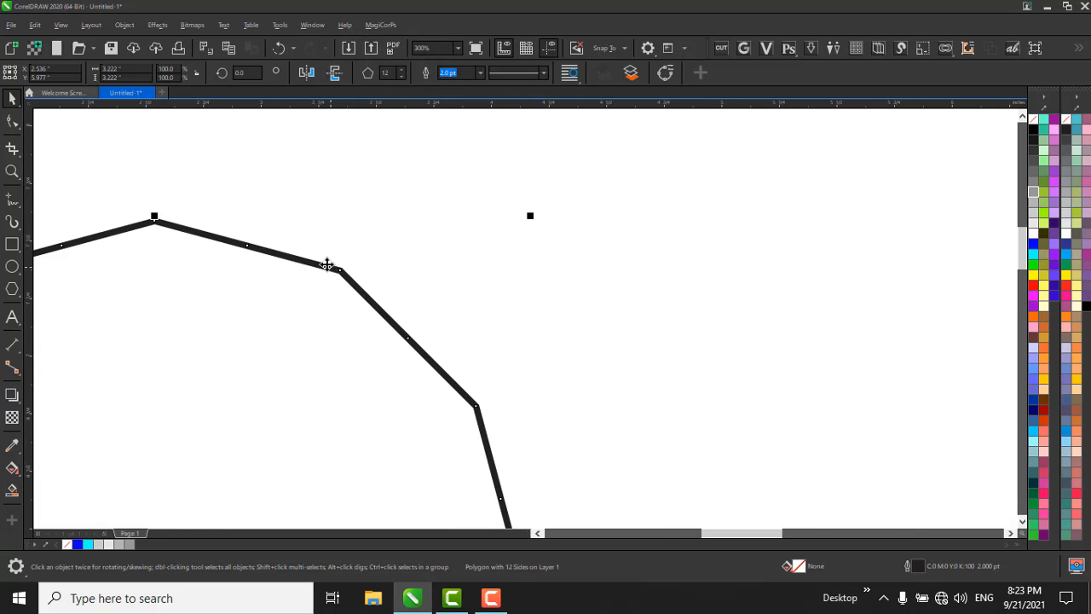
scroll(539, 156, "down", 2)
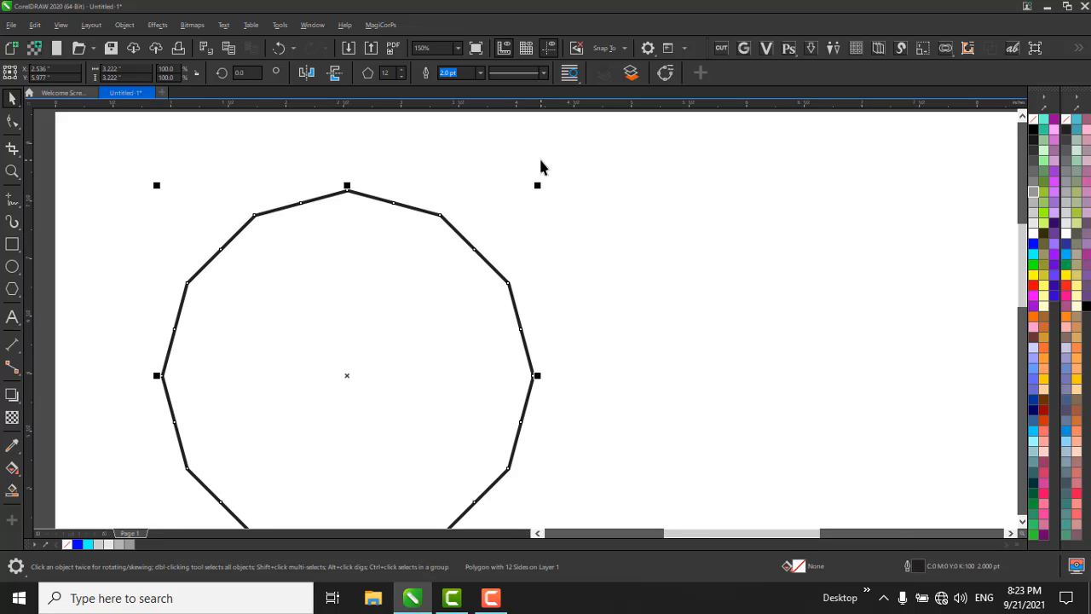
scroll(441, 137, "down", 2)
left_click_drag(254, 142, 588, 400)
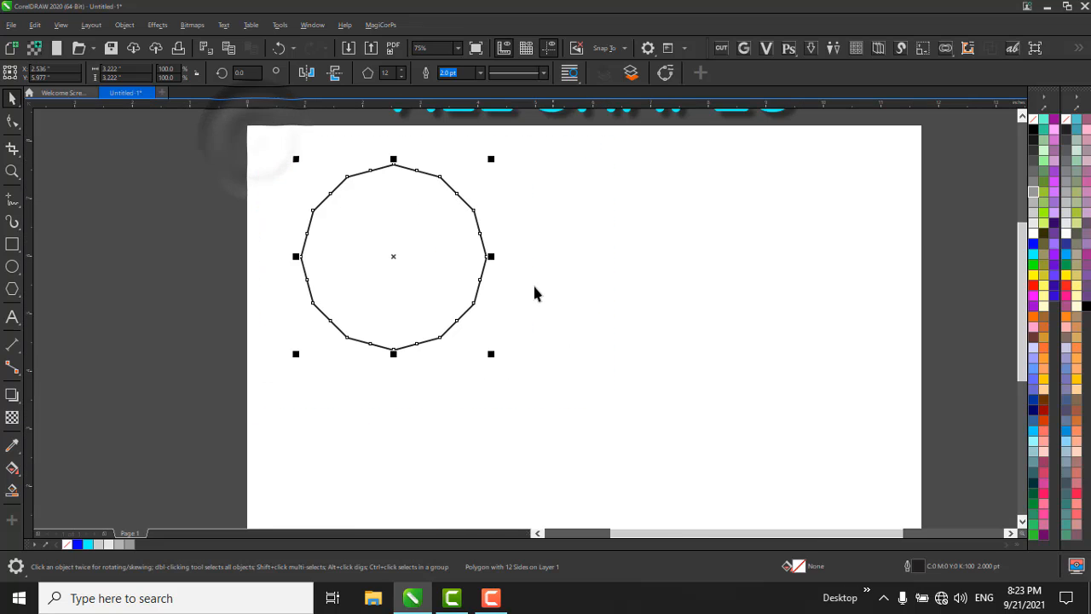
left_click(13, 122)
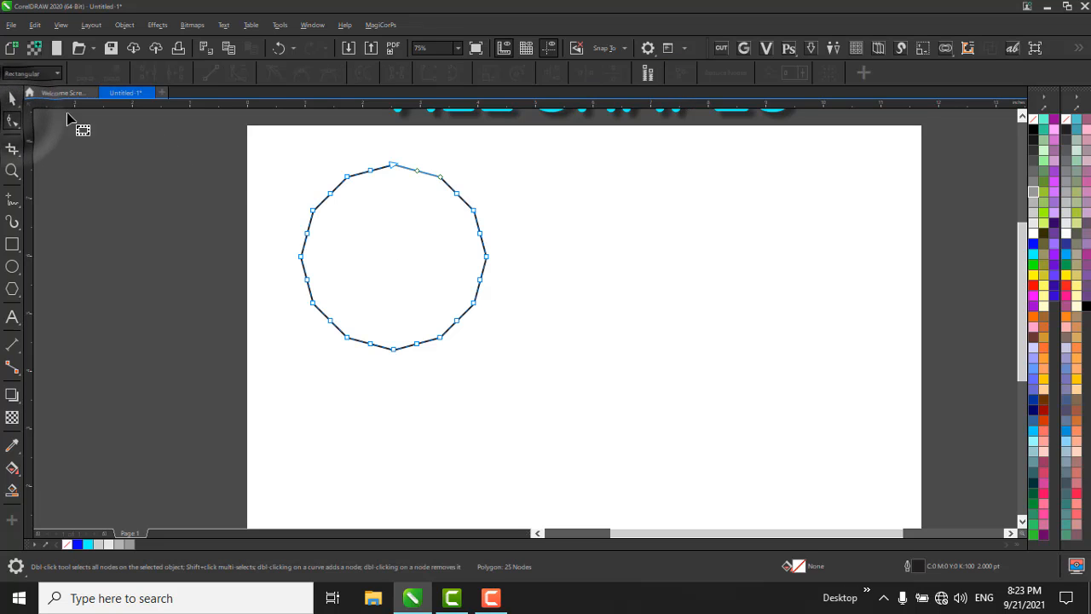
scroll(436, 158, "up", 2)
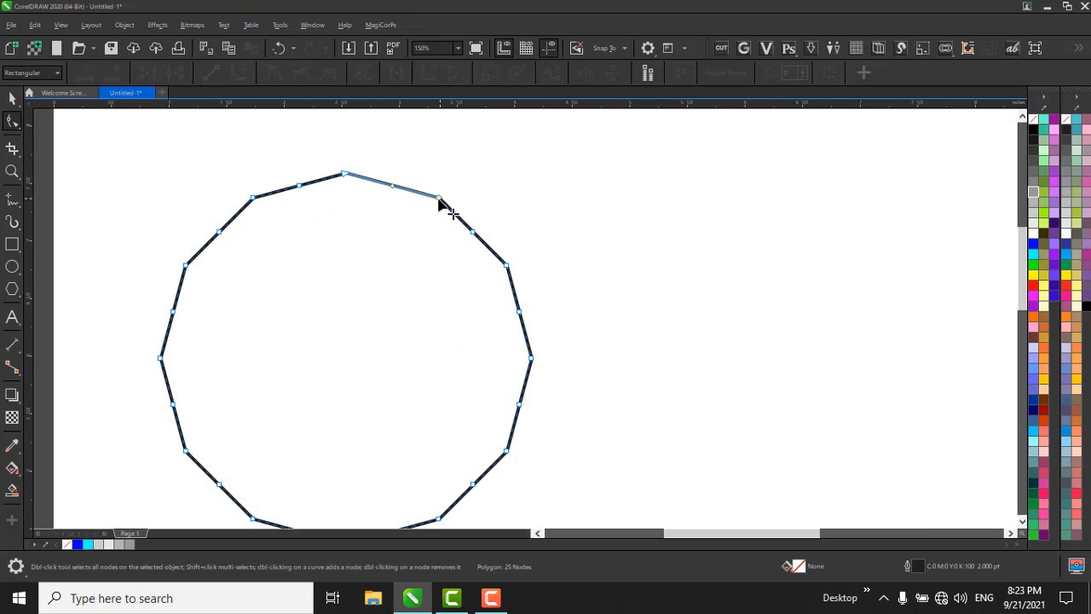
left_click_drag(439, 202, 413, 253)
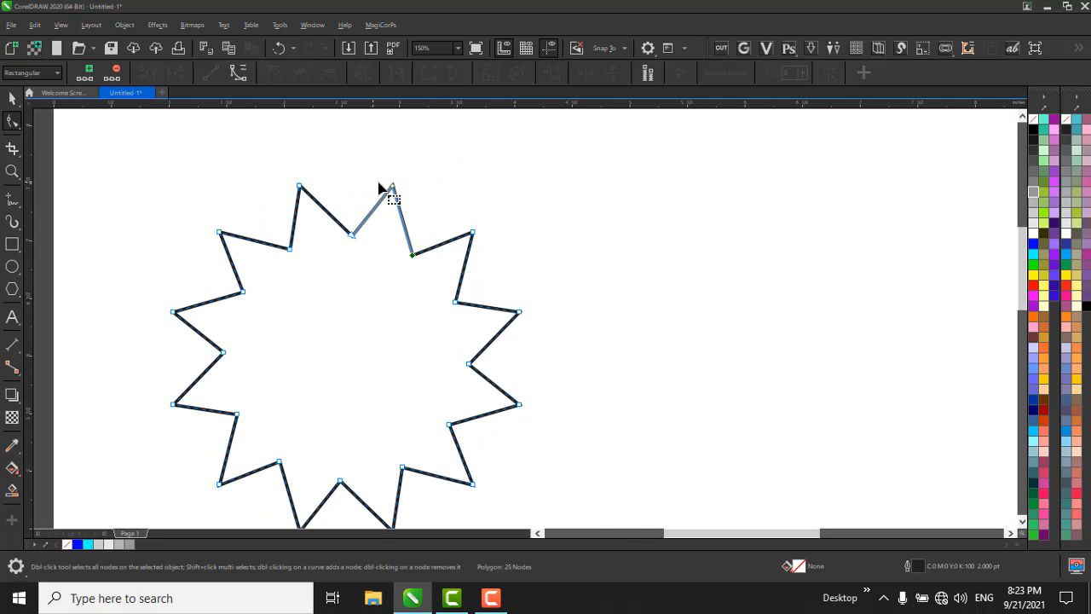
Try twisting the star by pulling one of its outer point nodes across and beyond its lower right side.
left_click_drag(381, 188, 522, 432)
scroll(418, 230, "down", 1)
scroll(378, 275, "up", 1)
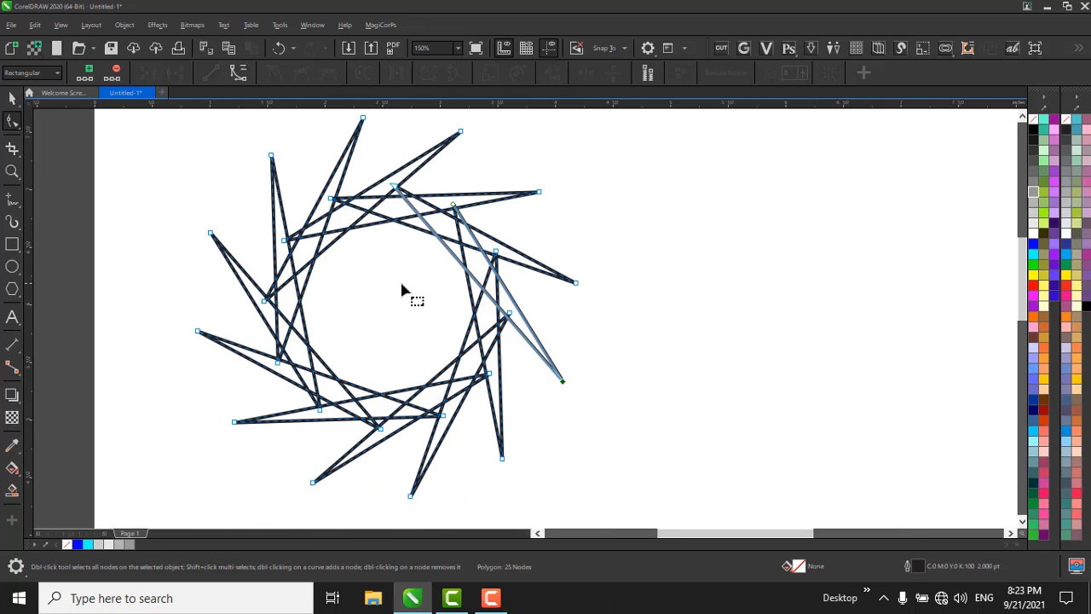
scroll(400, 213, "down", 1)
key("ctrl+z")
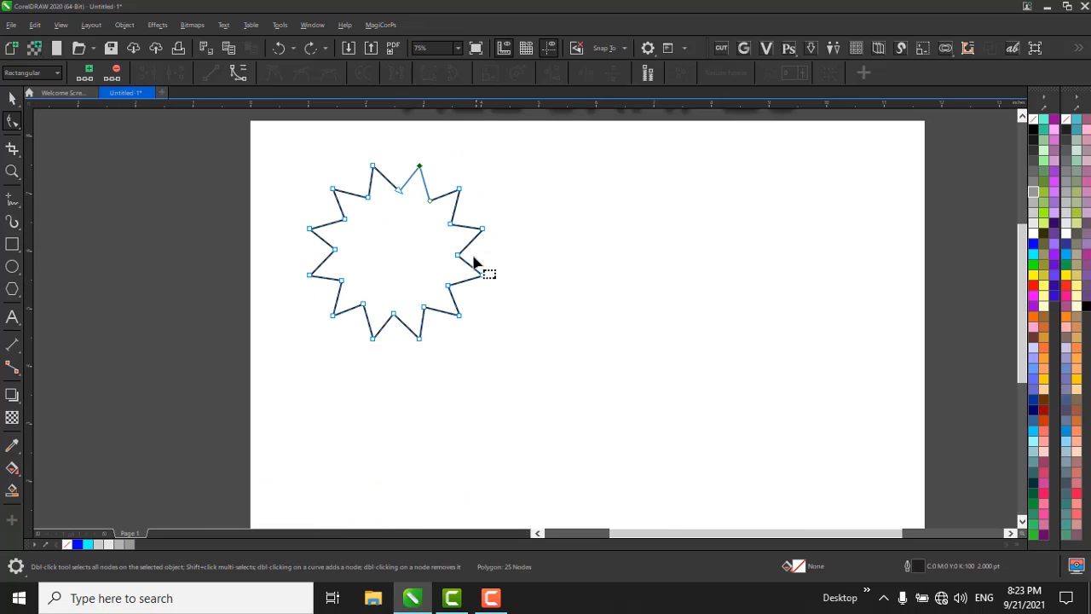
Turn the star into an interlaced pattern by pulling an inner node across the centre to the lower right.
scroll(422, 215, "up", 1)
left_click_drag(385, 191, 484, 417)
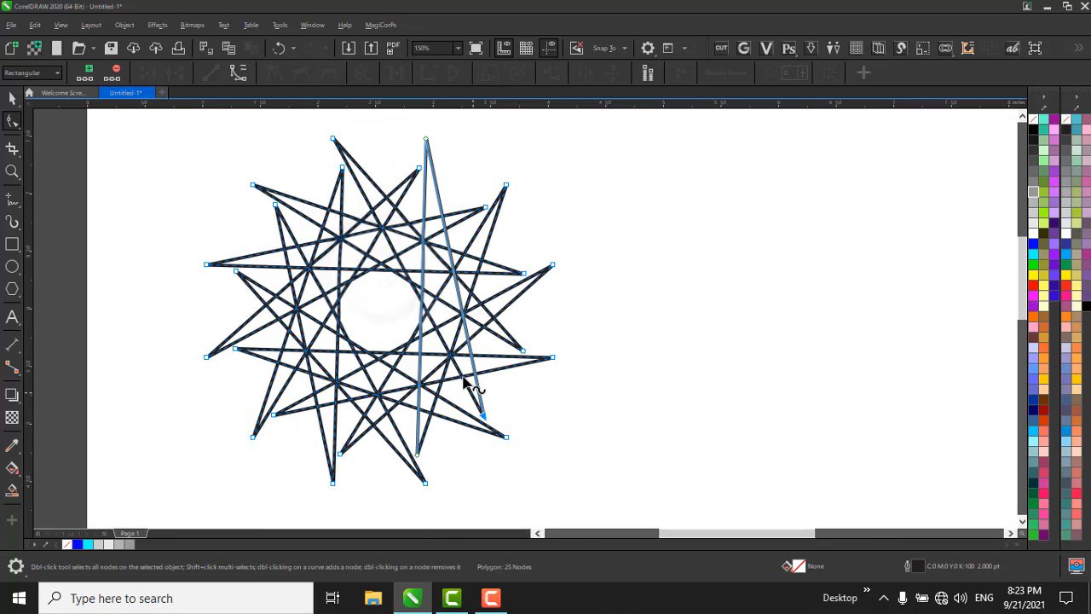
scroll(442, 250, "down", 1)
Make a concentric copy of the star enlarged to about 128% (about 3.85 inches wide) and fill it blue.
key("space")
scroll(438, 263, "up", 1)
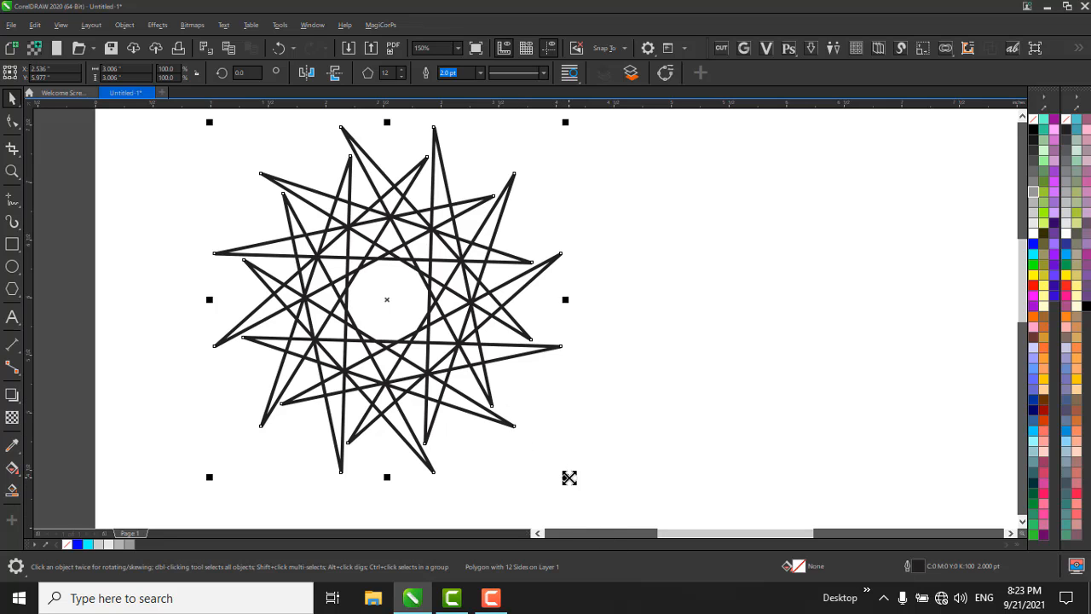
left_click_drag(569, 477, 620, 485)
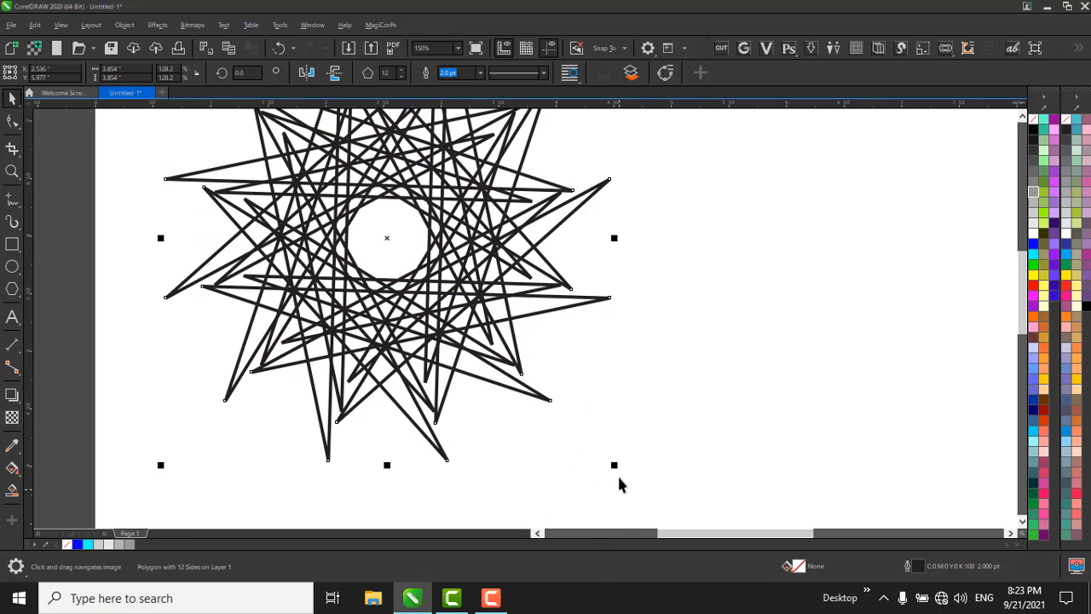
left_click(1034, 247)
scroll(770, 237, "down", 1)
left_click(767, 241)
Select the smaller star and try red and cyan fills on it before filling it orange (#FF6600).
left_click_drag(408, 149, 714, 330)
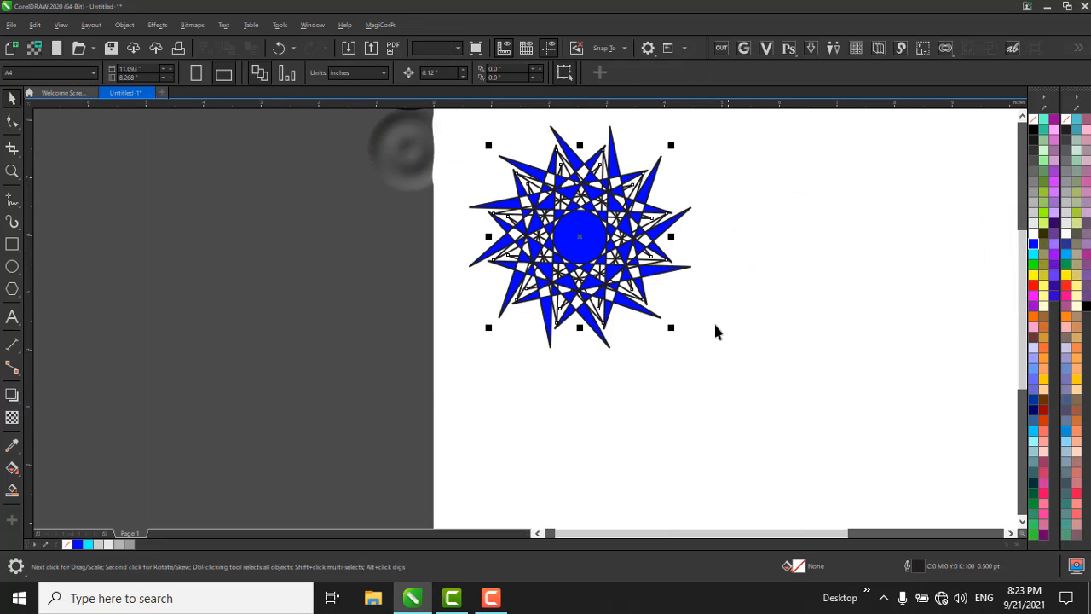
left_click(1034, 288)
left_click(1034, 256)
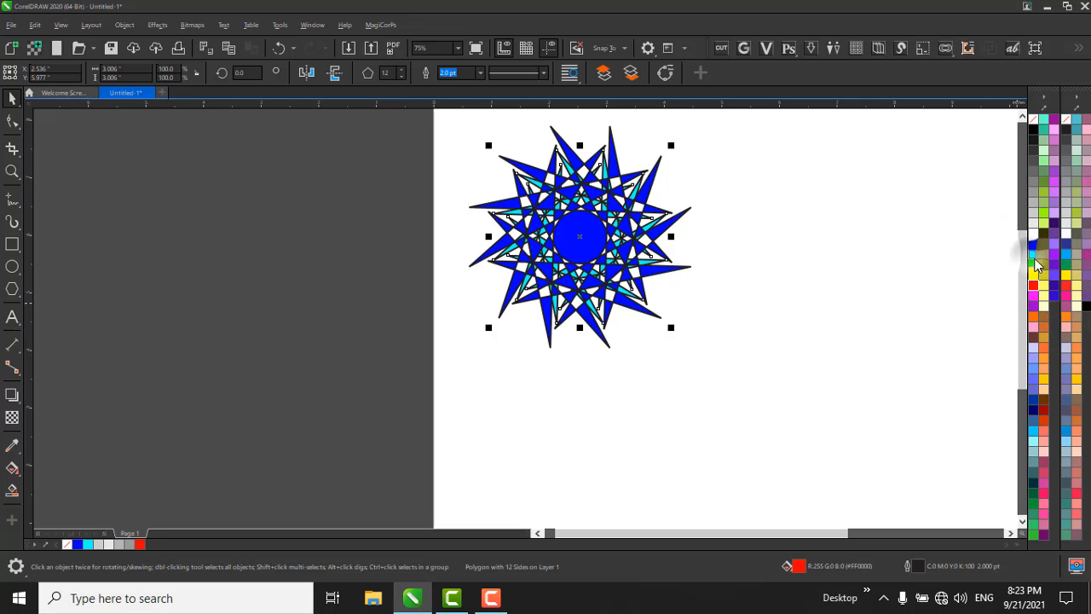
left_click(1034, 317)
left_click(855, 333)
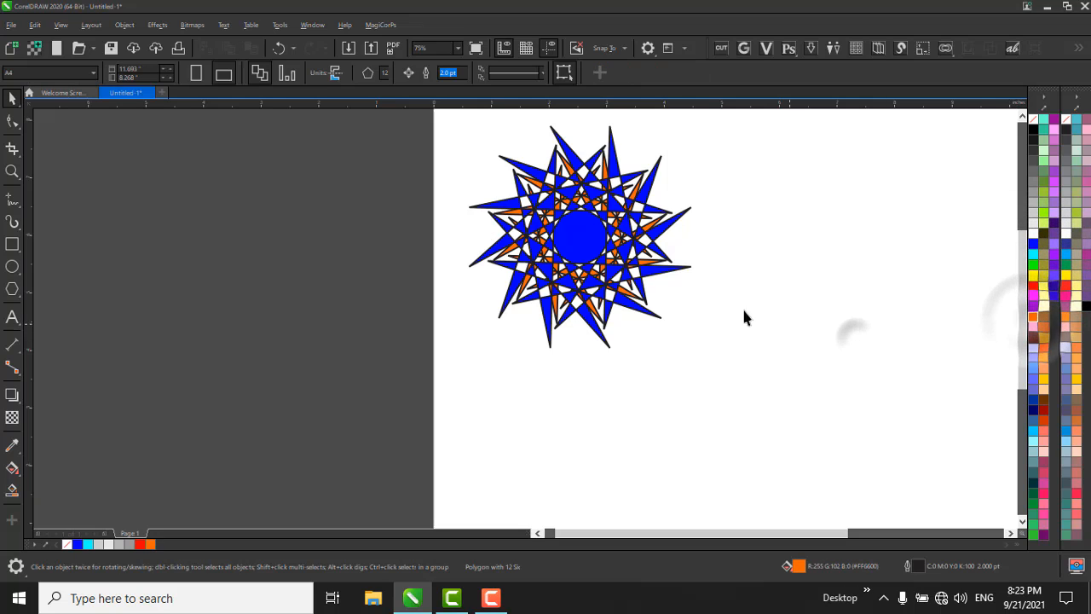
Select the larger star, change its fill to red, and deselect it.
left_click(554, 223)
left_click(576, 228)
left_click(663, 287)
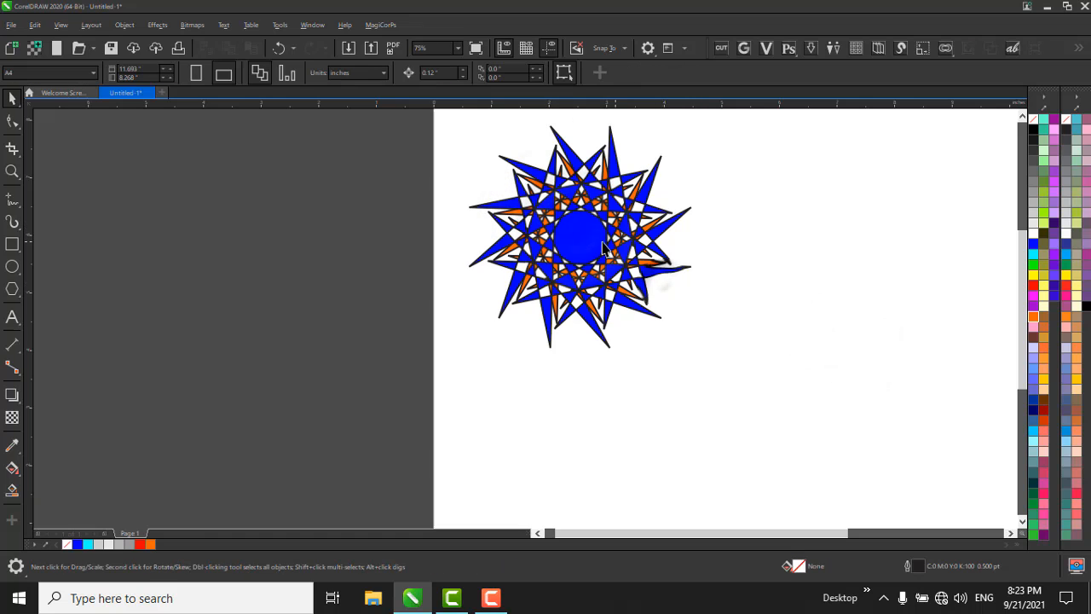
left_click(604, 247)
left_click(1034, 288)
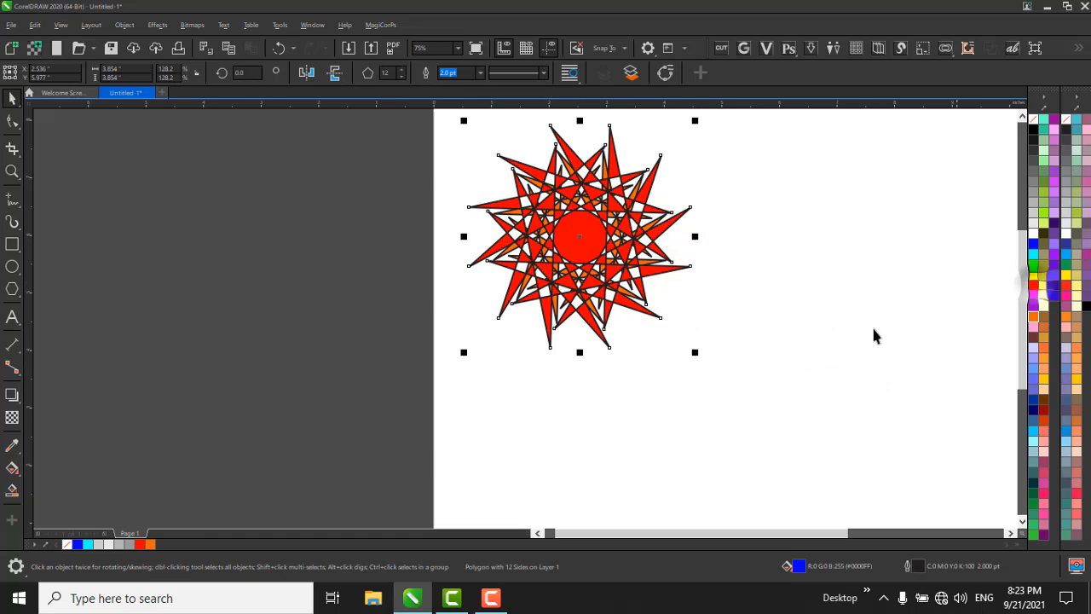
left_click(816, 332)
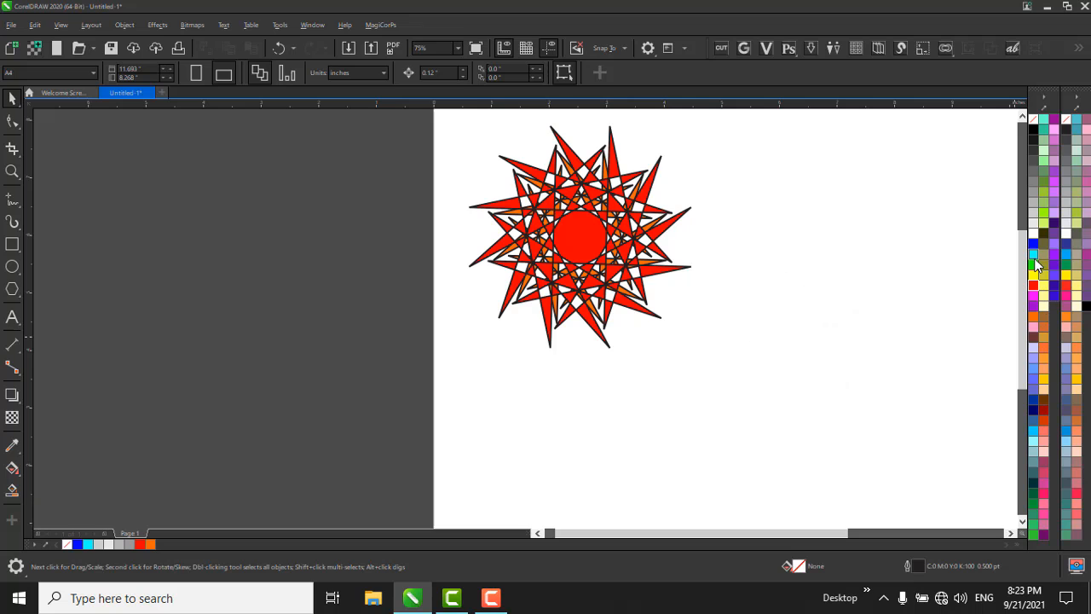
Fill the larger star cyan and remove the outlines from both stars.
left_click_drag(1034, 256, 648, 298)
left_click_drag(779, 382, 460, 145)
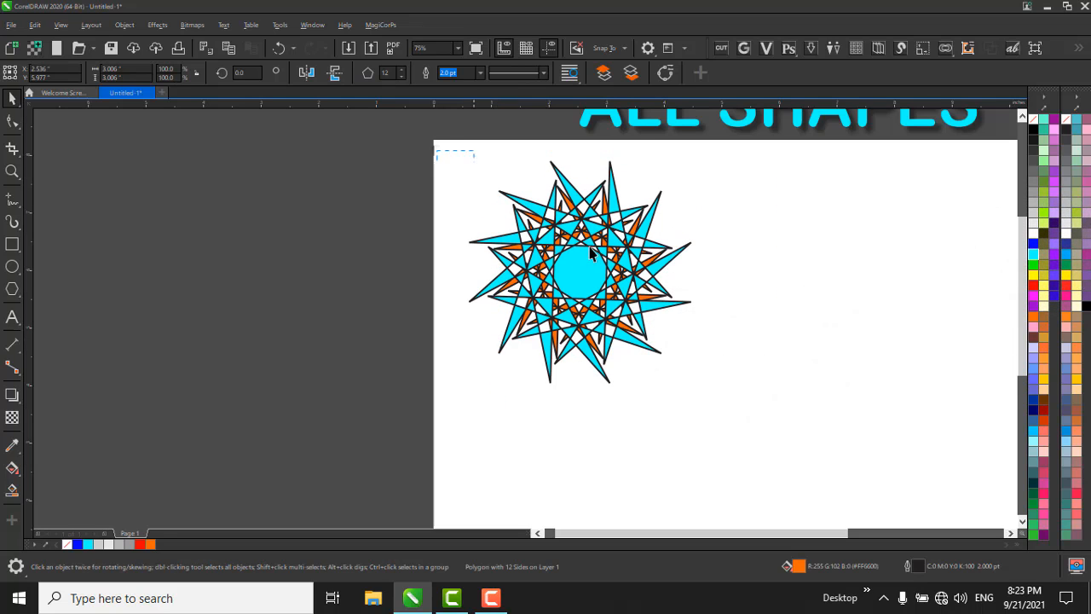
right_click(1033, 120)
left_click(782, 309)
Move both stars together off the page onto the empty area to its left and deselect them.
left_click_drag(424, 152, 733, 389)
left_click_drag(678, 290, 384, 271)
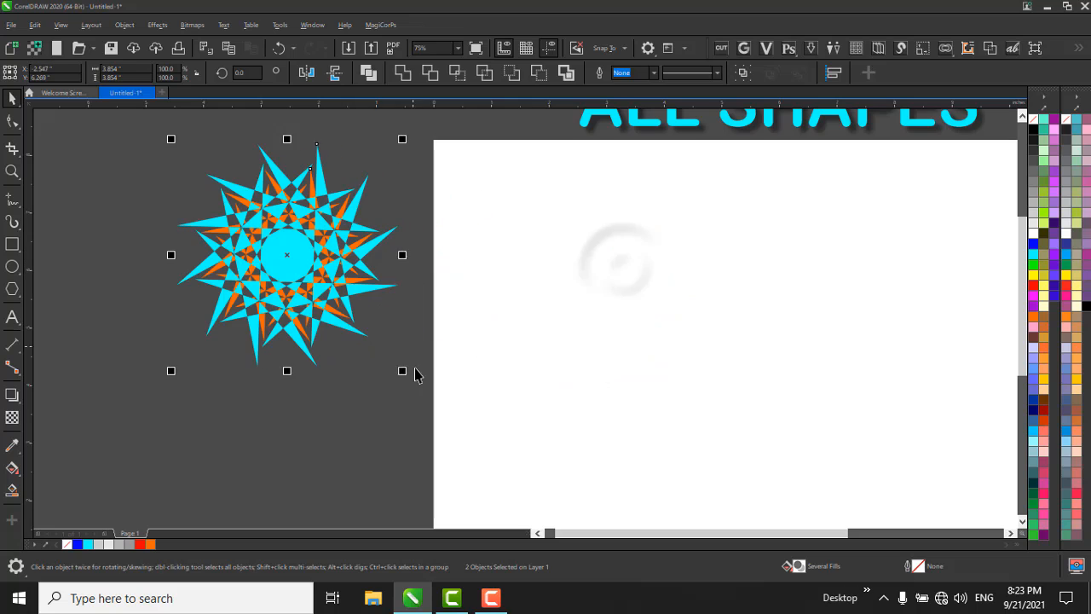
left_click(416, 376)
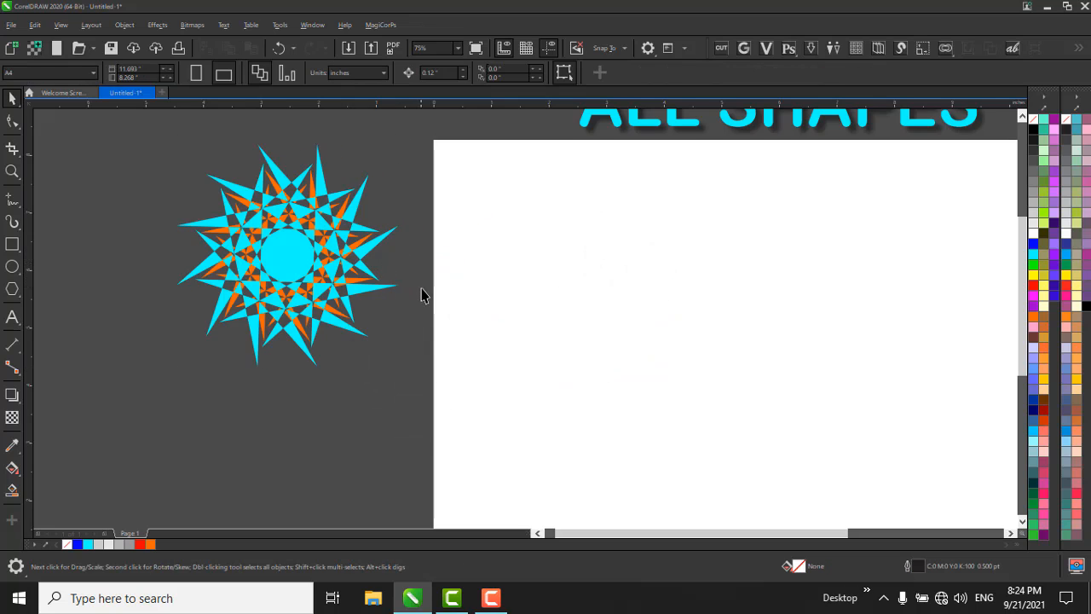
Draw a three-sided polygon about 2.95 inches wide and 2.55 inches high on the page.
key("y")
left_click_drag(556, 209, 733, 363)
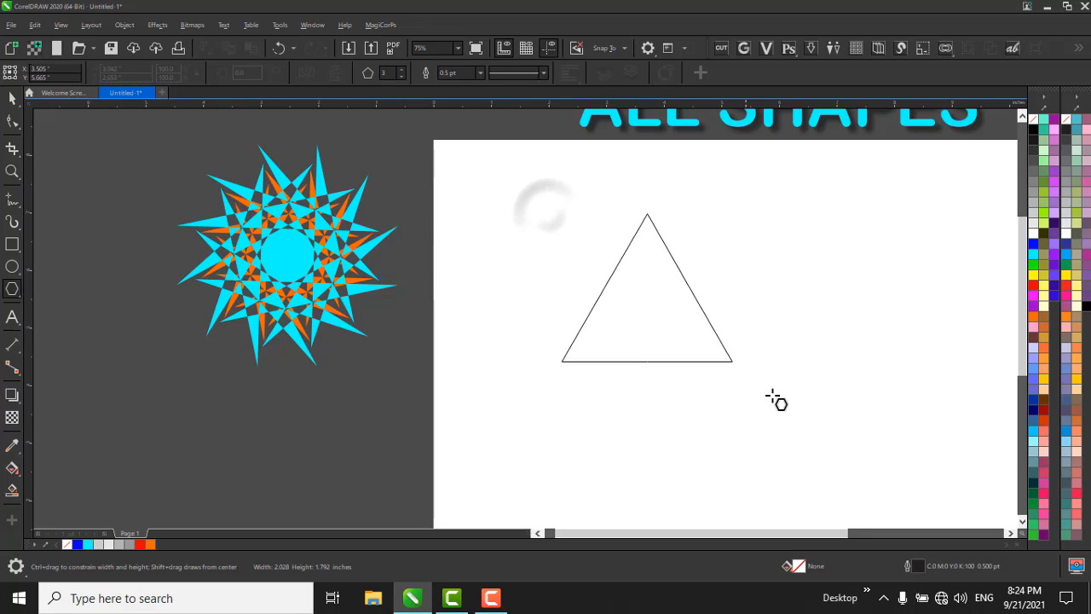
scroll(550, 230, "down", 1)
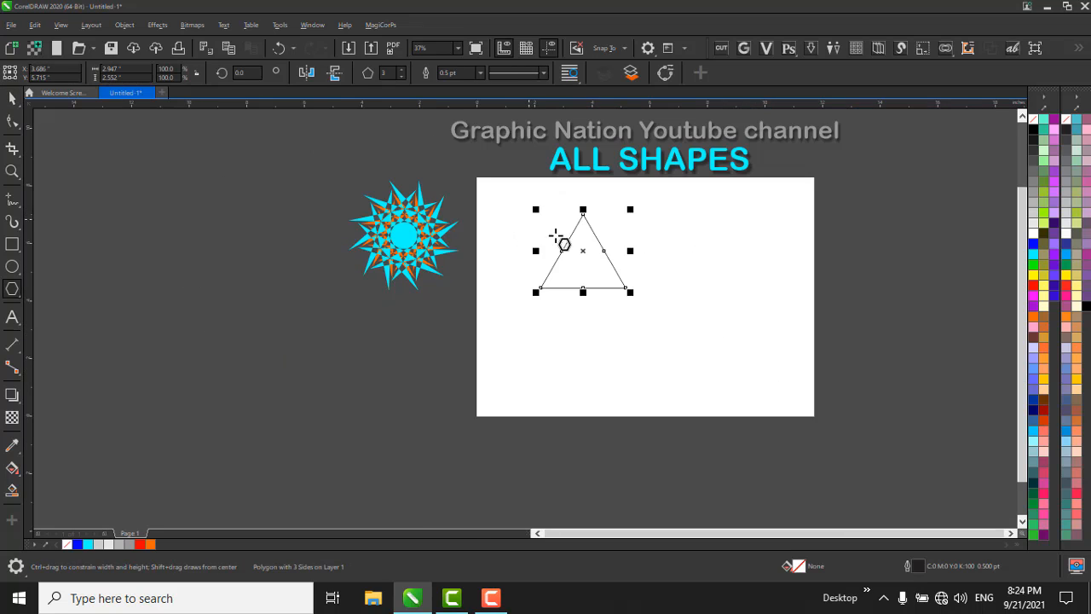
scroll(609, 258, "up", 1)
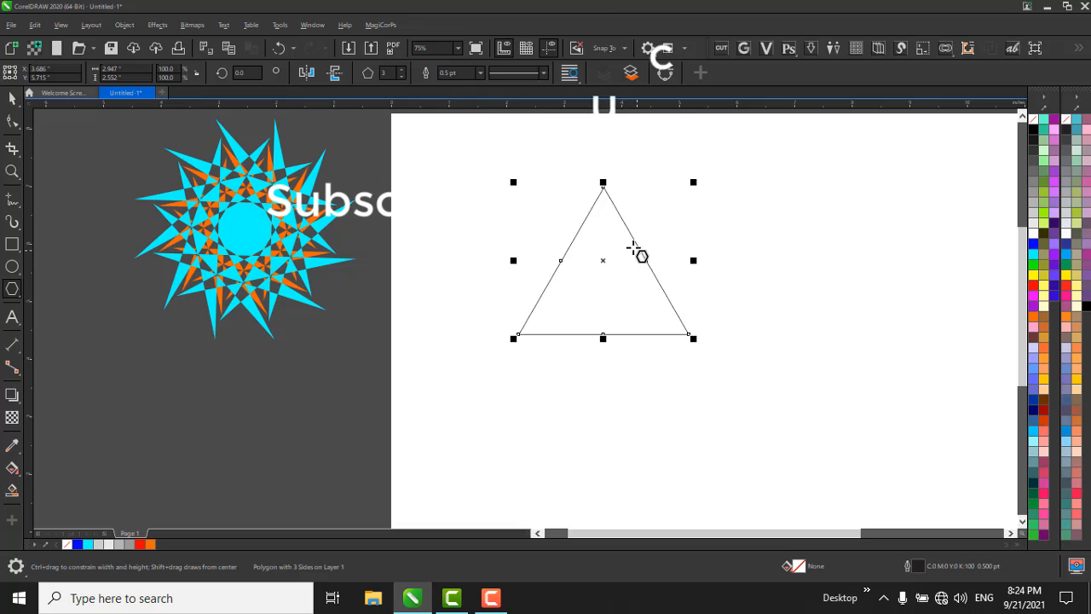
key("space")
left_click(606, 220)
left_click(832, 300)
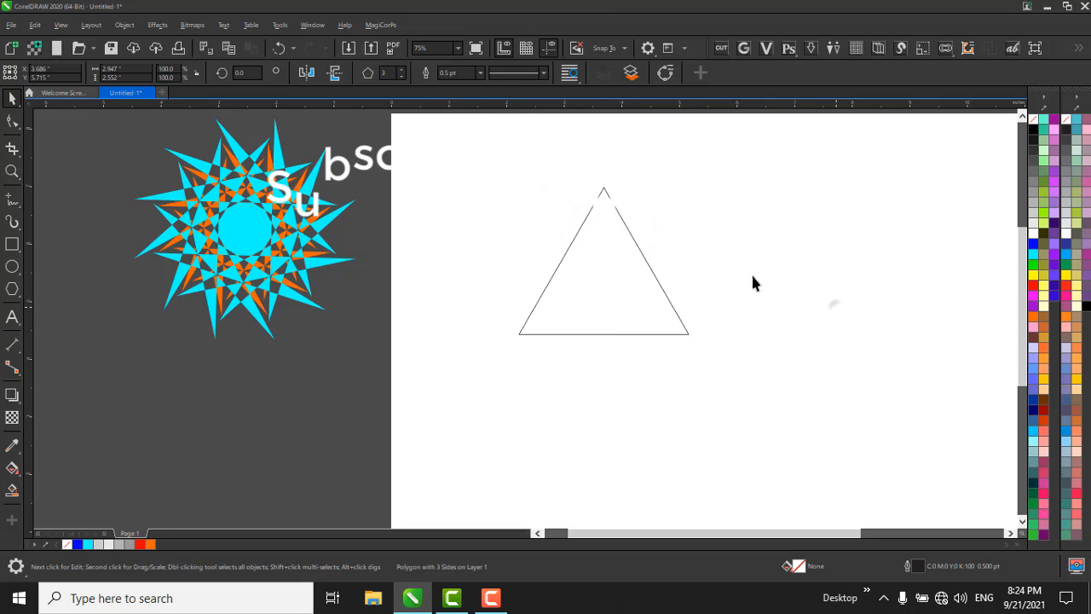
left_click(621, 243)
left_click(602, 246)
left_click(799, 311)
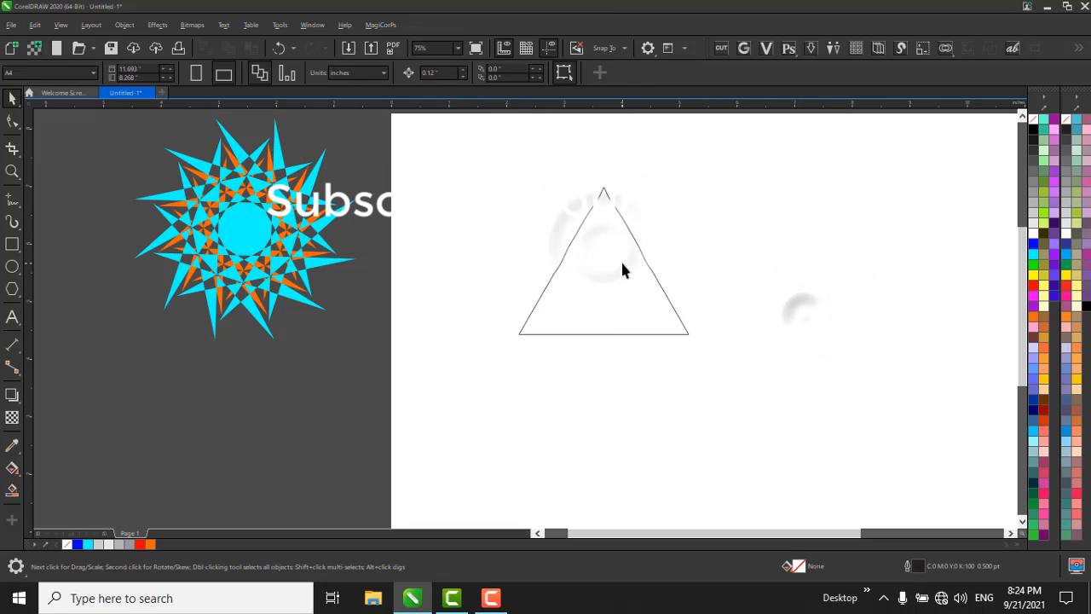
double_click(622, 262)
left_click_drag(695, 181, 675, 346)
left_click(439, 188)
key("ctrl+z")
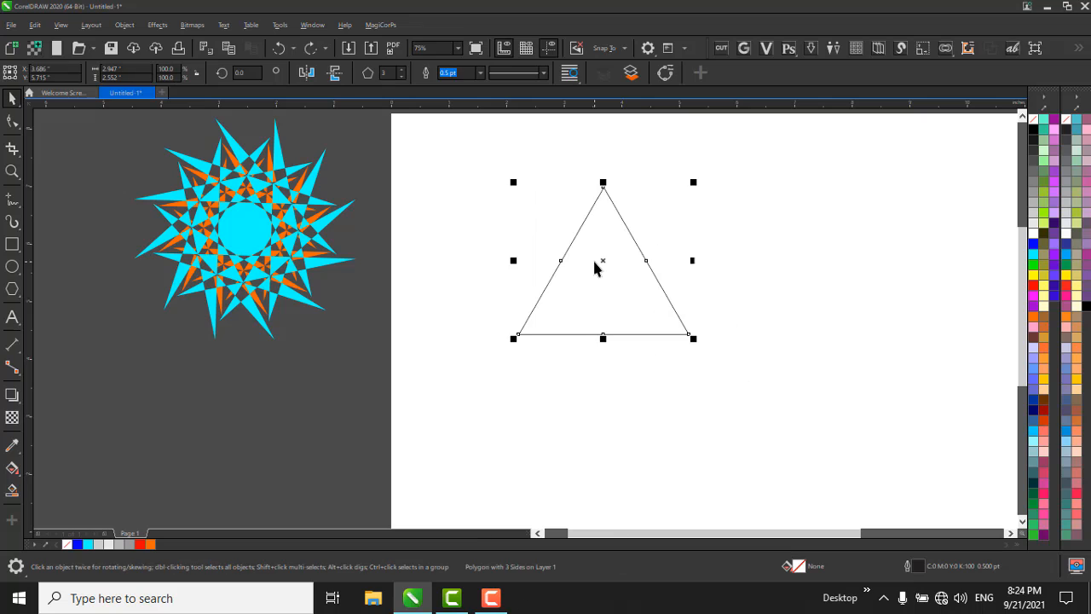
Move the triangle to the upper-left area of the page and deselect it.
left_click_drag(576, 252, 465, 204)
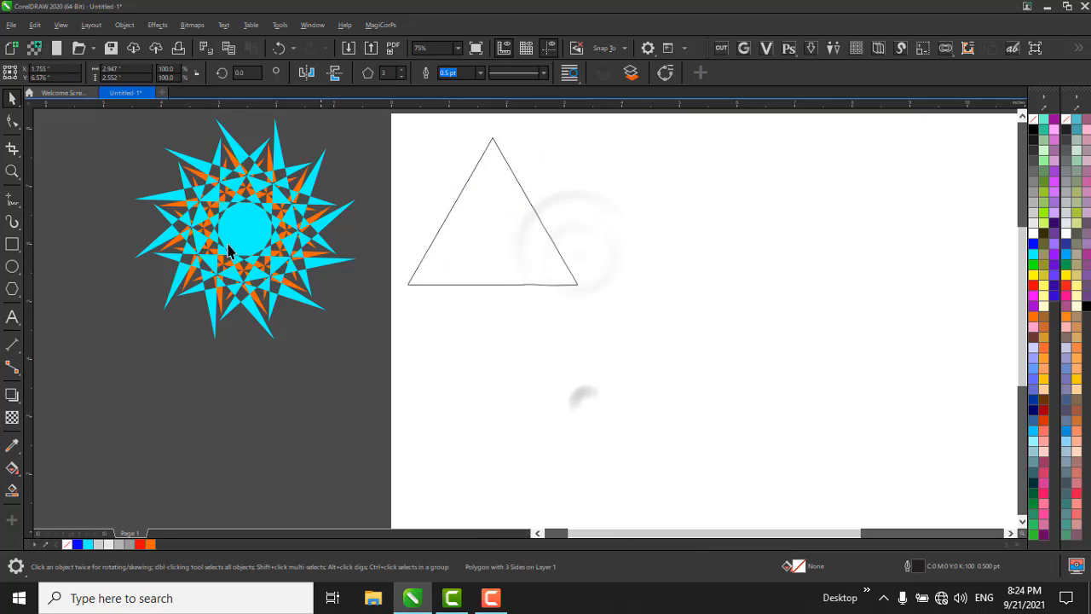
left_click(579, 390)
Draw a rectangle about 5.07 inches wide and 2.51 inches high to the right of the triangle.
left_click(13, 245)
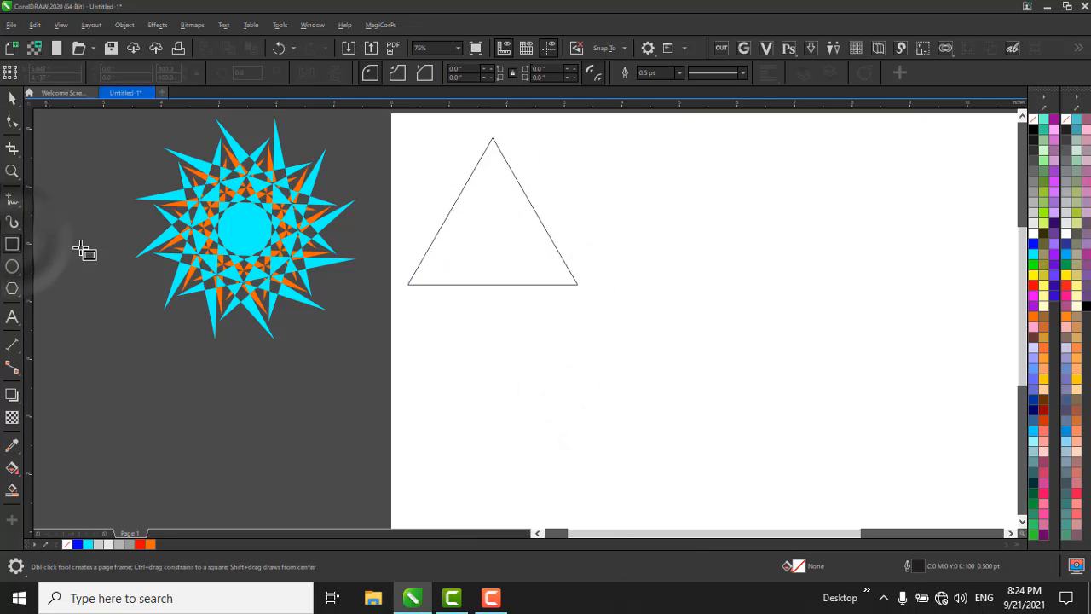
scroll(264, 203, "down", 2)
scroll(479, 224, "up", 2)
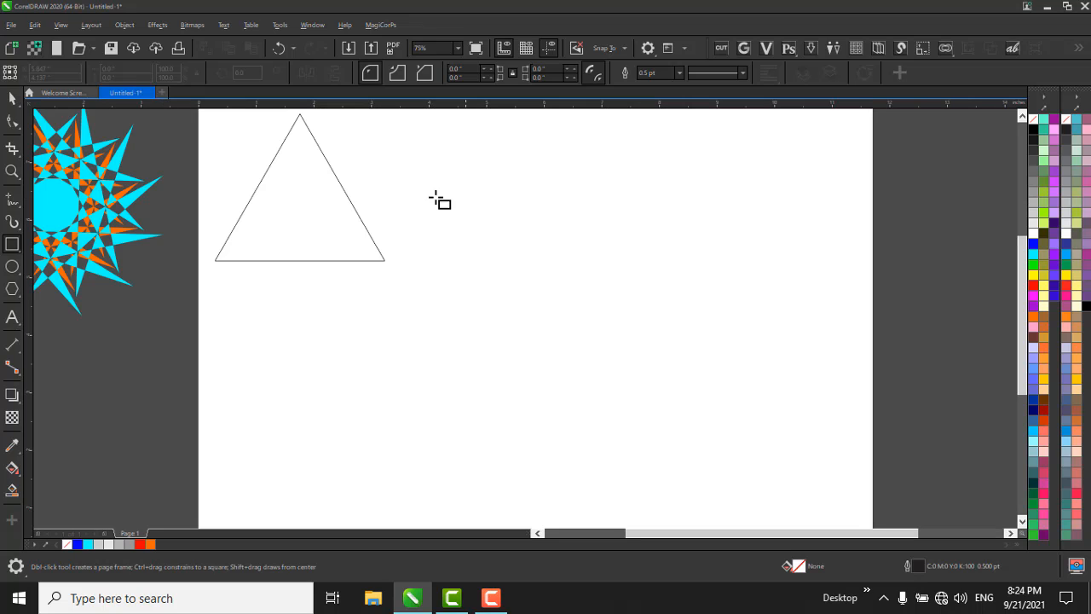
left_click_drag(432, 195, 724, 339)
Round all the rectangle's corners to a radius of about 0.46 inches with the Shape tool.
left_click(12, 100)
left_click(13, 122)
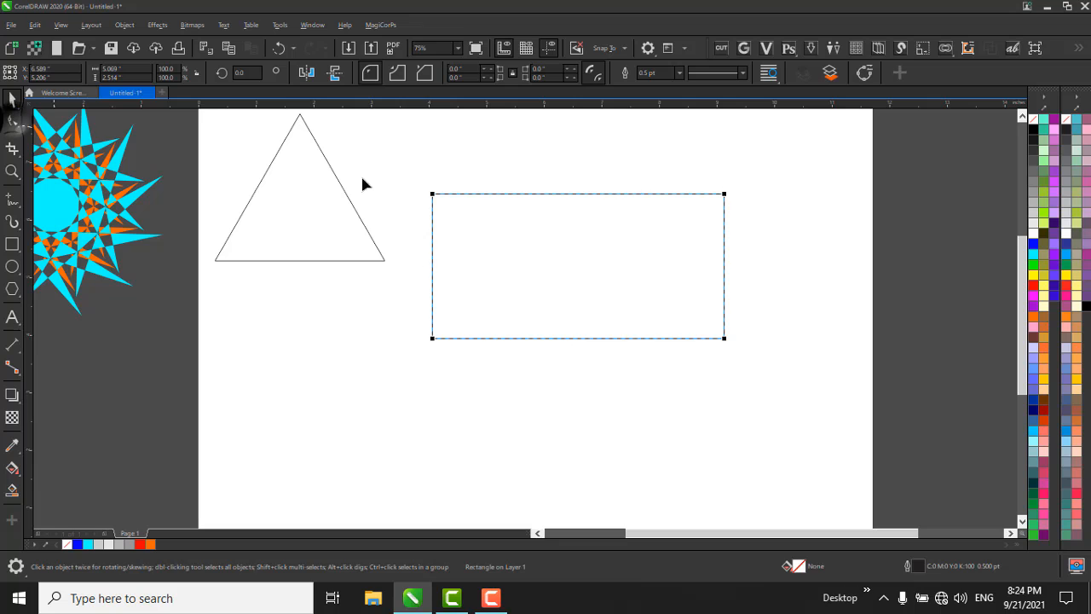
left_click_drag(724, 194, 697, 186)
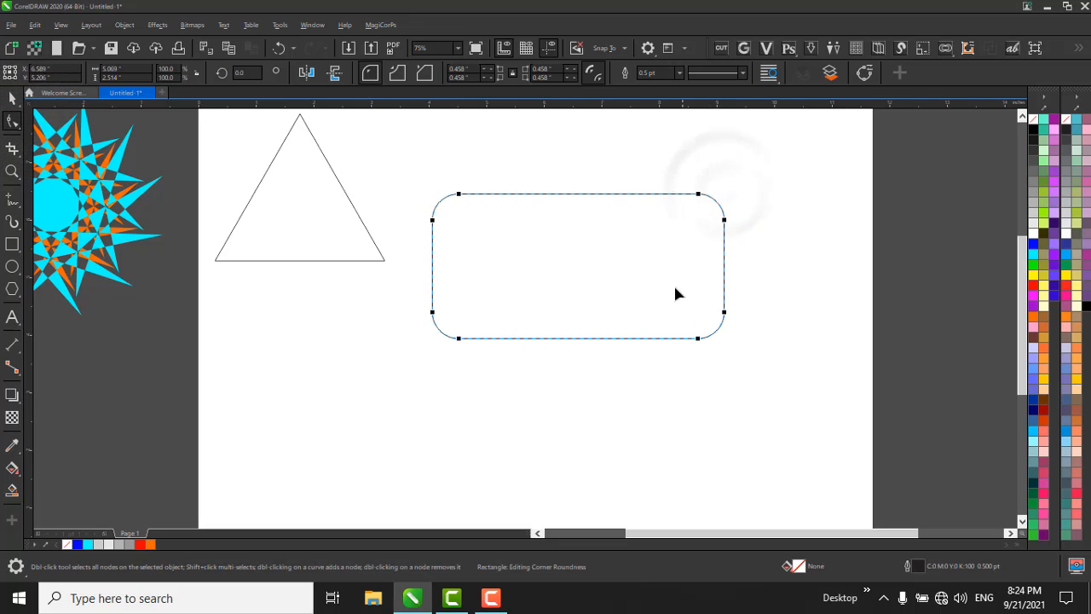
key("space")
left_click(607, 399)
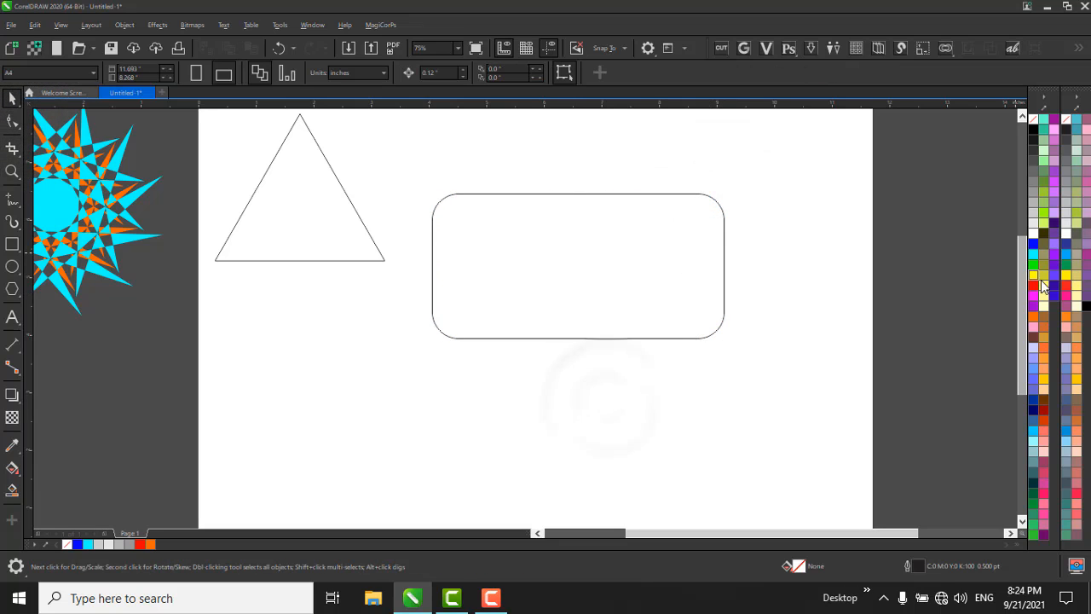
Fill the rounded rectangle red and darken the fill to #CF0000 by mixing in black.
left_click_drag(1033, 285, 601, 307)
left_click(649, 332)
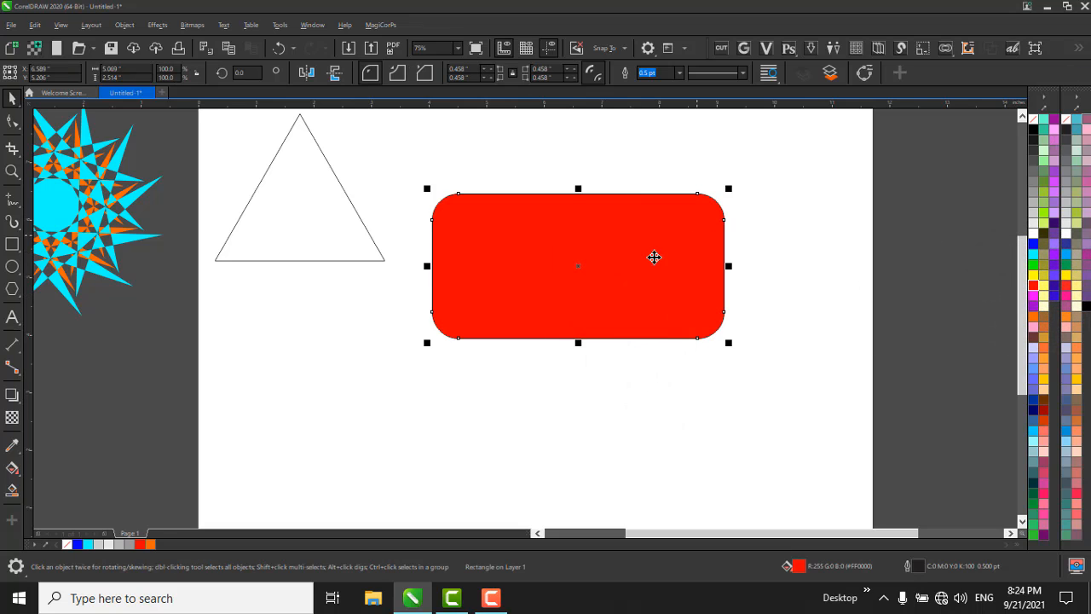
left_click(1033, 130, "ctrl")
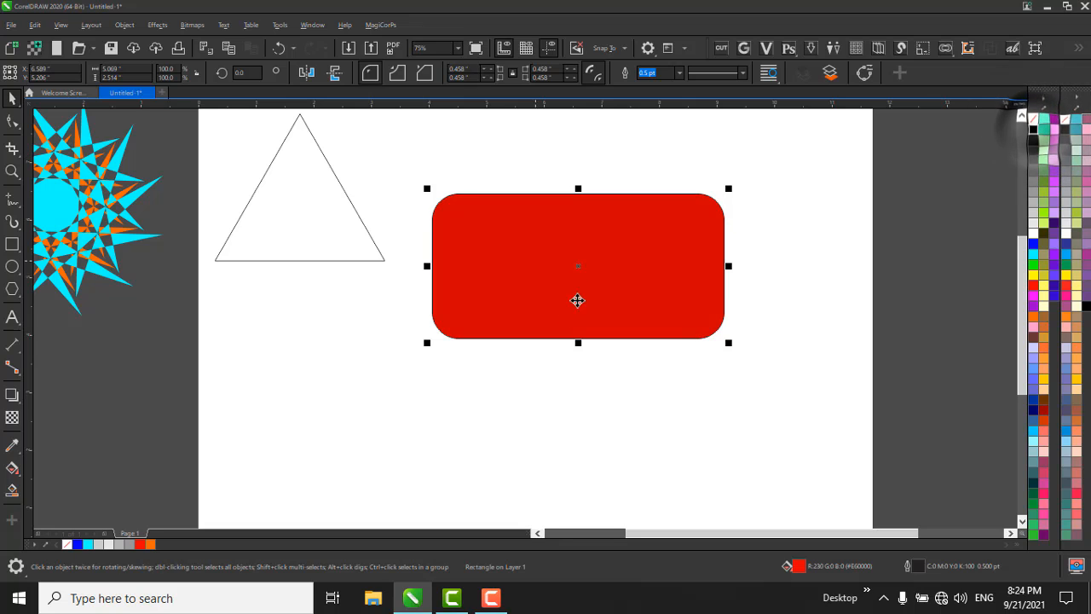
left_click(594, 377)
left_click(344, 192)
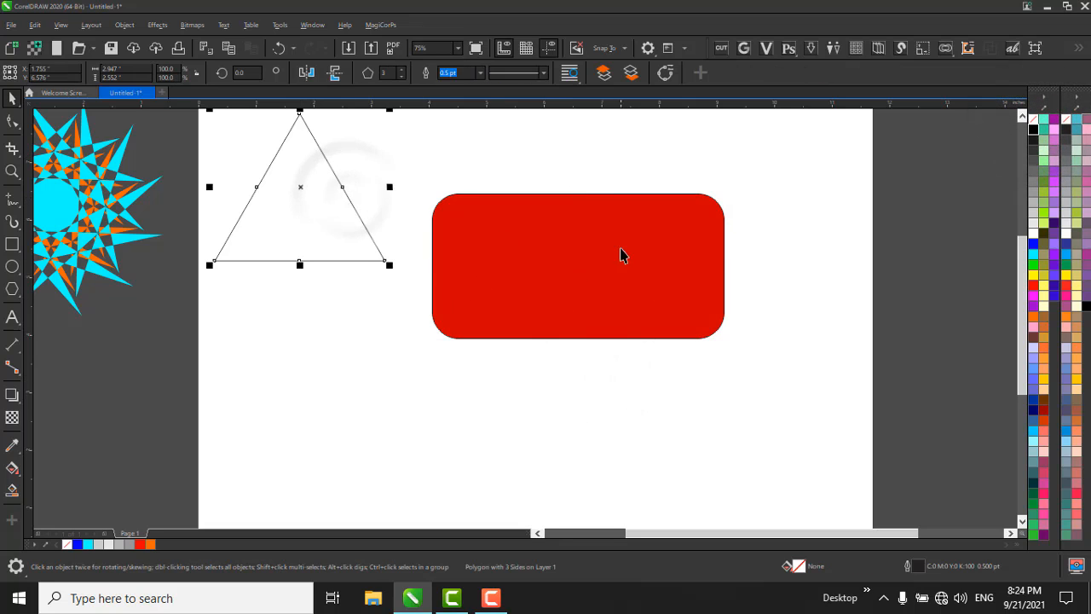
left_click(567, 365)
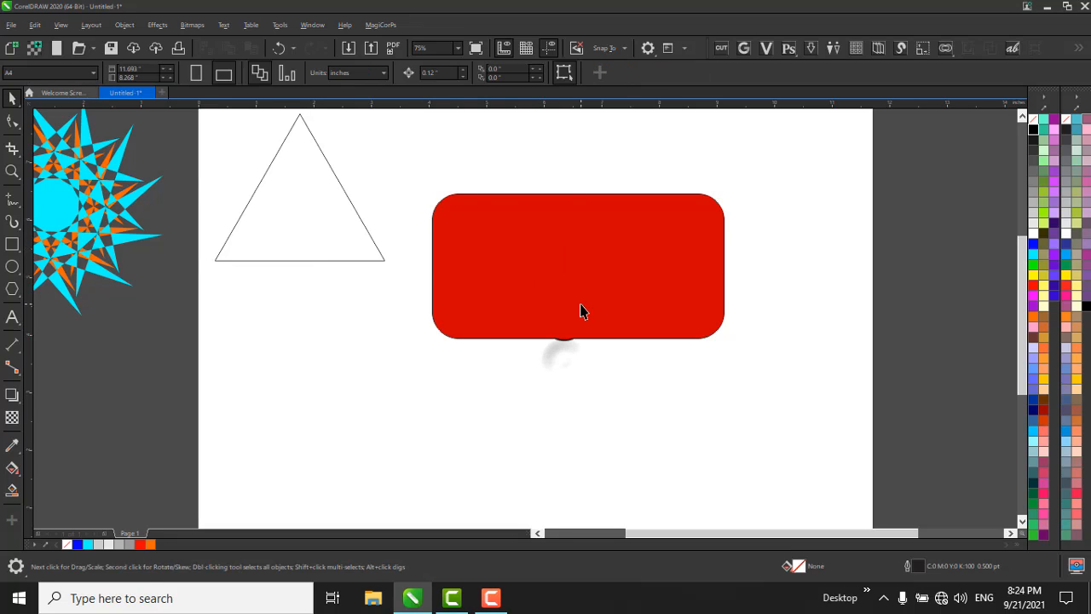
left_click(582, 305)
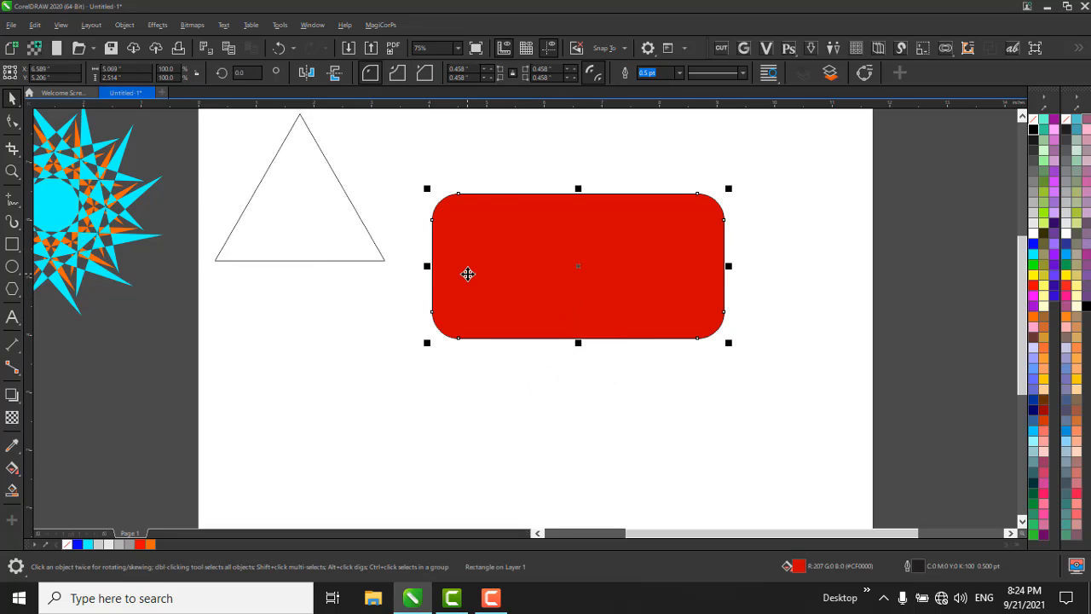
Search Windows for "osk" and open the On-Screen Keyboard.
key("super")
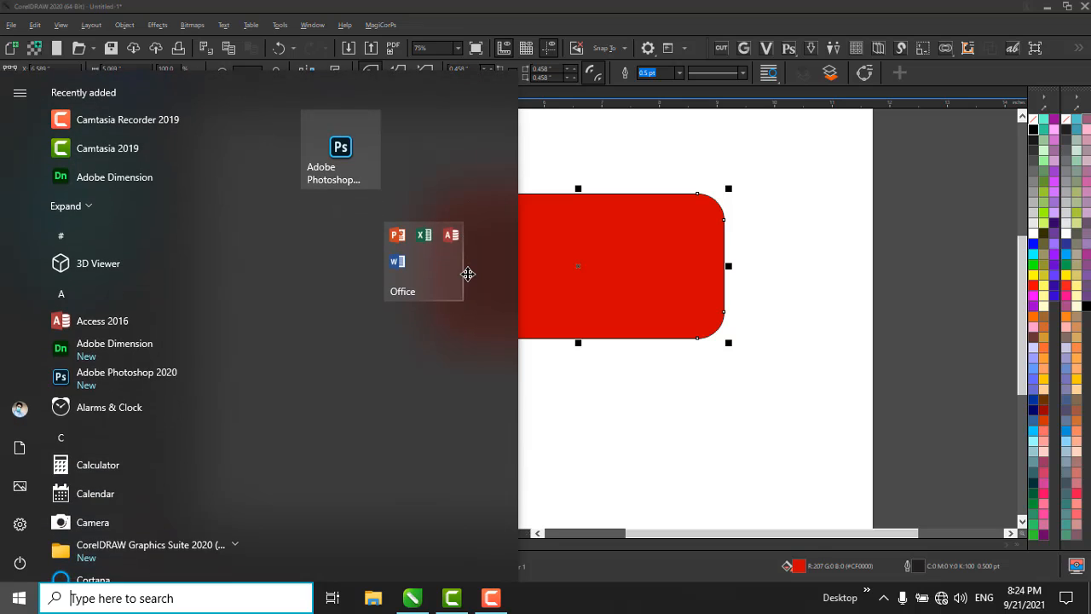
type("osk")
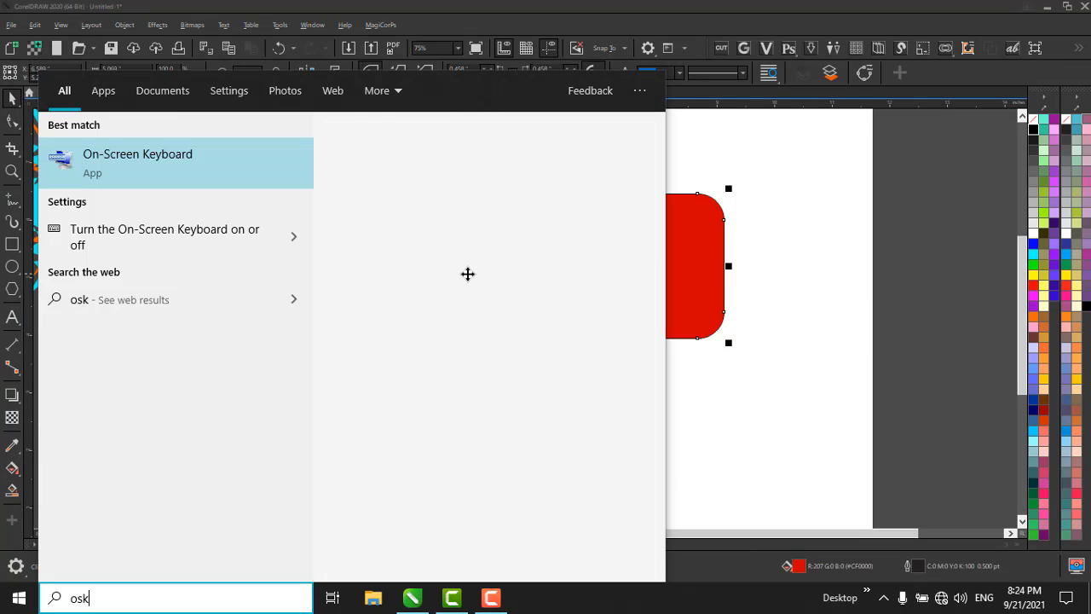
key("Return")
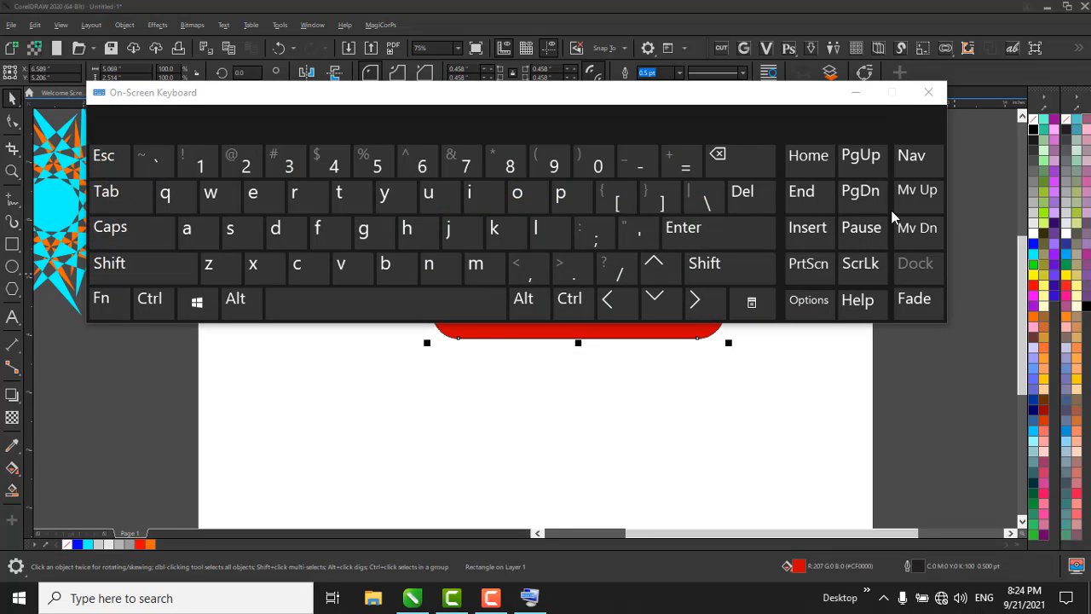
Turn on the numeric key pad in the On-Screen Keyboard's options, then close the keyboard and return to CorelDRAW.
left_click(783, 315)
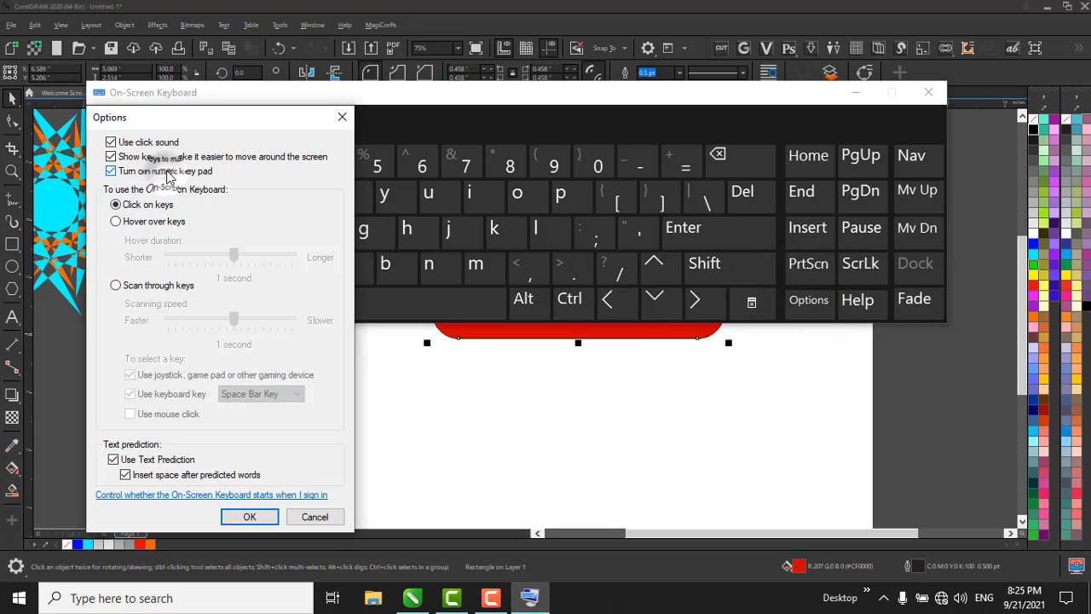
left_click(249, 517)
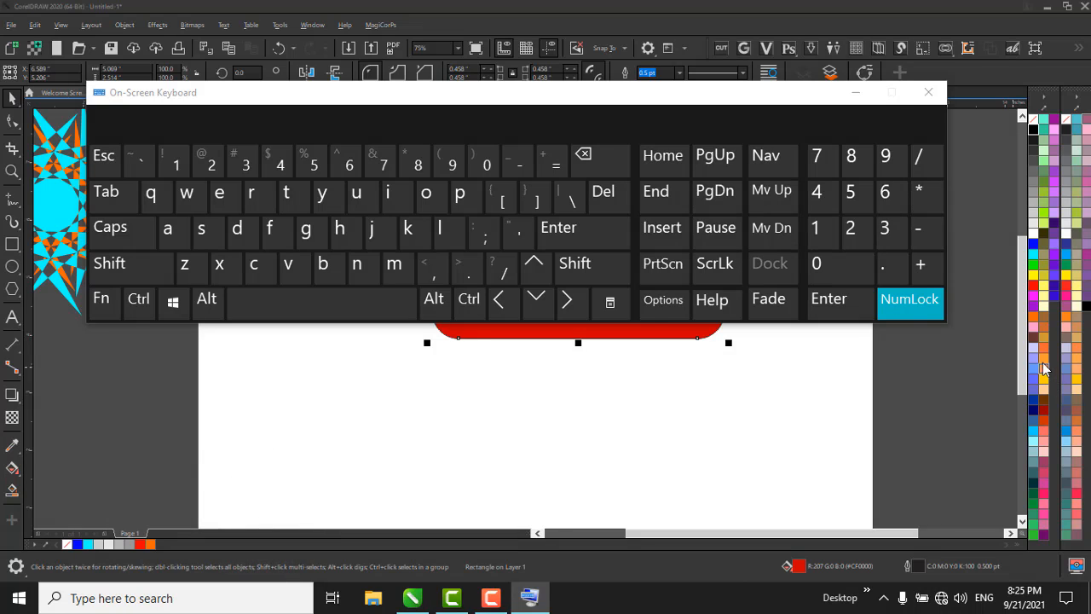
left_click(934, 95)
left_click(766, 409)
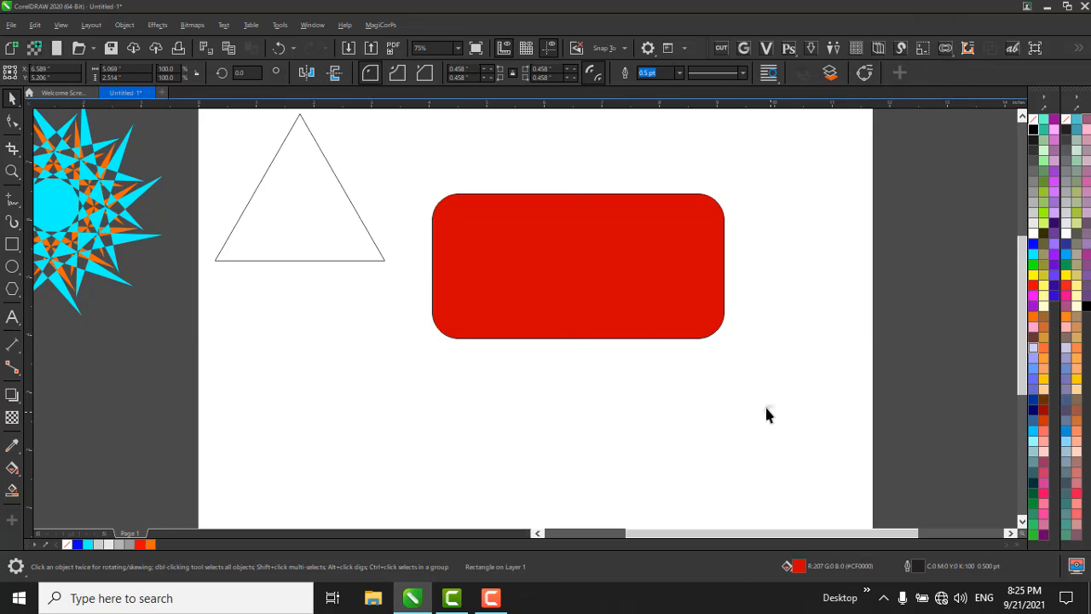
Make a copy of the red rectangle scaled vertically to about 51% with its top edge kept in place.
left_click(614, 293)
left_click_drag(577, 343, 595, 270)
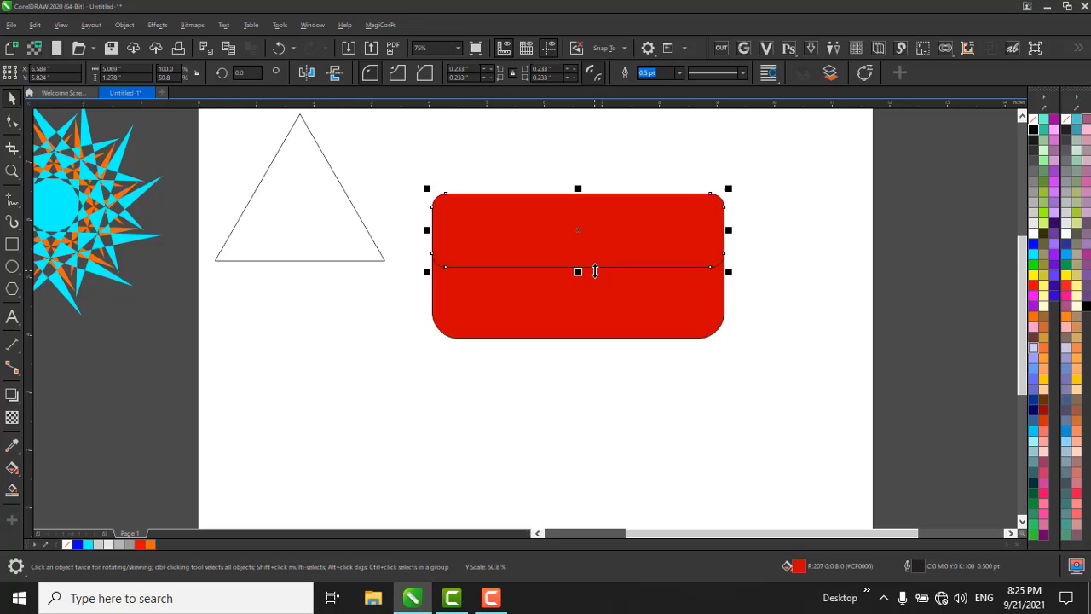
left_click(806, 297)
Fill the half-height rectangle copy white (#FFFFFF).
left_click(631, 258)
left_click(1034, 232)
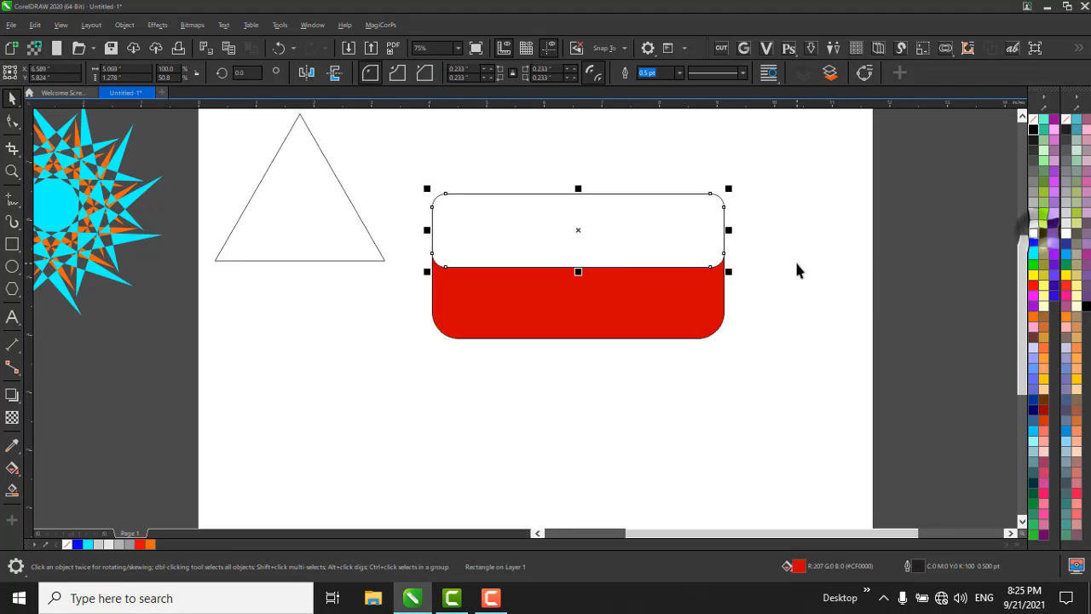
left_click(795, 259)
left_click(535, 229)
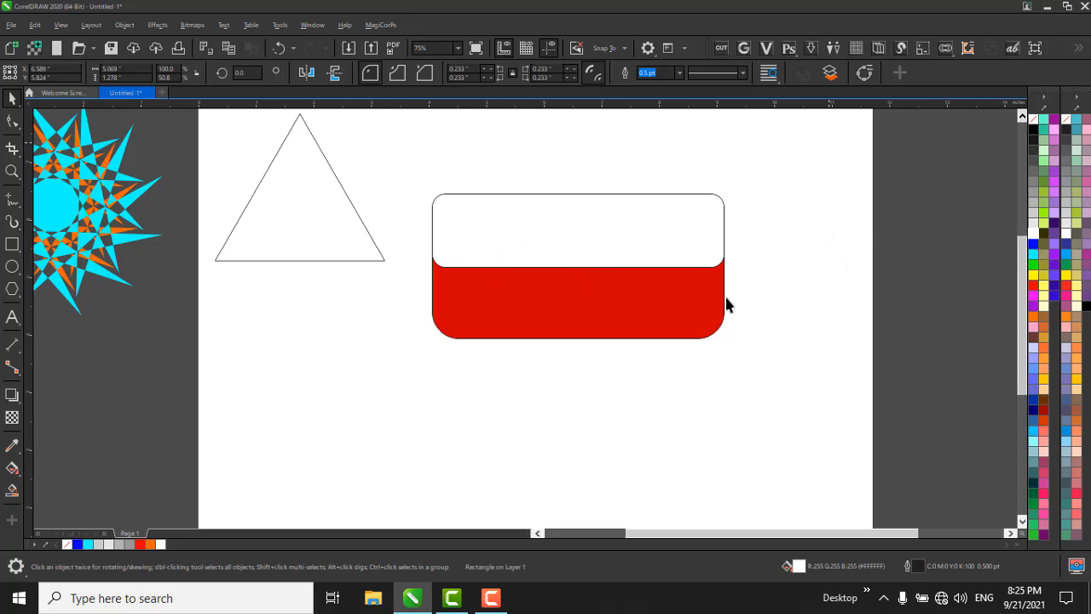
Select the white and red rectangles together, remove their outlines and deselect them.
left_click_drag(831, 142, 356, 522)
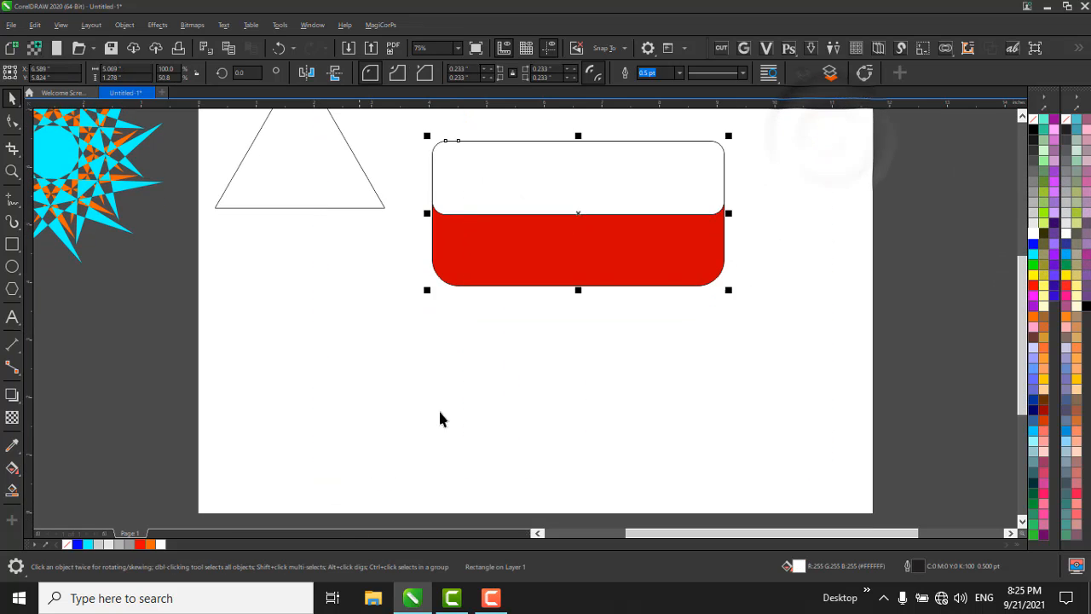
right_click(1037, 121)
left_click(777, 279)
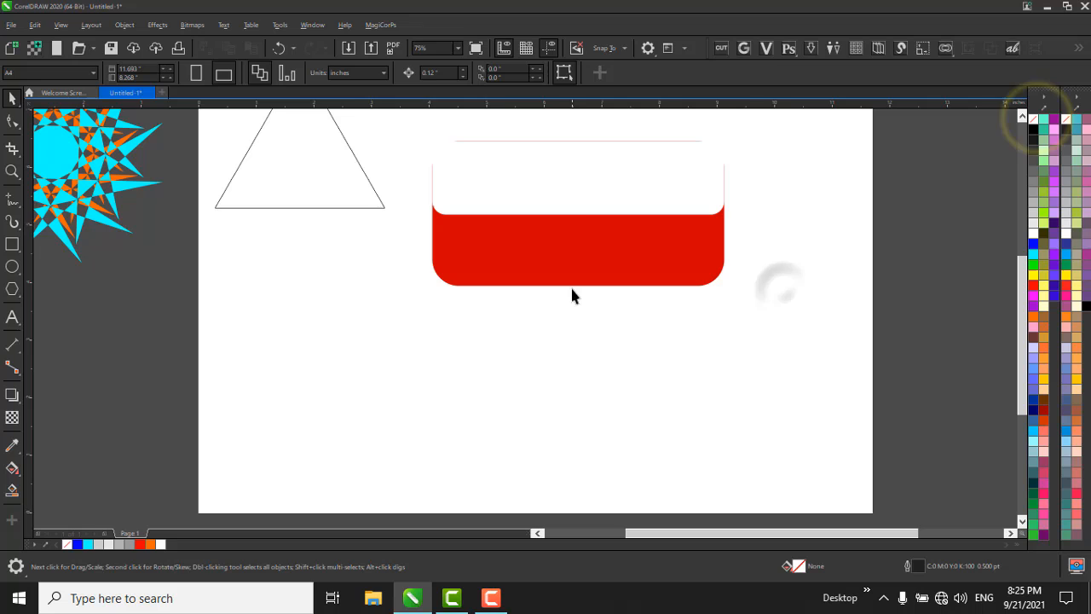
Apply a linear fountain transparency to the white rectangle, running straight down from above its top edge to past its middle.
left_click(579, 181)
scroll(533, 260, "down", 2)
scroll(525, 217, "up", 2)
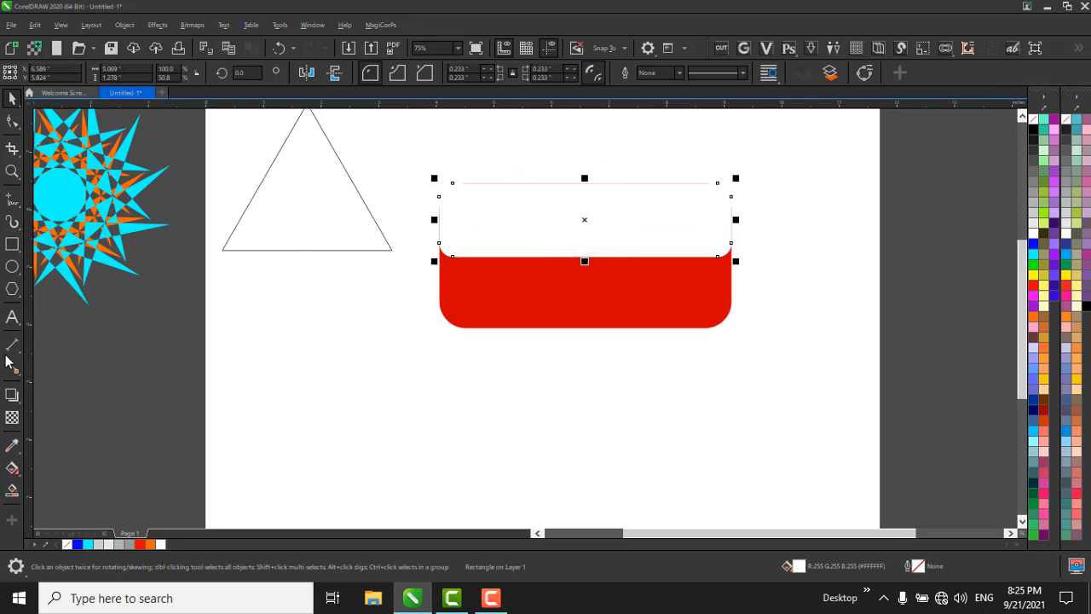
scroll(579, 195, "up", 2)
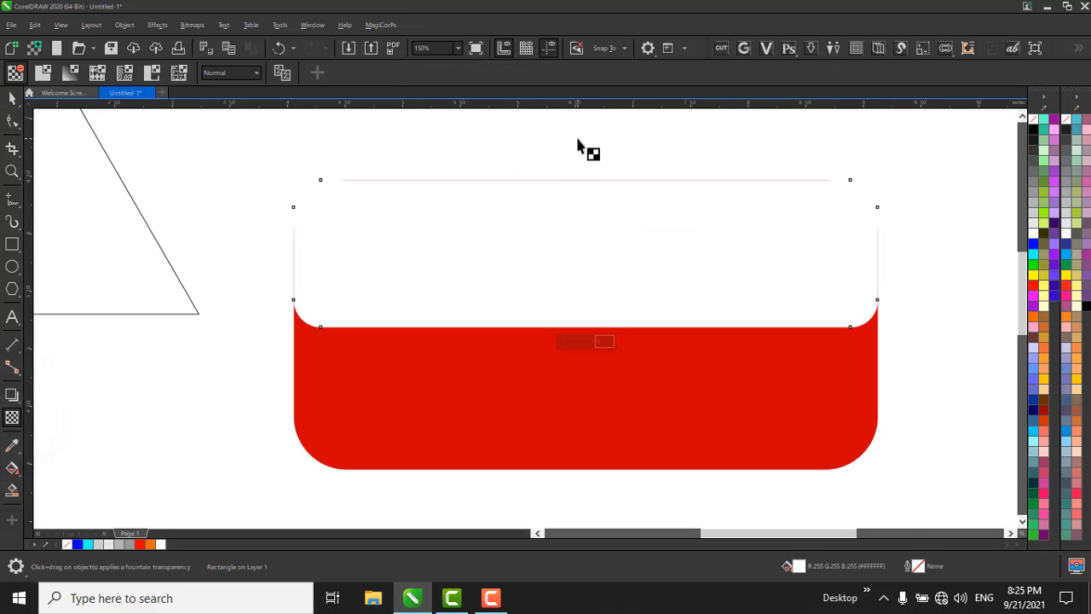
left_click_drag(577, 140, 610, 278)
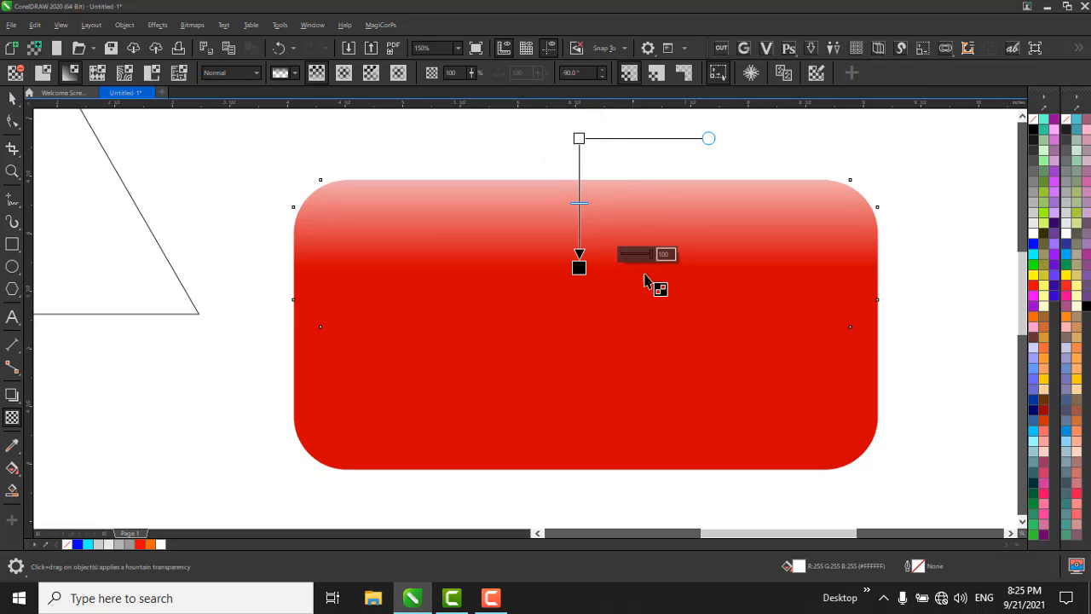
key("space")
left_click(922, 282)
scroll(577, 226, "down", 2)
left_click(715, 292)
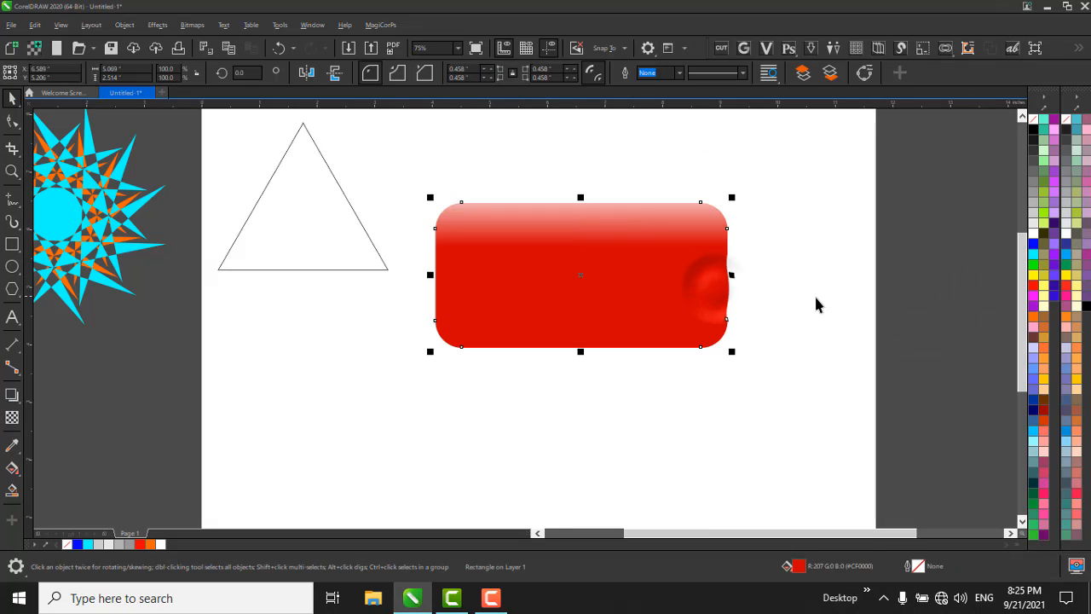
Rotate the outlined triangle to 270° so it points right and move it onto the red button.
left_click(814, 293)
left_click(580, 297)
left_click(506, 359)
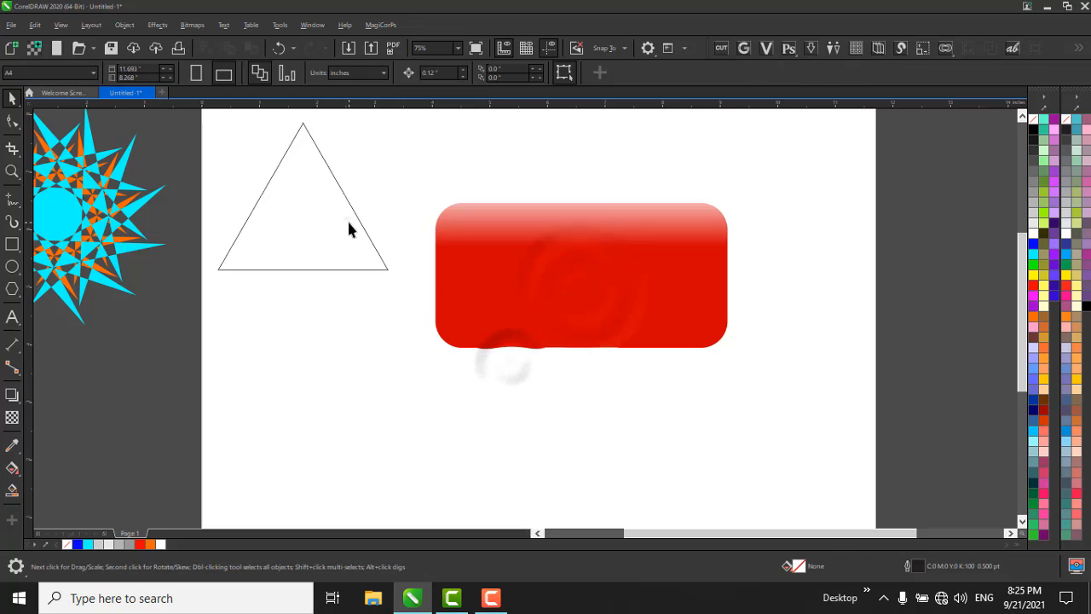
left_click(347, 218)
left_click_drag(321, 183, 358, 274)
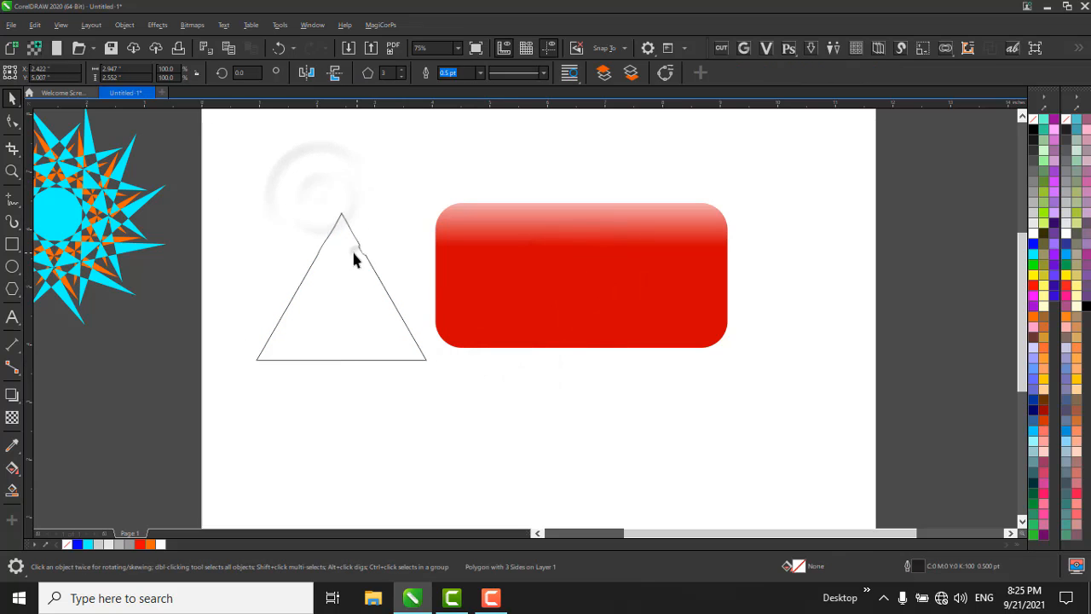
left_click(350, 252)
left_click_drag(435, 203, 423, 373)
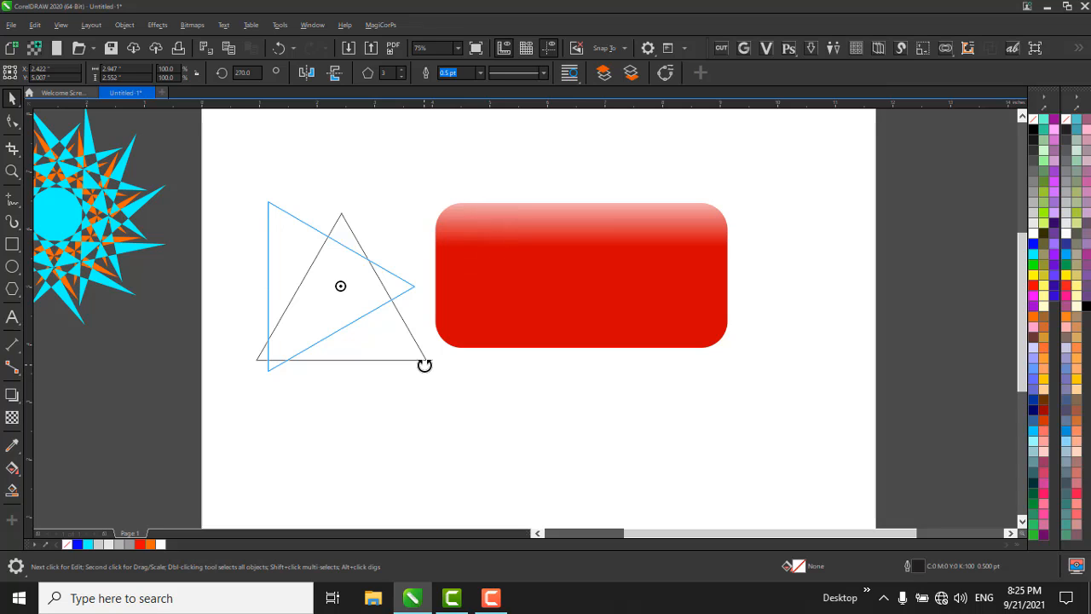
left_click_drag(425, 365, 425, 367)
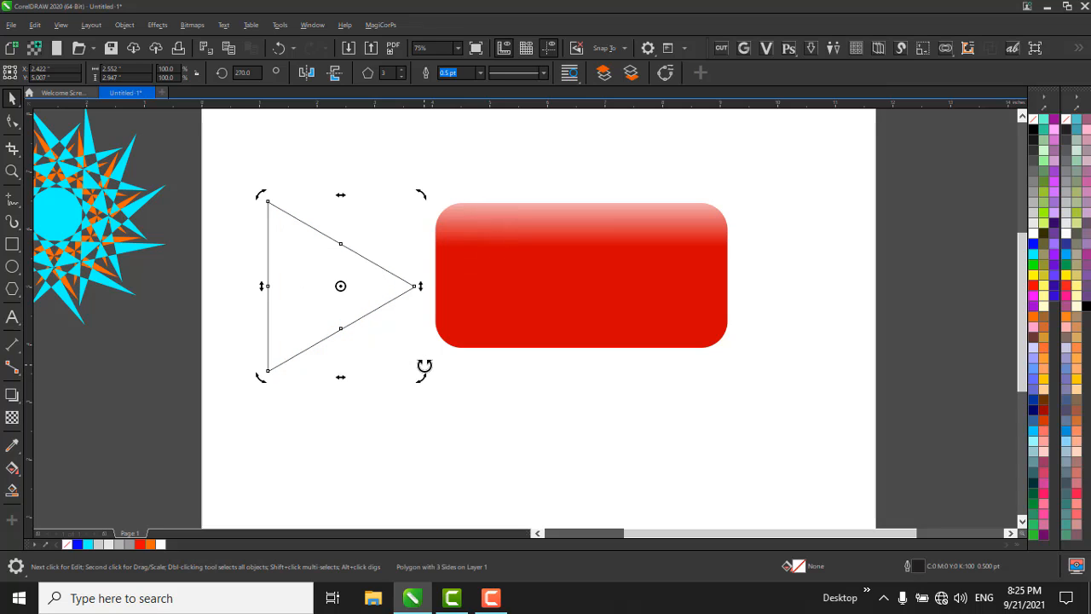
left_click(360, 325)
left_click_drag(332, 298, 597, 302)
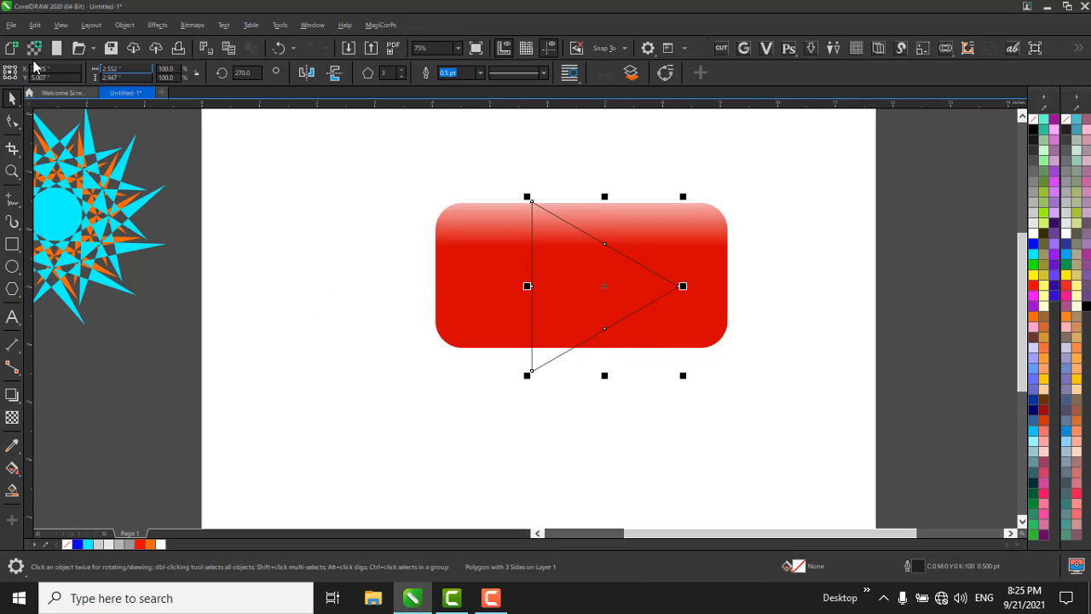
Turn on alignment guides and dynamic guides, and enable snapping to objects.
left_click(61, 26)
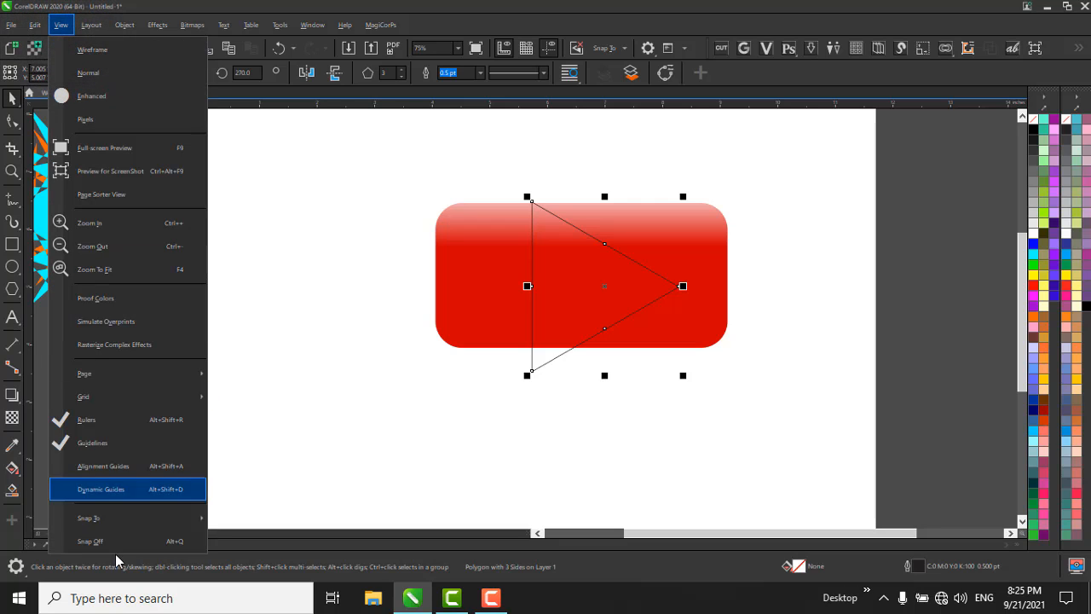
left_click(137, 469)
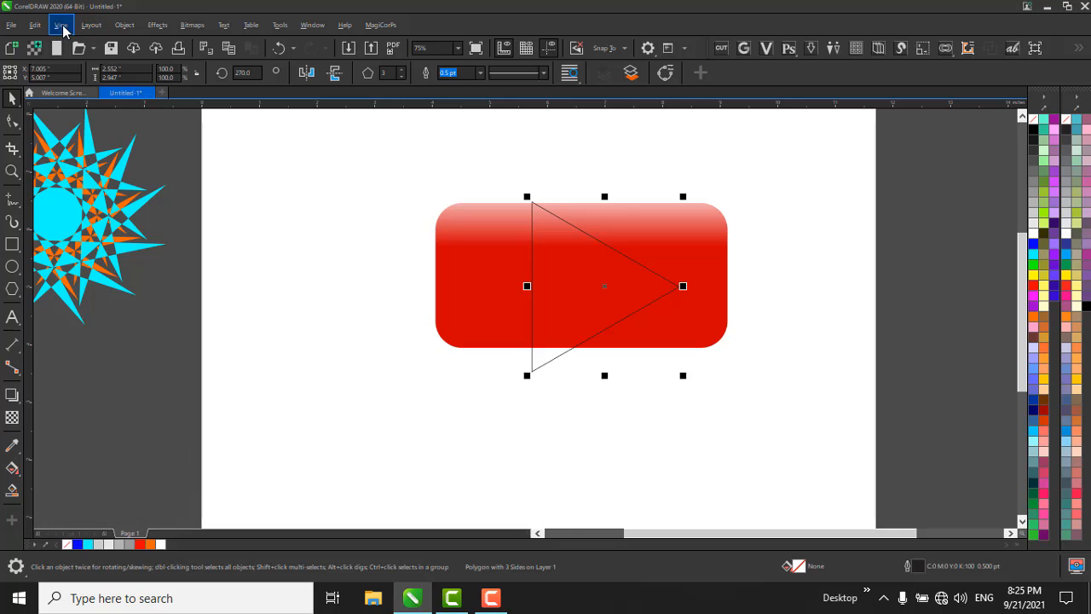
left_click(62, 30)
left_click(114, 487)
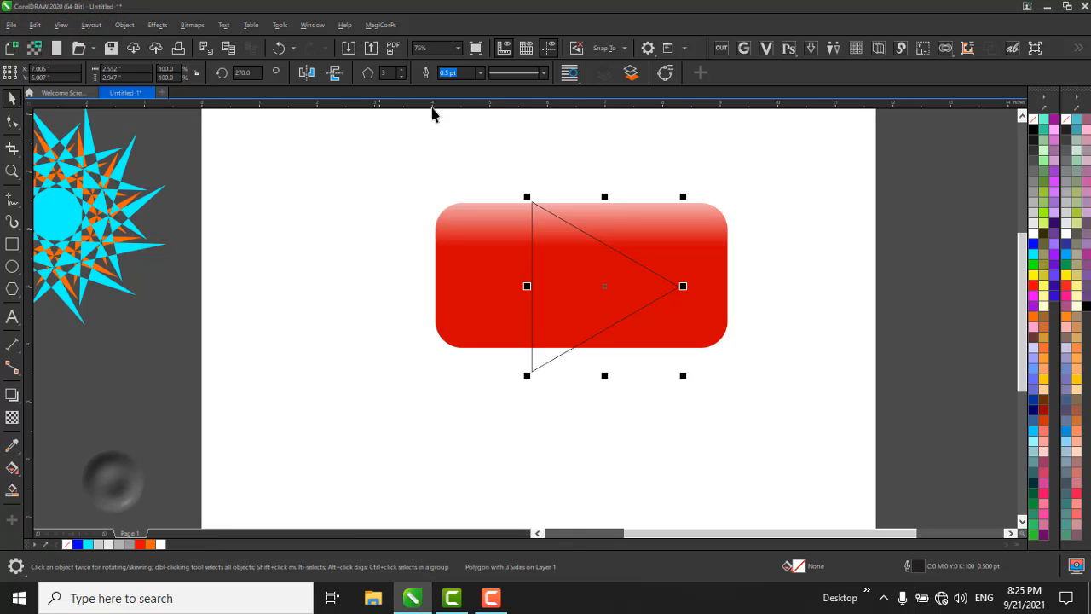
left_click(597, 49)
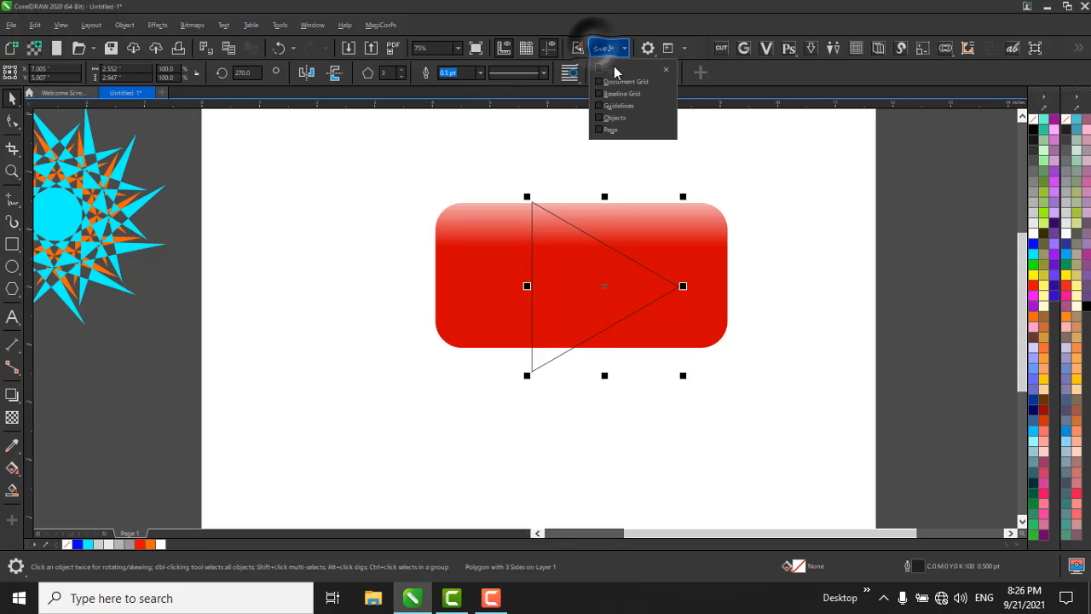
left_click(613, 118)
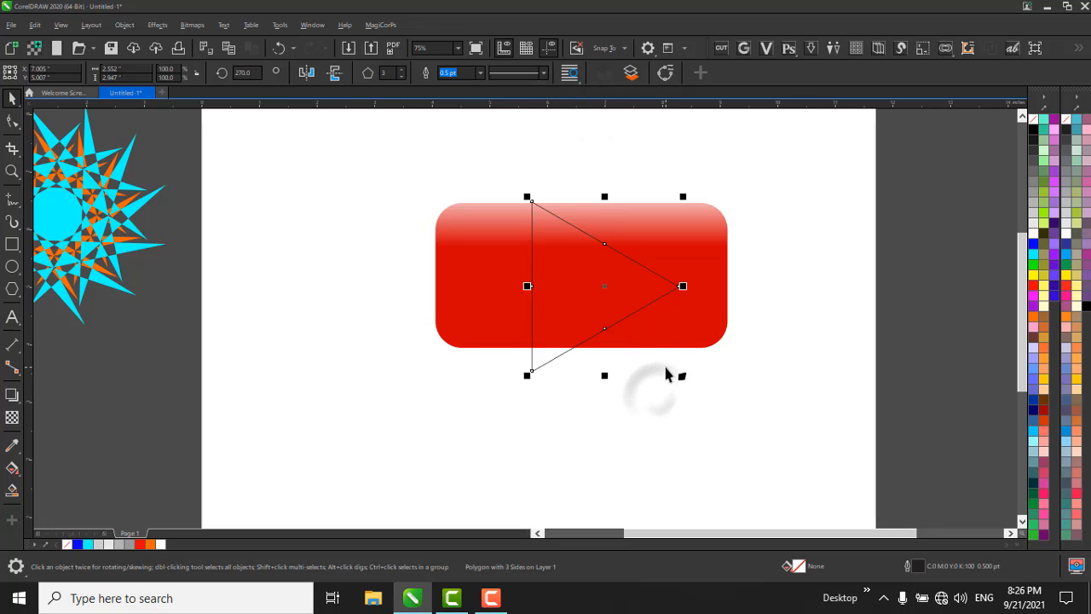
Fill the rotated triangle white (#FFFFFF) and remove its outline.
left_click(601, 301)
left_click(582, 297)
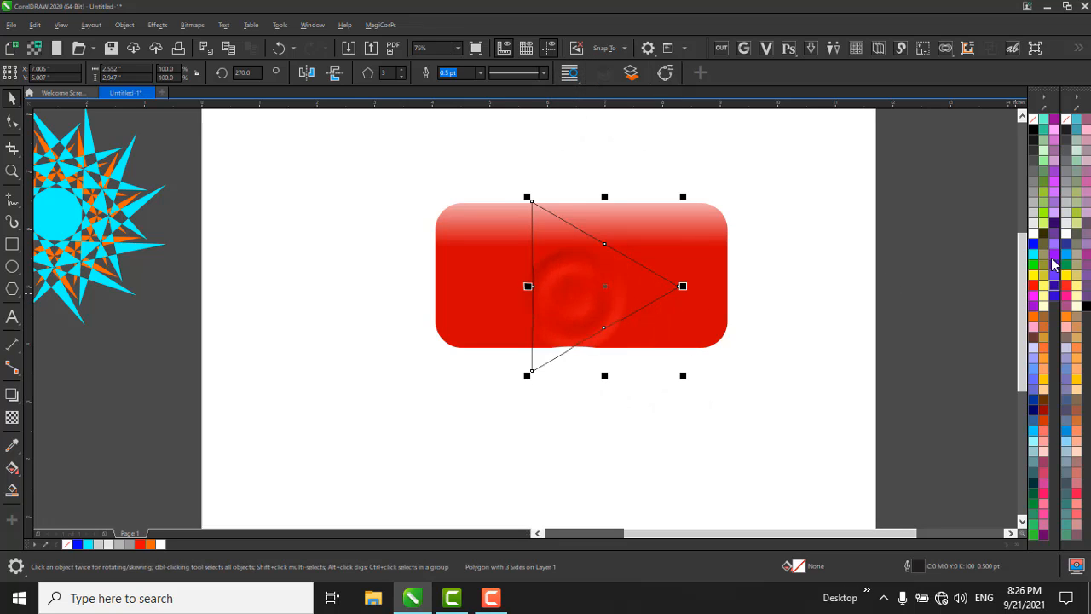
left_click(1034, 231)
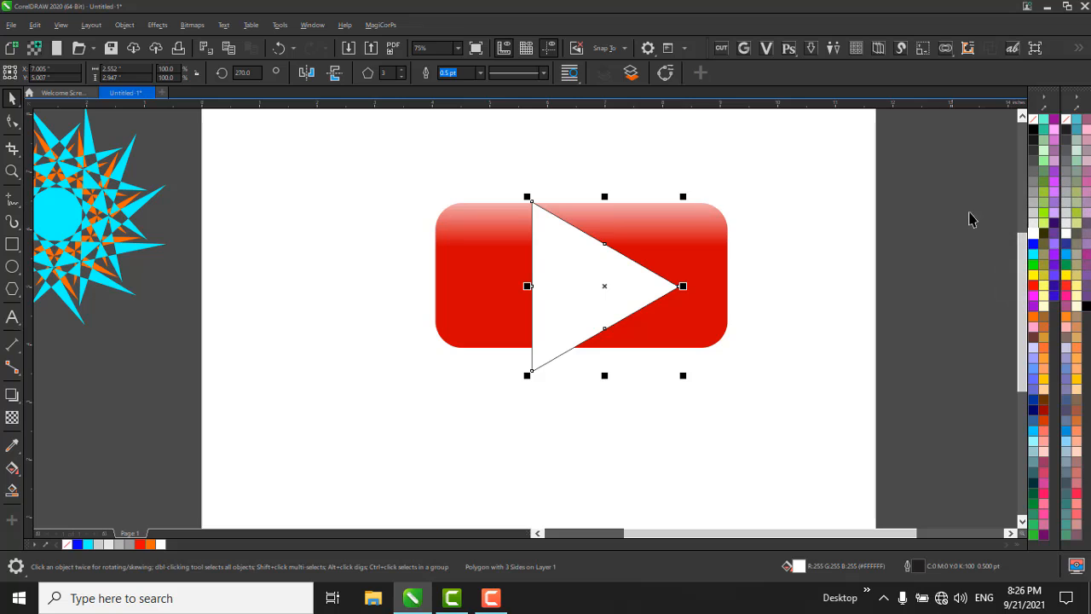
right_click(1034, 122)
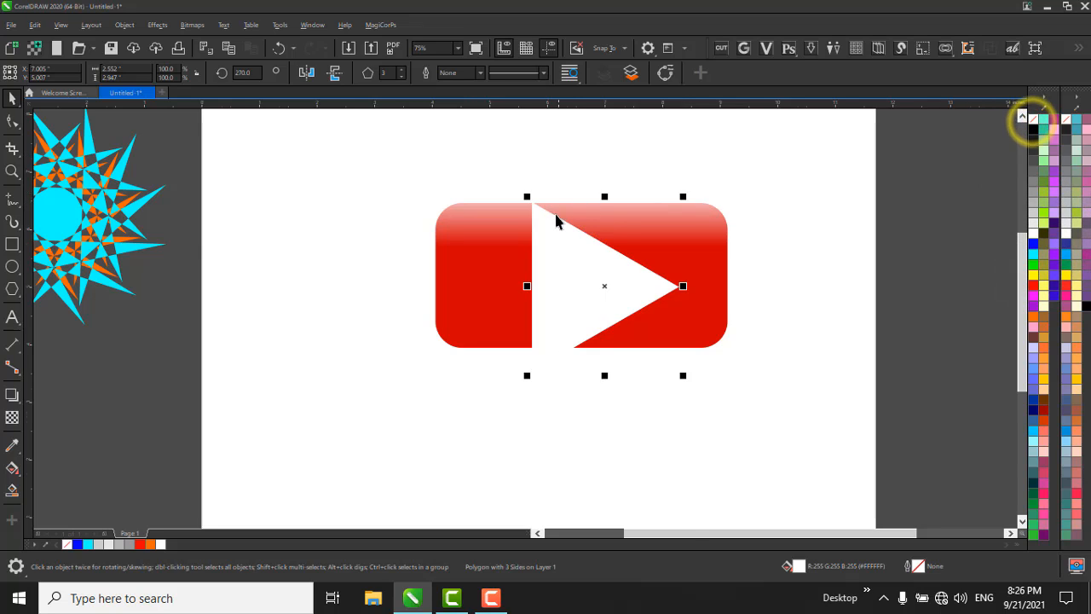
Try to reshape the white triangle by pulling its corner node with the Shape tool, and undo the distortion.
scroll(555, 217, "up", 2)
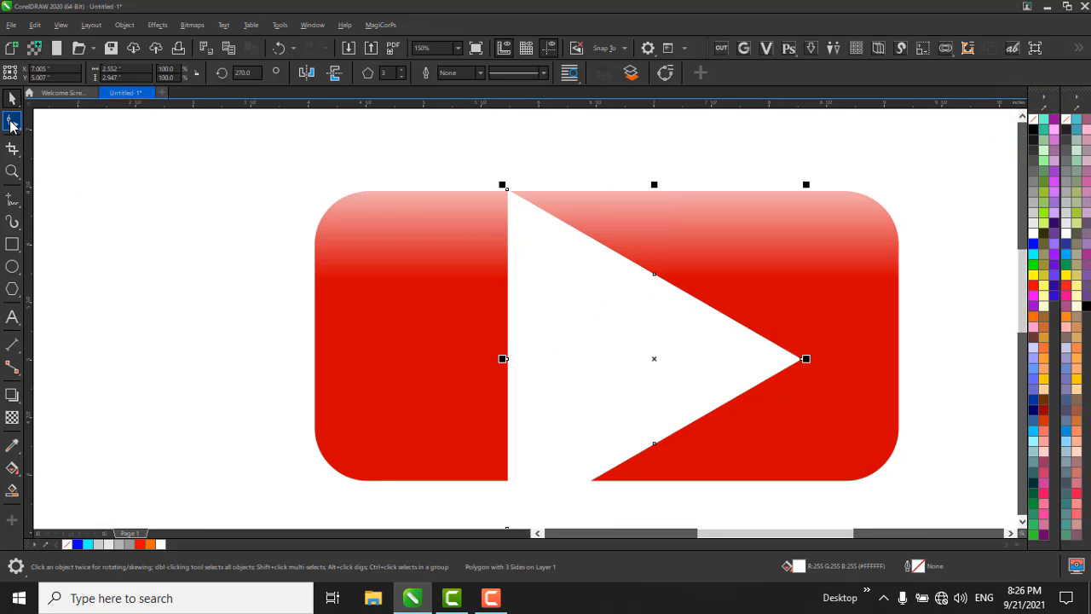
left_click(11, 123)
left_click_drag(509, 192, 821, 367)
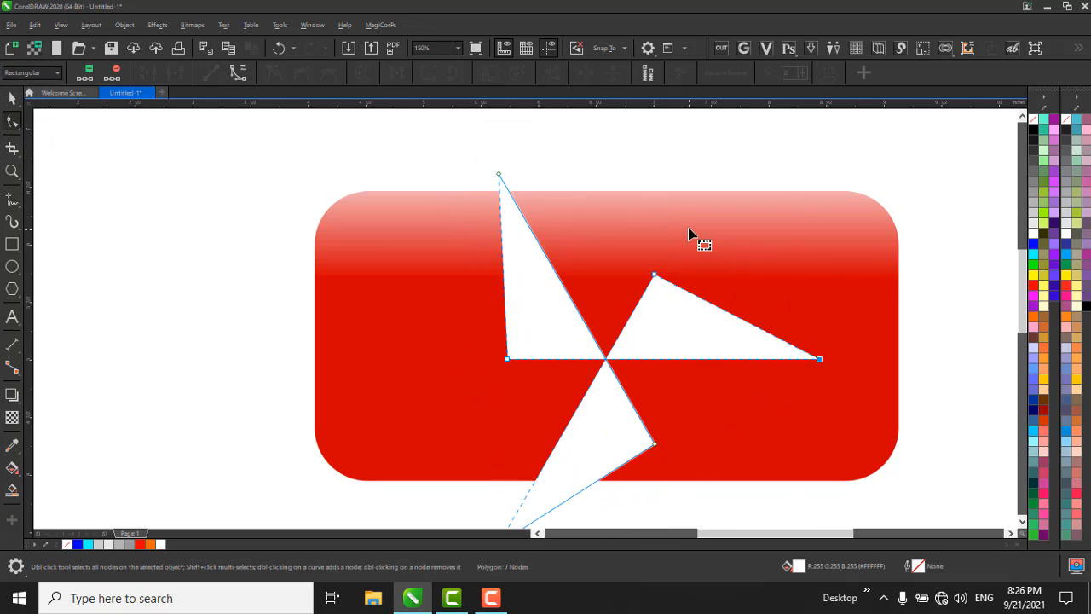
key("ctrl+z")
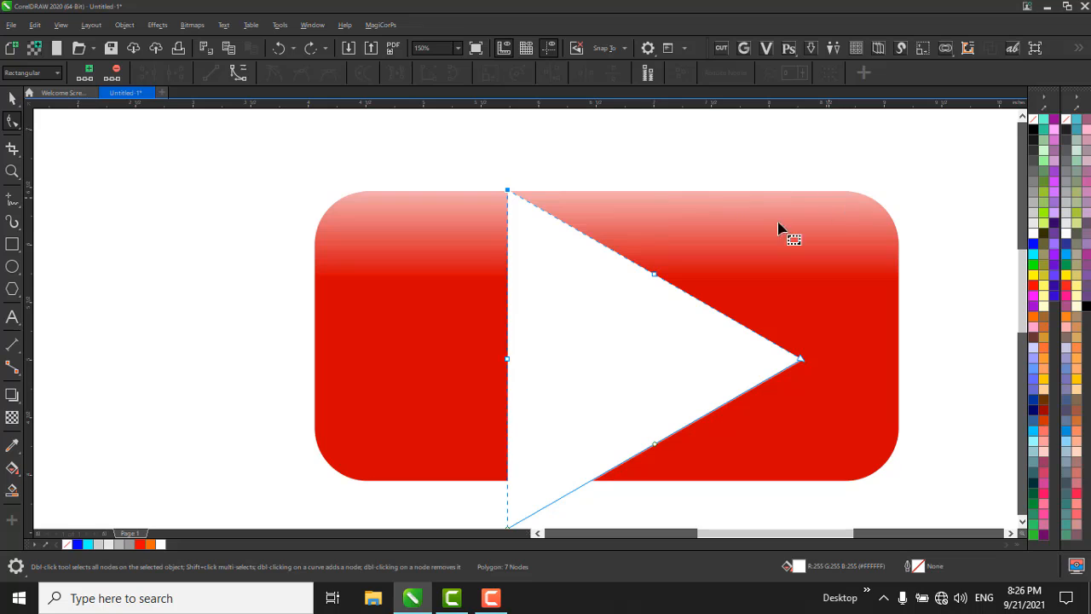
key("space")
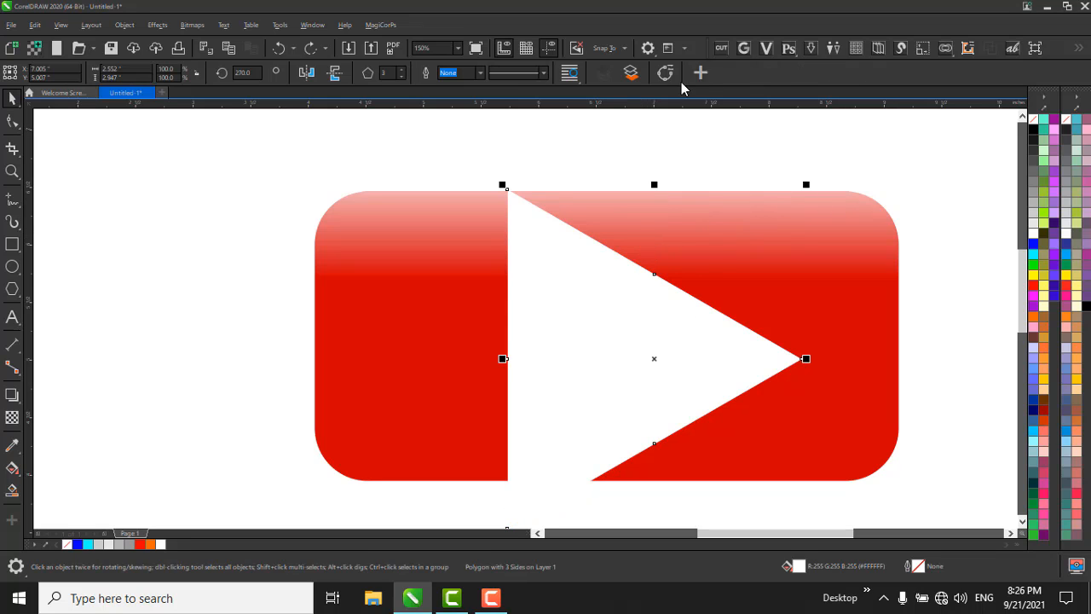
Convert the white triangle from a polygon object to an editable curve.
left_click(666, 75)
key("F10")
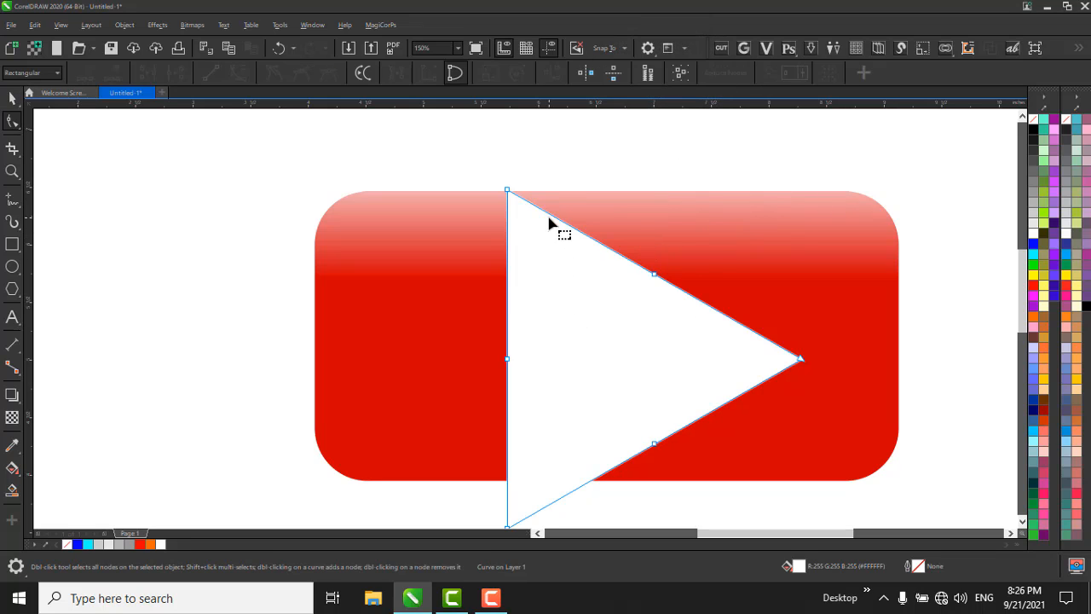
scroll(563, 191, "down", 1)
scroll(546, 189, "up", 1)
scroll(520, 186, "down", 1)
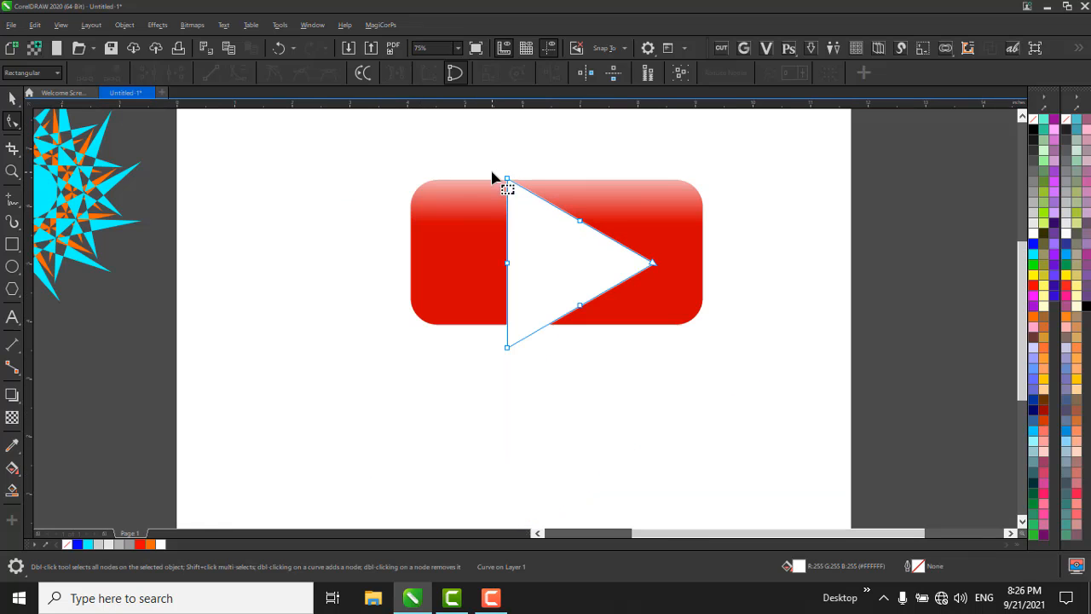
Convert all segments of the white triangle to curves and try making its nodes symmetrical, undoing the symmetrical change.
left_click_drag(425, 142, 786, 505)
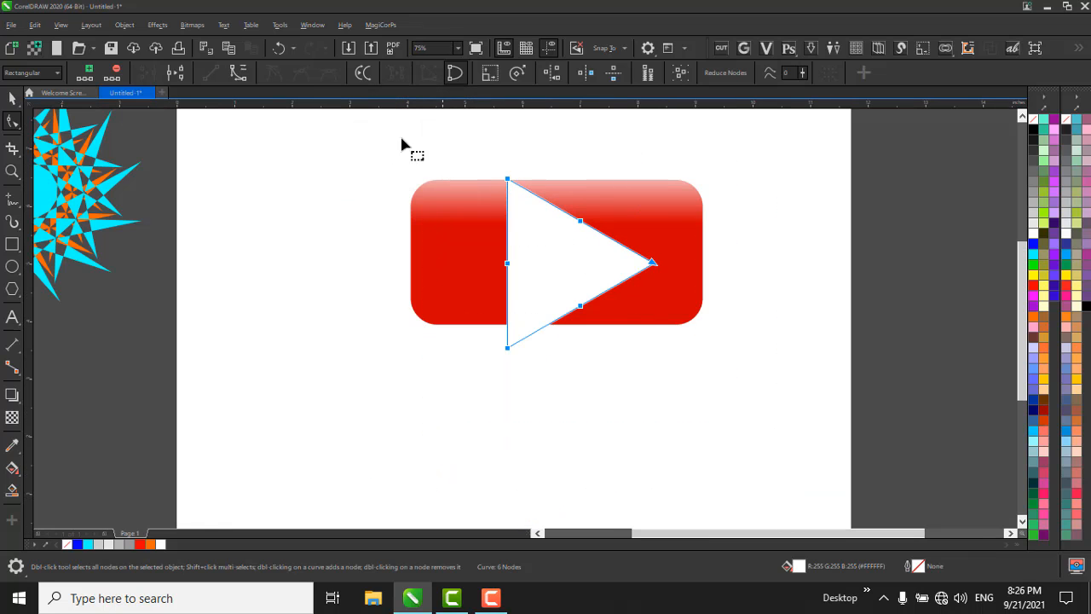
left_click(238, 74)
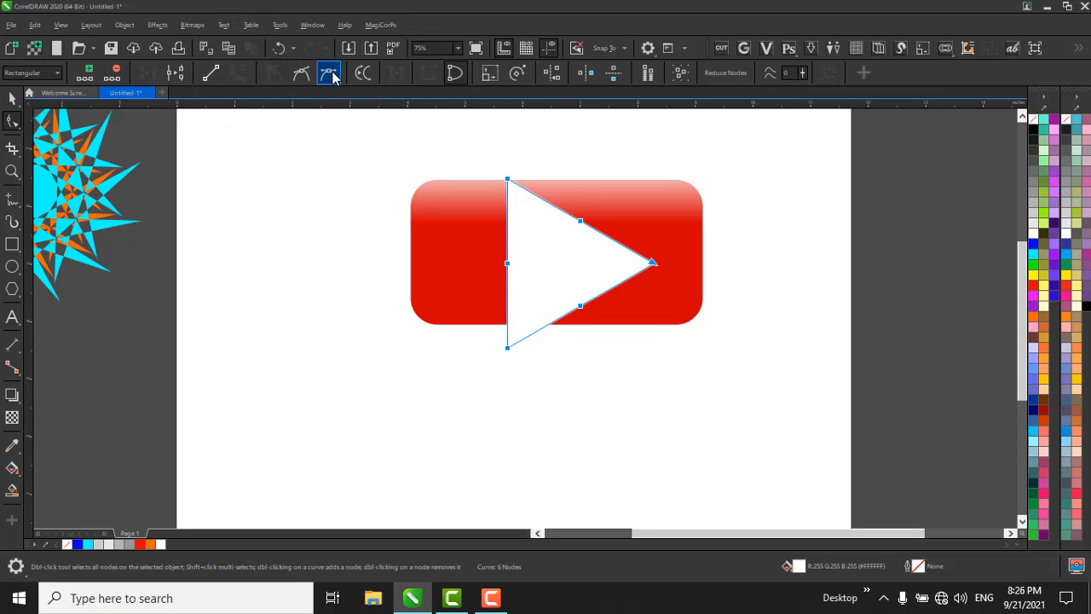
left_click(331, 75)
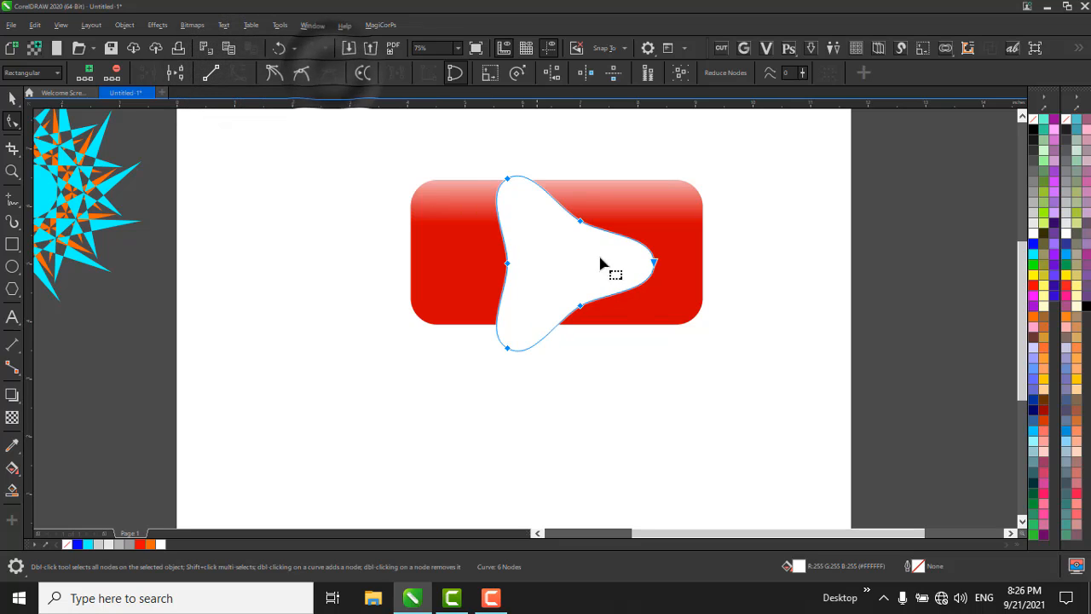
scroll(651, 285, "up", 2)
key("ctrl+z")
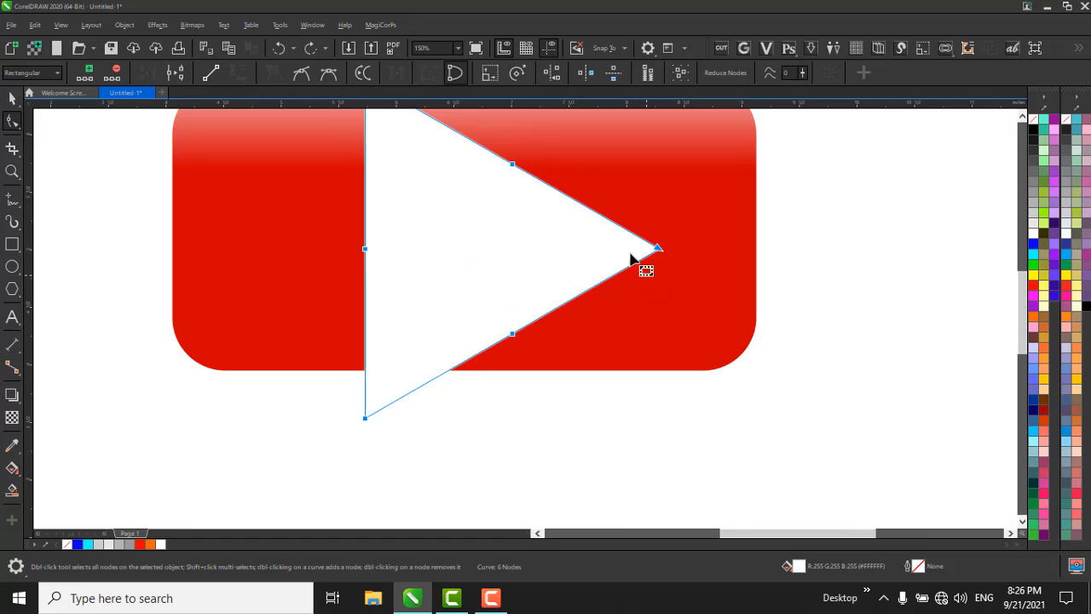
Delete the white triangle from the red button.
left_click(657, 207)
scroll(525, 259, "down", 1)
key("space")
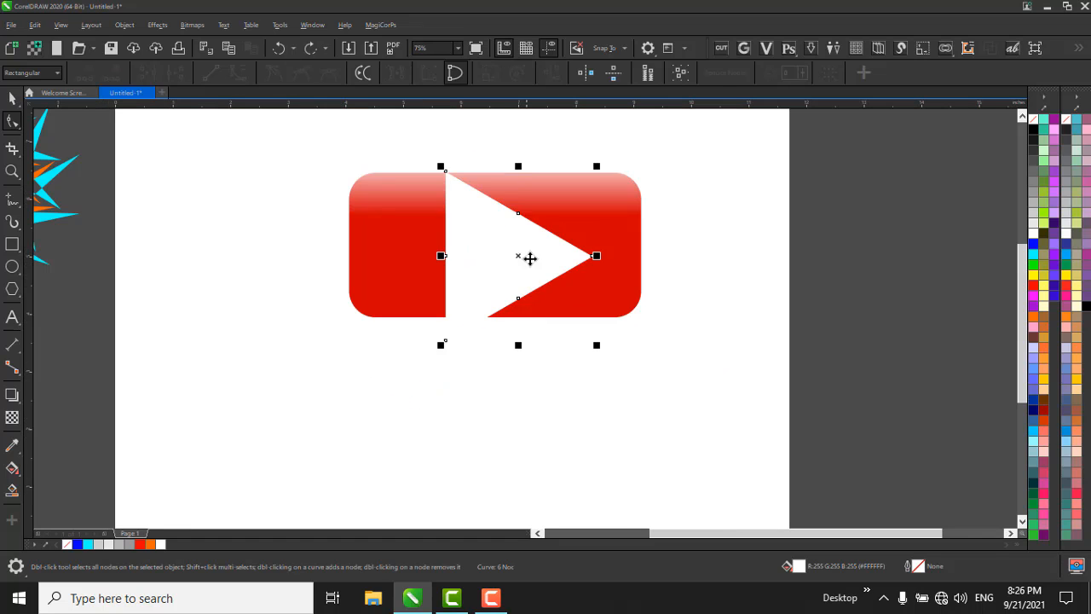
key("Delete")
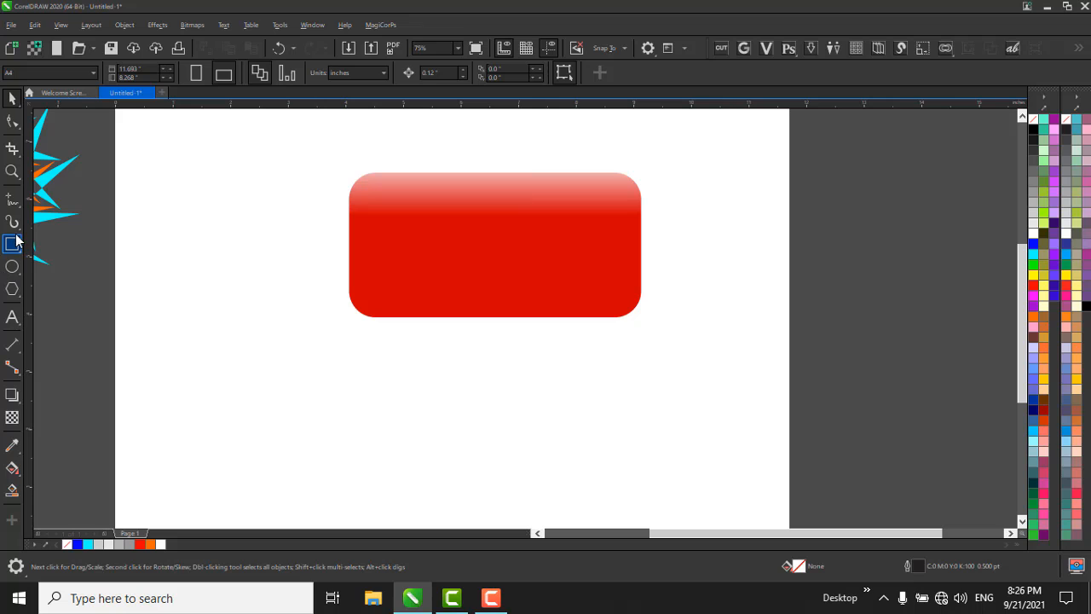
Draw a square about 1.88 inches wide on the blank page area beside the red button.
left_click(16, 245)
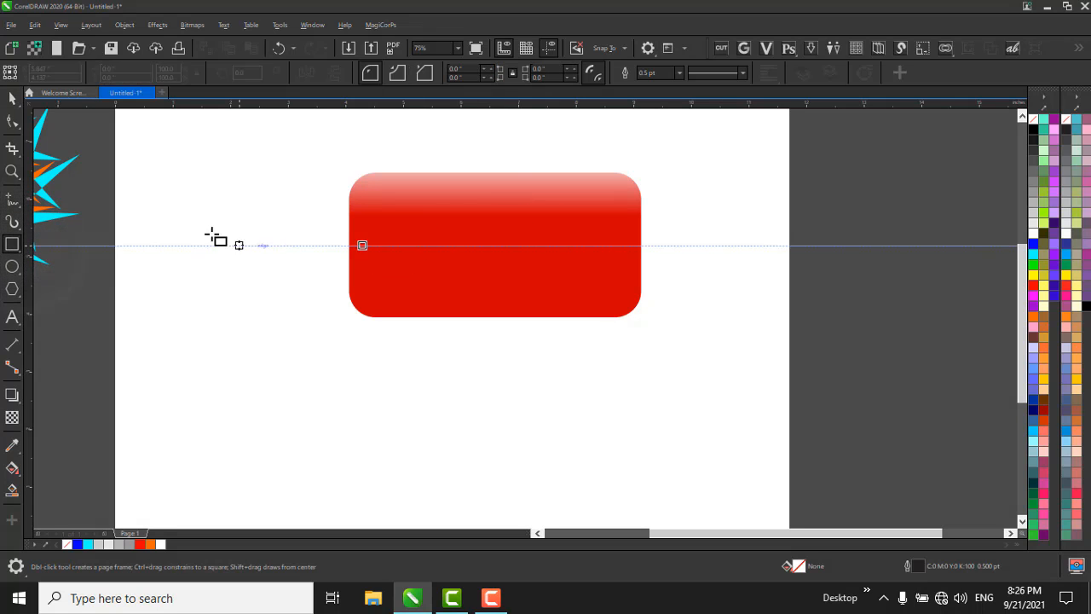
left_click_drag(238, 265, 270, 318)
key("space")
scroll(205, 226, "up", 3)
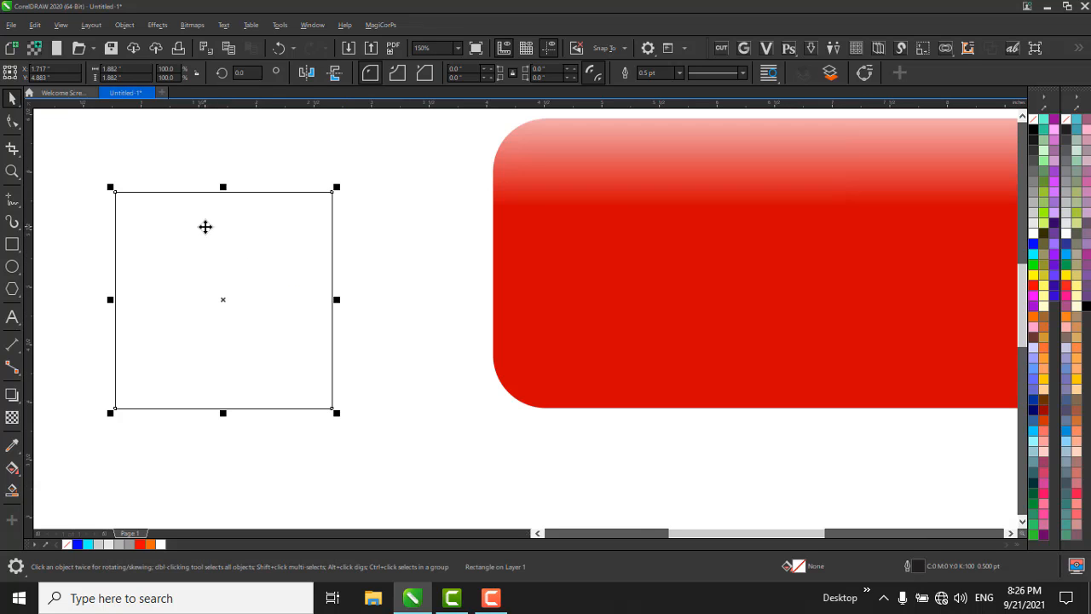
Convert the square to curves and try adding a node at the middle of its top edge, undoing the node.
left_click(16, 121)
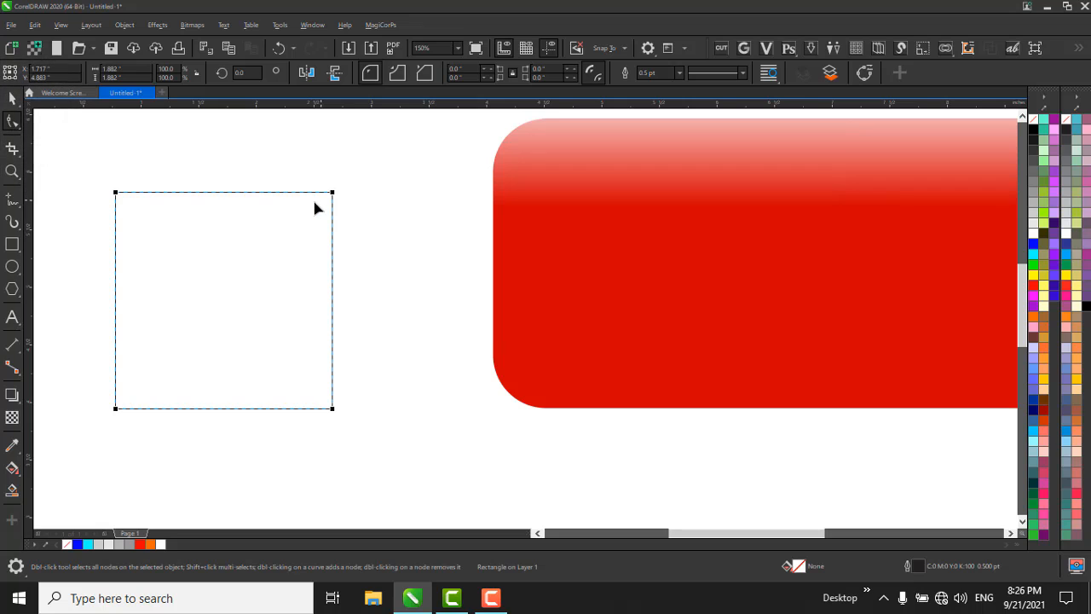
key("ctrl+q")
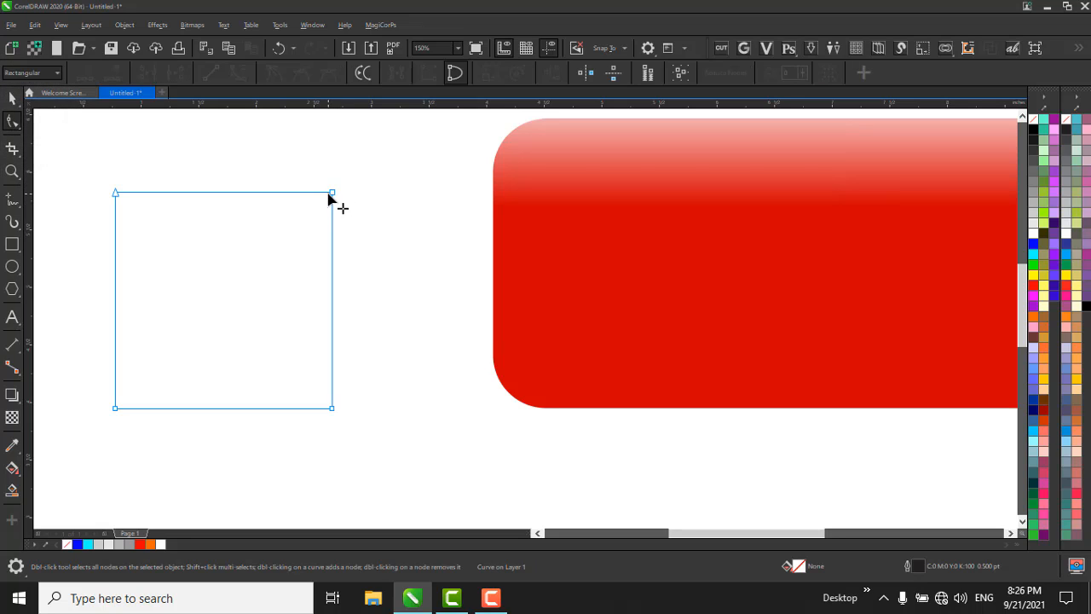
left_click_drag(310, 174, 407, 275)
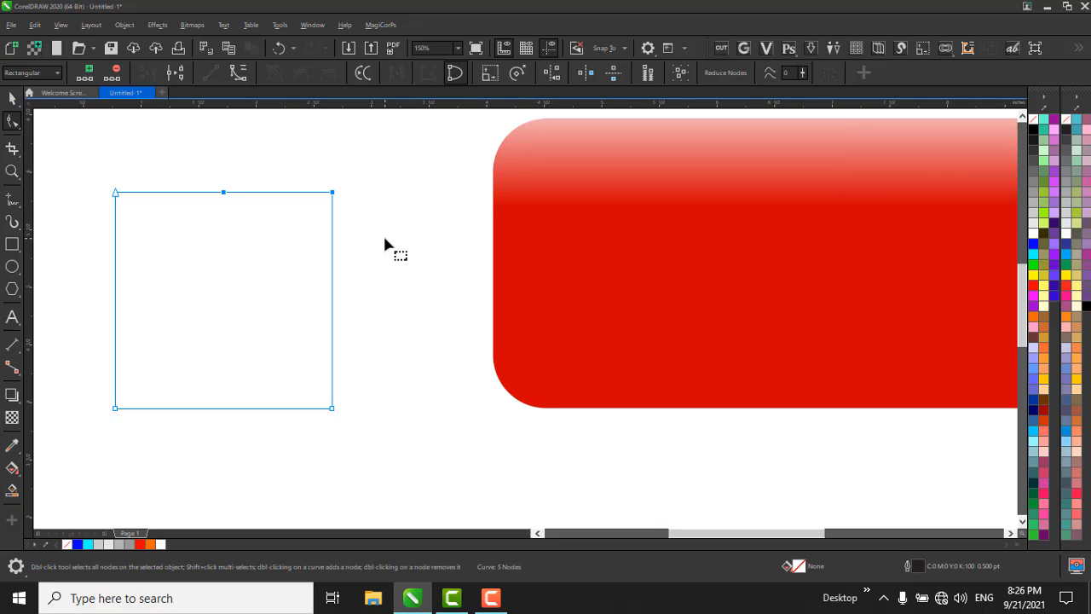
key("ctrl+z")
Add a node at the midpoint of the square's right edge and delete both right corner nodes, forming a right-pointing triangle.
left_click(381, 304)
left_click_drag(365, 358, 307, 430)
left_click(334, 412)
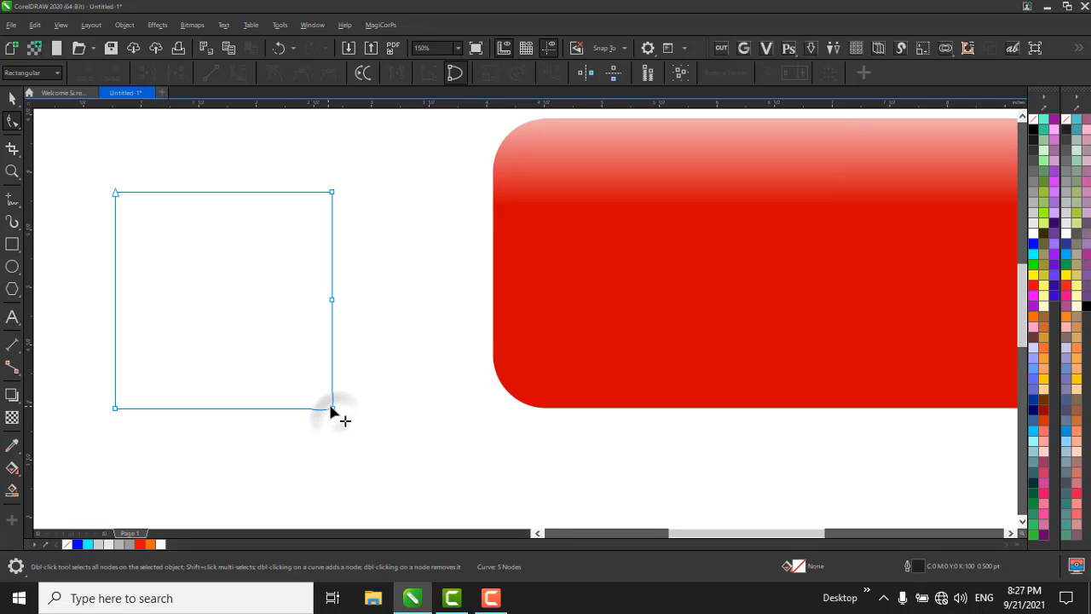
double_click(333, 409)
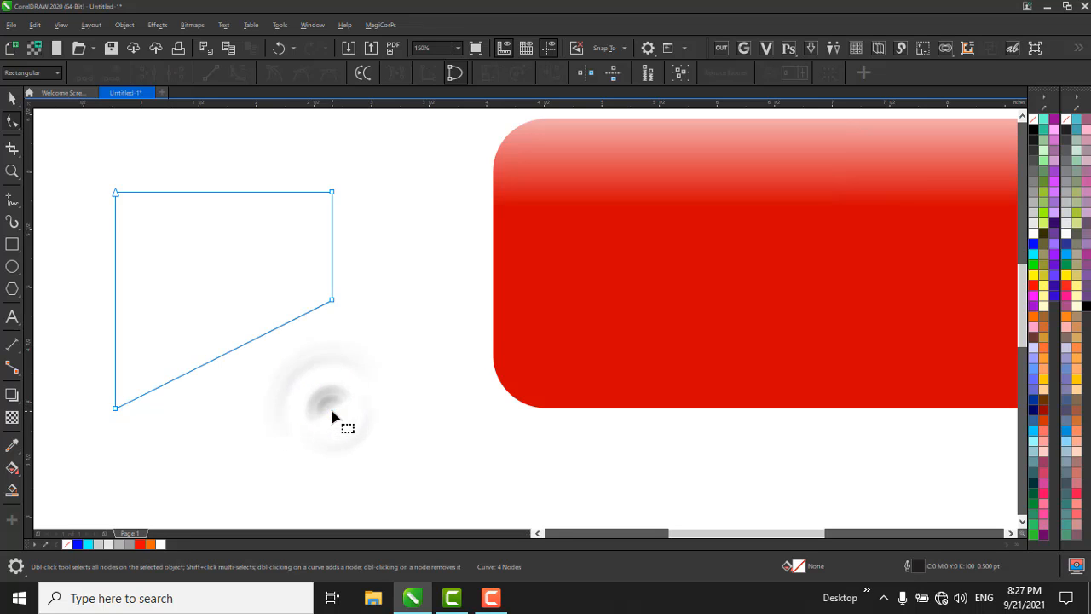
double_click(333, 195)
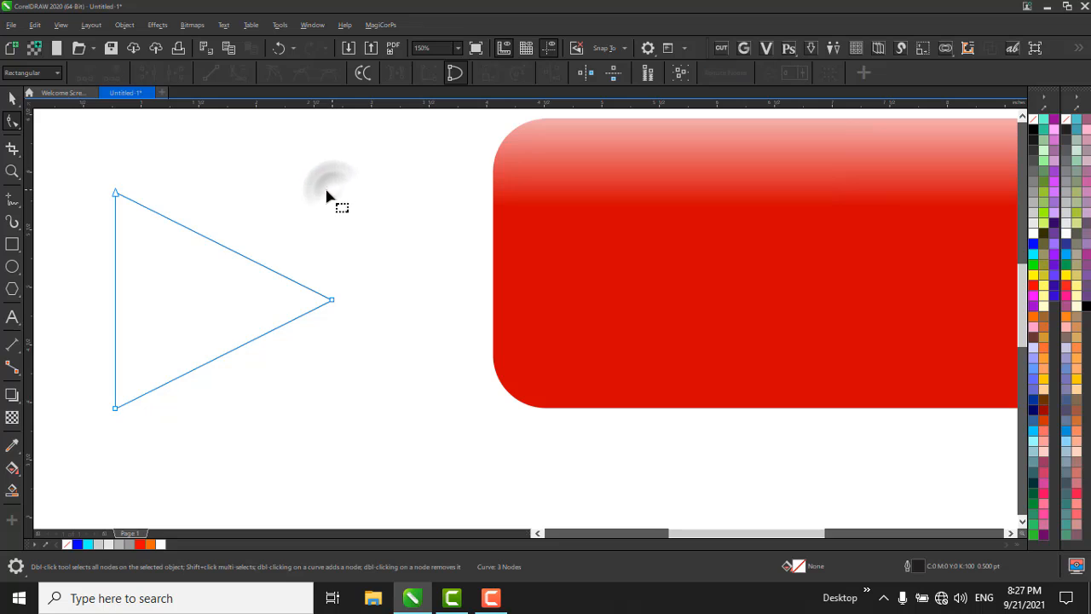
Move the new triangle onto the centre of the red button and fill it white (#FFFFFF).
key("space")
left_click_drag(315, 282, 889, 243)
scroll(409, 213, "down", 2)
scroll(653, 234, "up", 2)
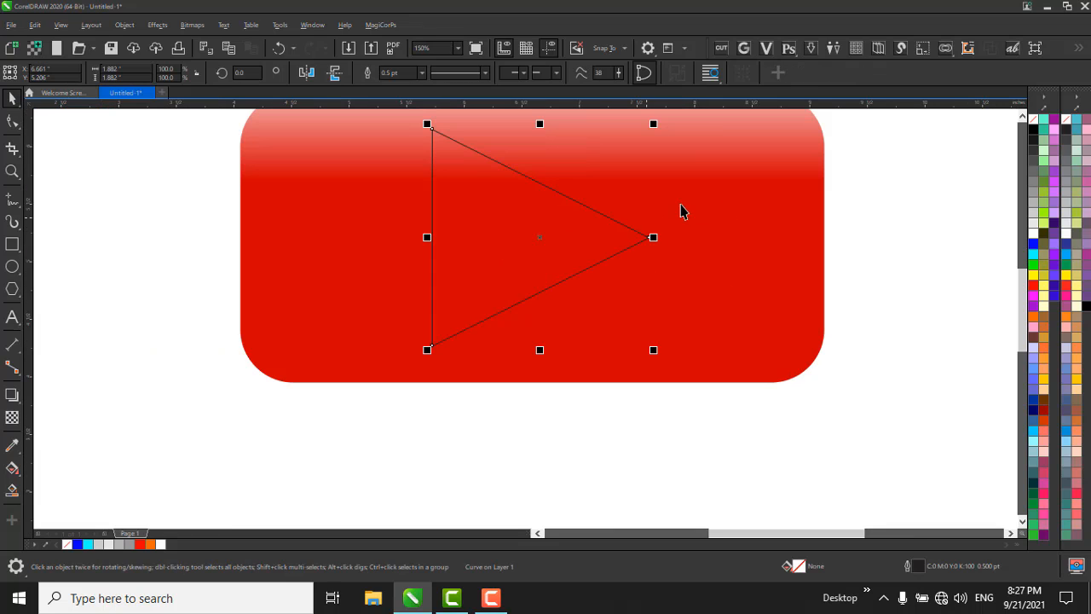
left_click_drag(1017, 237, 602, 214)
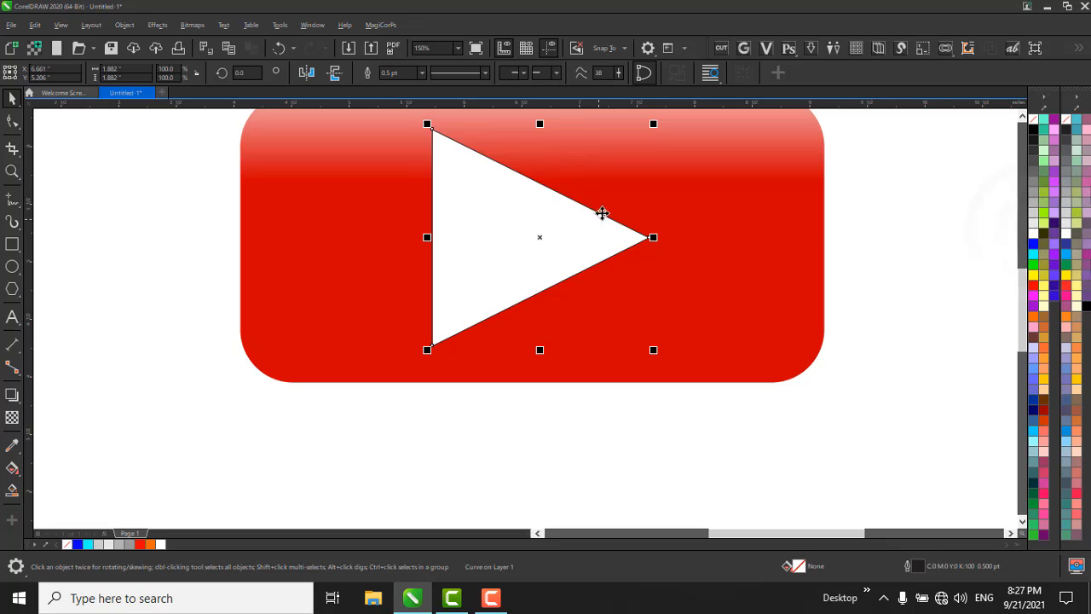
Remove the white triangle's outline and shrink it to about 1.24 inches wide on the red button.
right_click(1034, 123)
left_click_drag(653, 123, 665, 165)
scroll(612, 275, "down", 2)
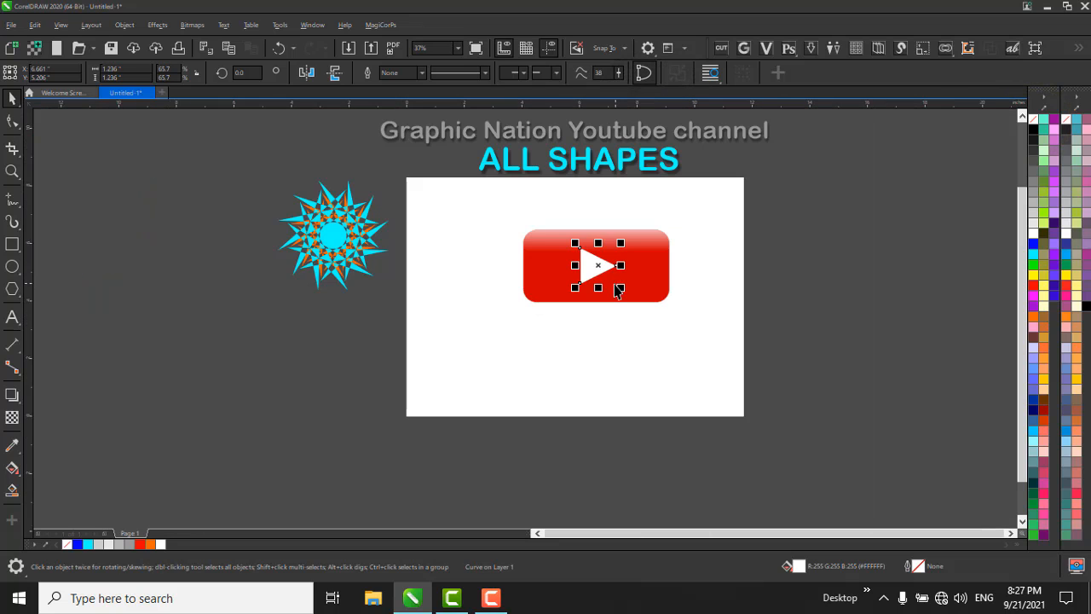
Align the white triangle's centre horizontally with the centre of the red button.
scroll(626, 303, "up", 2)
left_click(680, 354, "shift")
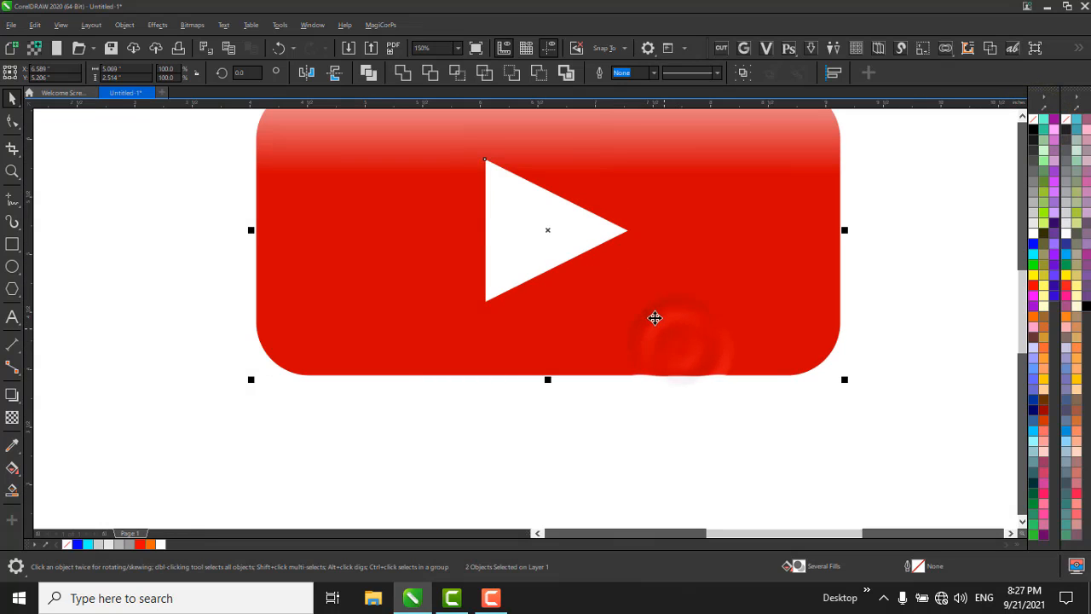
key("c")
left_click(650, 442)
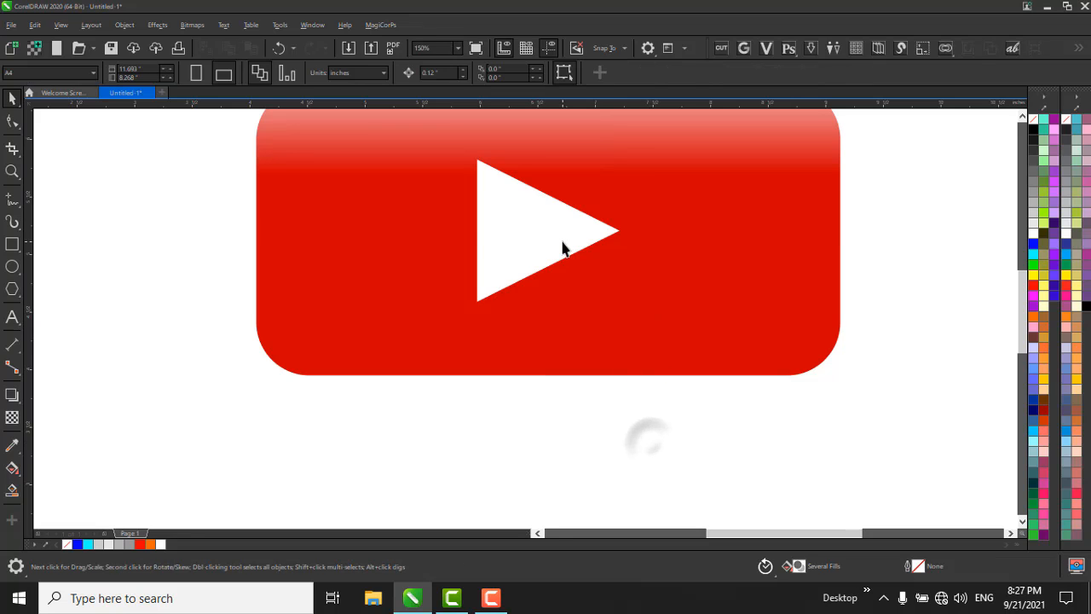
Enlarge the white triangle about its centre to about 1.79 inches wide.
left_click(532, 240)
scroll(529, 244, "down", 2)
left_click(602, 353)
left_click(501, 260)
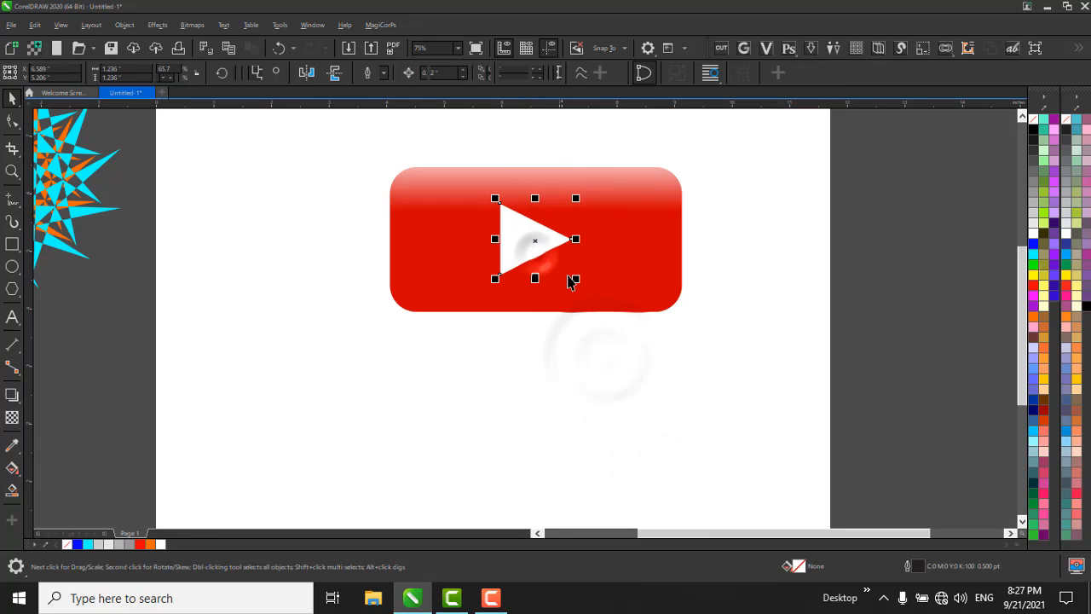
left_click_drag(576, 279, 599, 314)
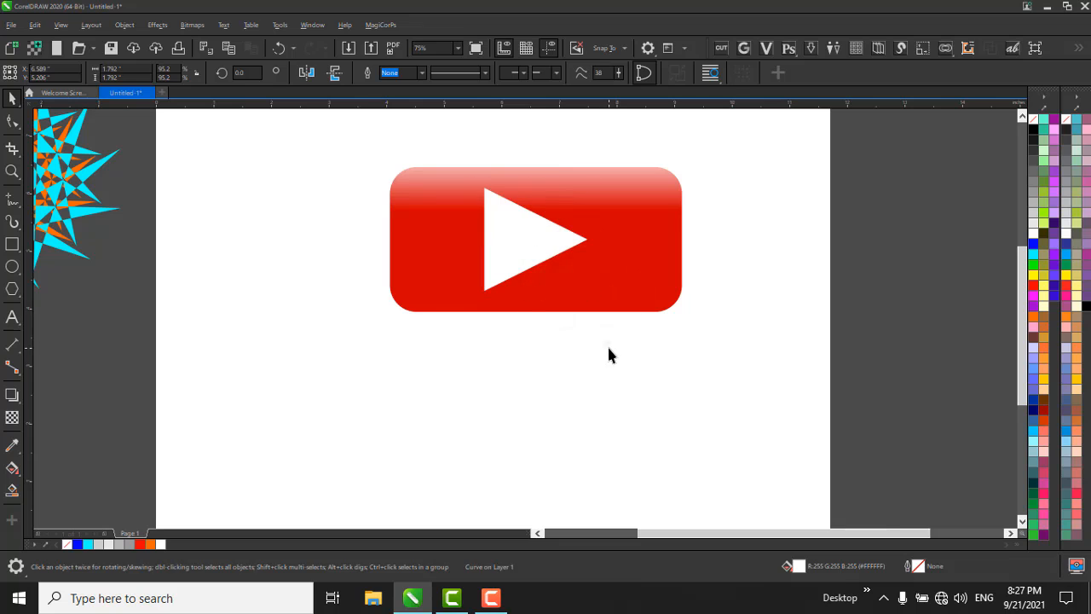
left_click(607, 344)
Shrink the whole play button to about 2.13 by 1.06 inches and place it beside the page, under the star pattern.
scroll(455, 267, "down", 2)
left_click_drag(691, 424, 480, 237)
left_click_drag(268, 299, 255, 312)
scroll(258, 335, "up", 1)
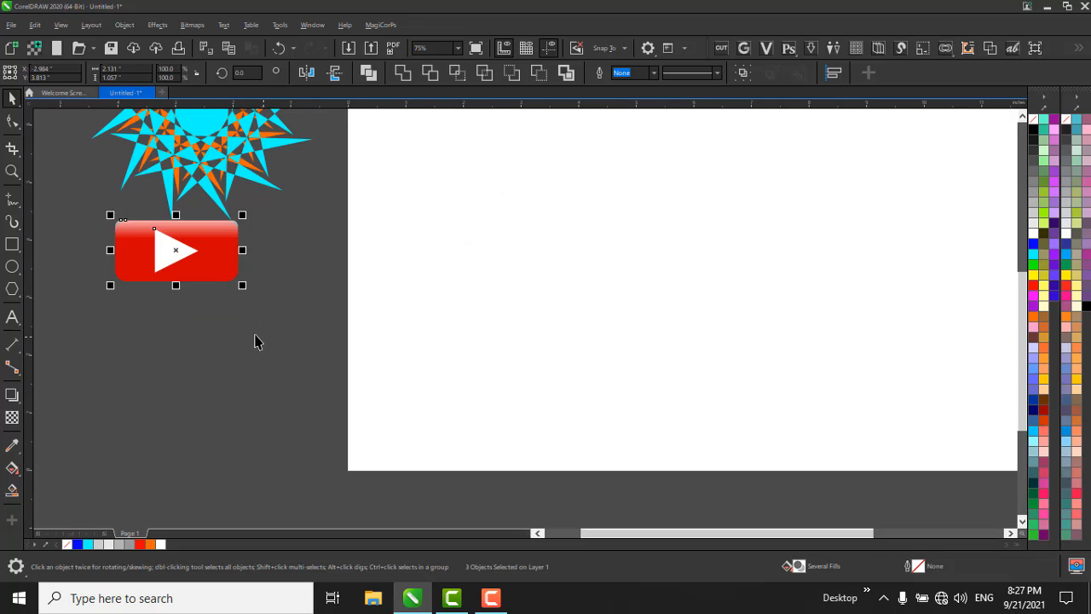
left_click(253, 333)
left_click(219, 329)
scroll(235, 341, "down", 1)
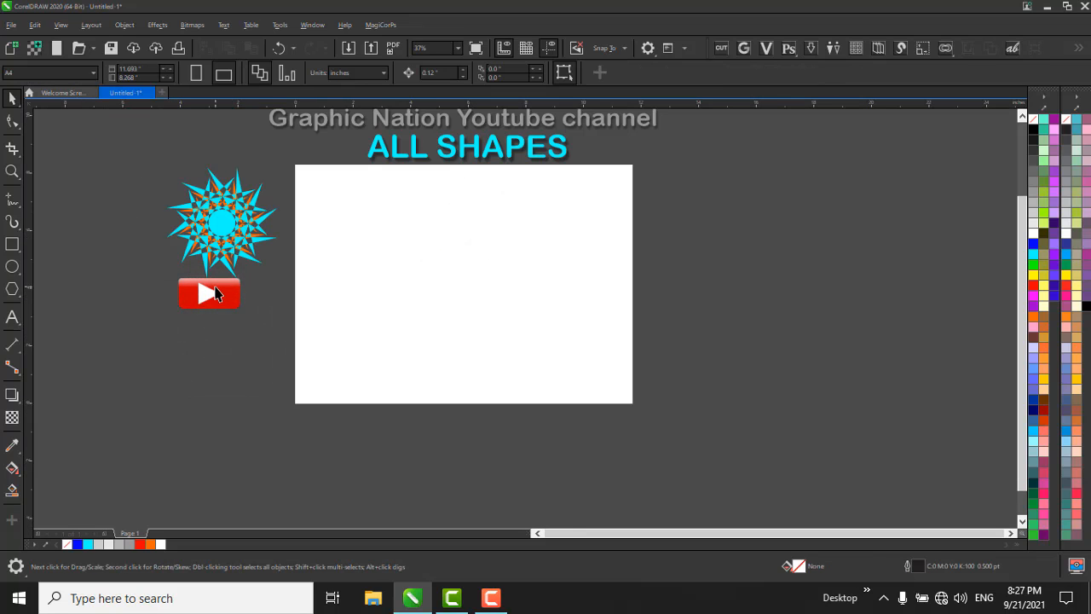
Convert the left edge of the play button's white triangle to a curve segment using its upper-left node.
scroll(173, 317, "up", 1)
left_click(186, 310)
scroll(256, 312, "up", 3)
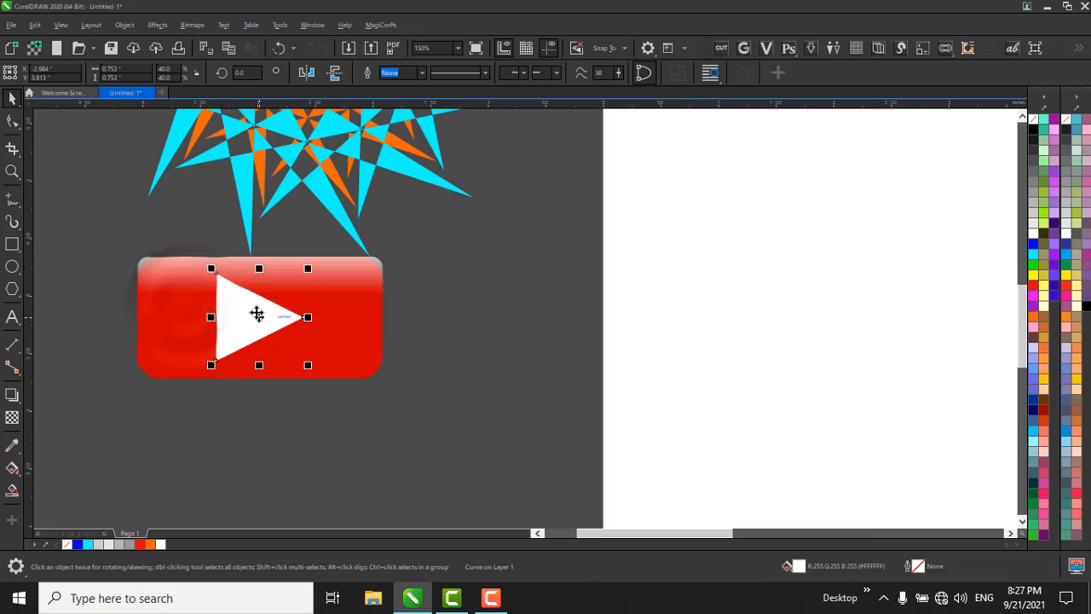
scroll(289, 271, "down", 1)
scroll(289, 271, "up", 1)
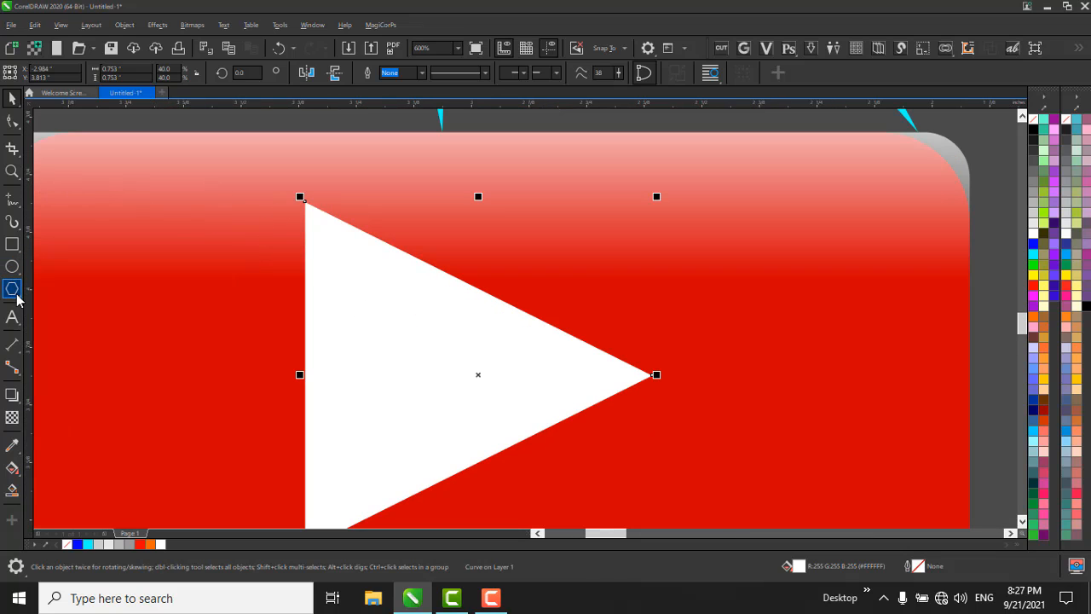
left_click(13, 124)
left_click_drag(256, 164, 358, 251)
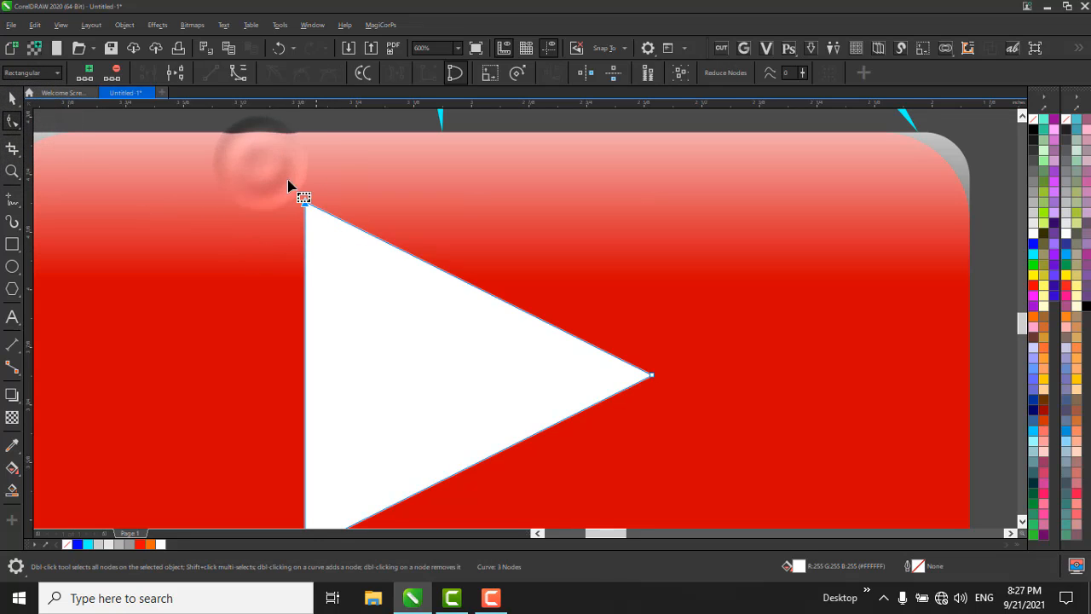
left_click(237, 75)
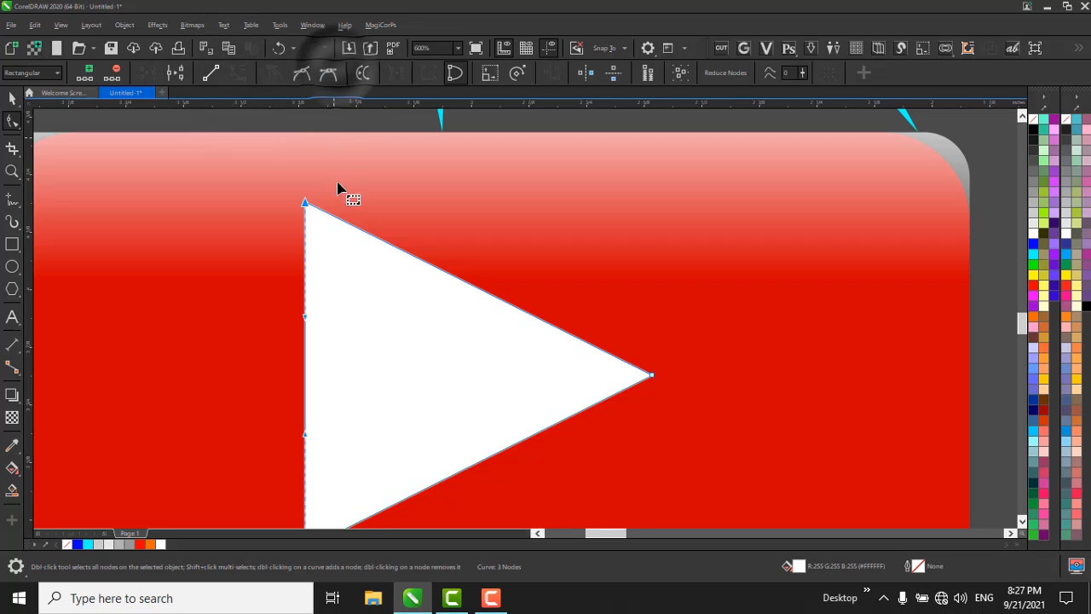
Try making the triangle's lower-left corner node symmetrical, and undo the change.
scroll(260, 153, "down", 1)
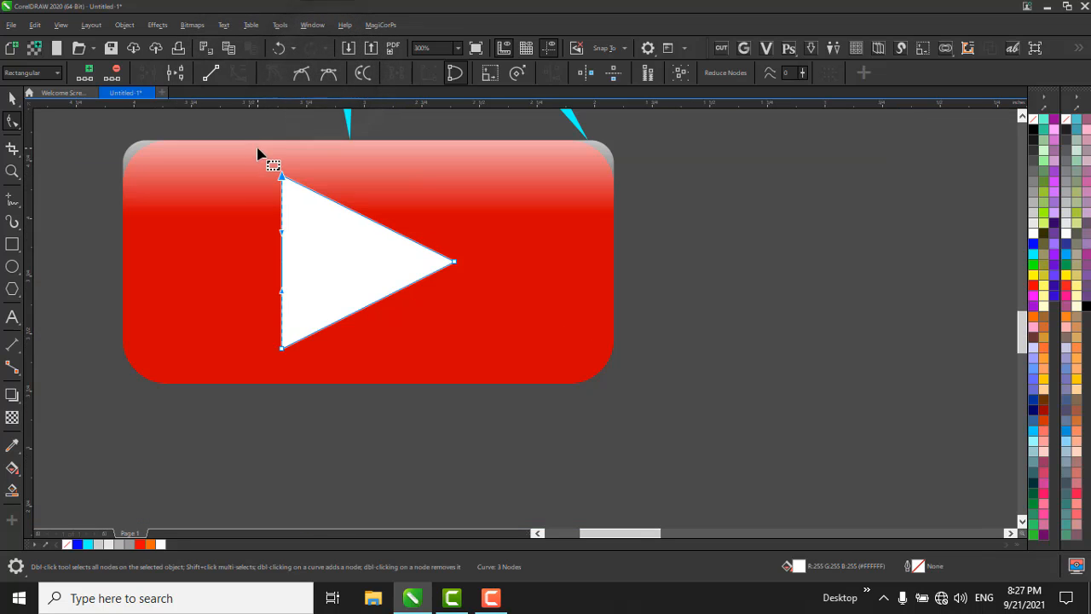
left_click(276, 343)
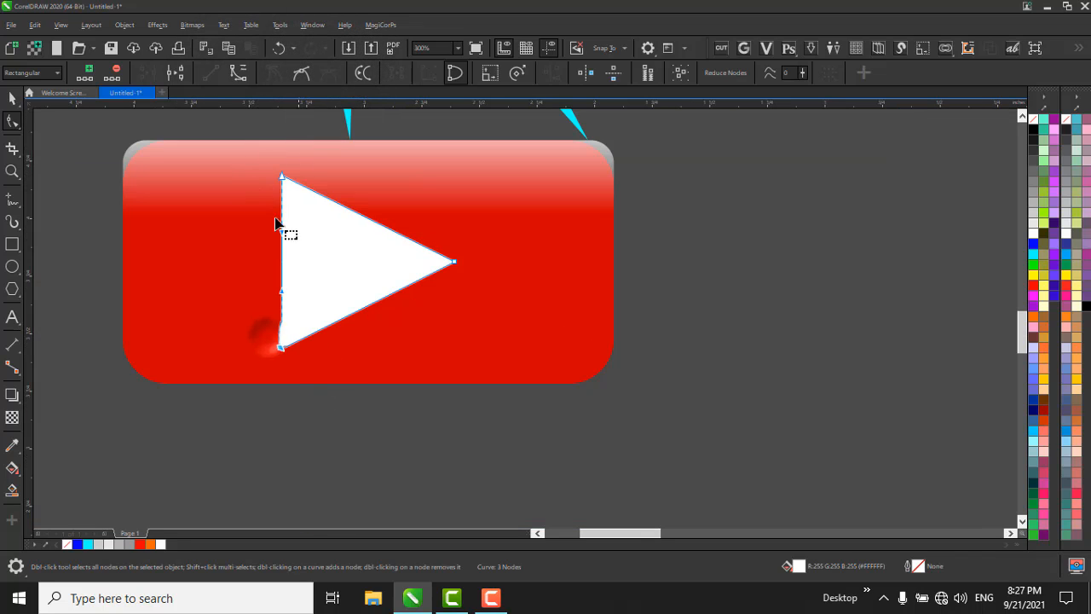
left_click(335, 75)
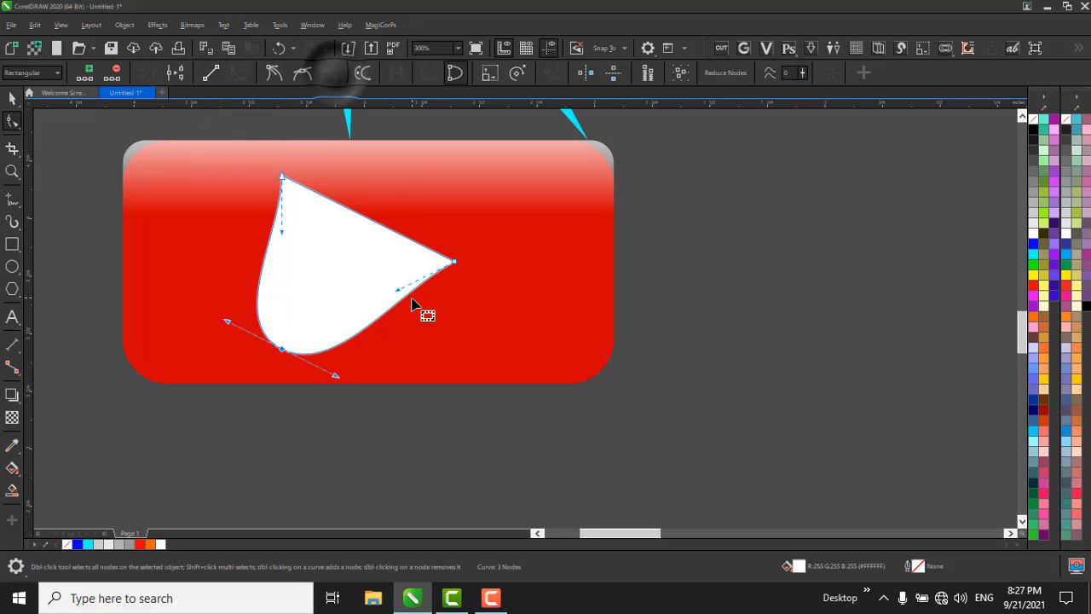
key("ctrl+z")
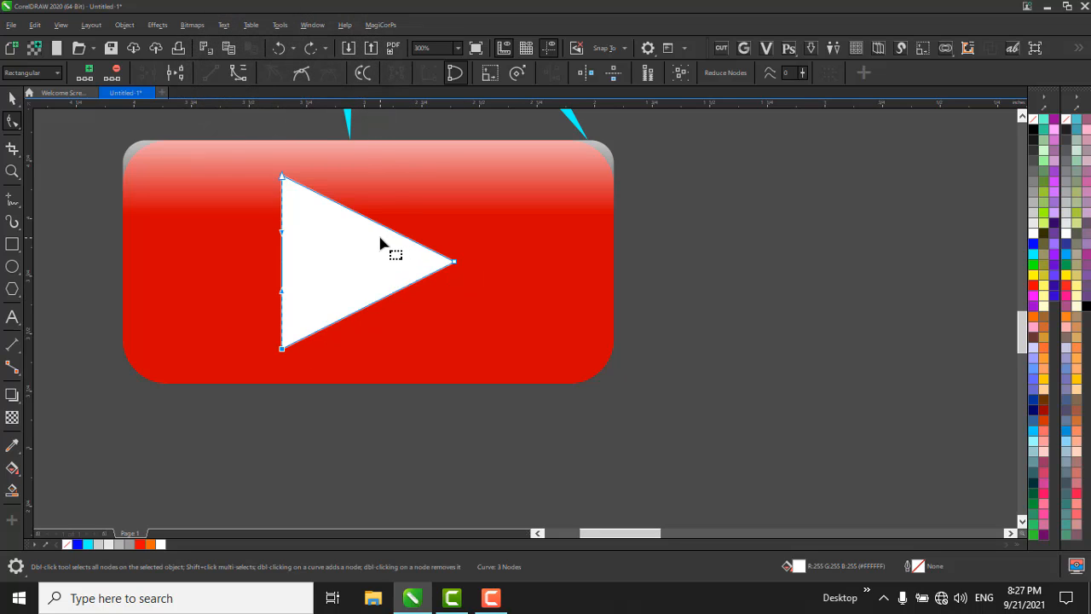
Try making all three corner nodes of the triangle symmetrical, undo it and deselect the triangle.
left_click_drag(213, 141, 470, 366)
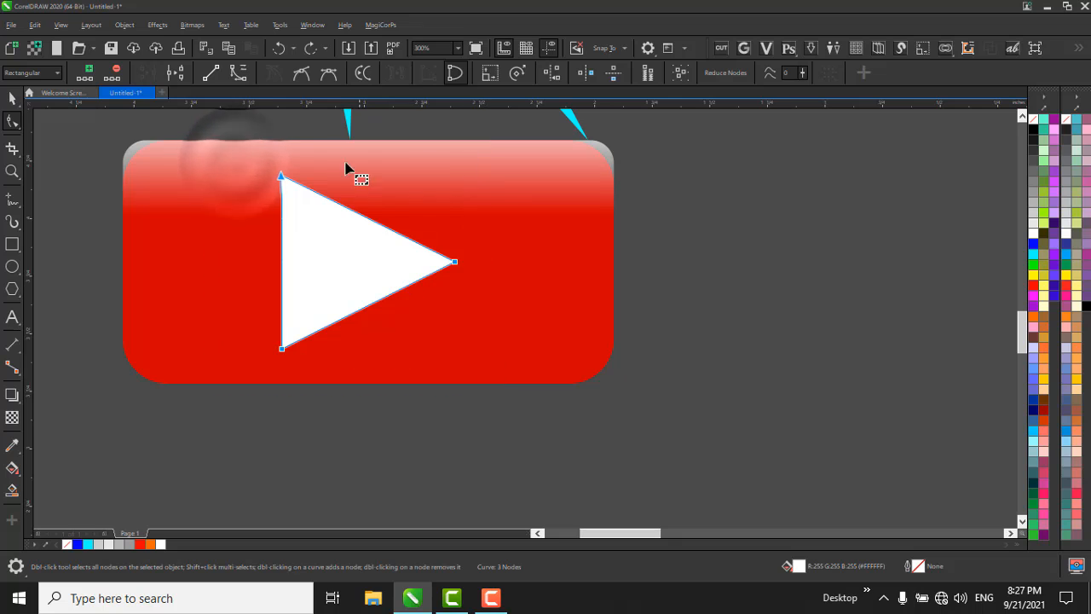
left_click(328, 73)
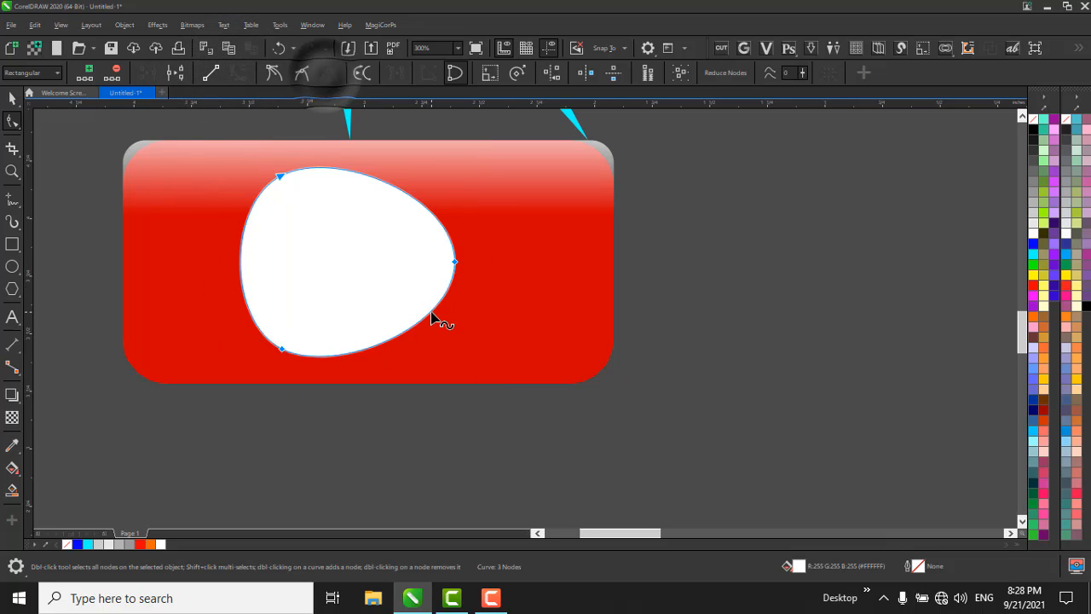
key("ctrl+z")
key("space")
scroll(540, 298, "down", 2)
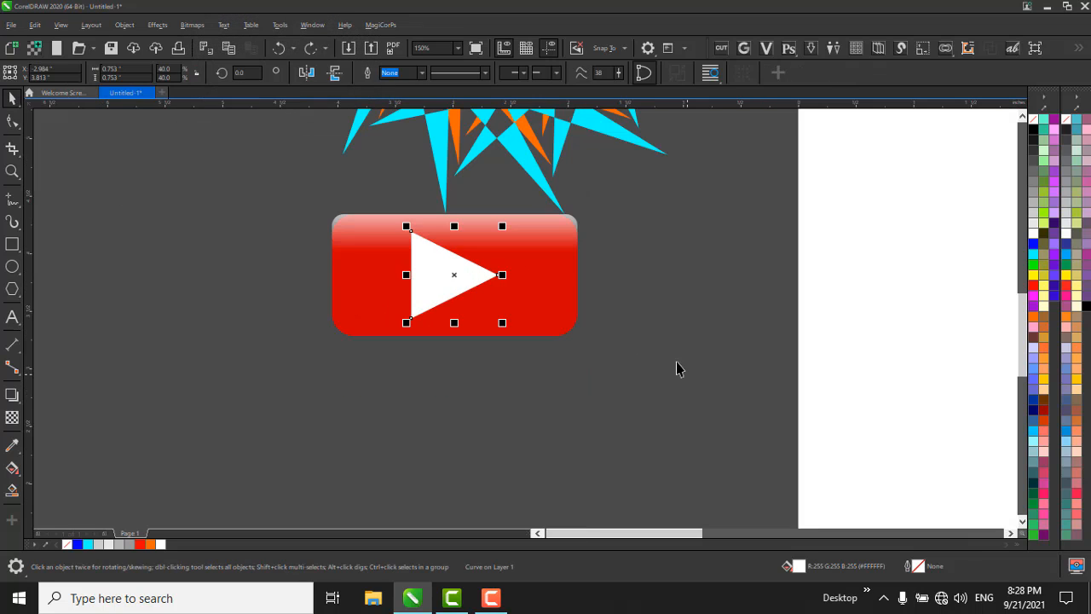
left_click(625, 328)
Draw a three-sided polygon about 3.53 by 3.06 inches on the blank page.
scroll(579, 331, "down", 2)
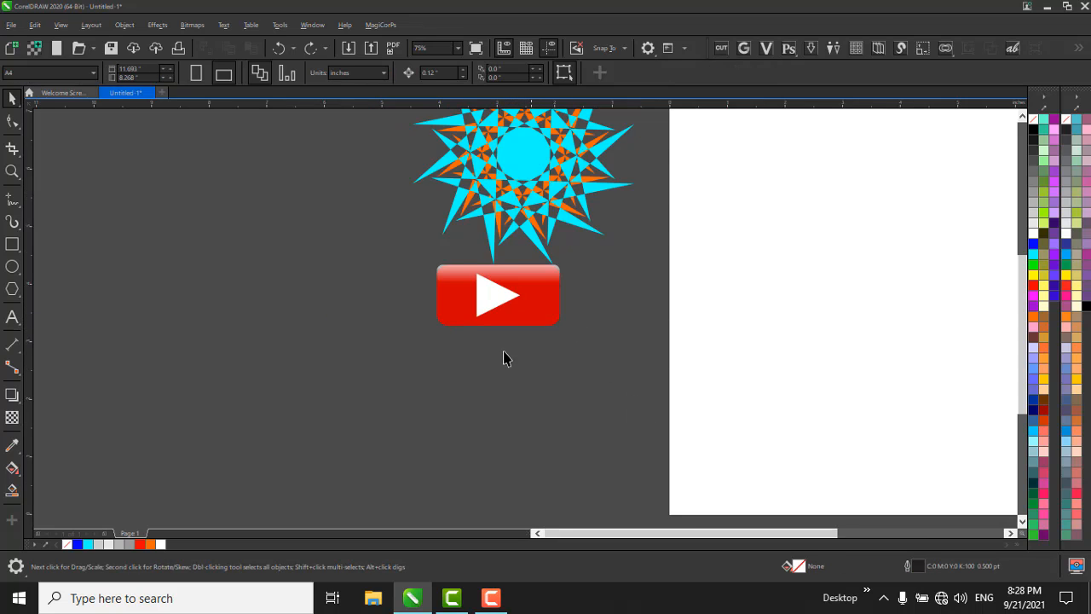
scroll(503, 358, "down", 2)
scroll(649, 315, "up", 2)
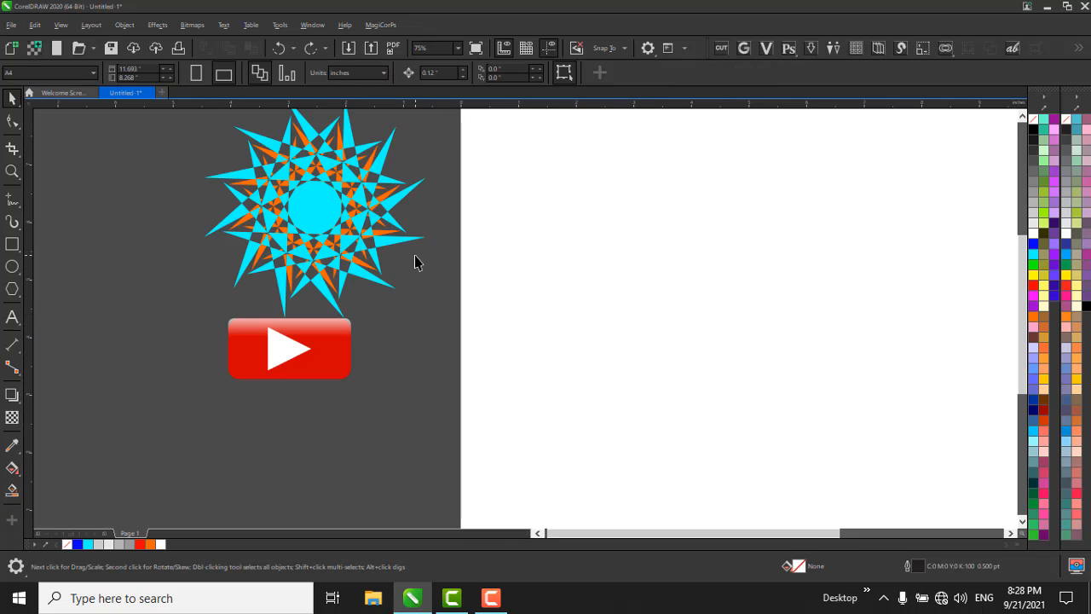
scroll(414, 260, "down", 2)
left_click(13, 291)
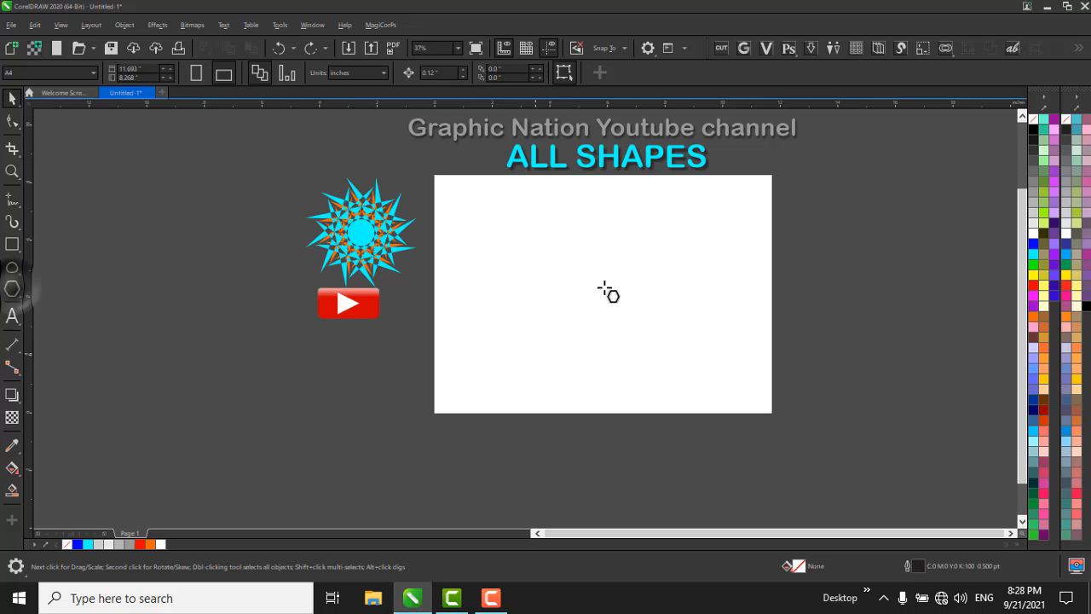
scroll(527, 222, "up", 1)
left_click_drag(487, 220, 724, 378)
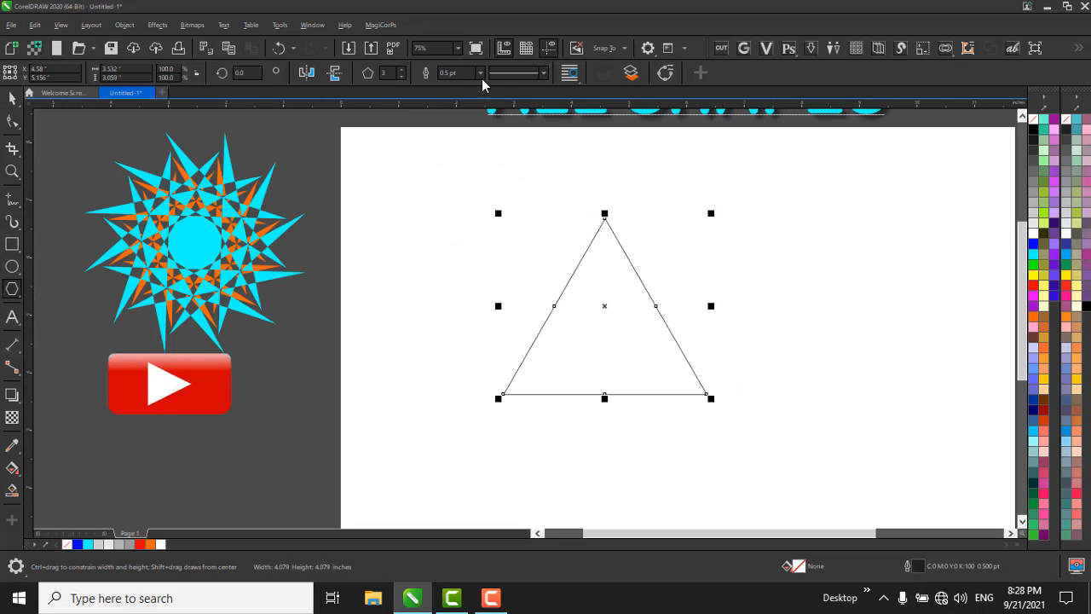
Set the polygon to five sides and try deleting its corner nodes, undoing the deletion.
left_click(400, 69)
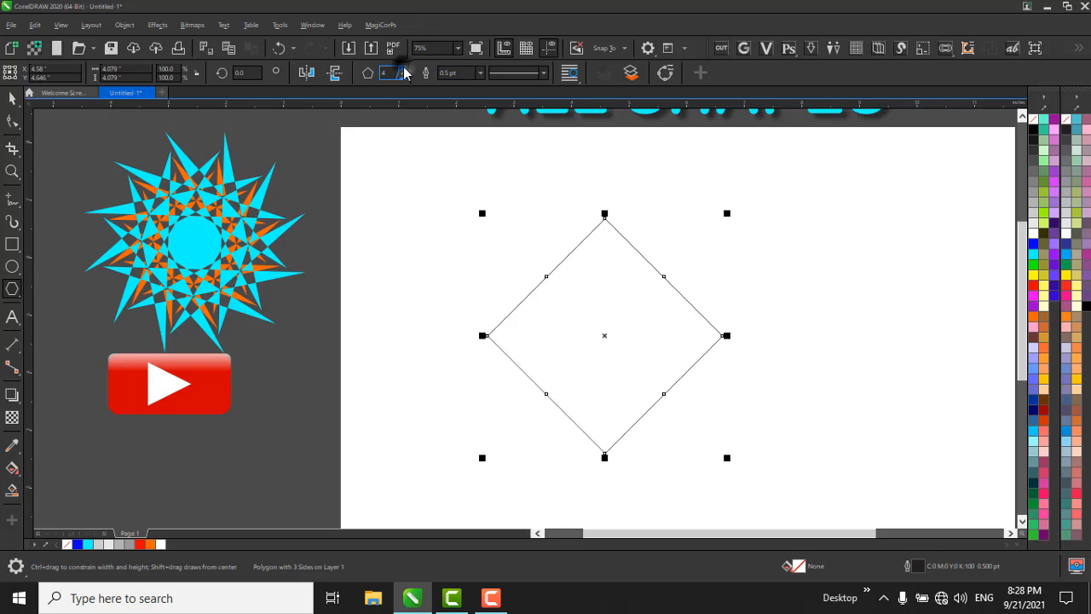
left_click(400, 69)
left_click(12, 121)
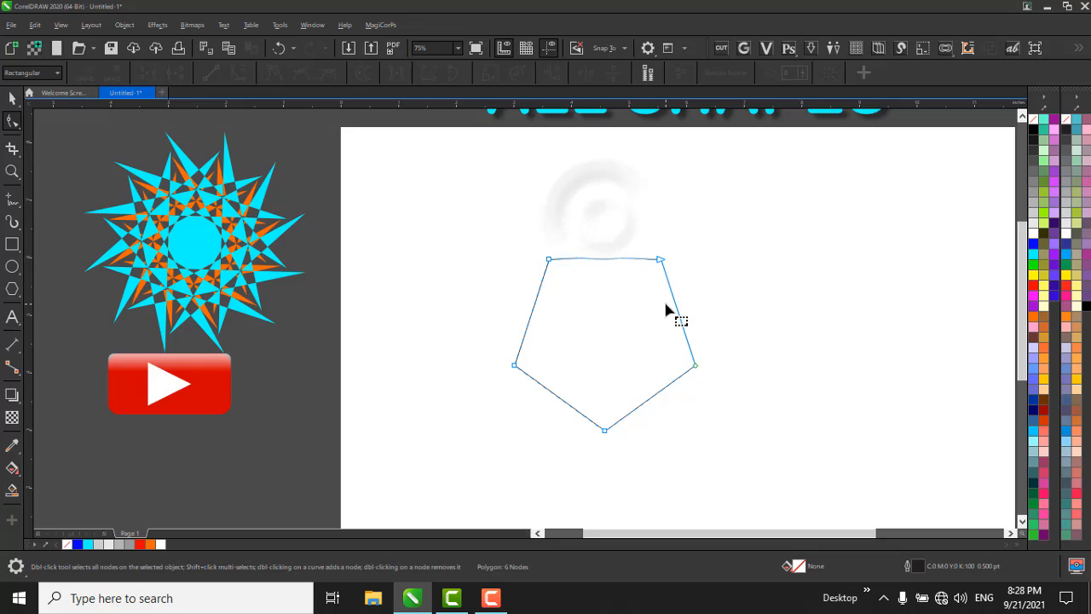
key("ctrl+z")
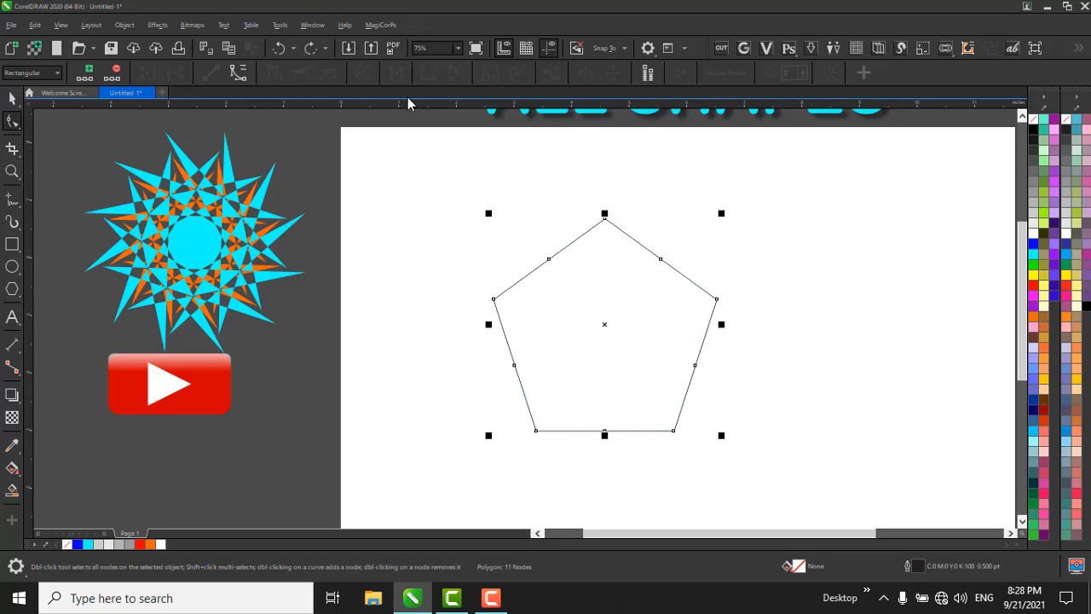
Set the polygon to six sides and delete its top corner node to form a flat-topped hexagon.
key("space")
left_click(404, 71)
key("space")
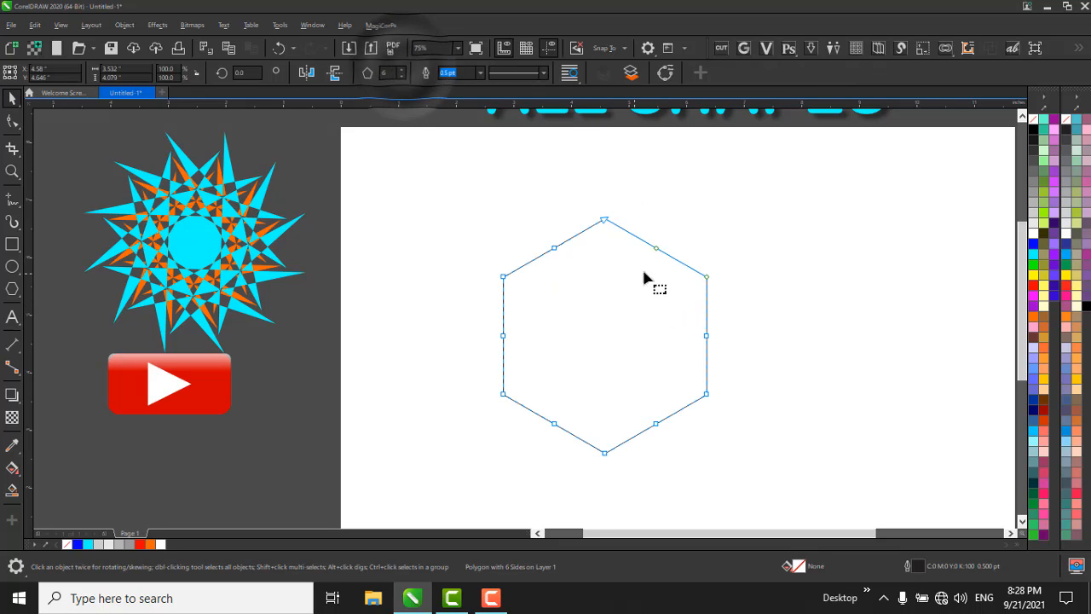
double_click(603, 222)
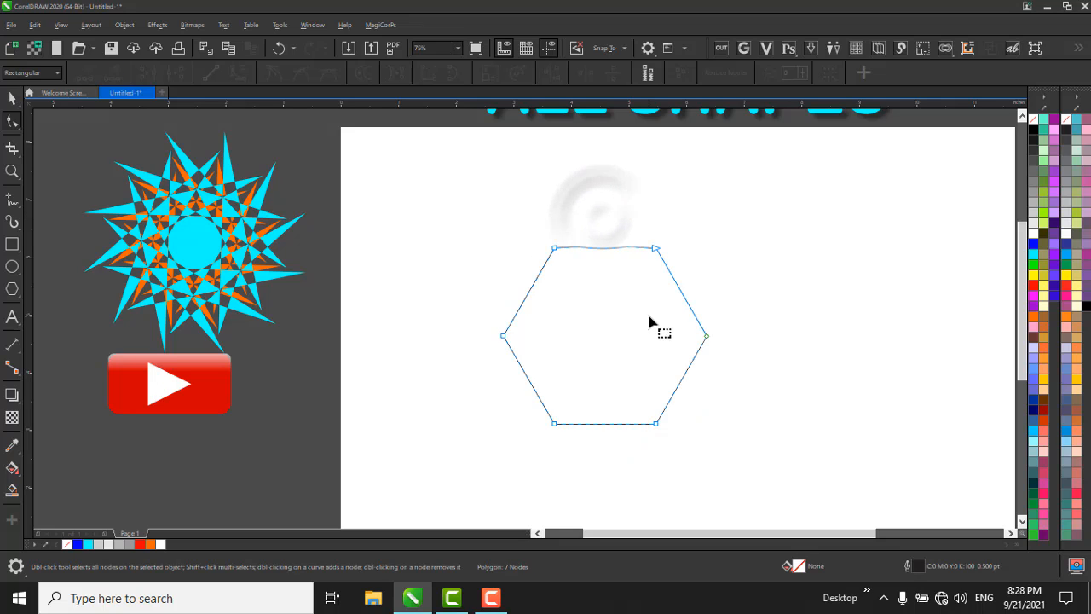
key("space")
Stretch and enlarge the hexagon to about 20.11 by 4.3 inches and move it rightward, partly off the page.
scroll(491, 157, "down", 1)
key("space")
scroll(633, 285, "up", 1)
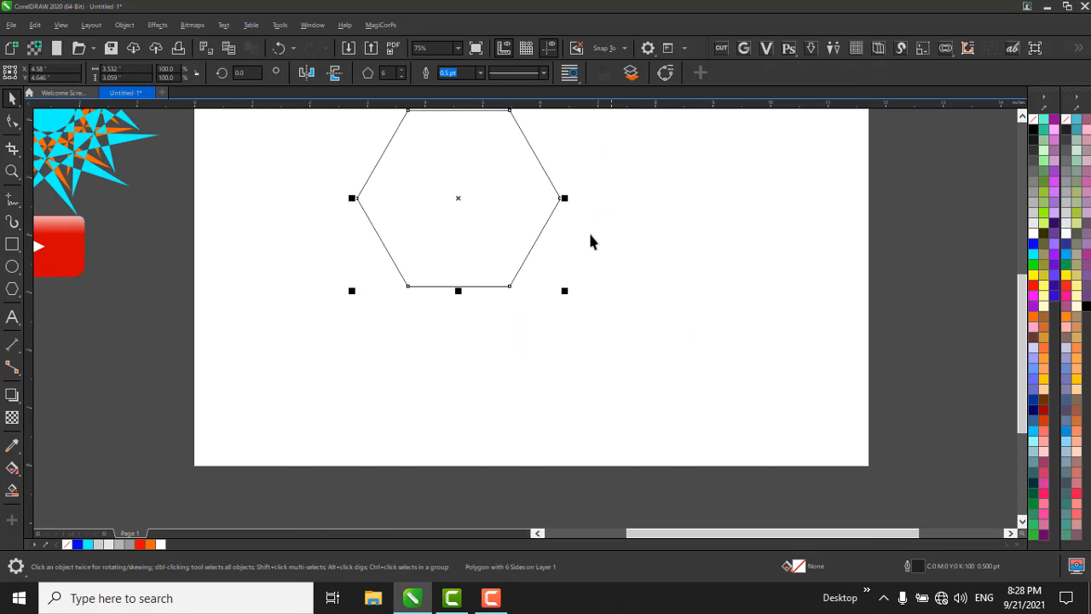
scroll(601, 307, "down", 1)
left_click_drag(585, 253, 741, 253)
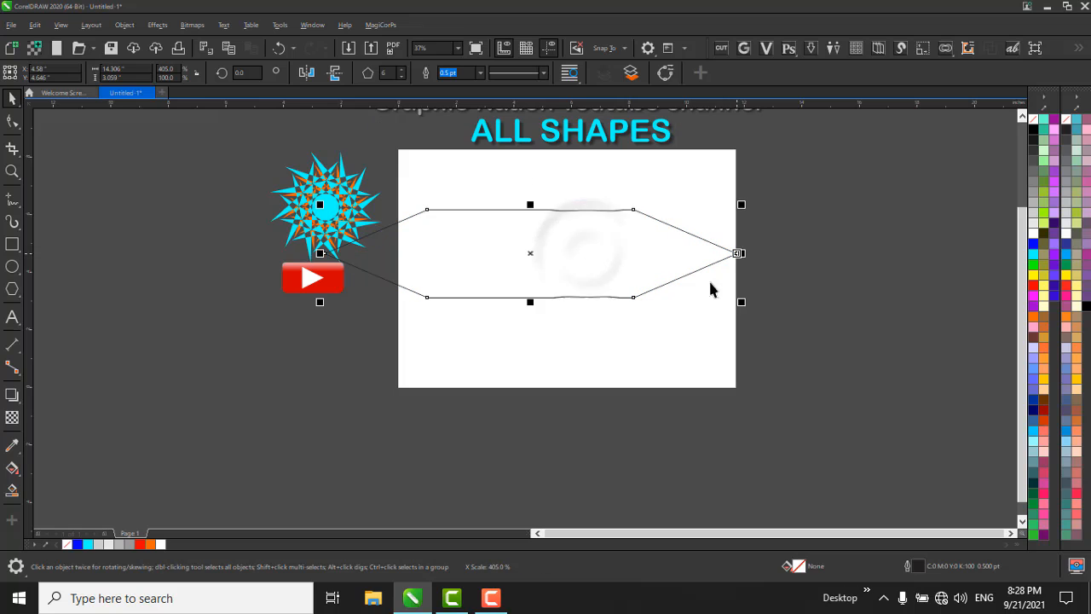
left_click_drag(755, 318, 823, 324)
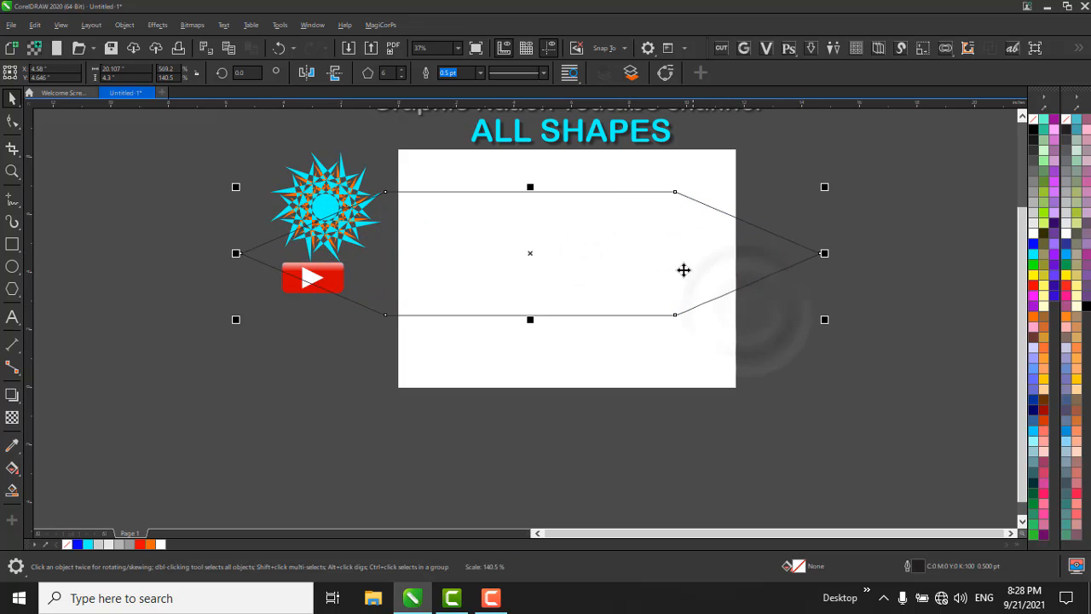
left_click_drag(597, 226, 721, 225)
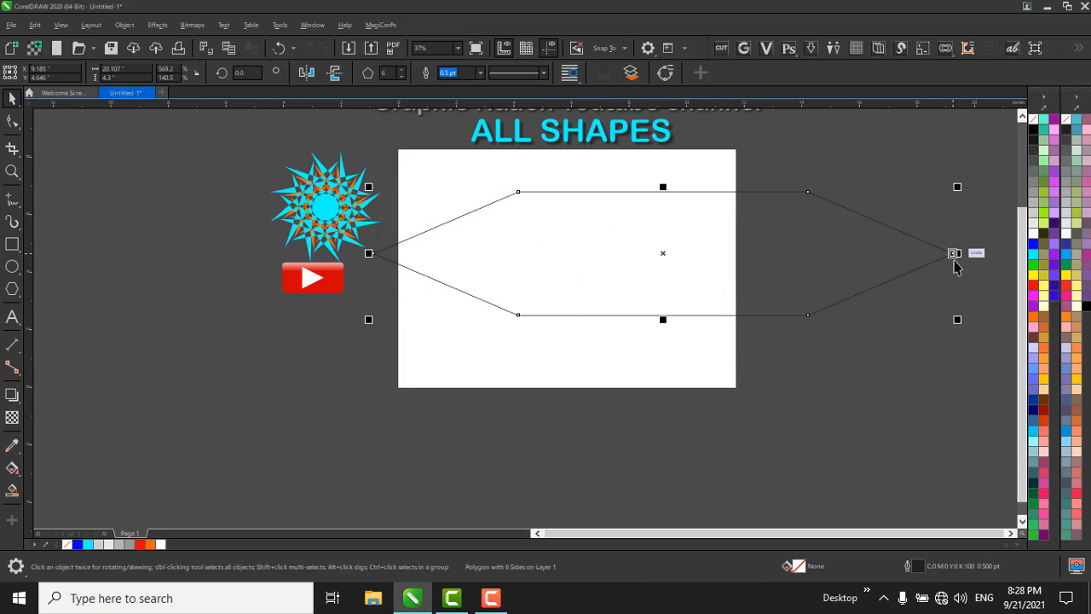
Convert the hexagon to curves and move its three right-end nodes far to the right, lengthening the bar.
scroll(714, 212, "down", 1)
scroll(713, 225, "up", 1)
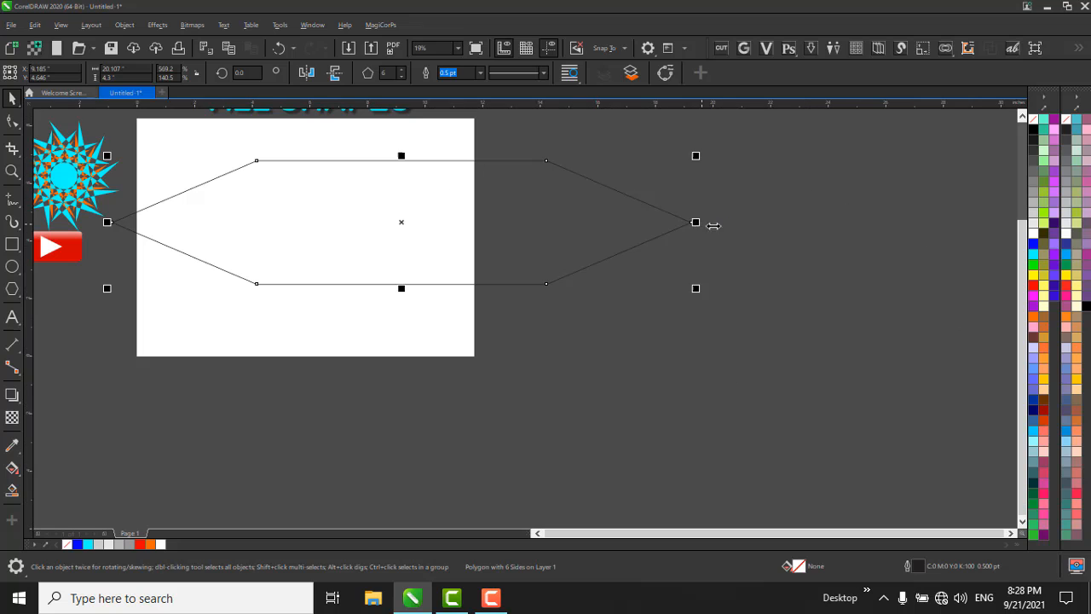
left_click(664, 73)
scroll(452, 266, "down", 1)
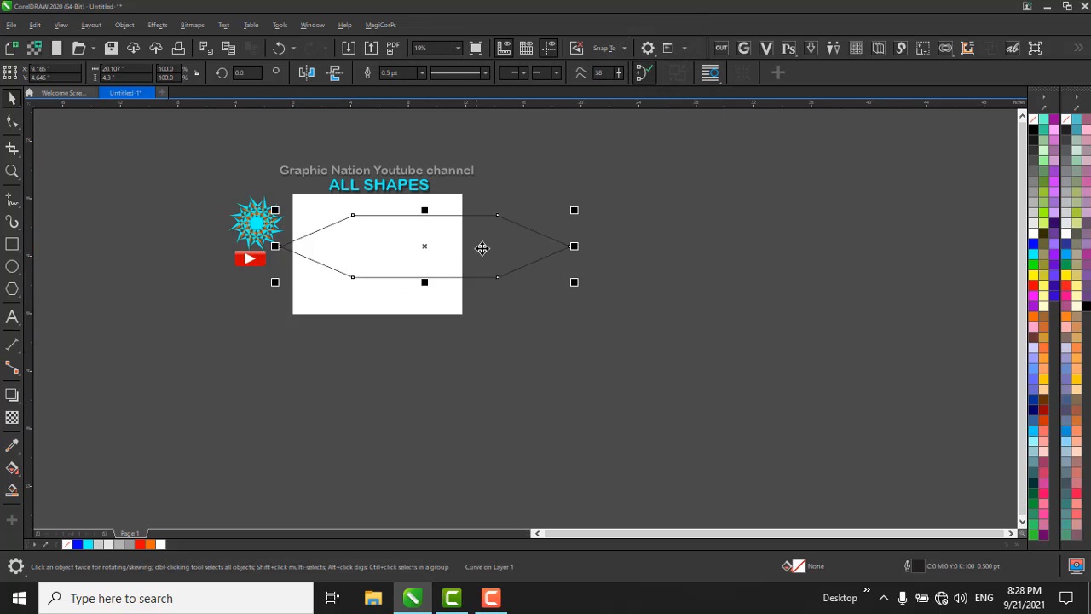
key("F10")
left_click_drag(474, 208, 898, 254)
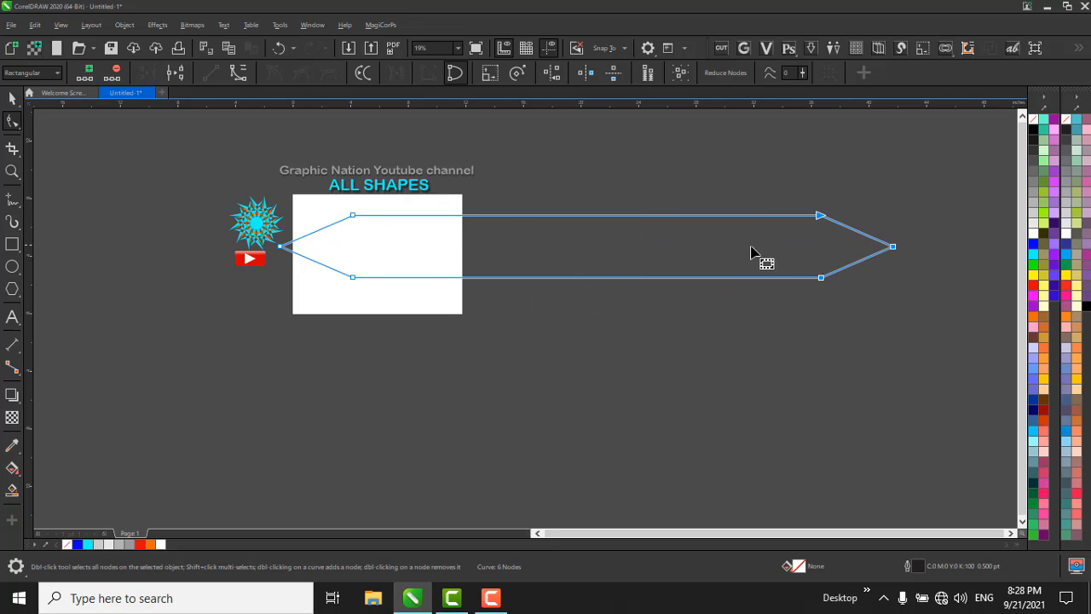
key("space")
Shrink the elongated hexagon to about 2.37 by 0.24 inches and move it onto the page for node editing.
left_click_drag(896, 210, 599, 245)
scroll(589, 247, "up", 2)
scroll(750, 248, "down", 1)
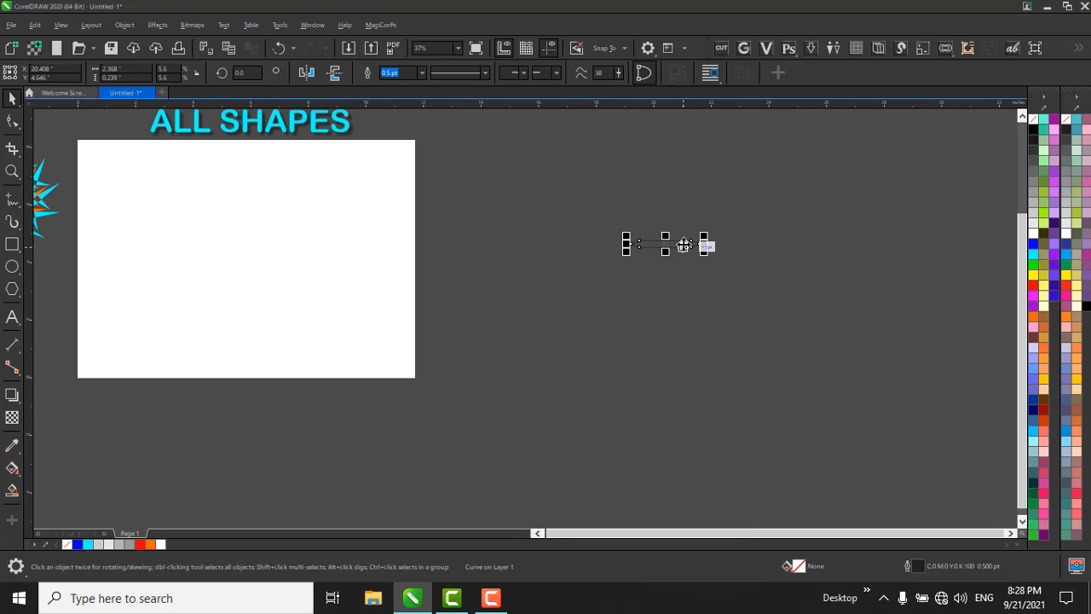
left_click_drag(684, 247, 370, 267)
scroll(228, 171, "up", 1)
key("space")
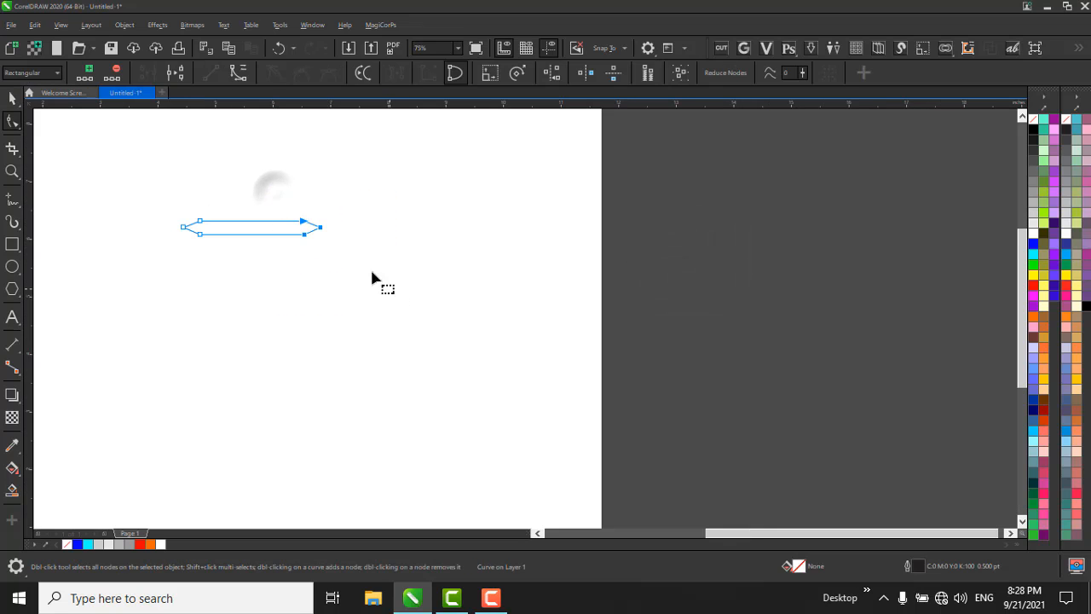
Move the bar's three right-end nodes outward to widen it to about 6.19 inches, and raise its height to about 0.41 inches.
left_click_drag(321, 228, 539, 240)
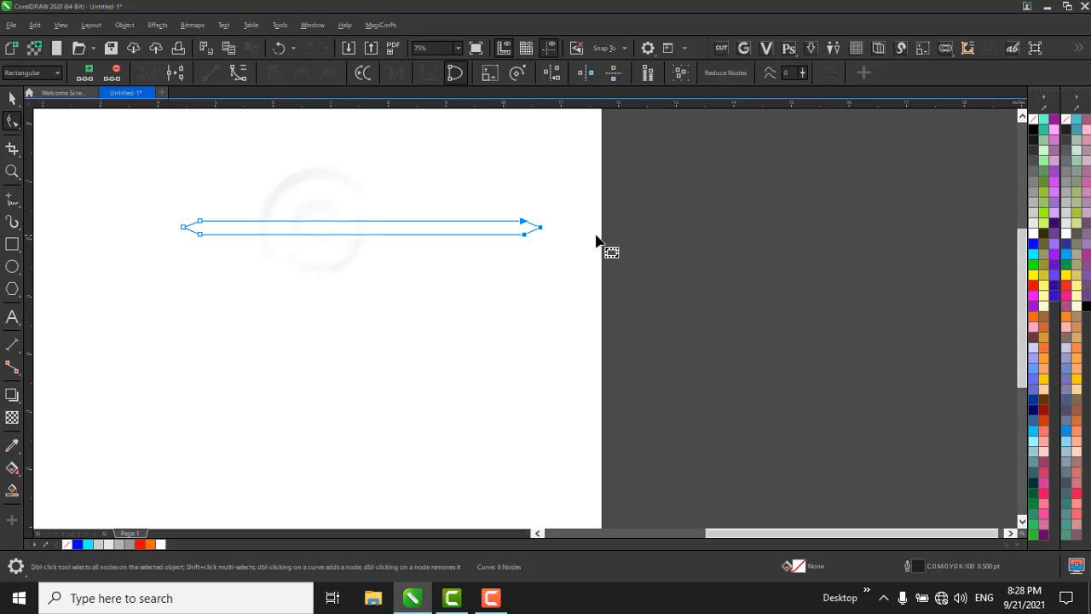
key("space")
scroll(671, 251, "down", 1)
scroll(419, 234, "up", 2)
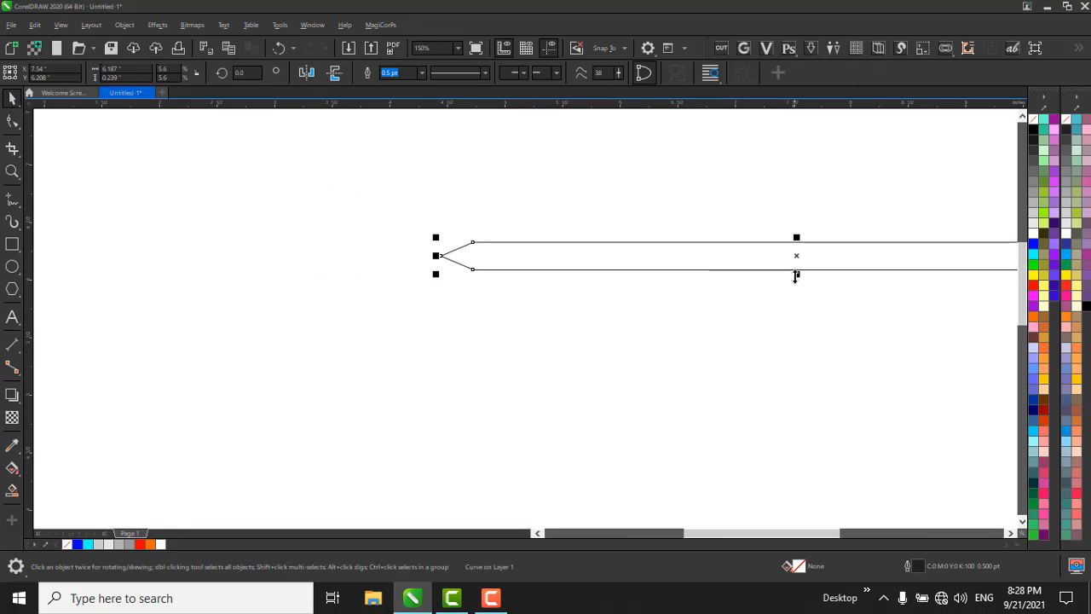
mouse_move(798, 277)
left_mouse_down()
mouse_move(801, 295)
mouse_move(796, 286)
left_mouse_up()
scroll(458, 244, "down", 1)
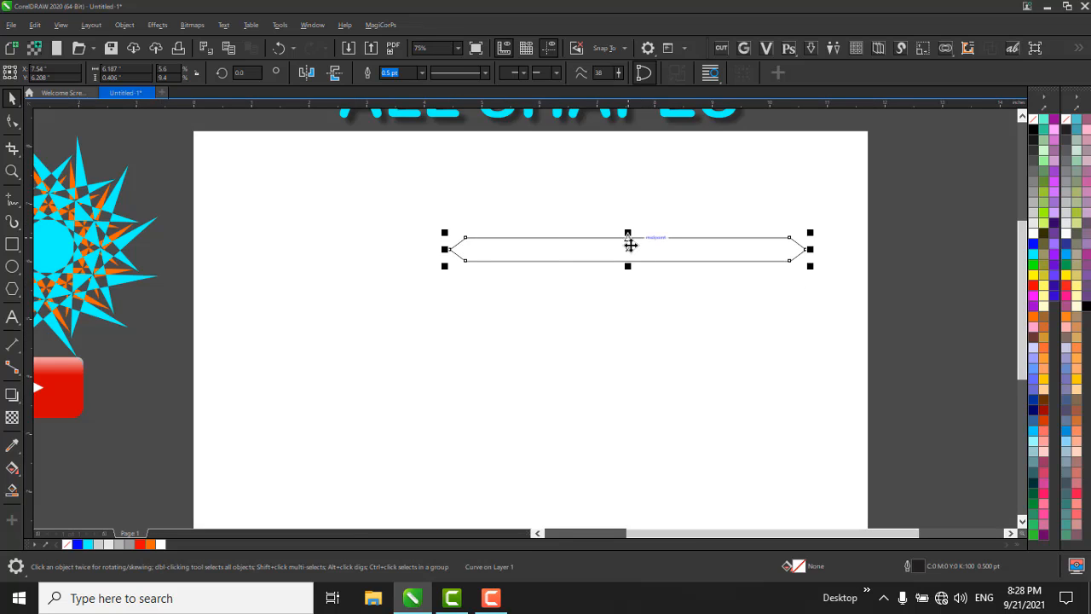
Enlarge the elongated hexagon to about 8.88 by 0.58 inches and position it near the horizontal centre of the page.
left_click_drag(630, 245, 406, 245)
left_click(452, 257)
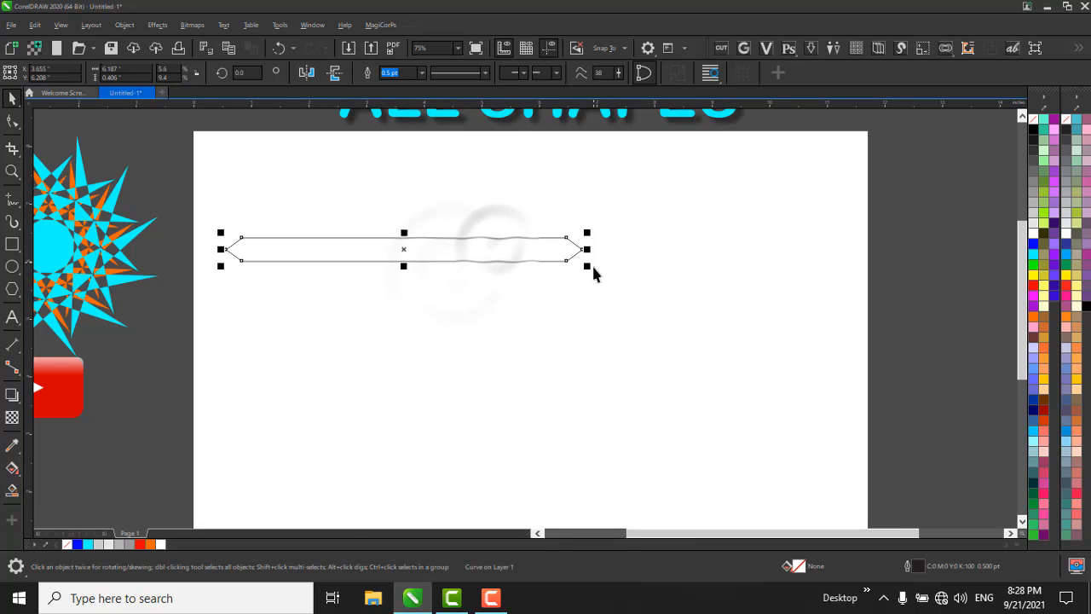
left_click_drag(586, 267, 730, 312)
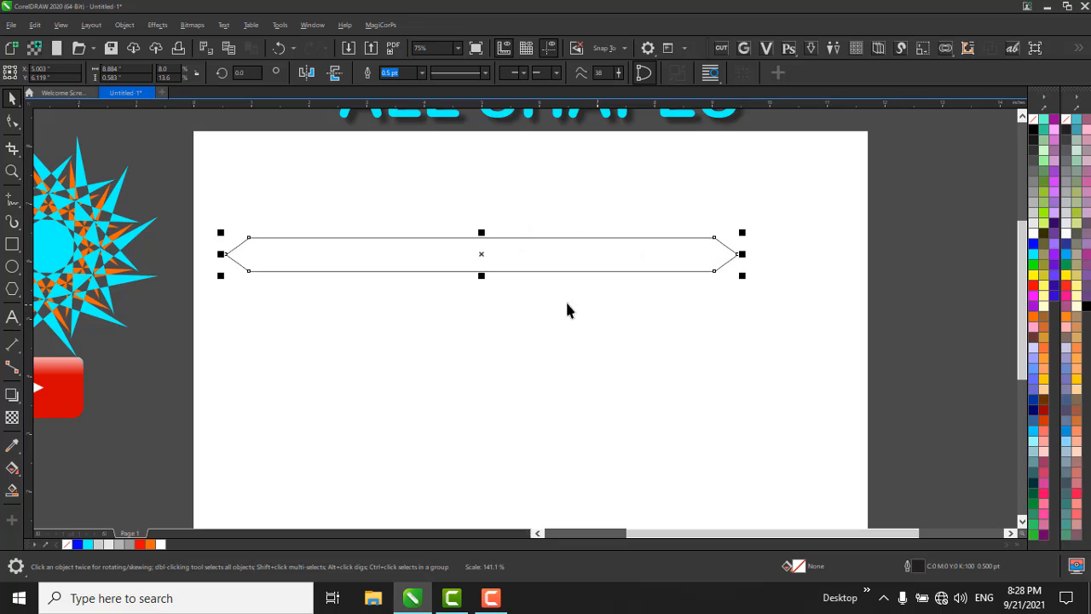
left_click_drag(533, 252, 571, 253)
left_click(584, 332)
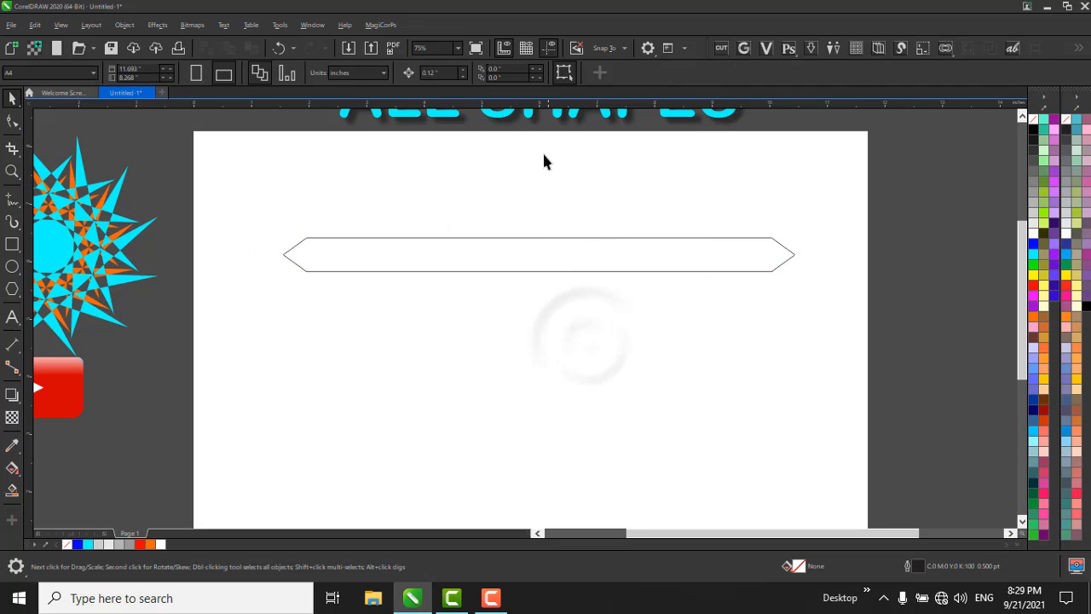
Fill the elongated hexagon with cyan and stack four copies directly beneath it, edge to edge, to make five bars.
scroll(542, 159, "down", 1)
left_click(575, 216)
scroll(575, 216, "up", 1)
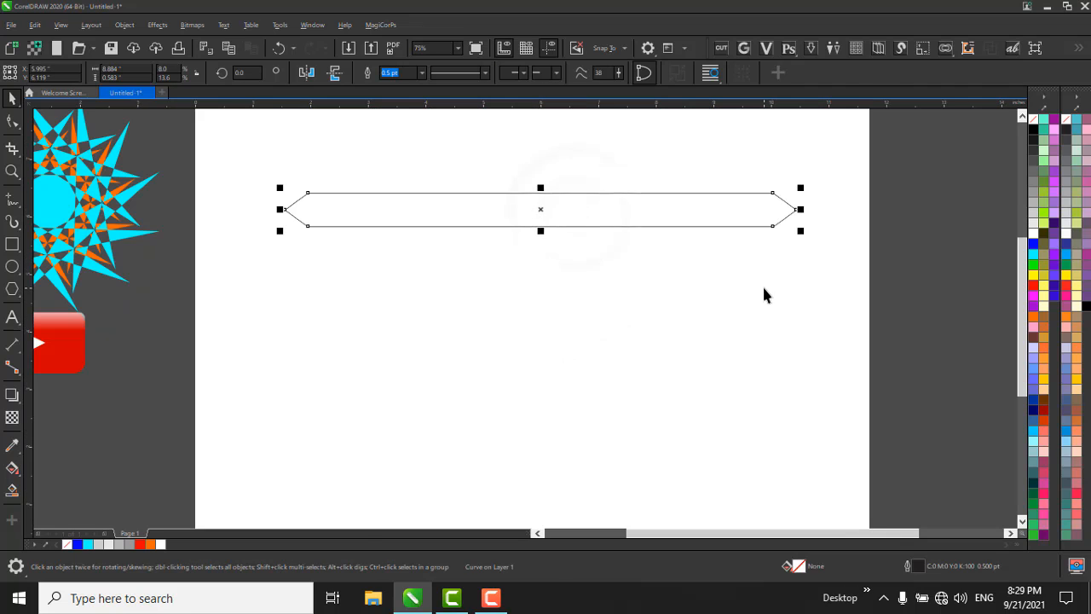
left_click(1032, 262)
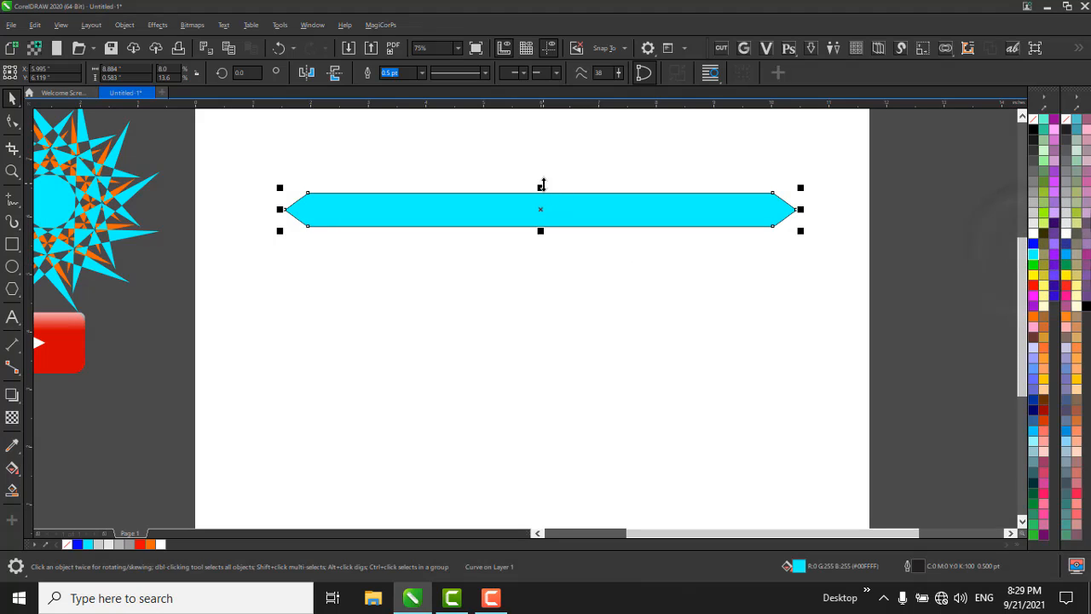
left_click_drag(540, 188, 559, 230)
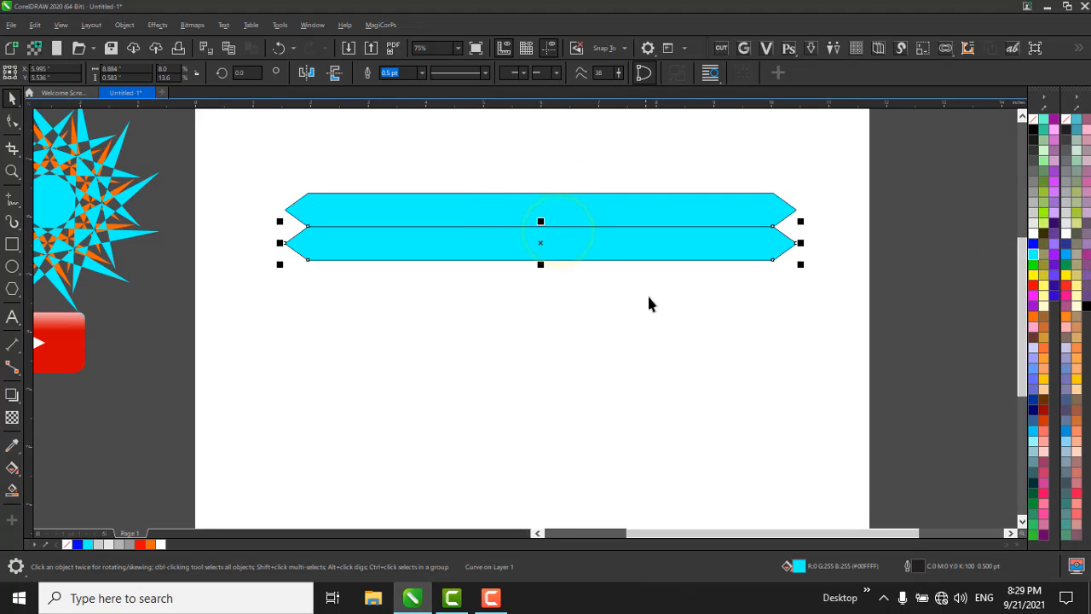
key("ctrl+r")
key("ctrl+r")
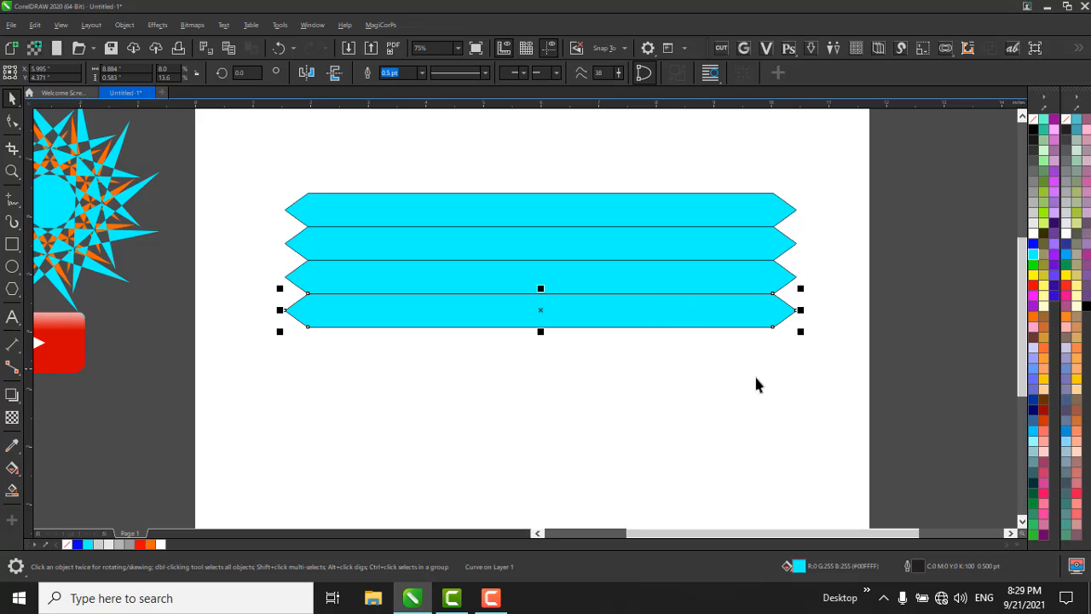
key("ctrl+r")
left_click(808, 414)
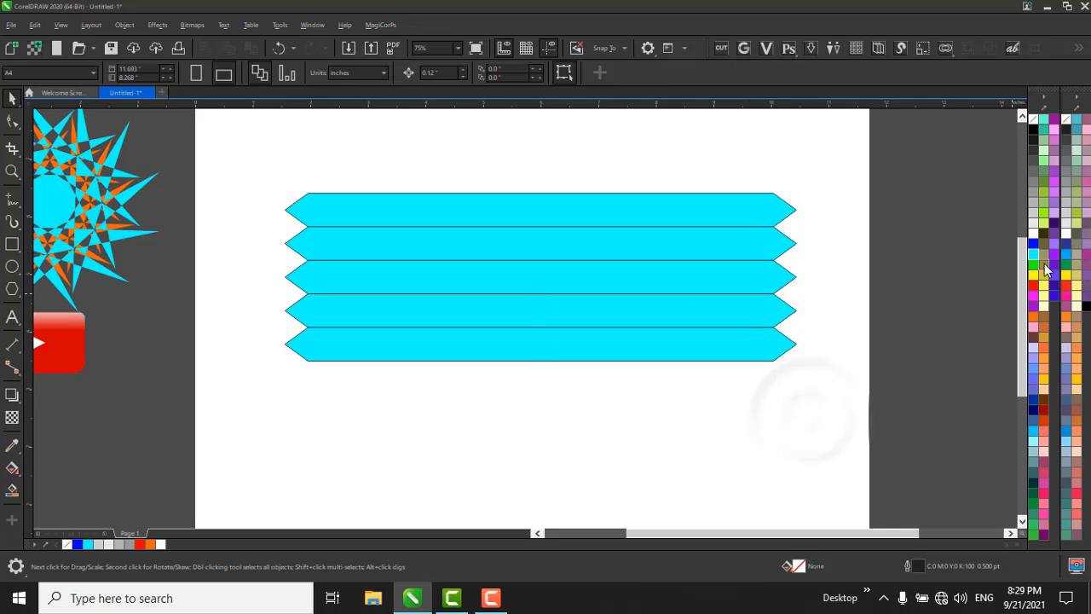
Fill the second to fifth bars with yellow, purple, navy and sky blue, and remove the outlines from all five bars.
left_click_drag(748, 258, 734, 276)
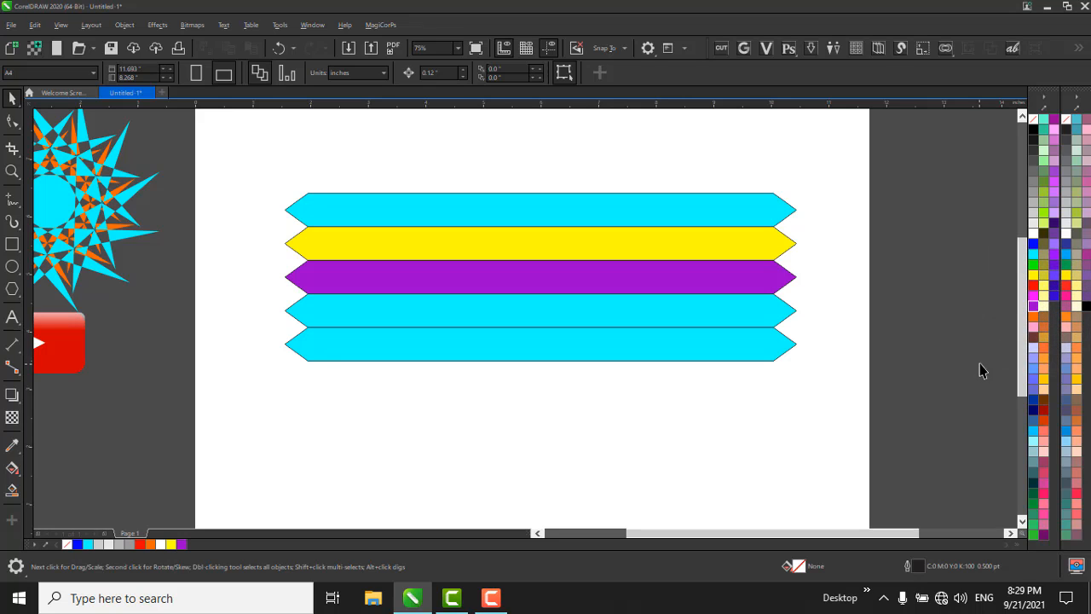
left_click_drag(751, 331, 730, 306)
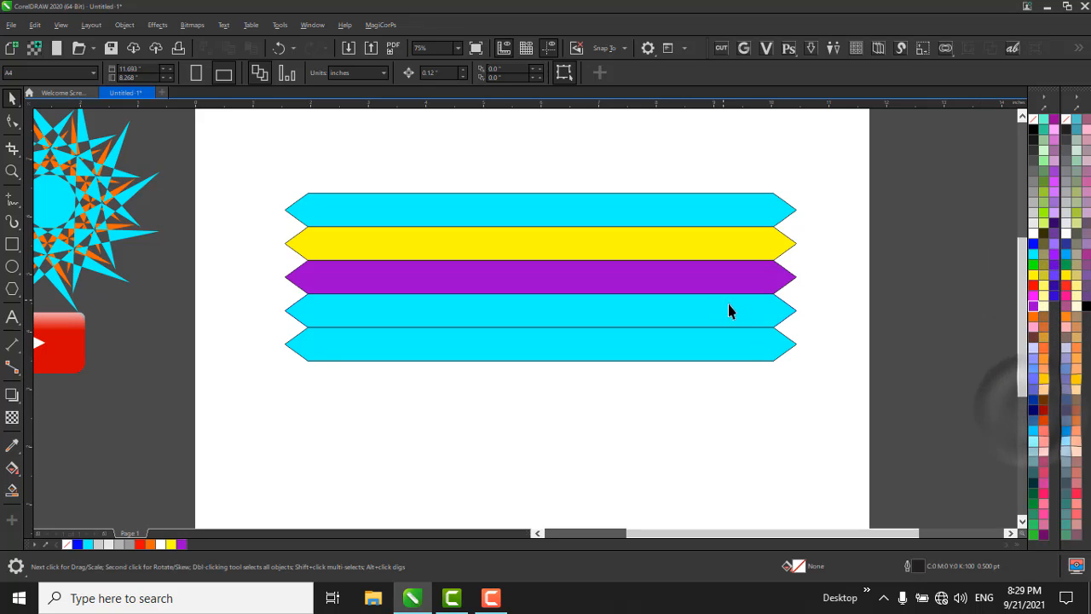
key("ctrl+z")
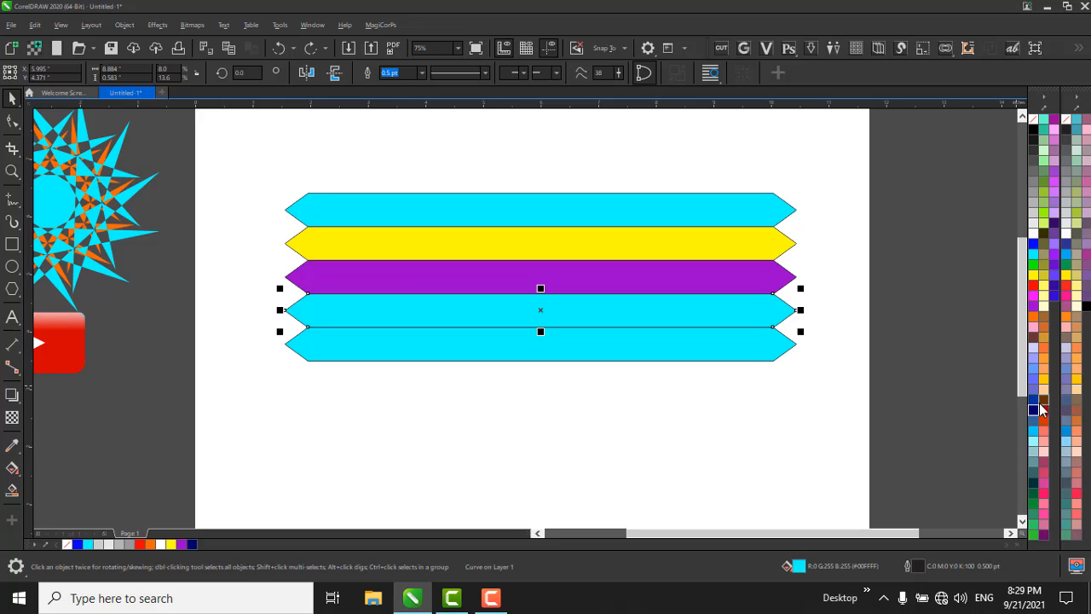
left_click_drag(1034, 414, 765, 312)
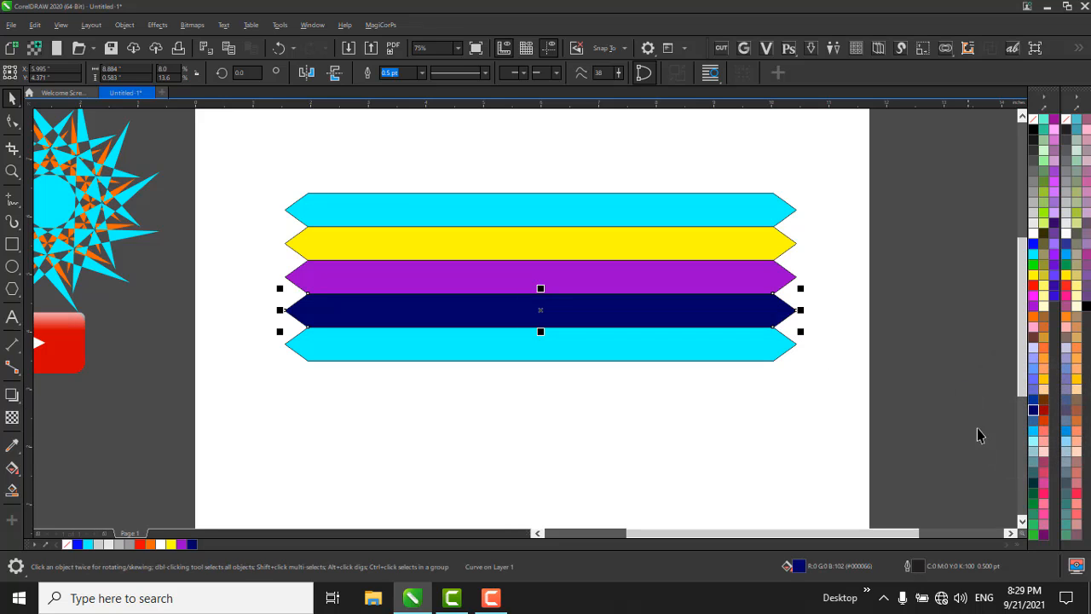
left_click_drag(1033, 437, 719, 343)
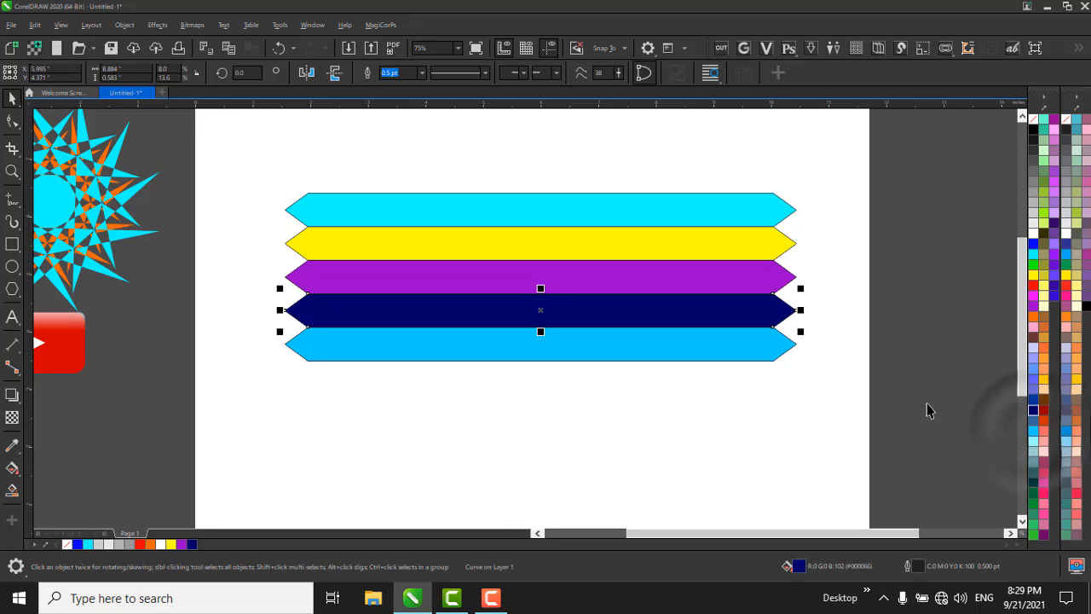
left_click_drag(912, 157, 348, 418)
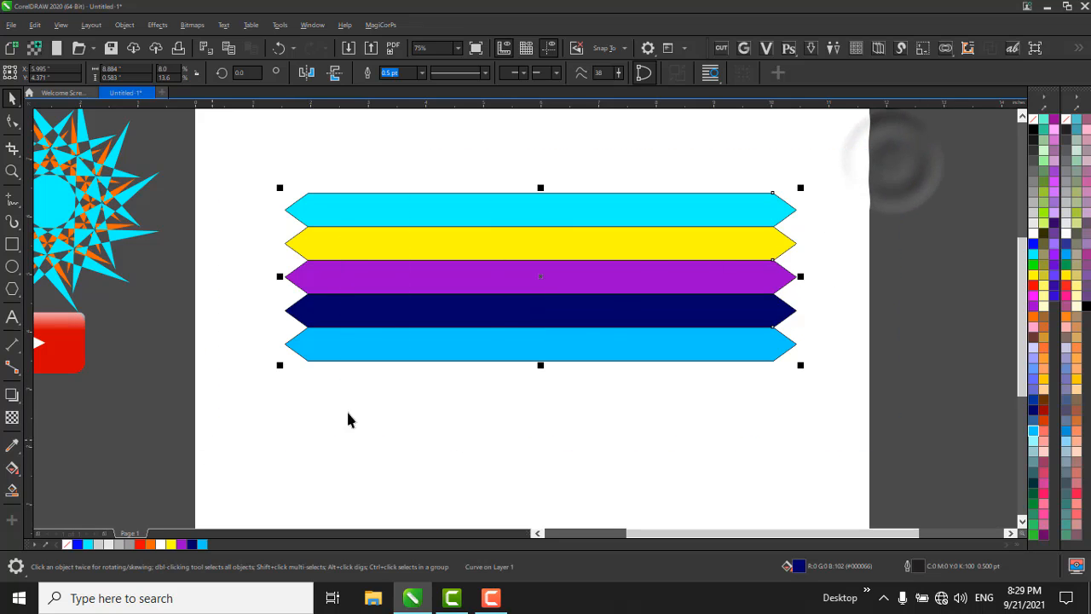
left_click(979, 256)
Slice all five bars with one vertical Knife cut about two-thirds along their length and select the right-hand pieces.
left_click_drag(842, 162, 277, 456)
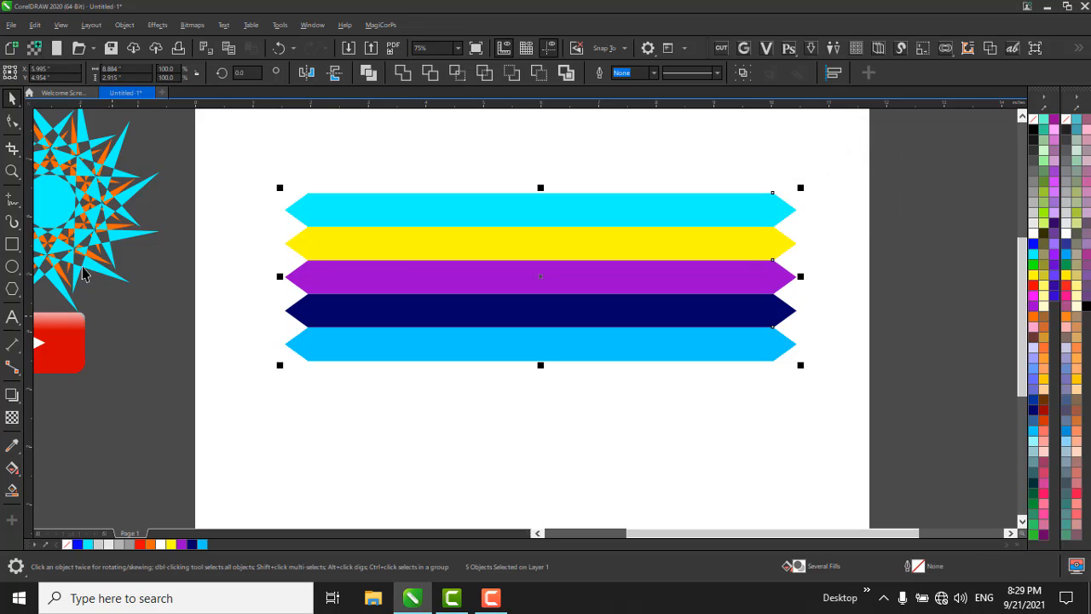
left_click(12, 148)
left_click(54, 175)
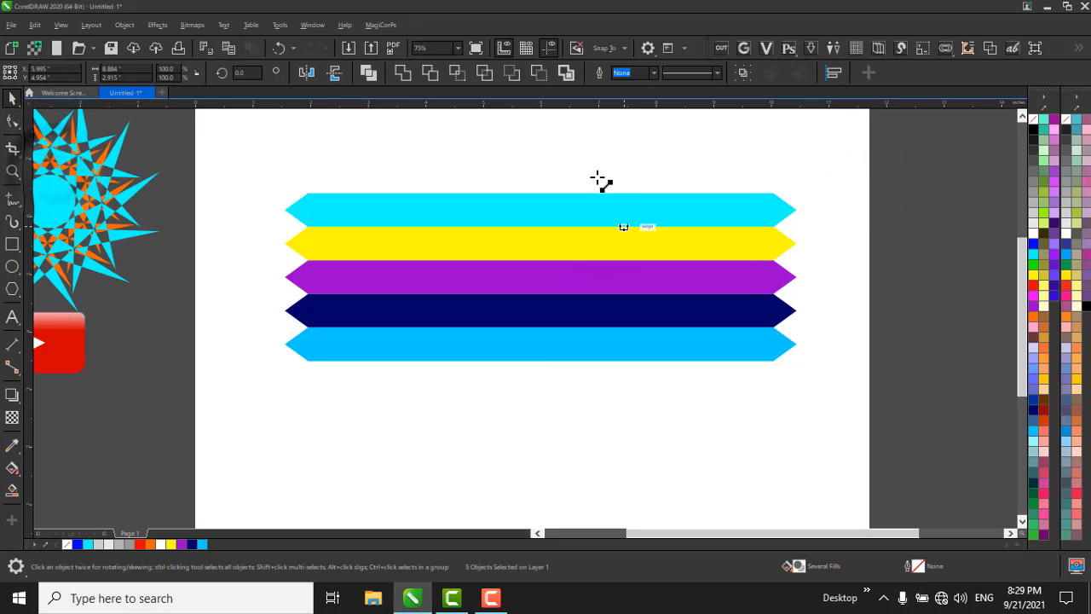
left_click_drag(616, 175, 621, 418)
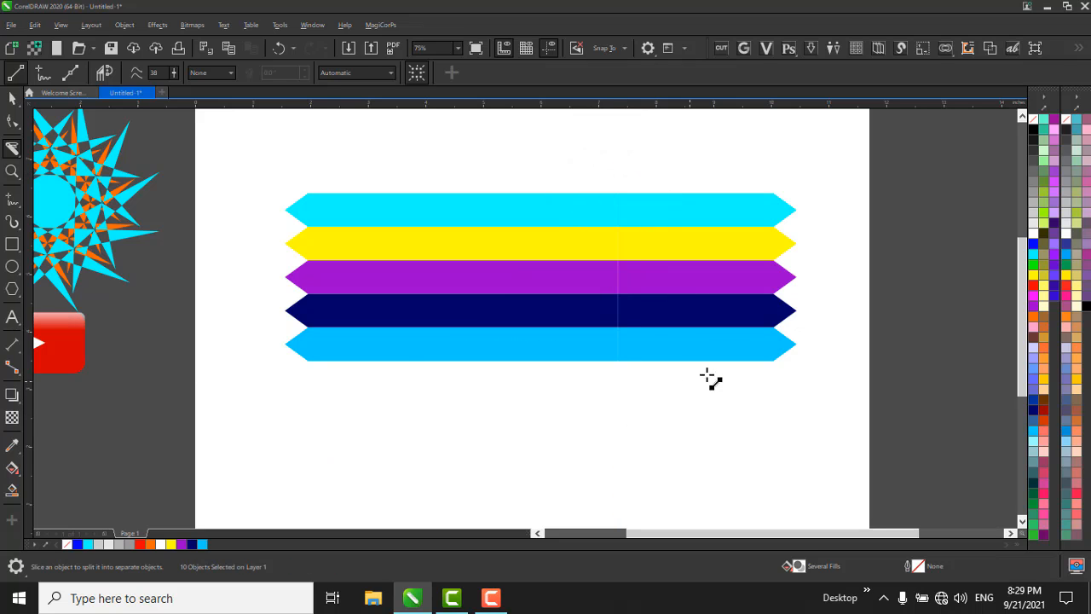
key("space")
left_click_drag(840, 141, 555, 430)
left_click_drag(703, 276, 777, 274)
key("ctrl+z")
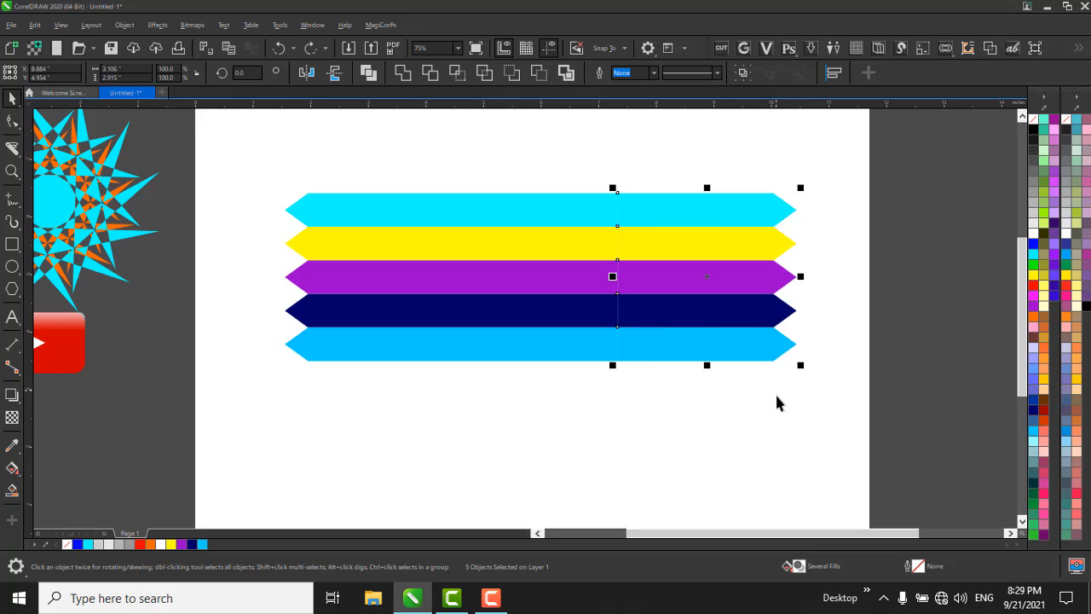
Add a downward drop shadow to each of the five right-hand bar pieces.
left_click(17, 398)
left_click_drag(706, 360, 717, 407)
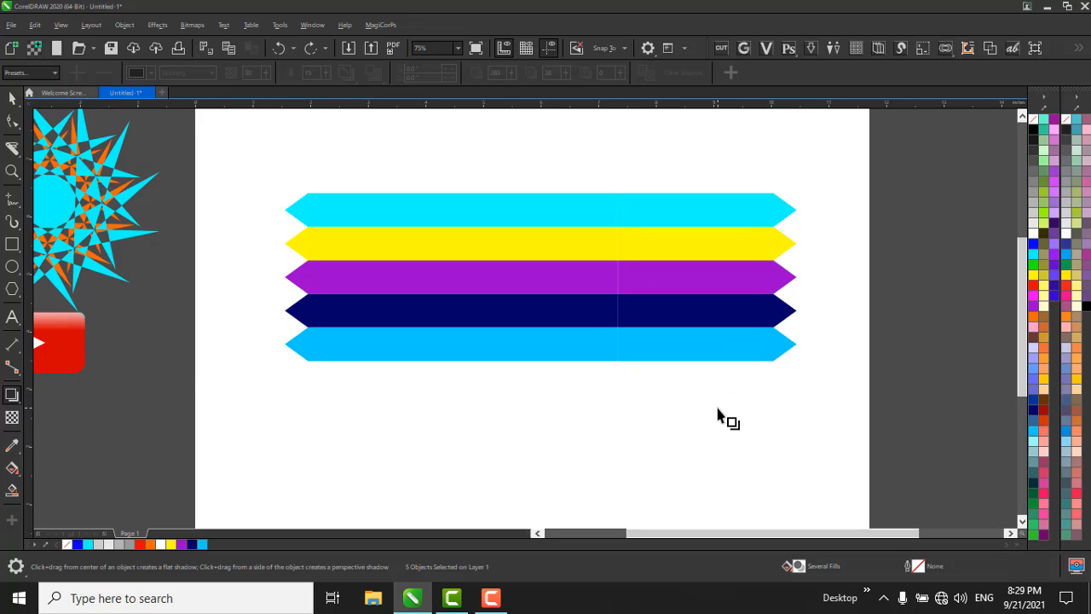
scroll(710, 347, "up", 2)
key("ctrl+z")
scroll(668, 339, "down", 4)
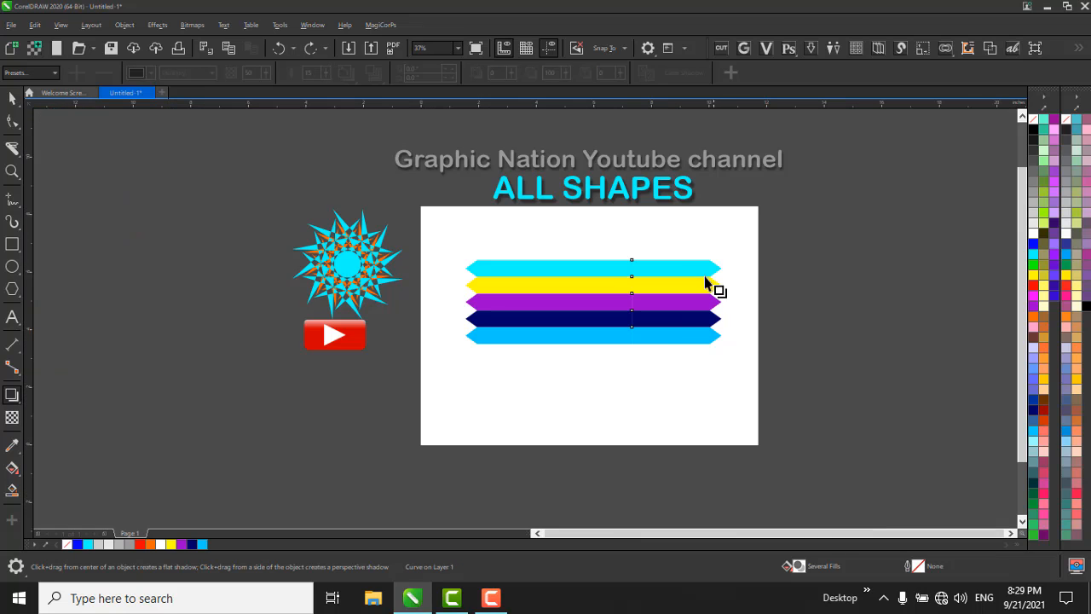
left_click_drag(678, 298, 651, 344)
scroll(687, 349, "up", 4)
scroll(650, 344, "down", 2)
Select the right-hand pieces with their shadows and reverse their stacking order so each shadow falls on the bar below.
key("space")
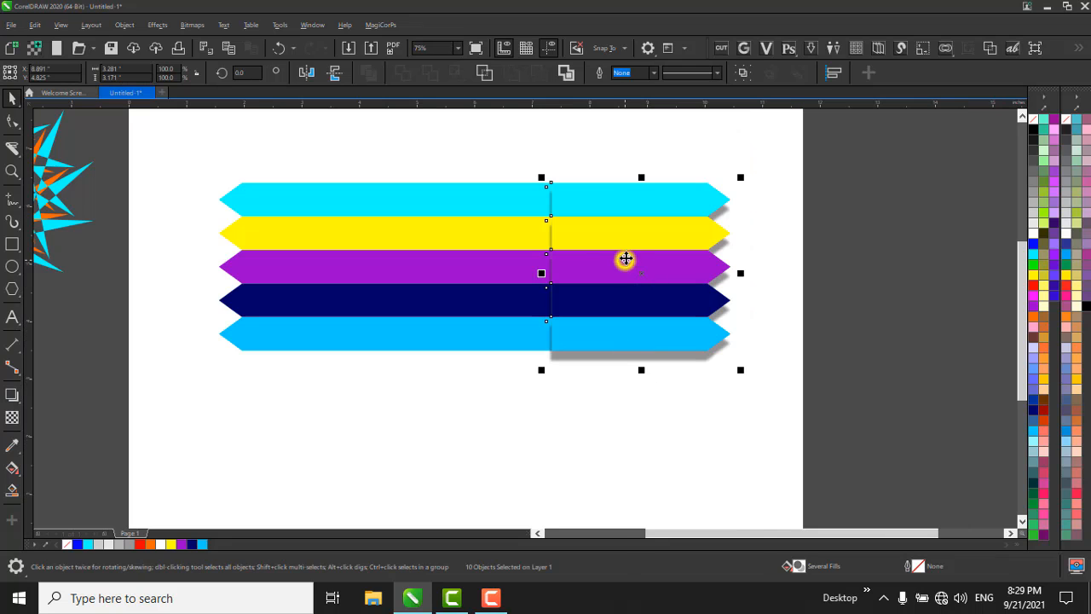
right_click(622, 260)
mouse_move(749, 209)
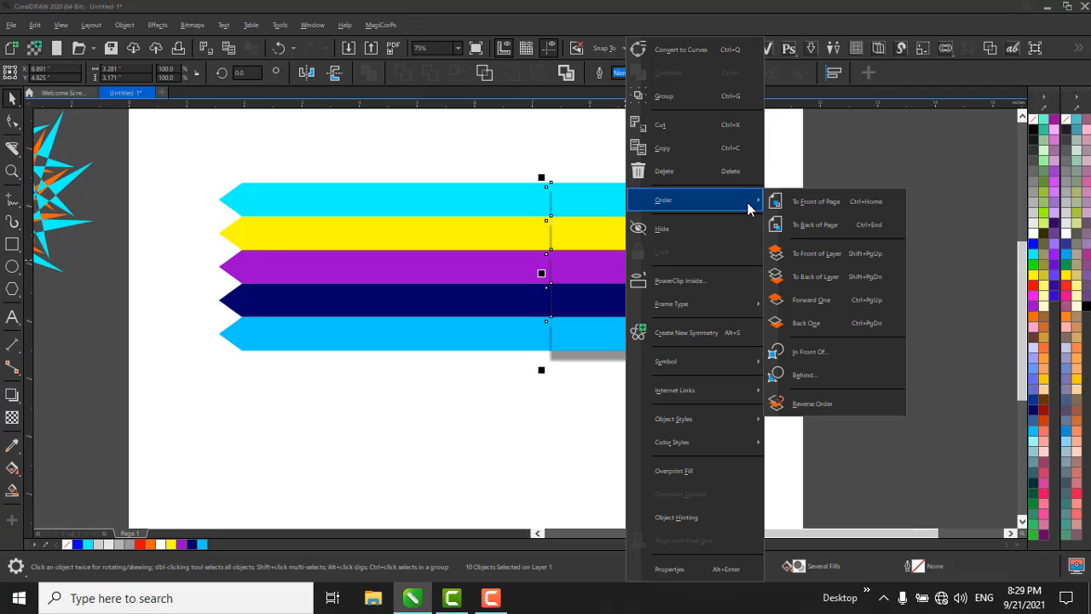
left_click(862, 397)
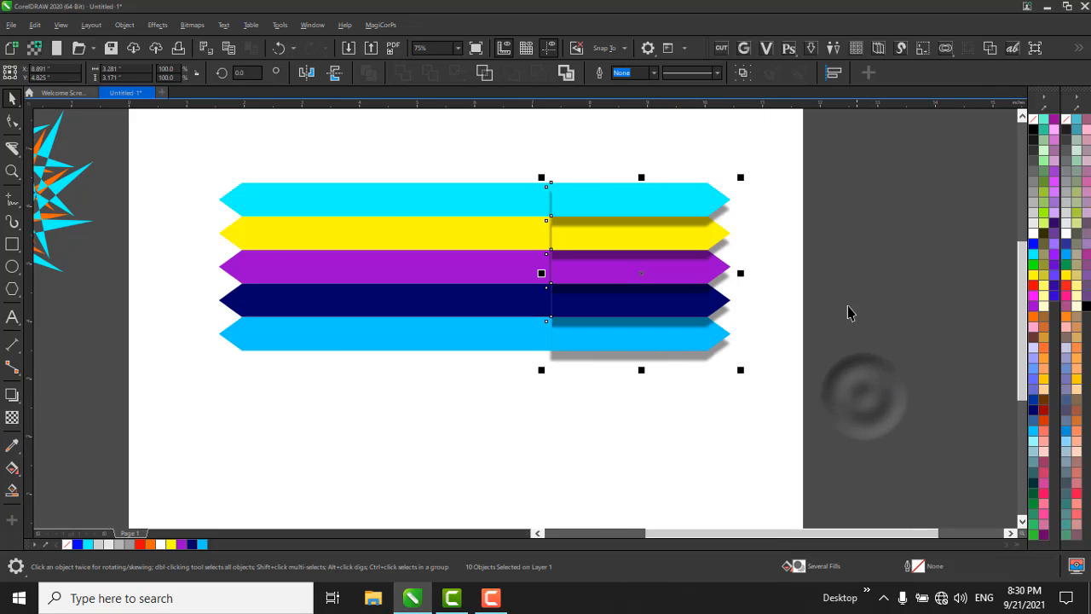
left_click(828, 253)
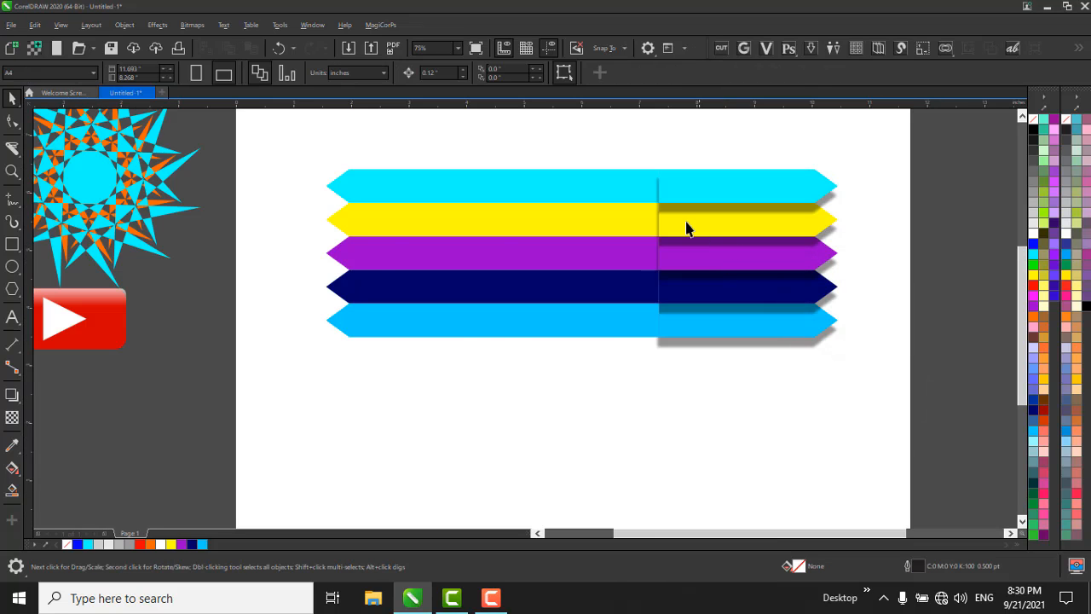
Draw a rectangle around the shadowed right-hand pieces and reduce its height to about 2.92 inches, ending at the lowest bar's bottom edge.
scroll(687, 227, "down", 2)
left_click_drag(621, 184, 850, 389)
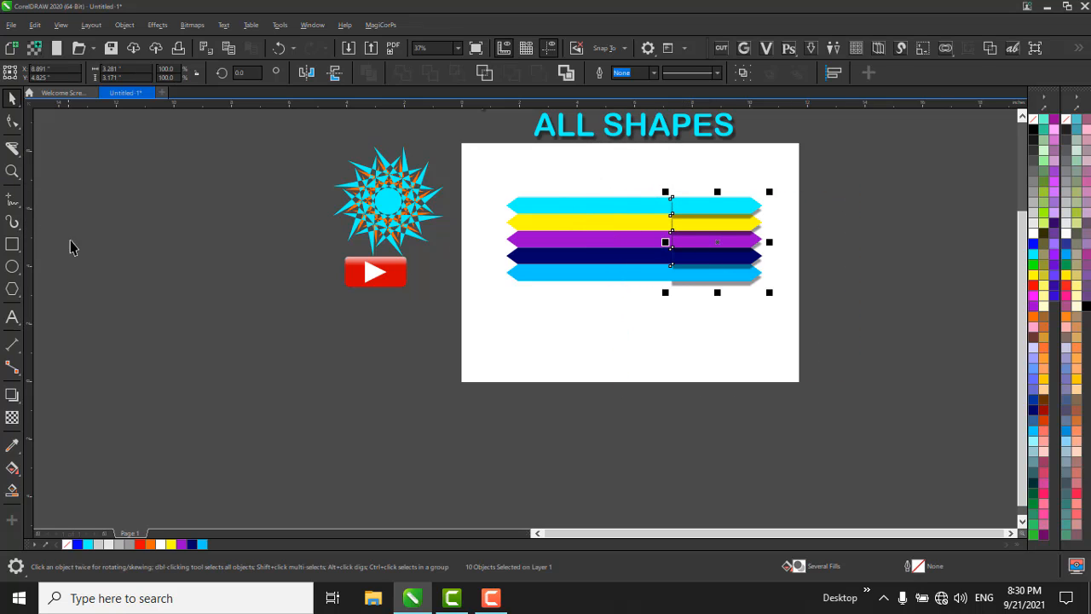
left_click(10, 247)
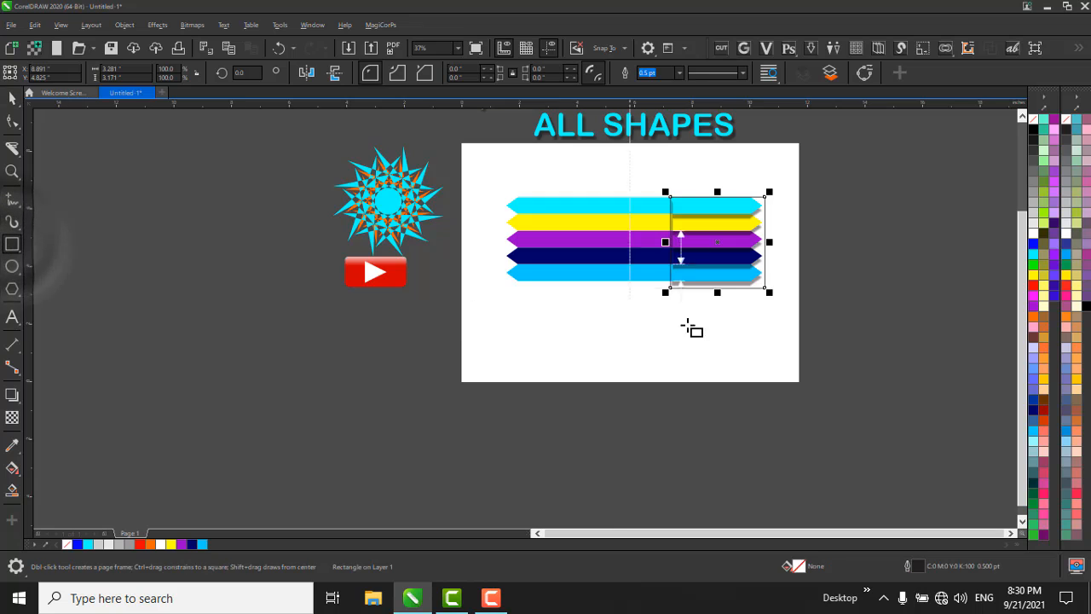
scroll(691, 324, "up", 2)
scroll(806, 233, "up", 2)
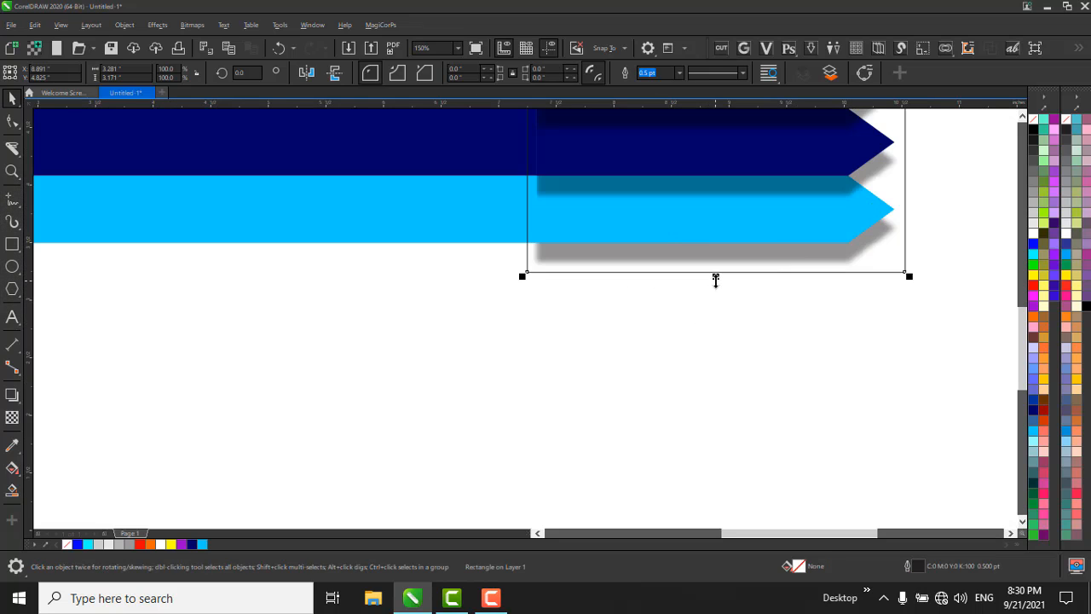
left_click_drag(715, 276, 714, 247)
scroll(661, 310, "down", 2)
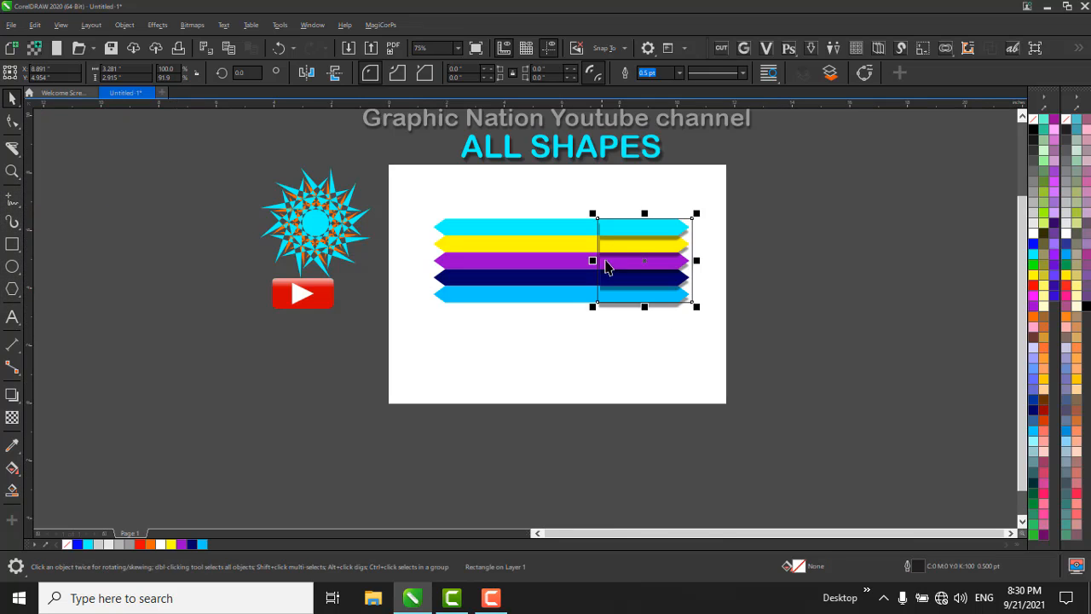
Narrow the rectangle to 3.2 inches by moving its left edge to the vertical cut line.
scroll(605, 267, "up", 4)
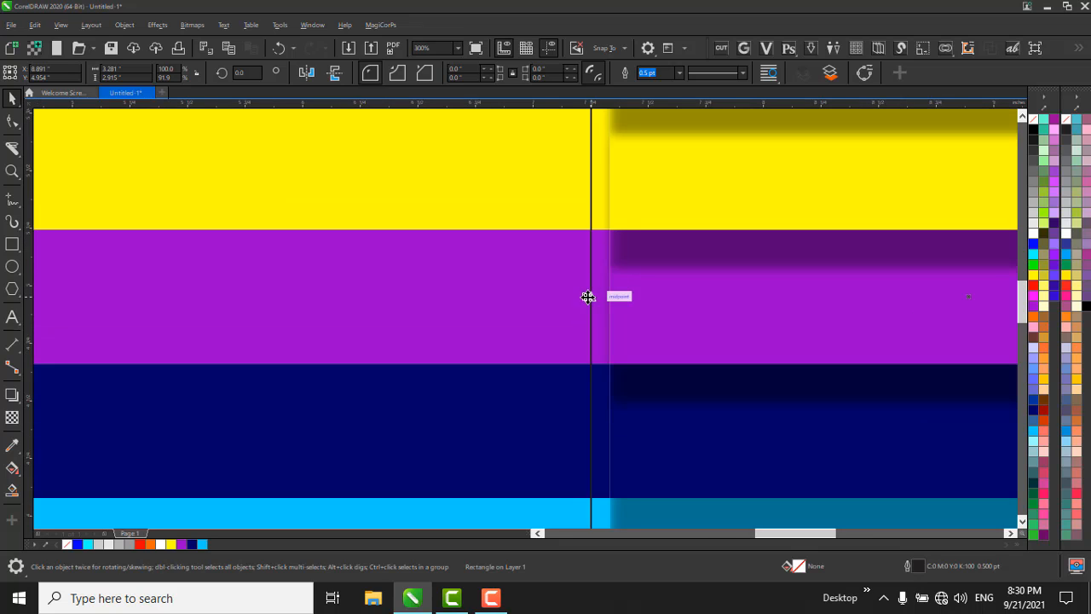
left_click_drag(596, 298, 609, 299)
scroll(551, 342, "down", 1)
scroll(591, 302, "up", 1)
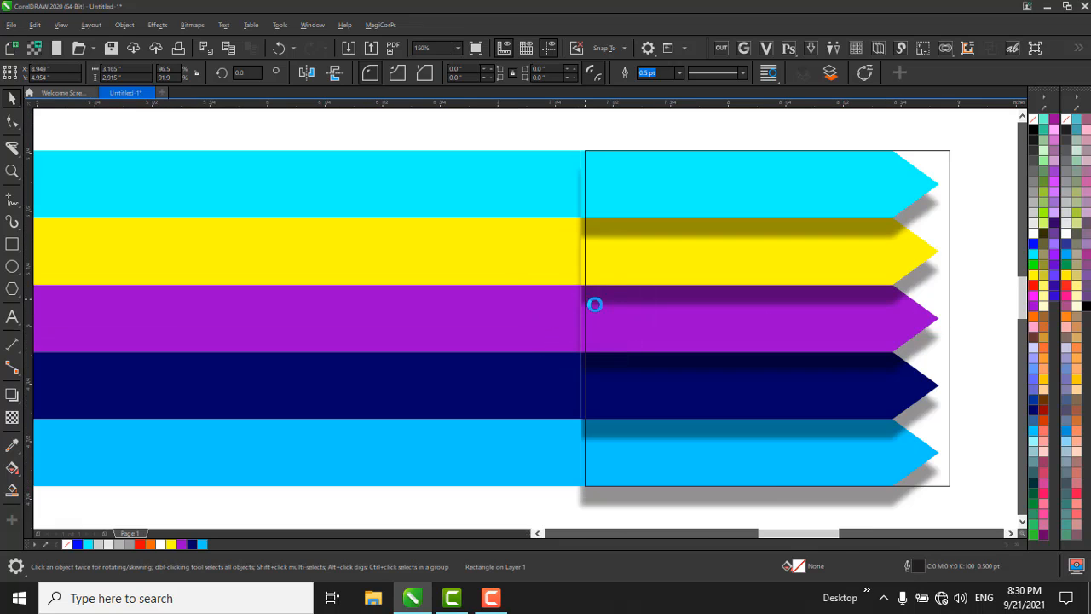
mouse_move(577, 338)
left_mouse_down()
mouse_move(555, 327)
mouse_move(572, 327)
left_mouse_up()
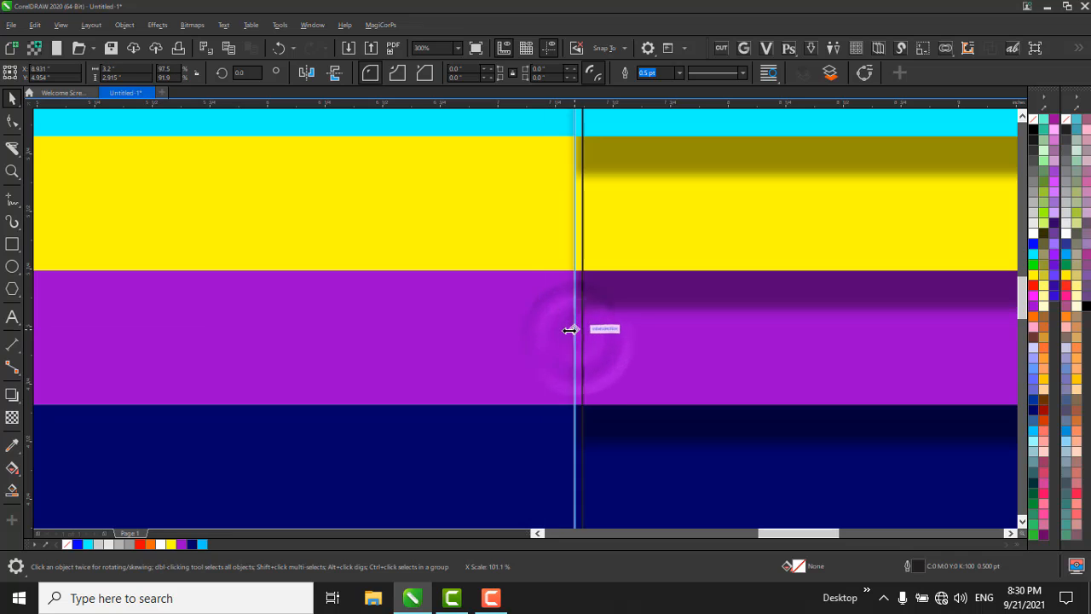
scroll(486, 360, "down", 1)
scroll(747, 151, "down", 1)
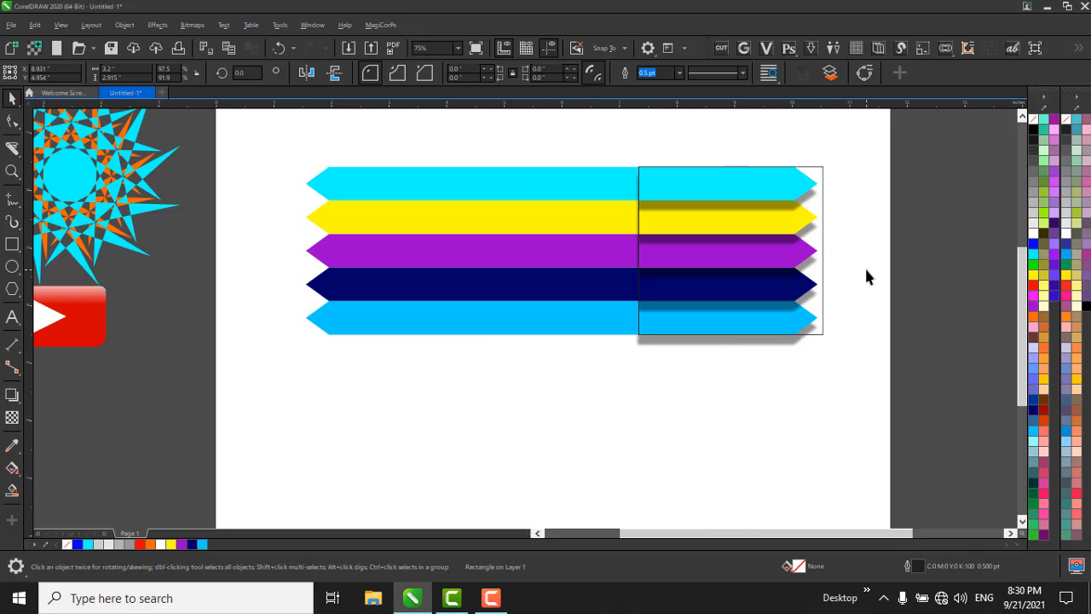
Fill the outlined rectangle over the right-hand pieces with mid grey (#999999) and set its transparency merge mode to Multiply.
left_click(823, 176)
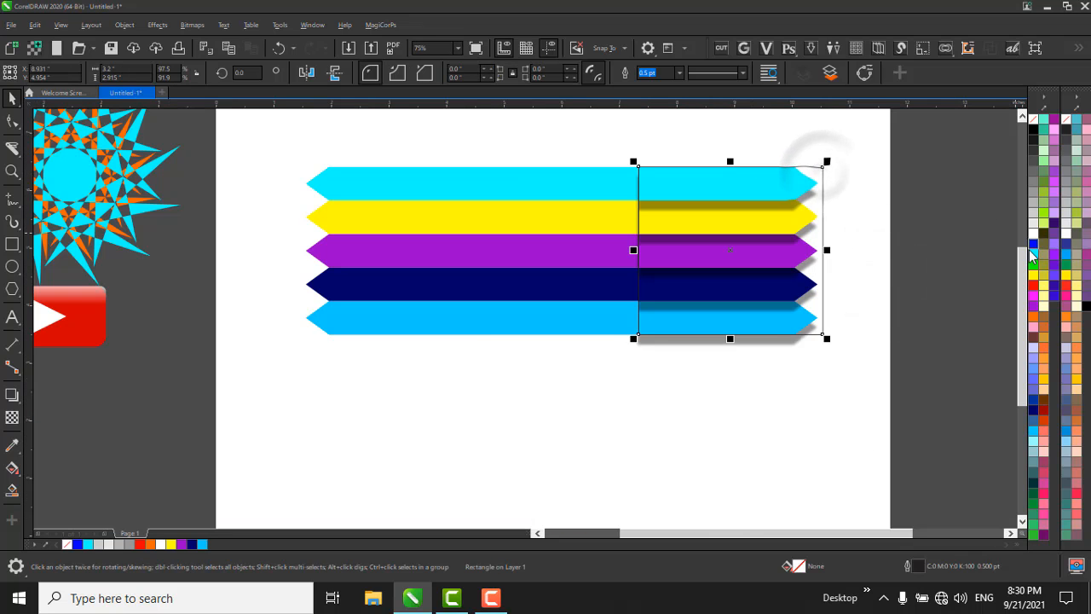
left_click(1033, 205)
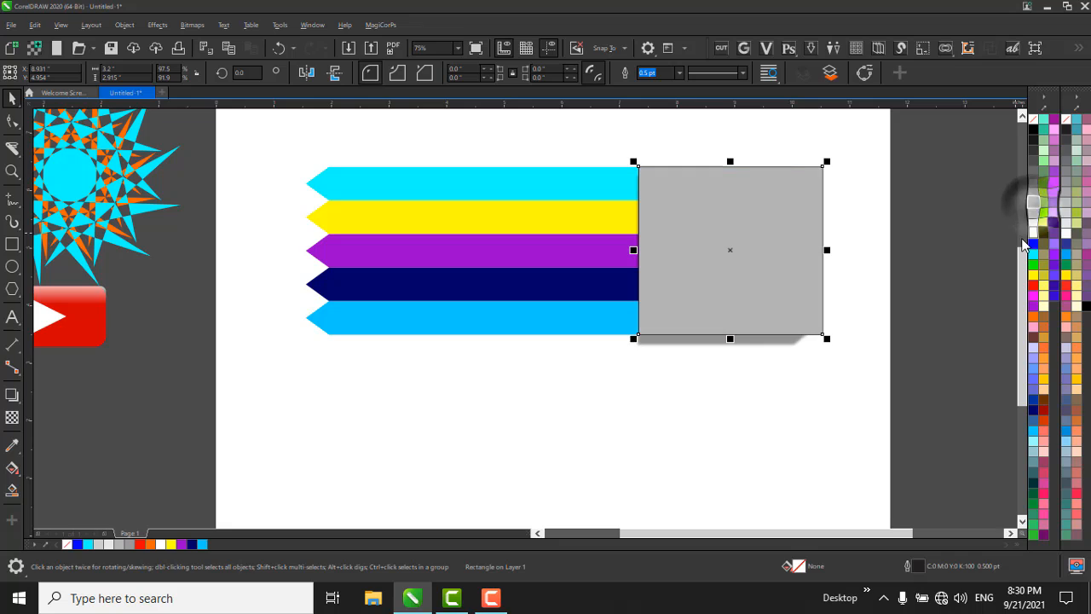
left_click(1033, 193)
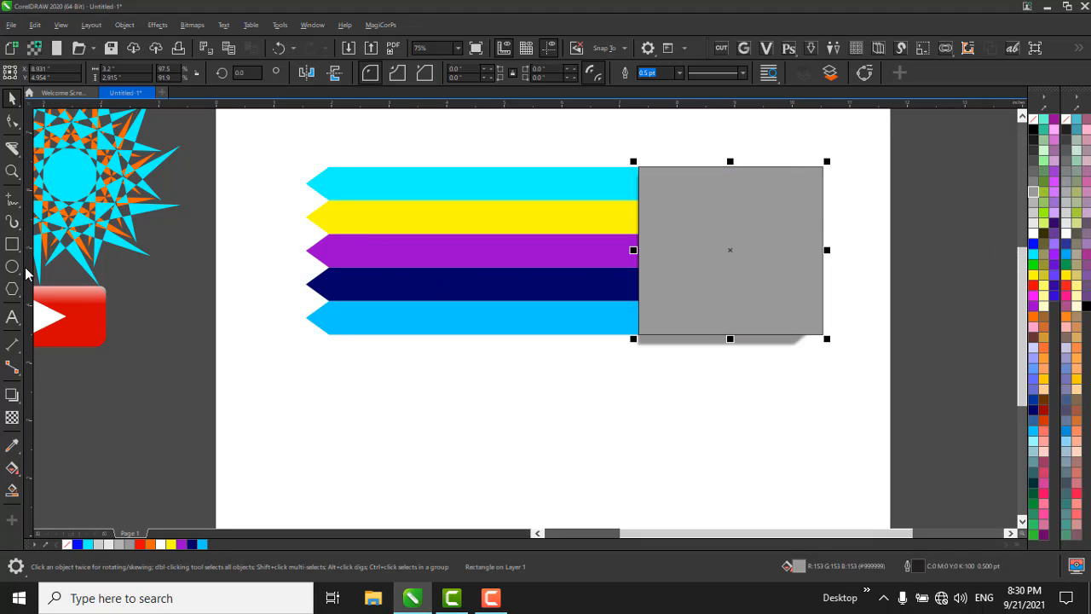
left_click(12, 417)
left_click(255, 73)
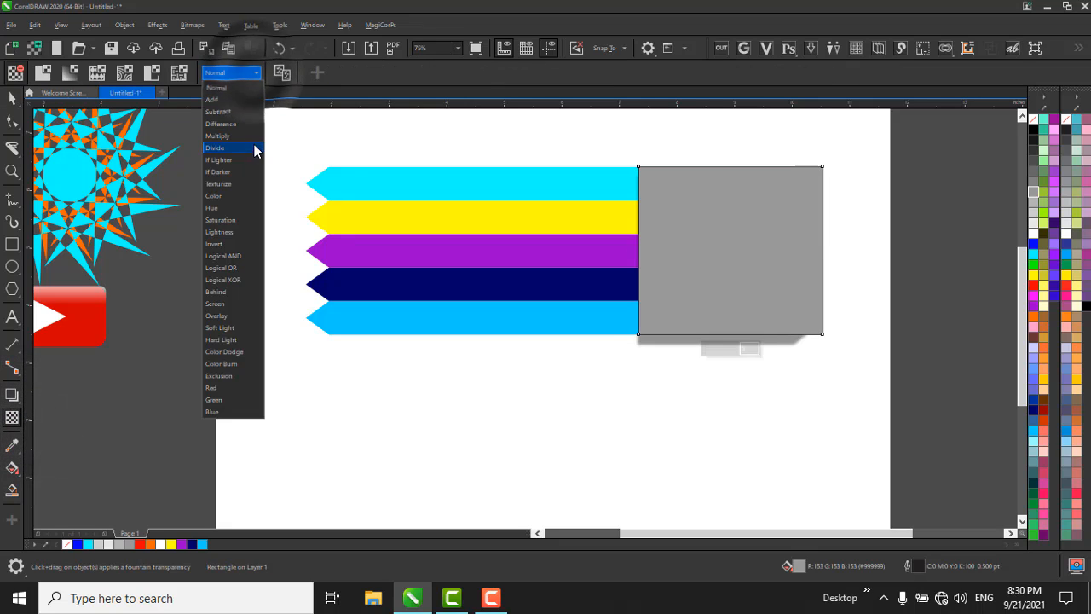
left_click(229, 136)
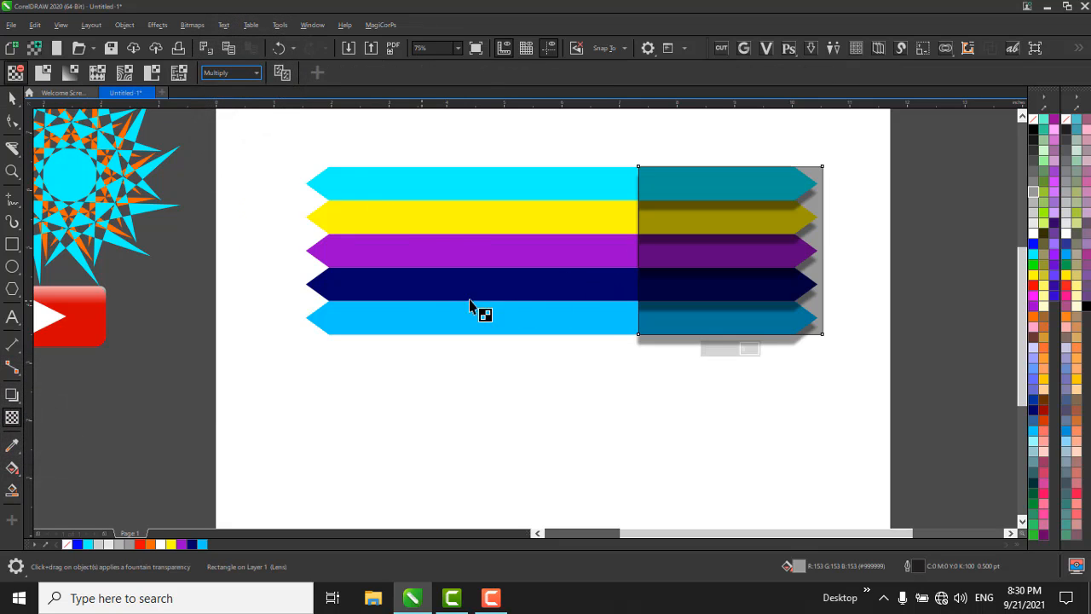
Apply a short horizontal fountain transparency across the grey rectangle's left edge for a fold shadow at the cut line, and remove its outline.
scroll(735, 232, "up", 2)
left_click_drag(497, 239, 584, 239)
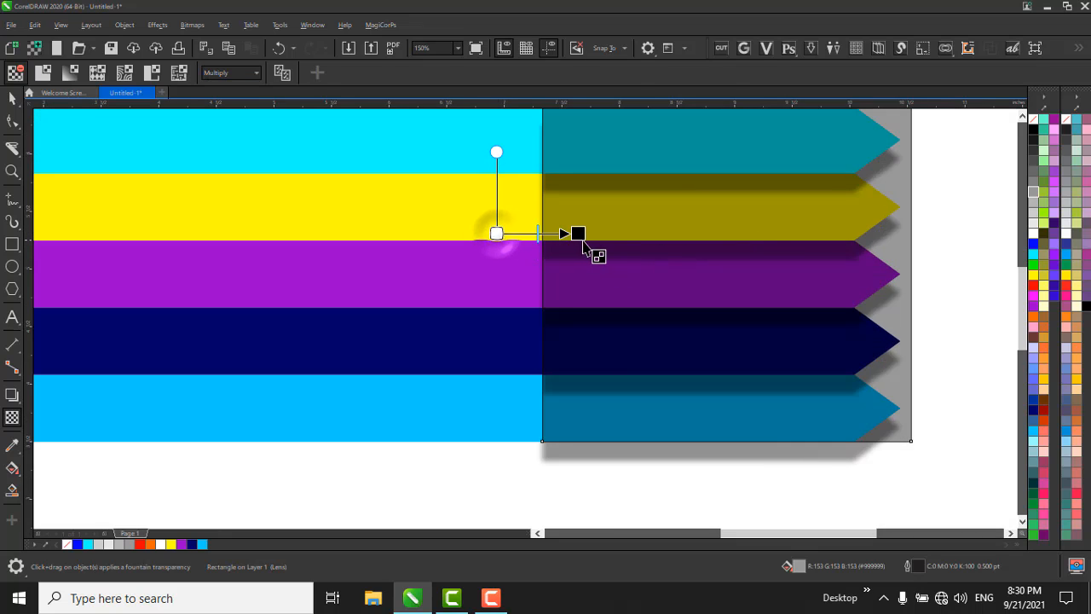
scroll(508, 271, "down", 2)
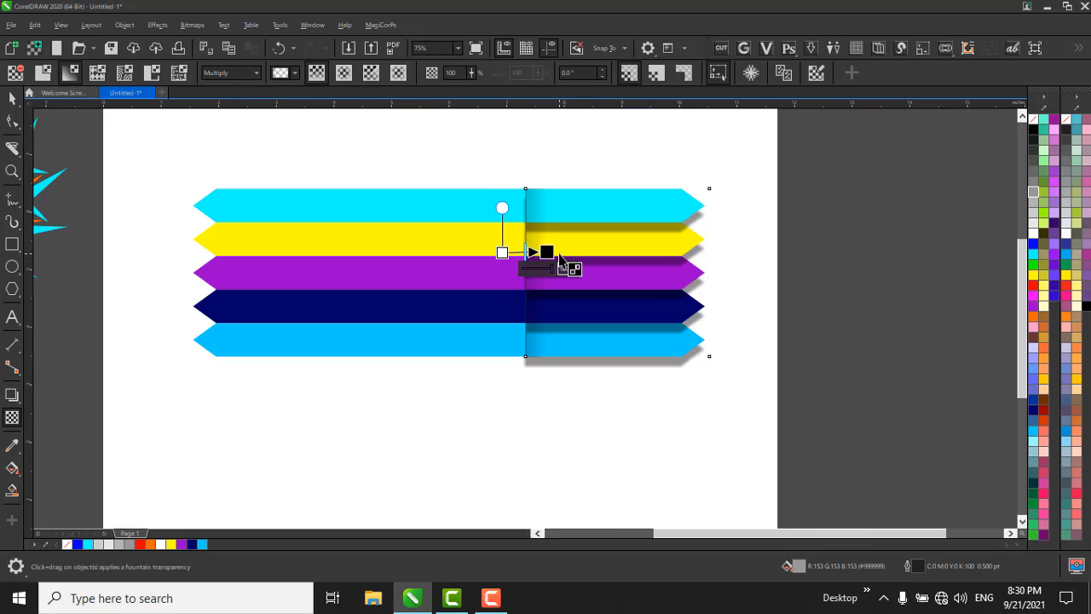
scroll(546, 256, "up", 2)
key("space")
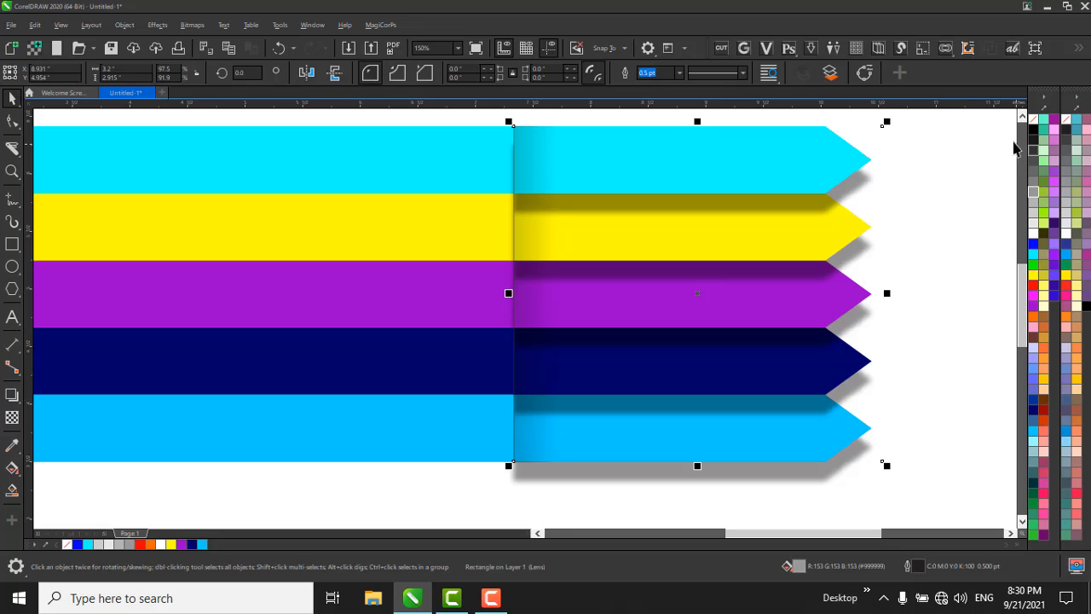
right_click(1034, 125)
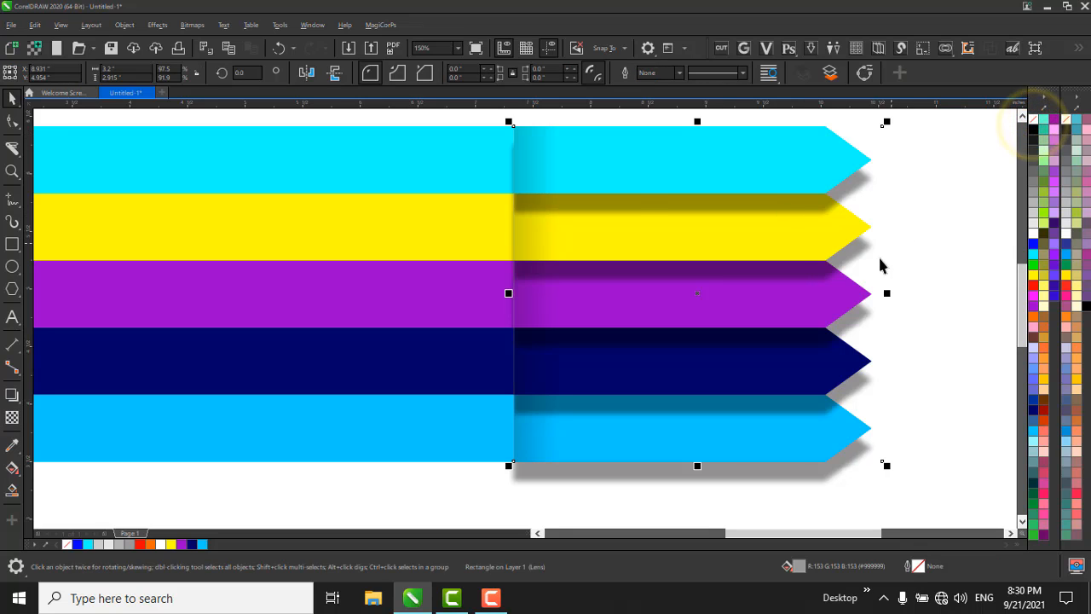
scroll(770, 220, "down", 2)
left_click(852, 399)
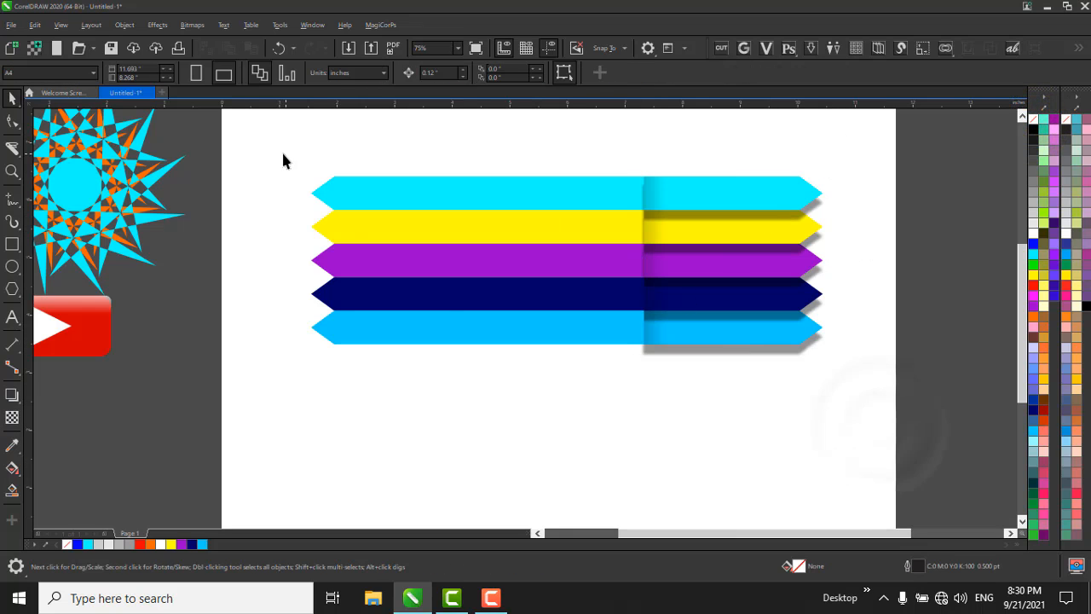
left_click_drag(682, 529, 681, 527)
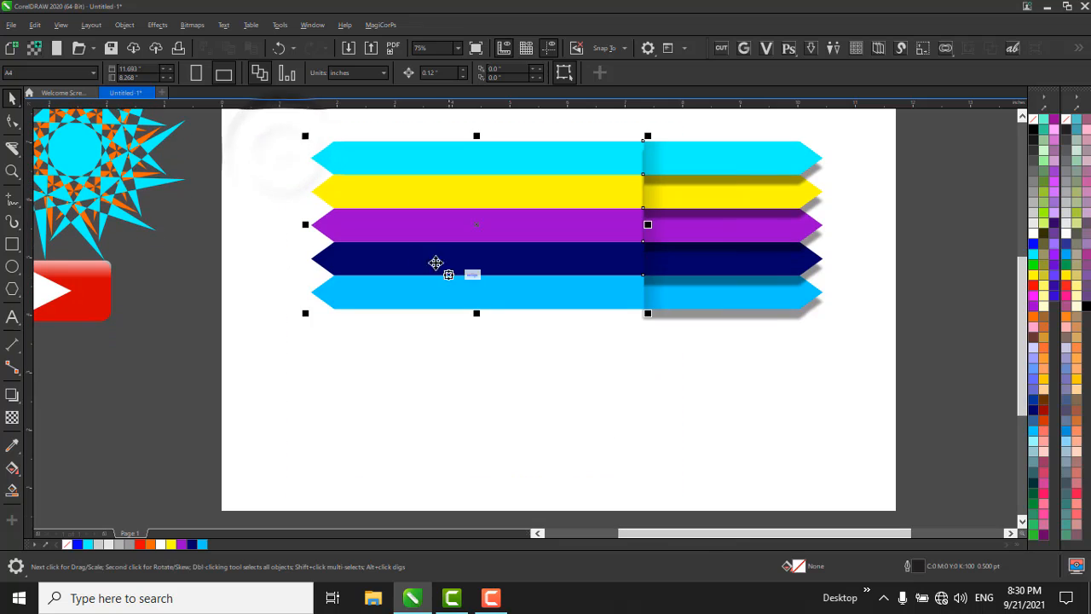
left_click(18, 404)
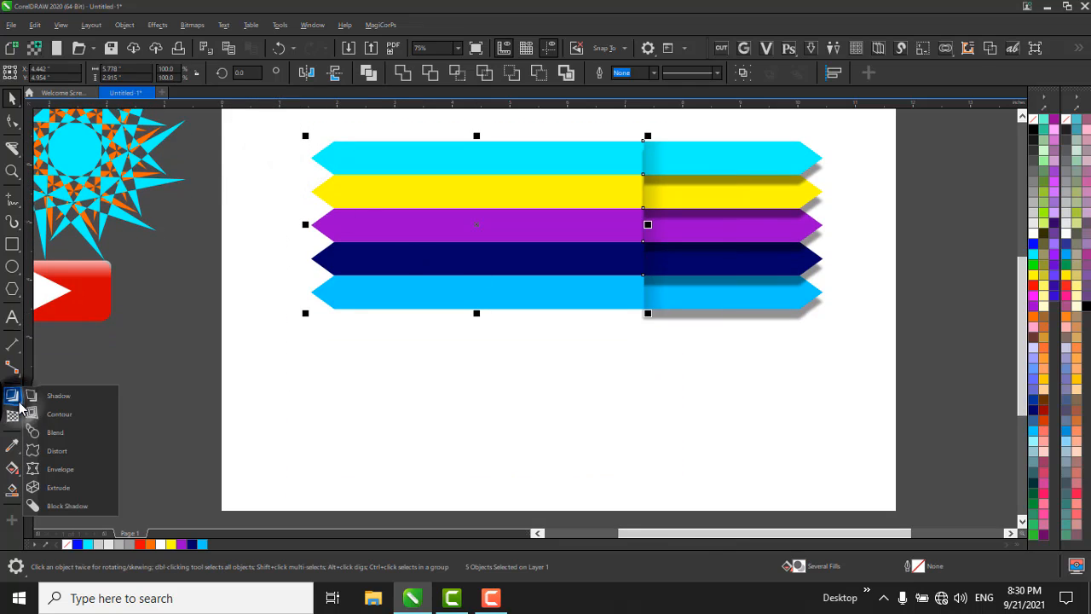
left_click(73, 472)
scroll(445, 370, "down", 2)
scroll(432, 332, "up", 2)
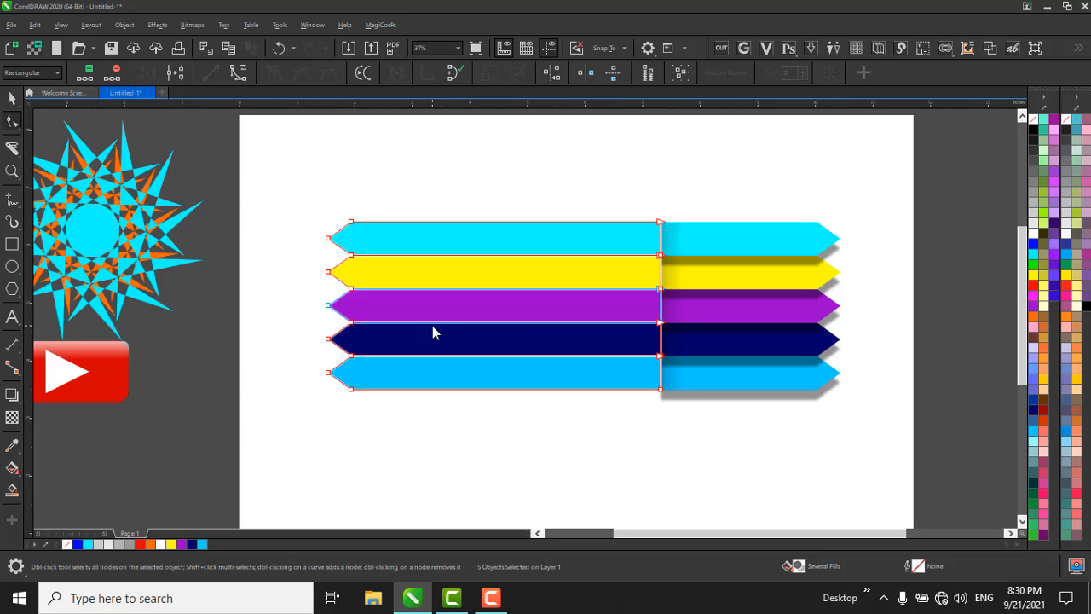
key("space")
Group the five left-hand bar pieces and flare their outer end symmetrically to about 7 inches tall with a straight-line envelope.
left_click_drag(232, 196, 695, 526)
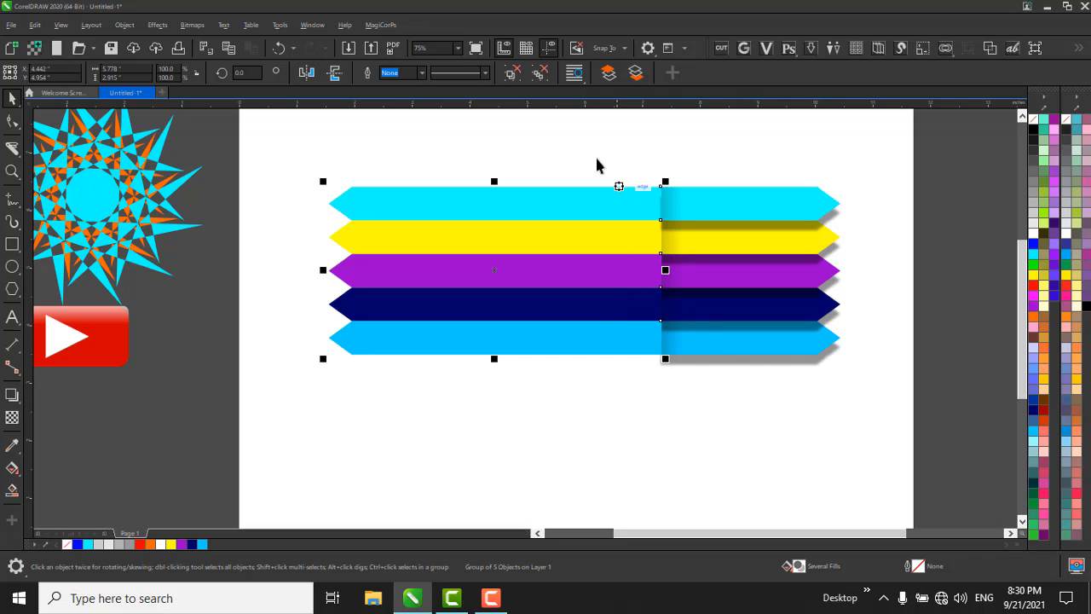
left_click(11, 401)
left_click(66, 470)
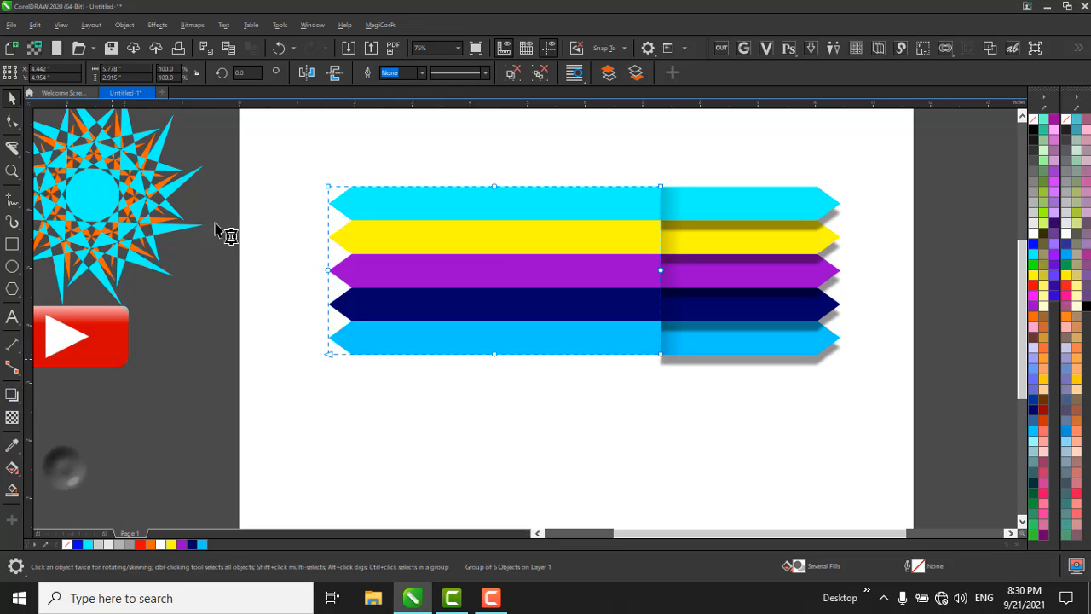
left_click(443, 74)
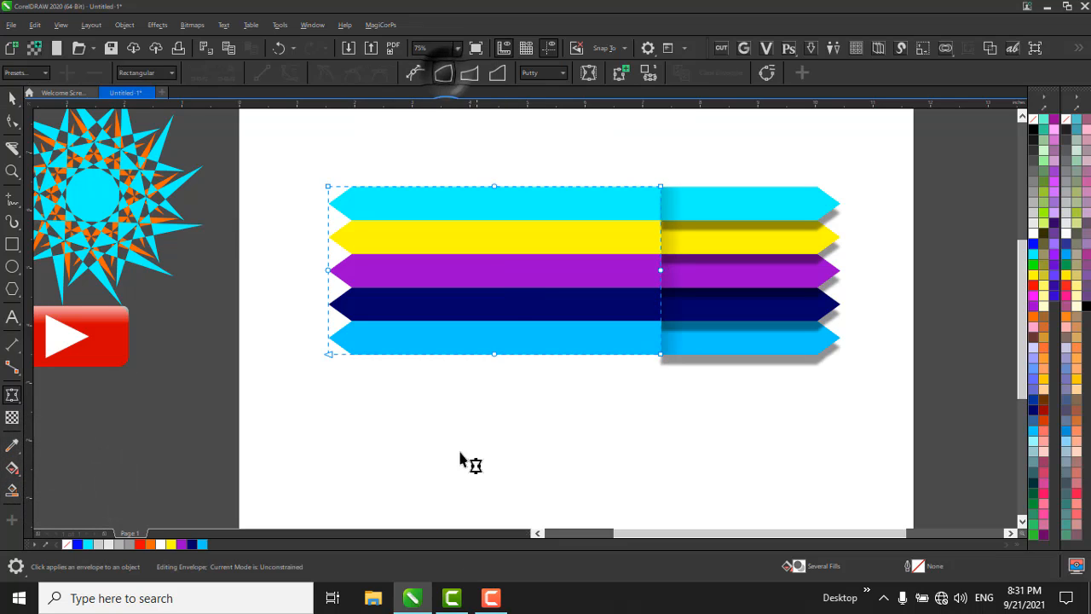
left_click_drag(330, 356, 338, 482)
scroll(317, 320, "down", 1)
scroll(513, 327, "up", 1)
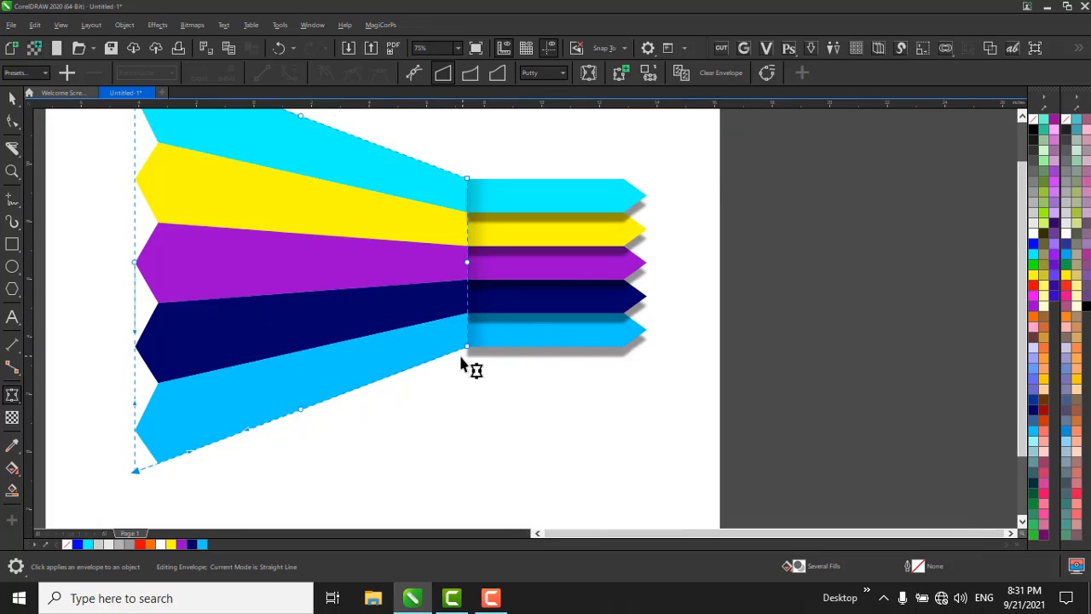
scroll(461, 358, "down", 2)
left_click(715, 350)
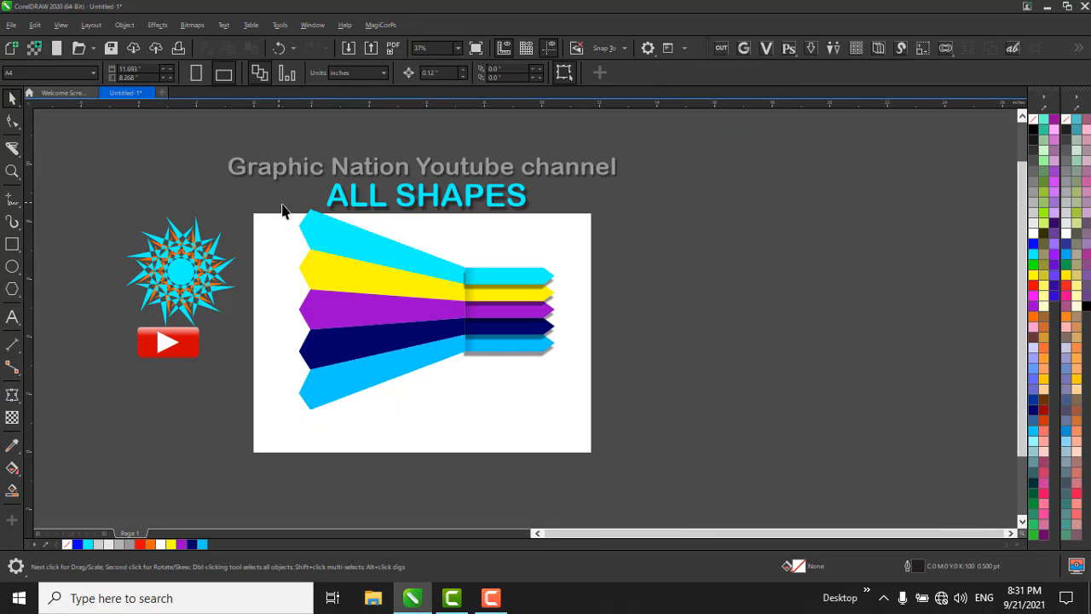
Select the whole bar banner and move it slightly left and down on the page.
left_click_drag(282, 208, 614, 470)
scroll(538, 362, "up", 2)
left_click_drag(518, 284, 500, 290)
Select the fold-shadow rectangle and pull the end of its fountain transparency slightly back toward the cut line.
left_click(436, 324)
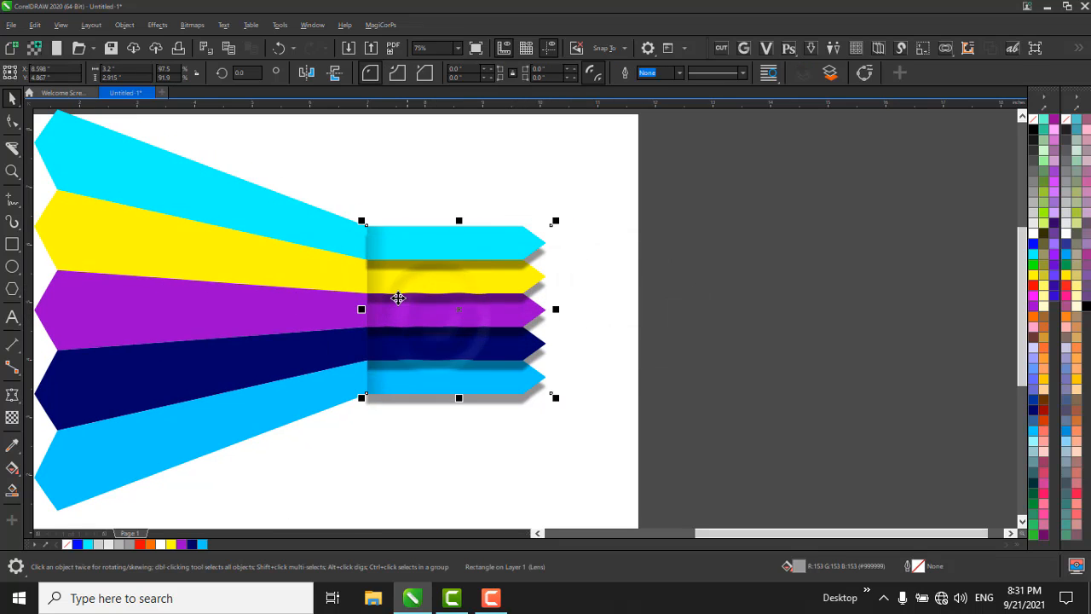
key("F10")
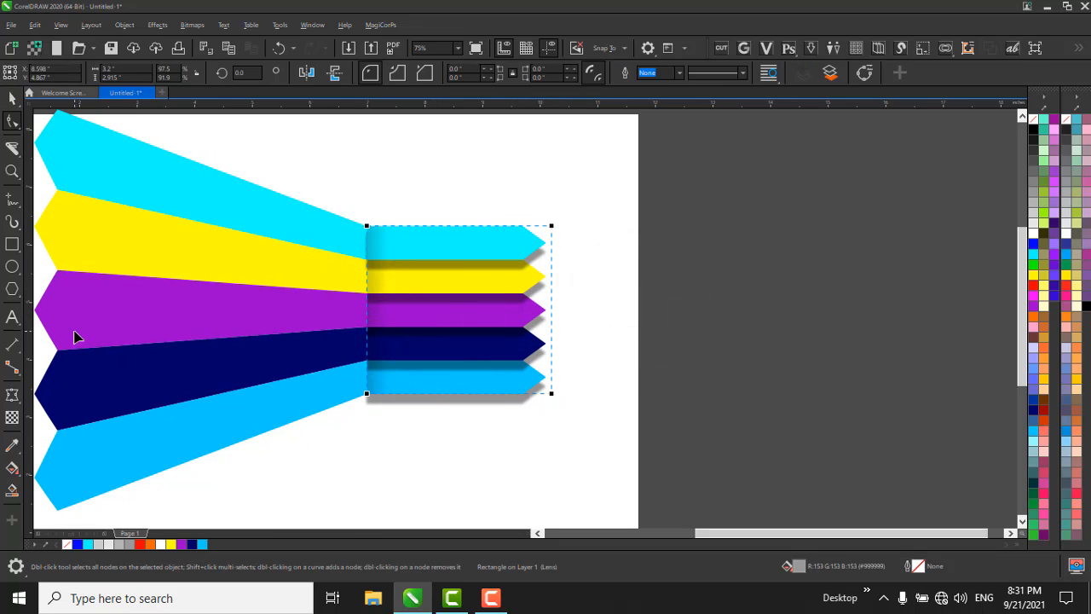
left_click(14, 417)
left_click_drag(345, 290, 389, 290)
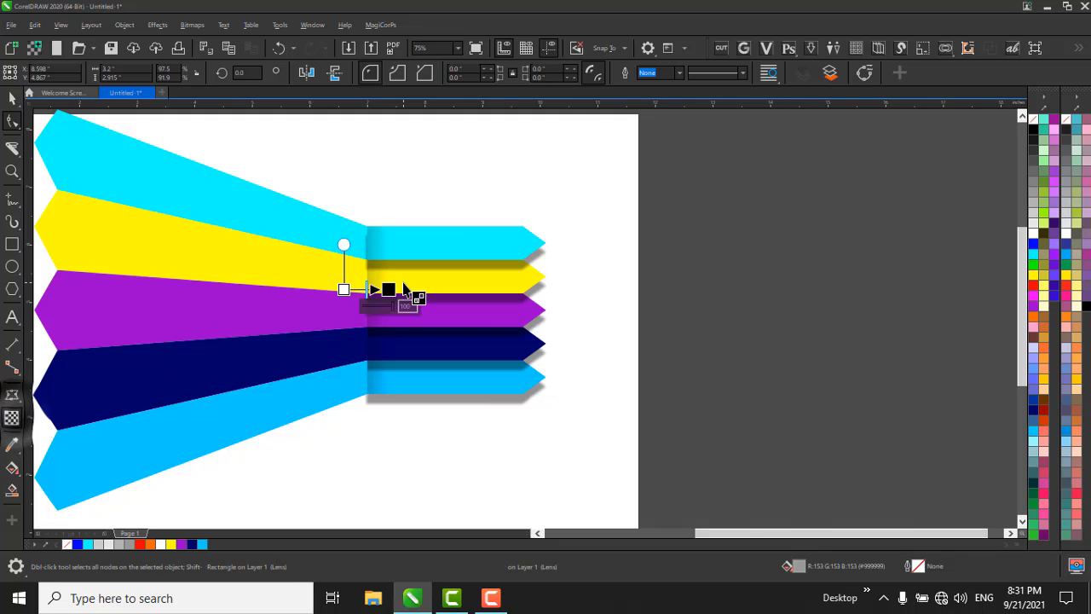
scroll(414, 300, "up", 2)
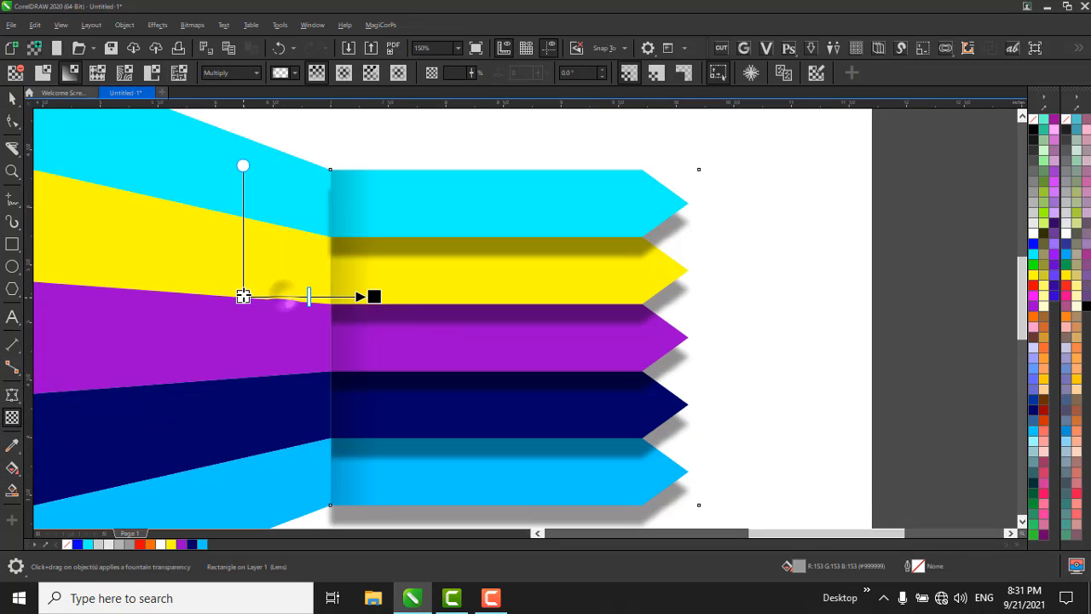
left_click_drag(358, 295, 349, 295)
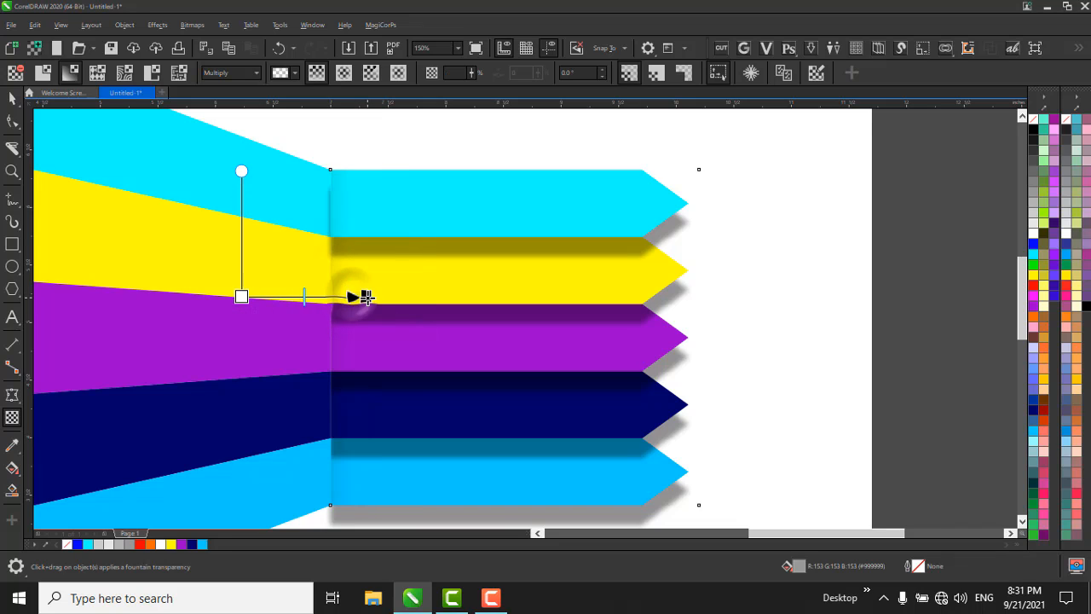
left_click(241, 295)
left_click_drag(281, 298, 375, 311)
key("ctrl+z")
left_click(416, 331)
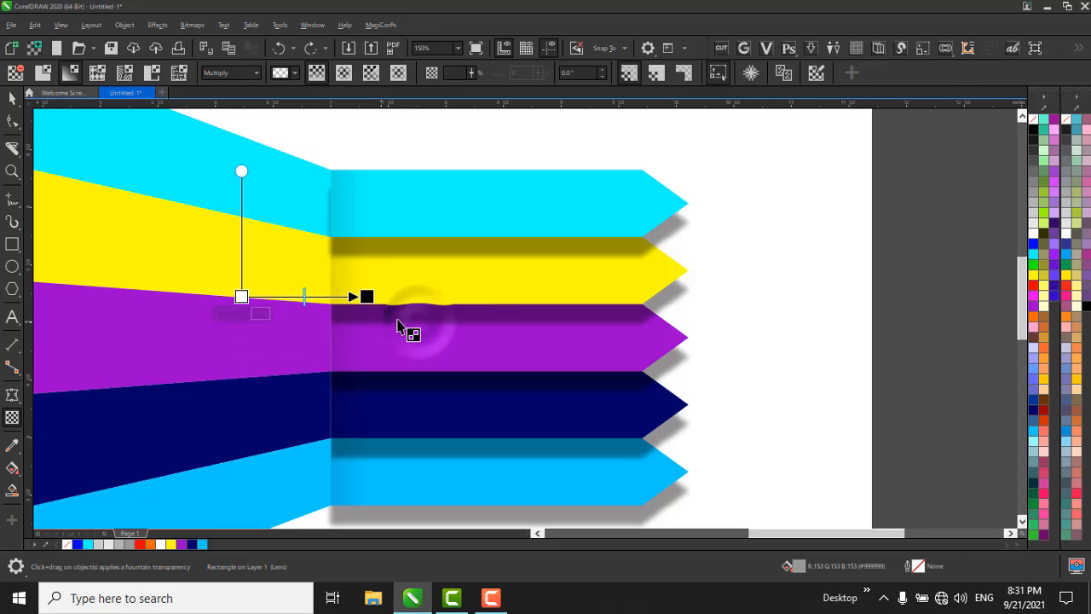
Shorten the fold shadow's fountain transparency by moving its start closer to the cut line, and set its angle to about 1.5°.
left_click_drag(242, 297, 291, 301)
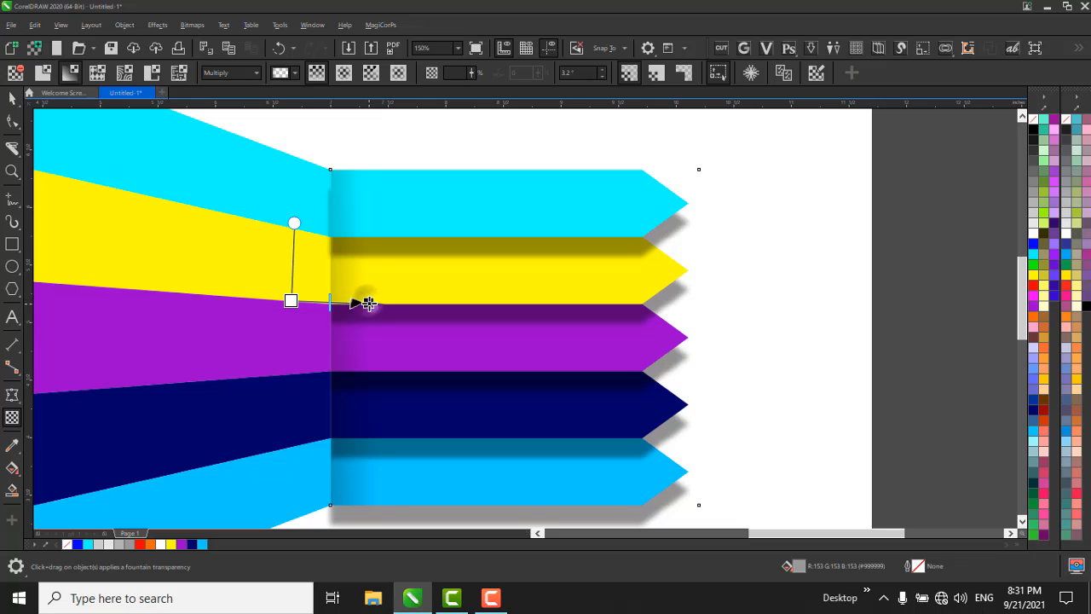
left_click_drag(369, 304, 365, 298)
scroll(397, 225, "down", 2)
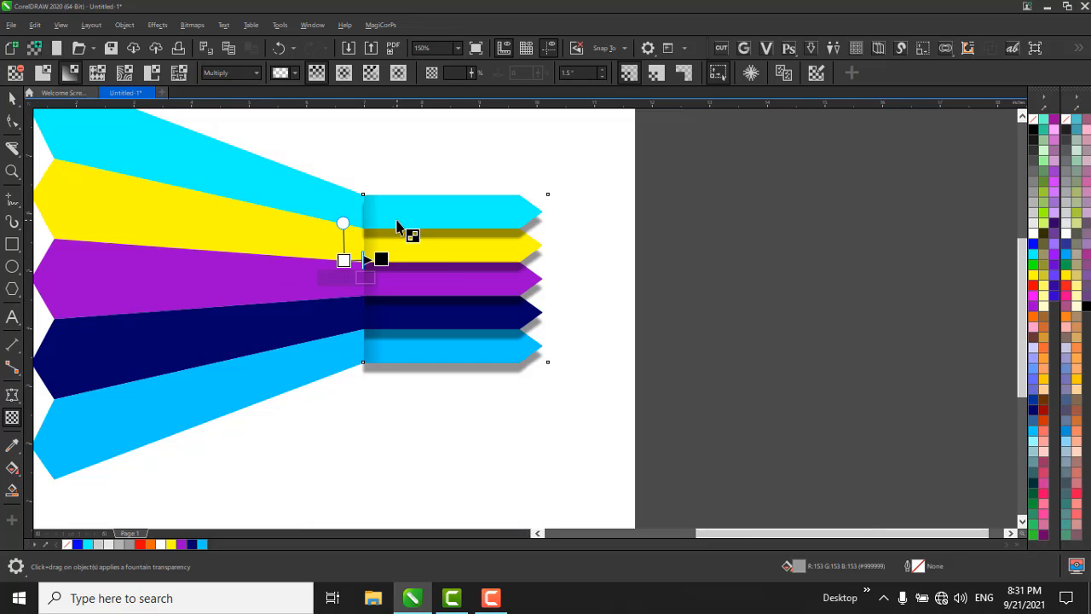
Delete the bar banner from the page and the star pattern and red play button beside it.
left_click(757, 395)
scroll(527, 229, "down", 1)
key("space")
left_click_drag(655, 394, 208, 126)
key("Delete")
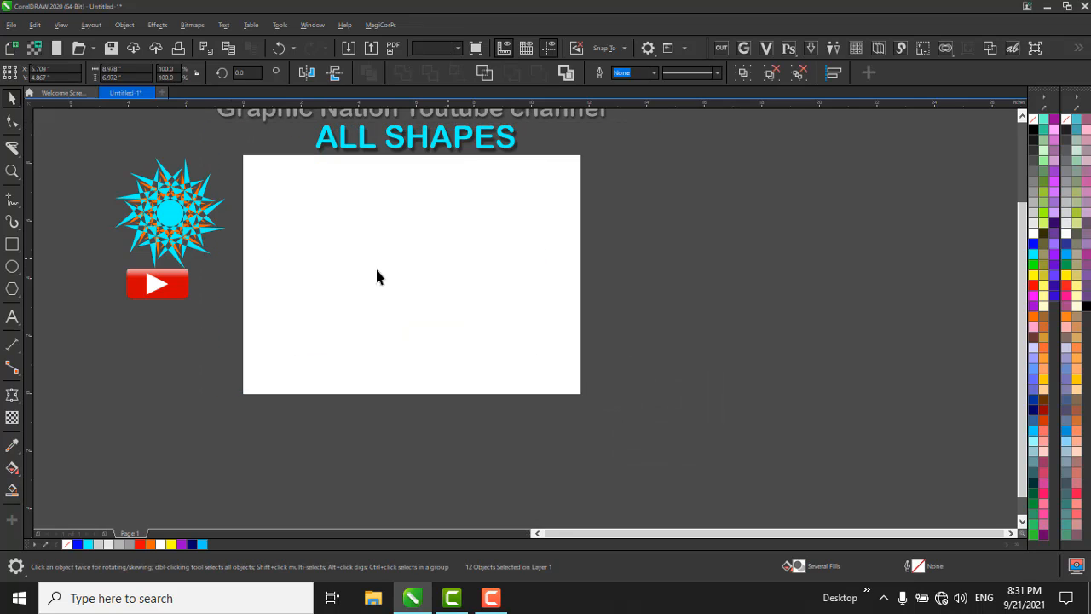
scroll(132, 200, "down", 1)
left_click_drag(116, 148, 225, 325)
scroll(156, 236, "up", 1)
key("Delete")
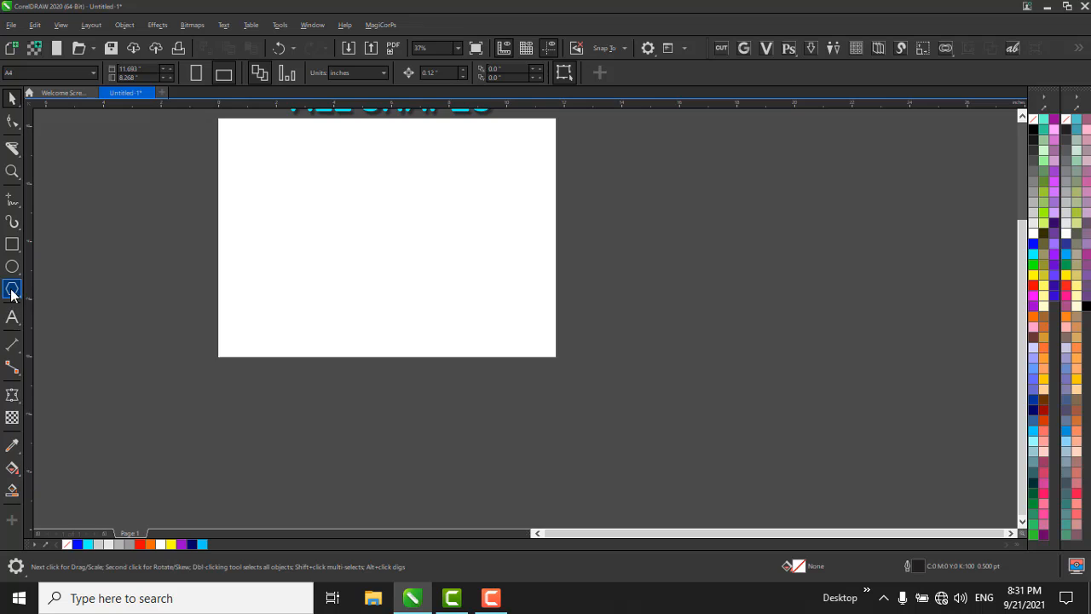
Draw a nine-pointed complex star with sharpness 2, about 3.86 by 3.80 inches, near the middle of the page.
left_click(11, 293)
left_click(91, 320)
scroll(376, 211, "up", 2)
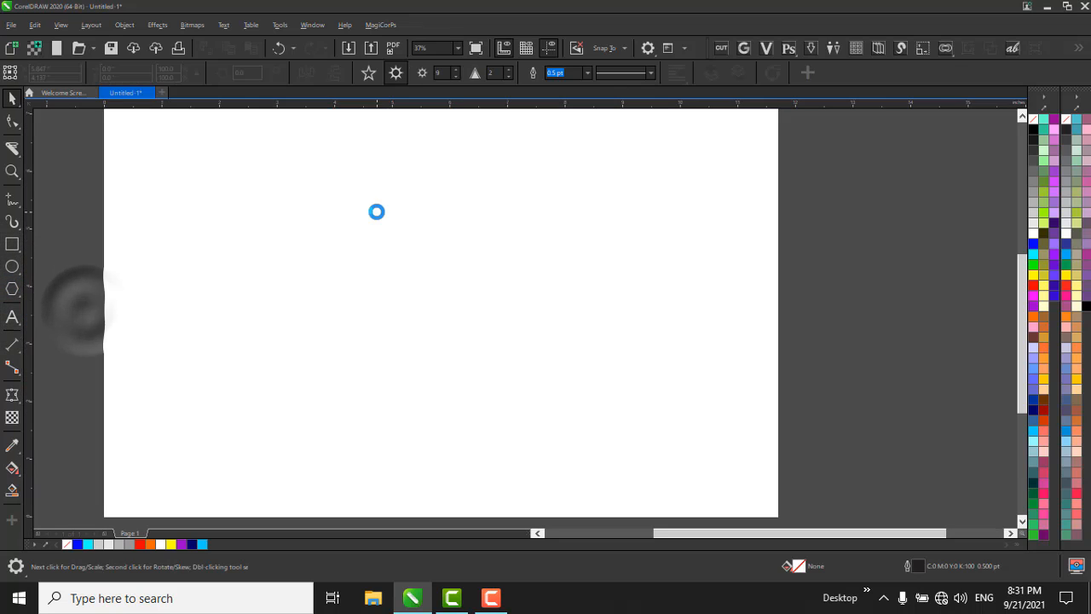
scroll(376, 211, "down", 2)
scroll(345, 307, "up", 2)
scroll(349, 273, "down", 2)
left_click_drag(327, 228, 442, 342)
scroll(375, 252, "up", 2)
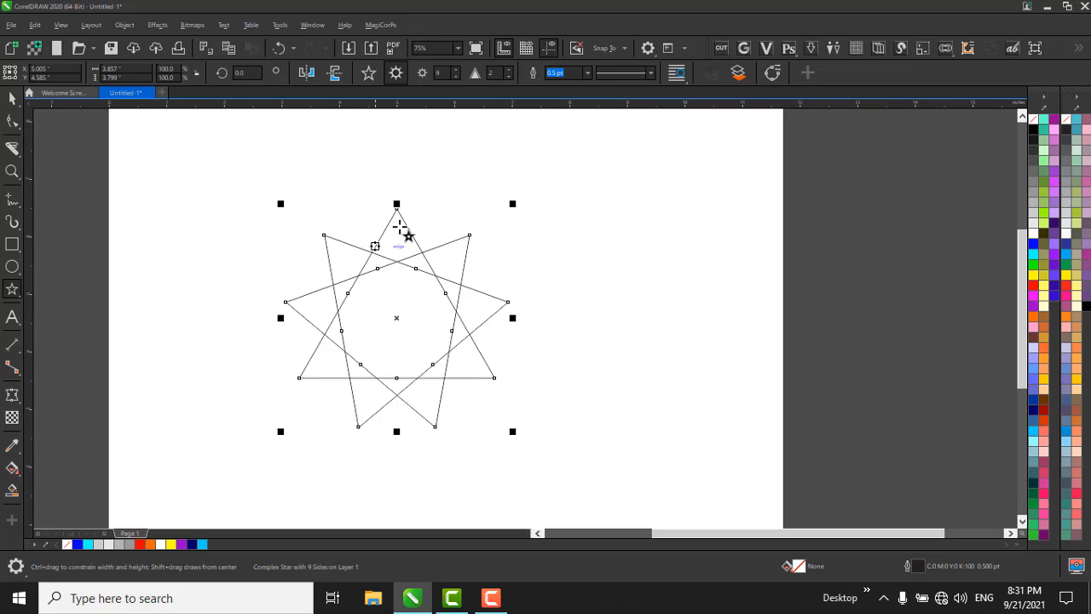
Draw a simple five-pointed star with sharpness 53, about 2.96 by 2.81 inches, to the right of the complex star.
left_click(369, 74)
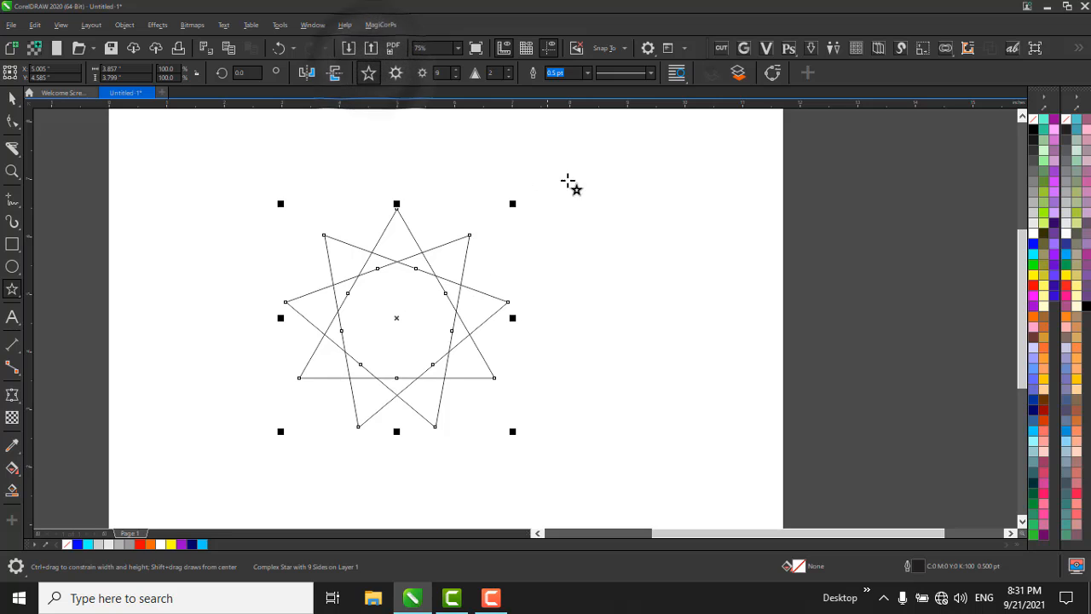
left_click_drag(570, 179, 748, 347)
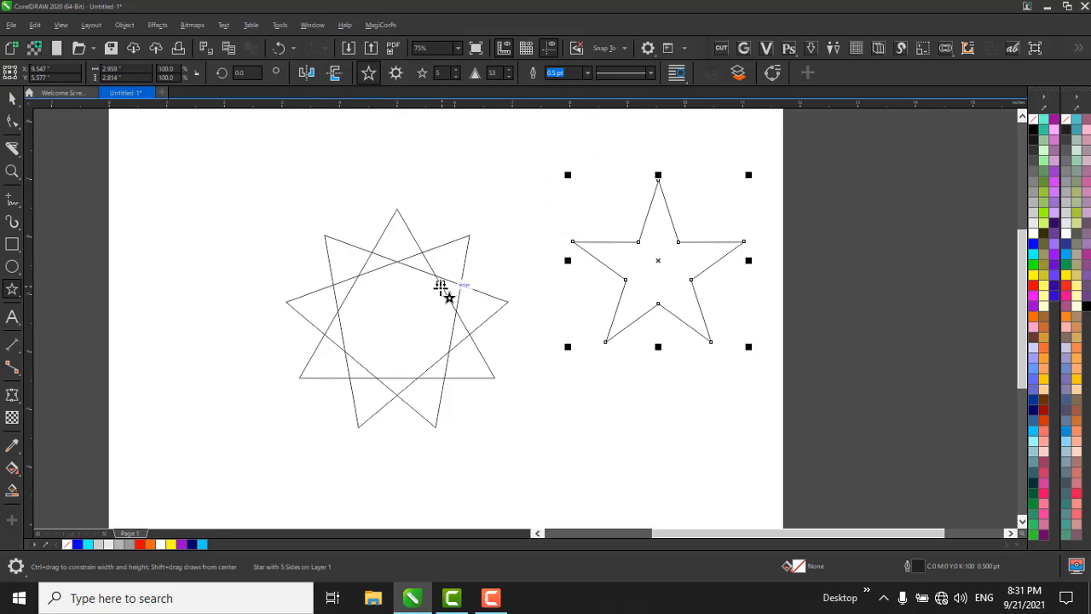
key("space")
Delete and restore the nine-pointed complex star, and move it horizontally away from the five-pointed star to X about 2.32 inches.
left_click(387, 281)
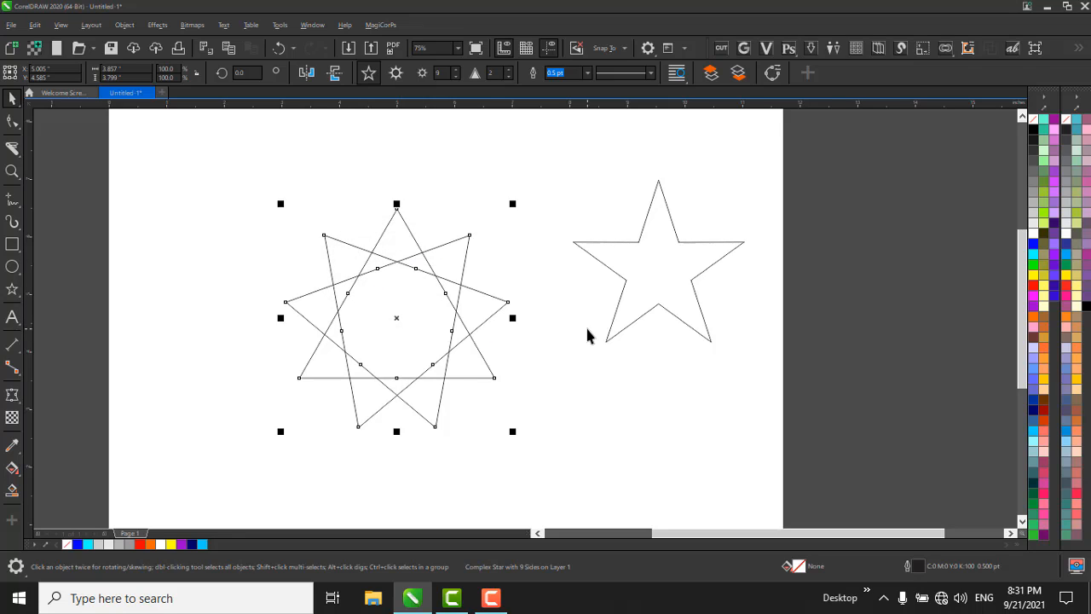
key("Delete")
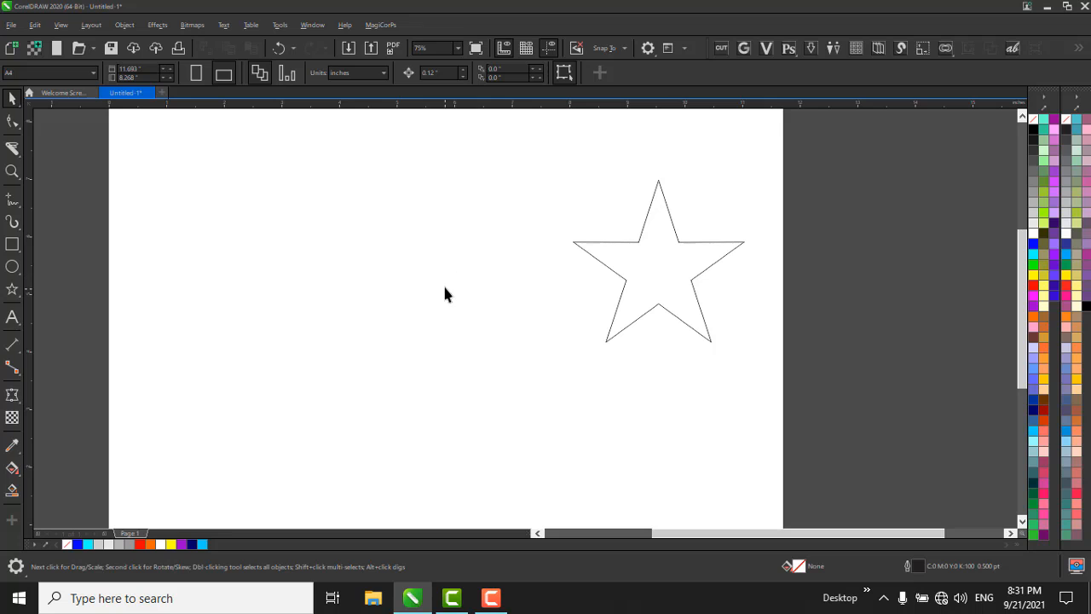
key("ctrl+z")
left_click_drag(390, 261, 238, 185)
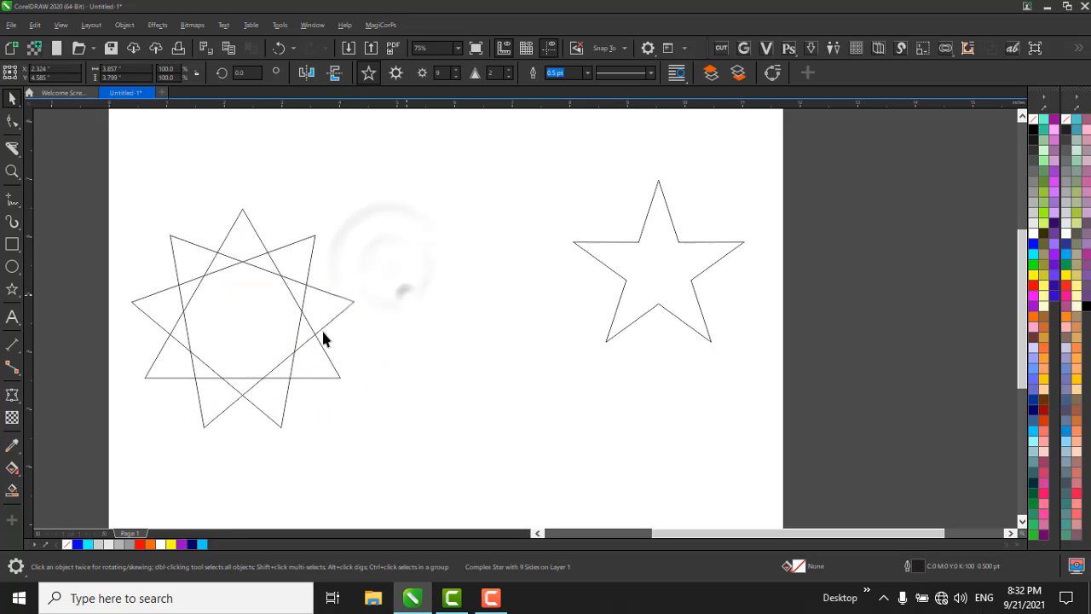
Draw a three-sided polygon about 3.34 by 2.89 inches between the complex star and the five-pointed star.
left_click(392, 285)
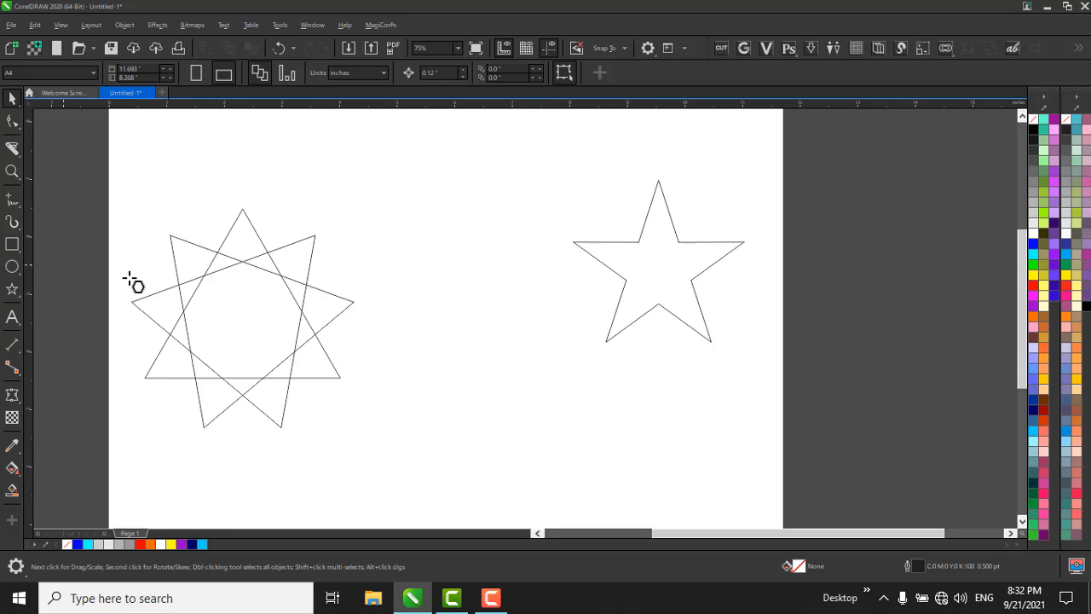
key("y")
left_click_drag(434, 268, 635, 443)
key("space")
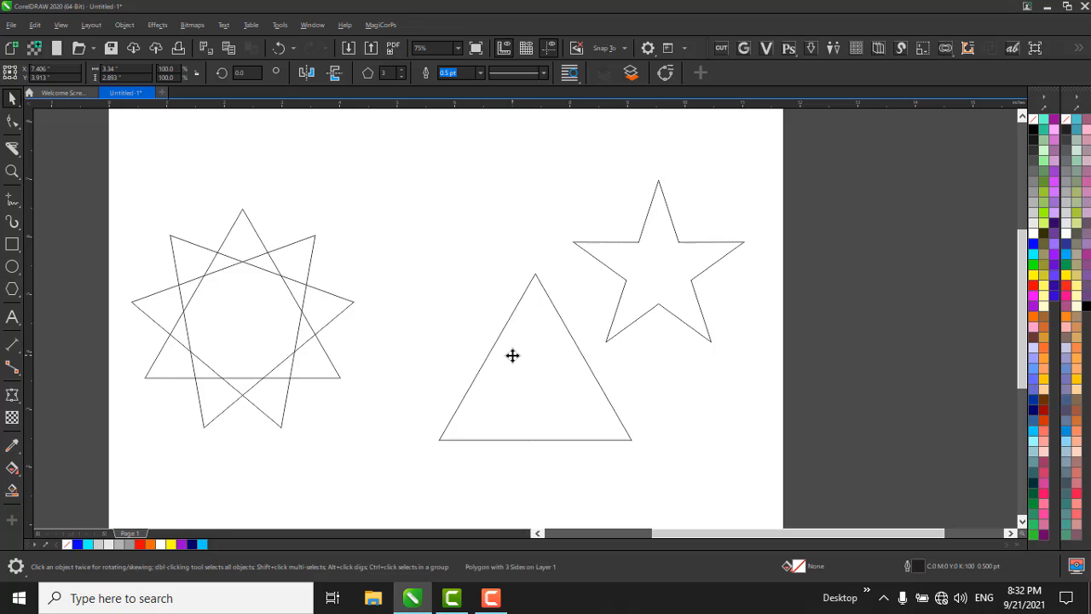
Try building a pattern from triangle copies rotated clockwise in 45-degree steps about the default centre, and undo the copies.
left_click(511, 353)
left_click_drag(641, 267, 696, 362)
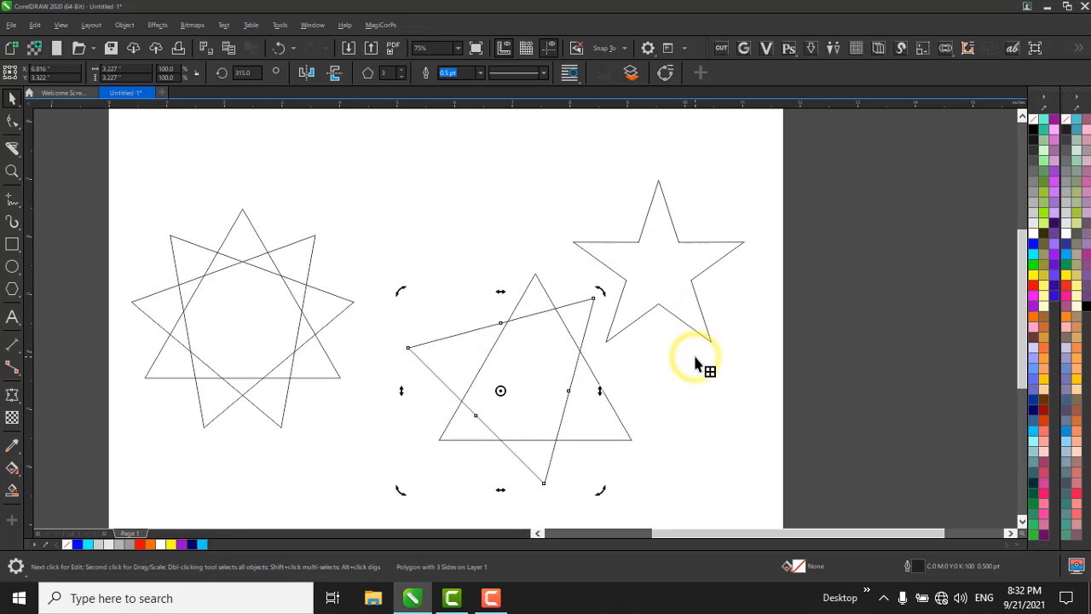
key("ctrl+r")
key("ctrl+r")
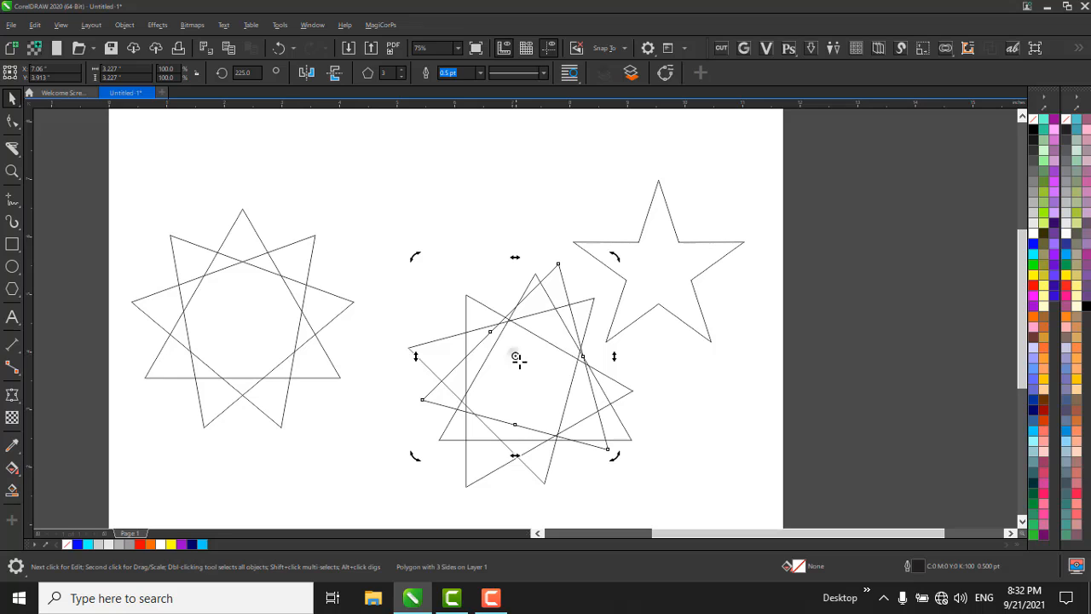
left_click_drag(517, 357, 529, 371)
key("ctrl+z")
key("ctrl+z")
key("ctrl+z")
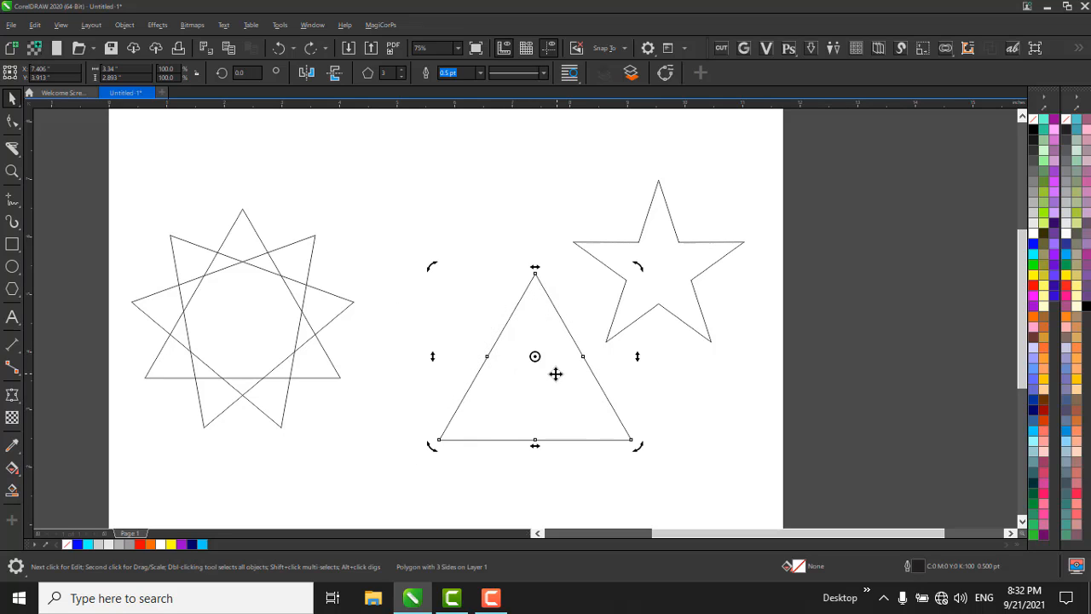
Move the triangle's rotation centre down to its centroid, and make three copies rotated clockwise in 30-degree steps to form a twelve-pointed star.
left_click_drag(535, 375, 535, 385)
left_click_drag(635, 266, 681, 345)
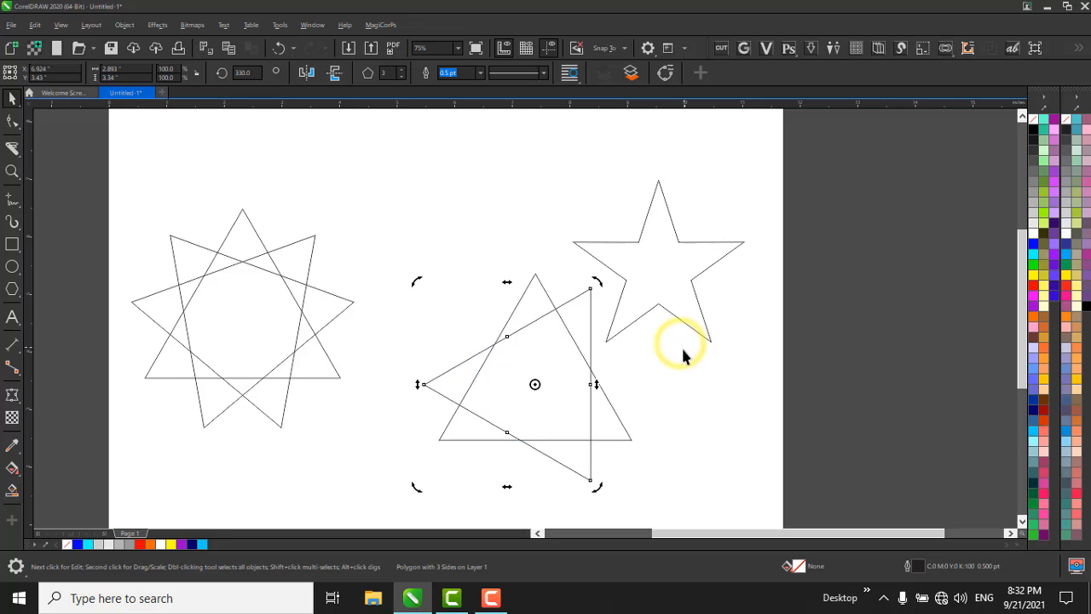
key("ctrl+r")
key("ctrl+r")
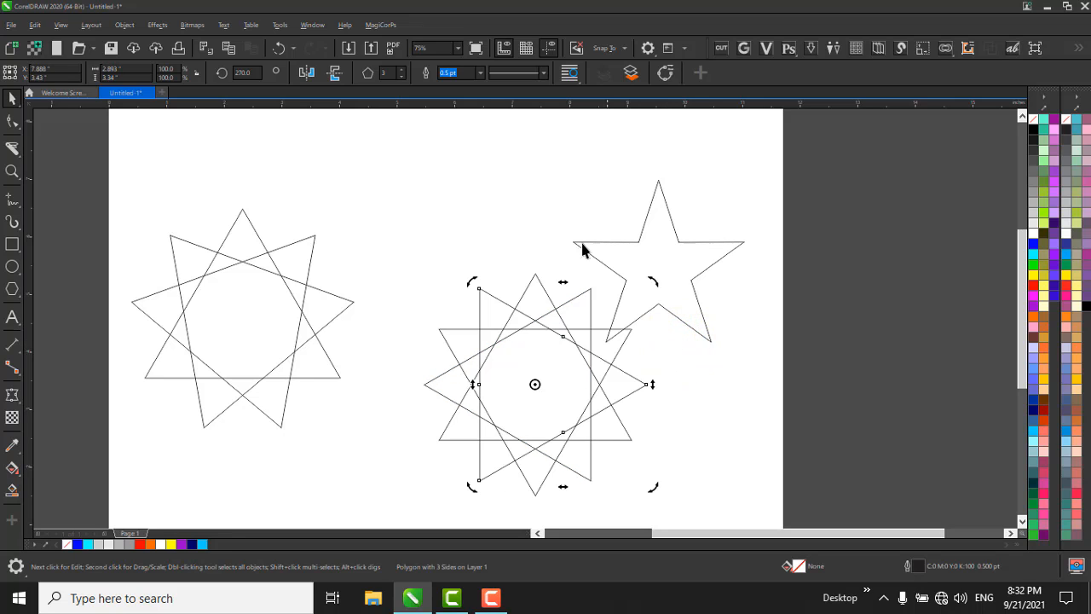
Delete the twelve-pointed star made of rotated triangles and the nine-pointed complex star.
scroll(479, 295, "down", 1)
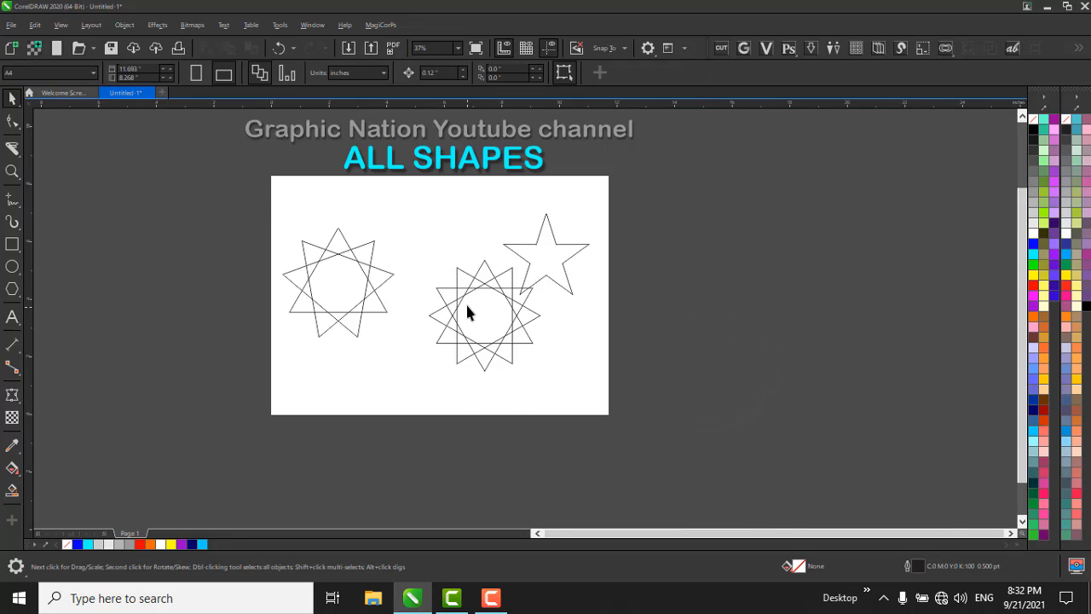
scroll(465, 302, "up", 1)
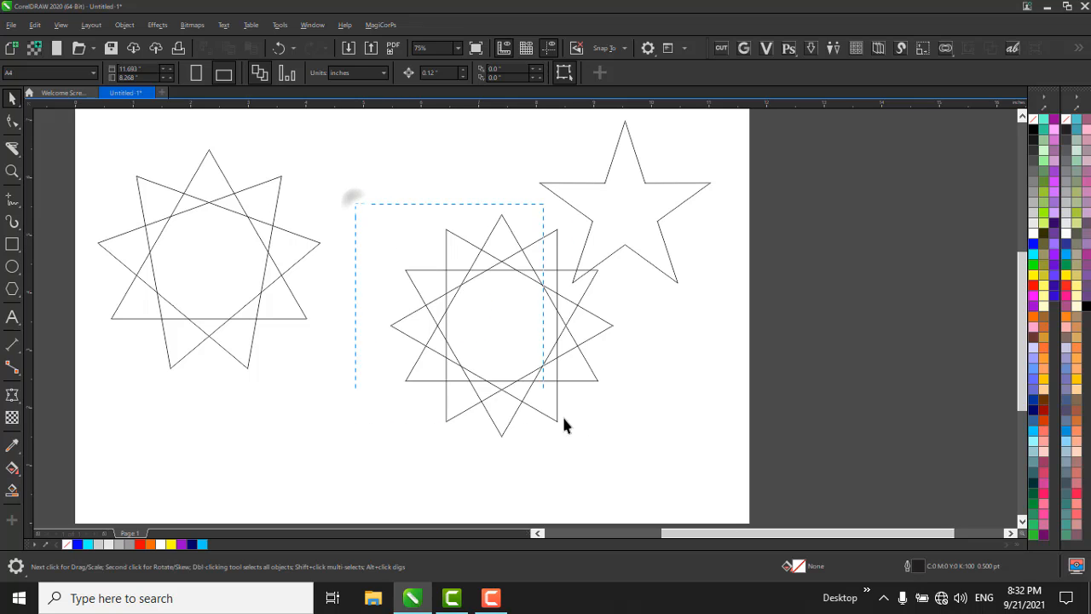
left_click_drag(563, 425, 659, 488)
key("Delete")
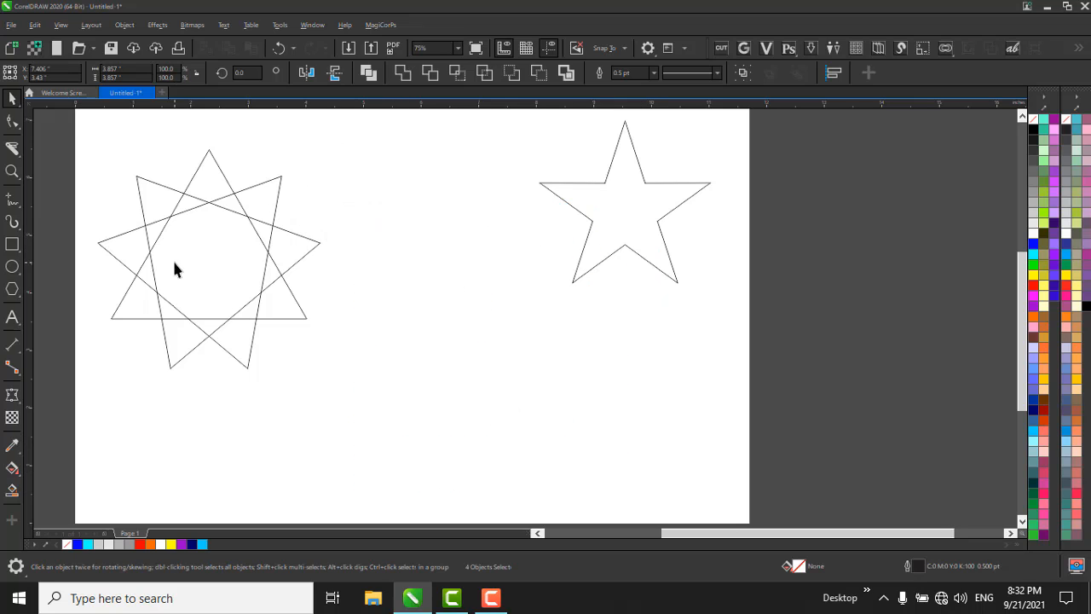
left_click(174, 269)
Move the five-pointed star to about X 2.66, Y 5.13 inches, and set its number of points to 9.
left_click(648, 183)
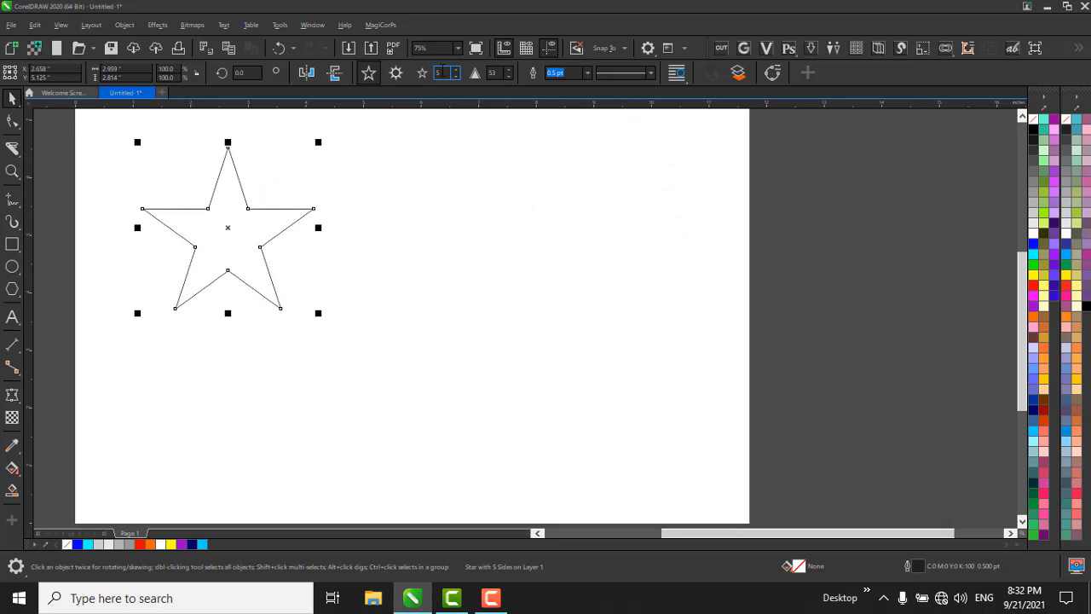
left_click(455, 70)
left_click(455, 70)
left_click(456, 70)
left_click(455, 70)
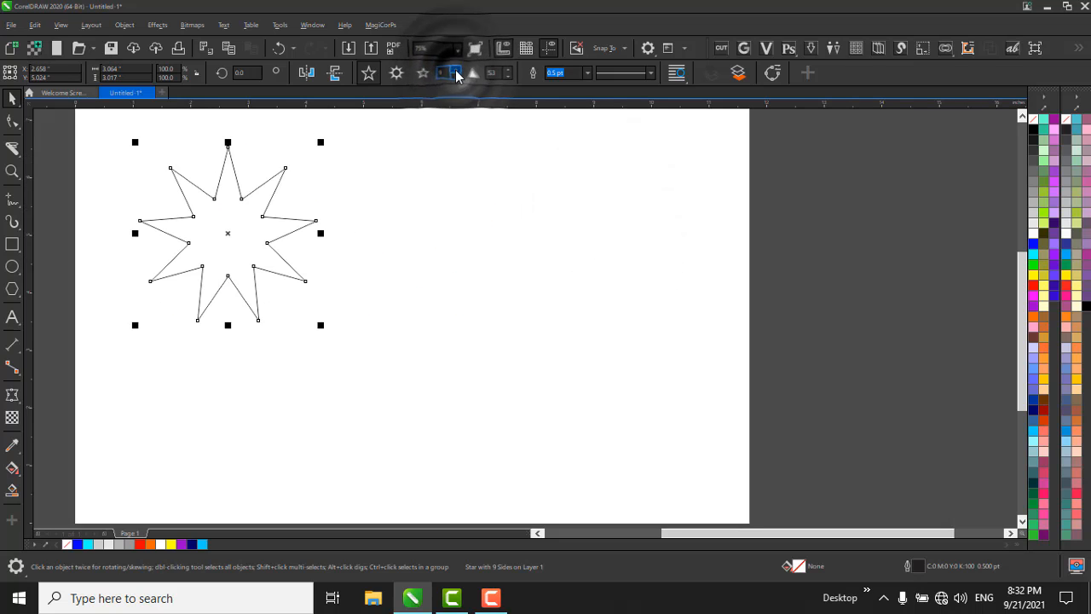
Set the star's number of points to 6.
scroll(224, 168, "up", 2)
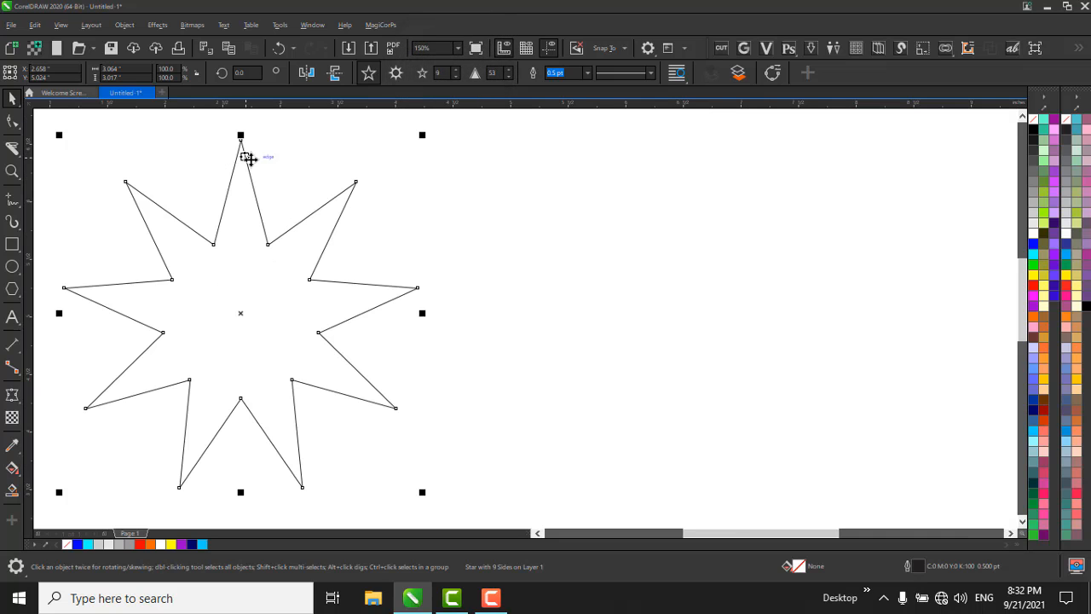
left_click(456, 76)
left_click(456, 76)
left_click(455, 76)
scroll(575, 158, "down", 2)
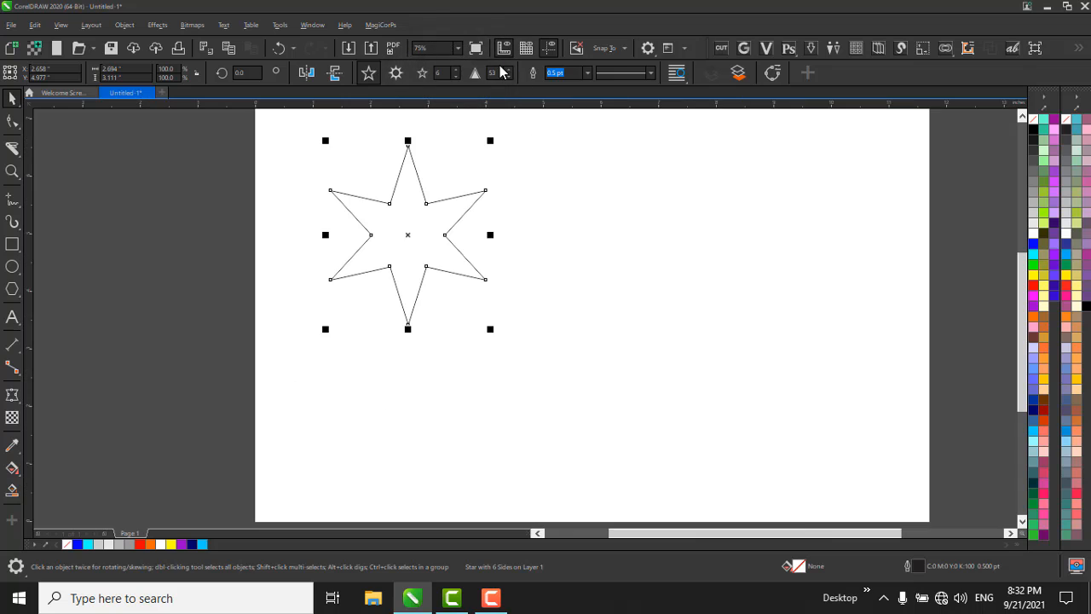
Sharpen the six-pointed star by moving one of its inner nodes towards the centre with the Shape tool.
scroll(429, 193, "up", 2)
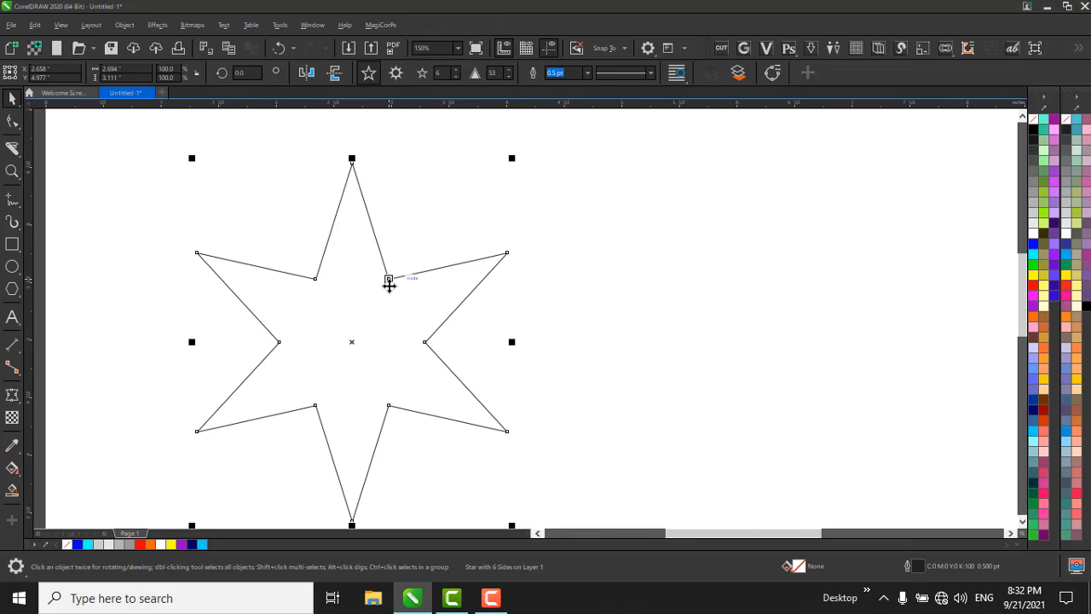
left_click(389, 283)
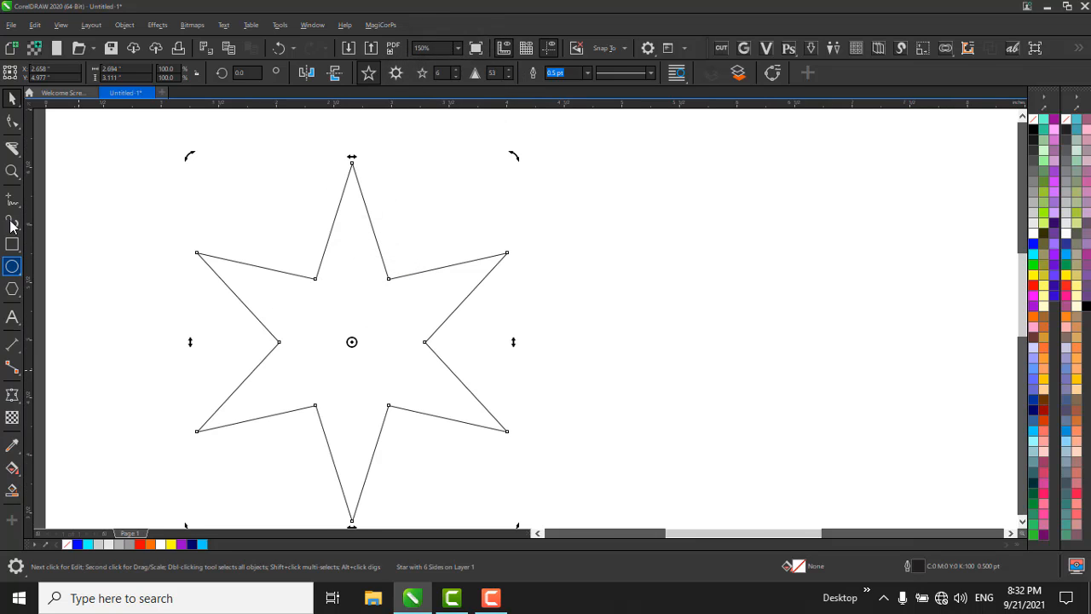
left_click(11, 122)
mouse_move(389, 280)
left_mouse_down()
mouse_move(386, 321)
mouse_move(390, 280)
mouse_move(386, 300)
left_mouse_up()
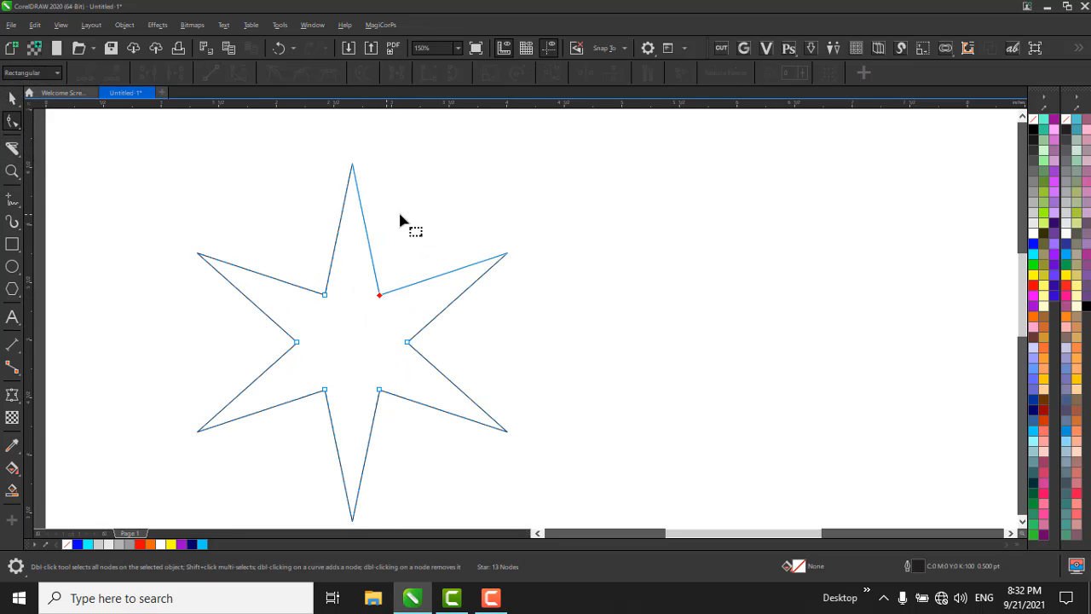
key("space")
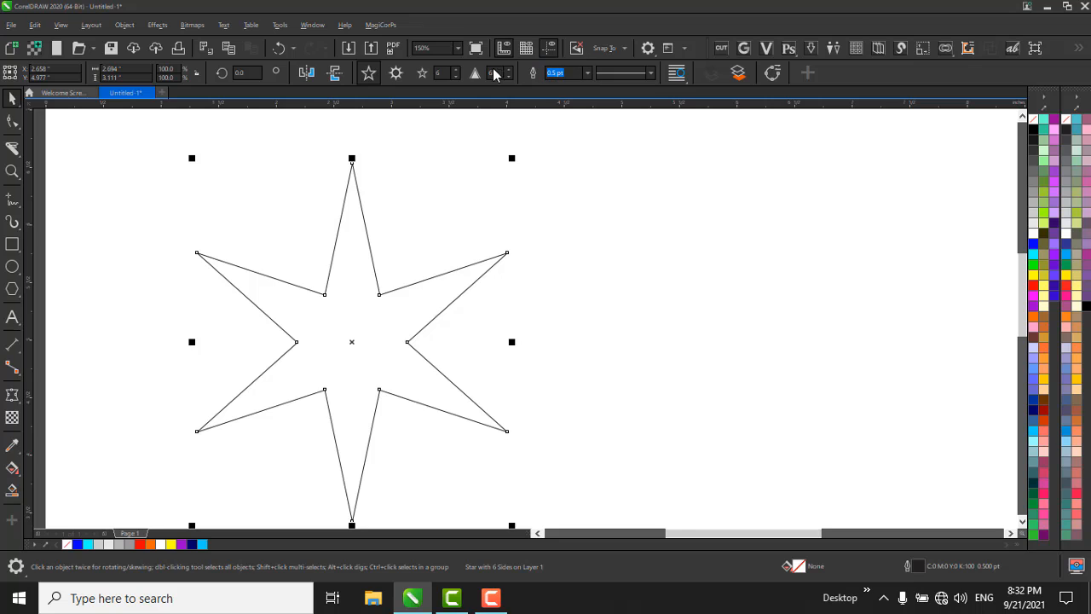
Increase the six-pointed star's sharpness to make narrow spikes, and bring it back down to 54.
left_click_drag(510, 59, 510, 57)
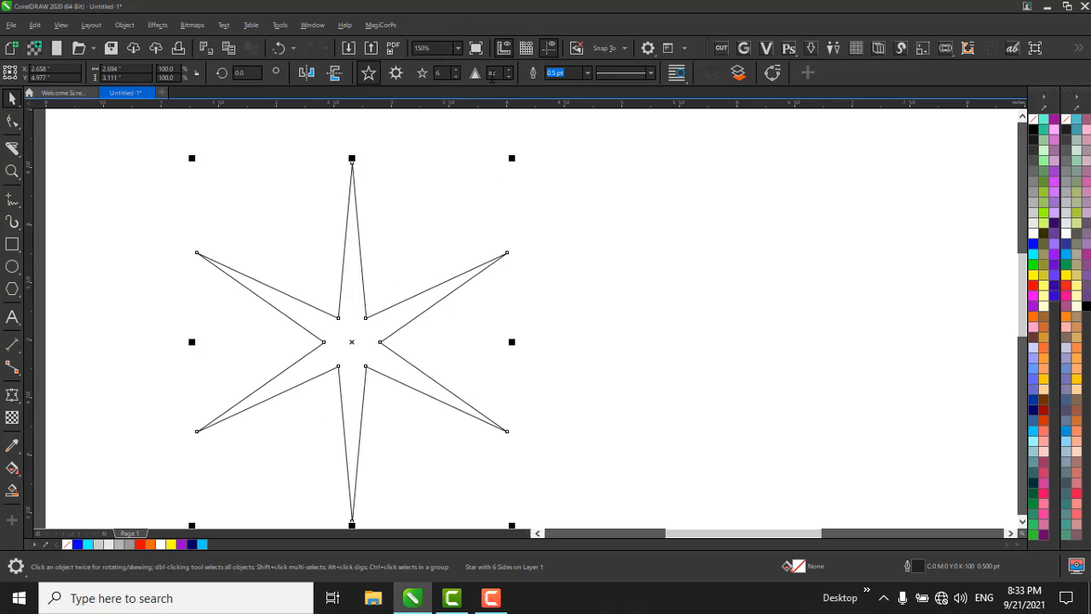
left_click_drag(506, 95, 494, 99)
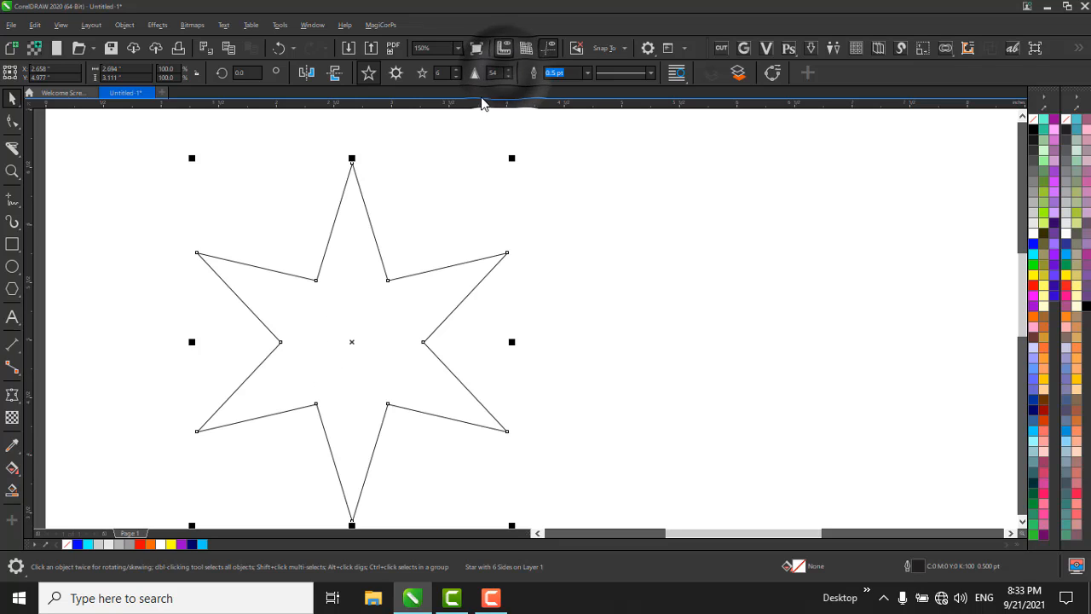
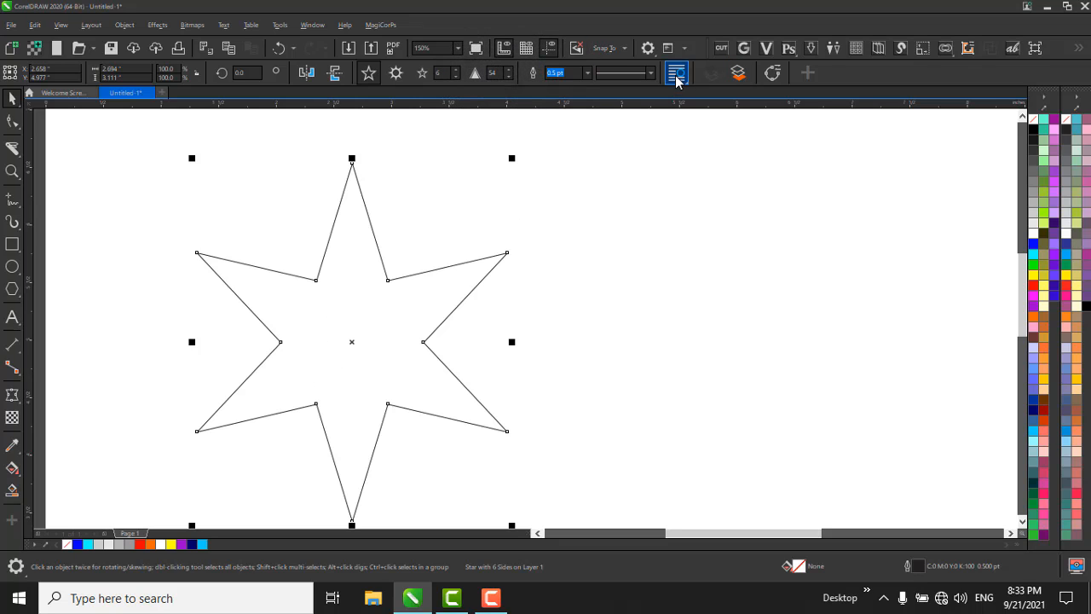
Convert the six-pointed star to curves and try moving one of its inner nodes on its own.
left_click(774, 73)
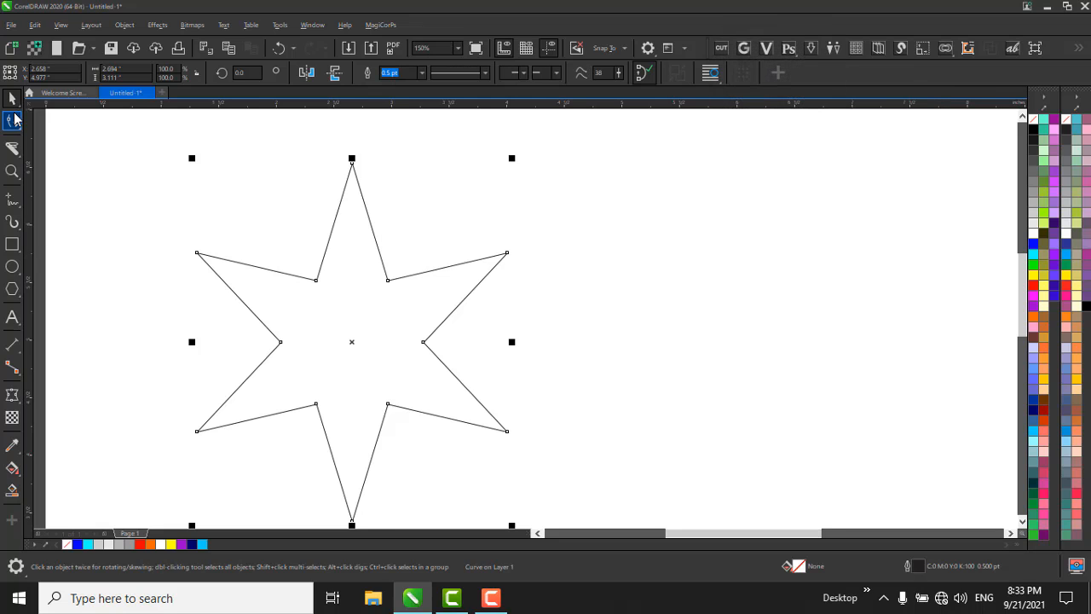
left_click(13, 120)
left_click_drag(388, 279, 411, 240)
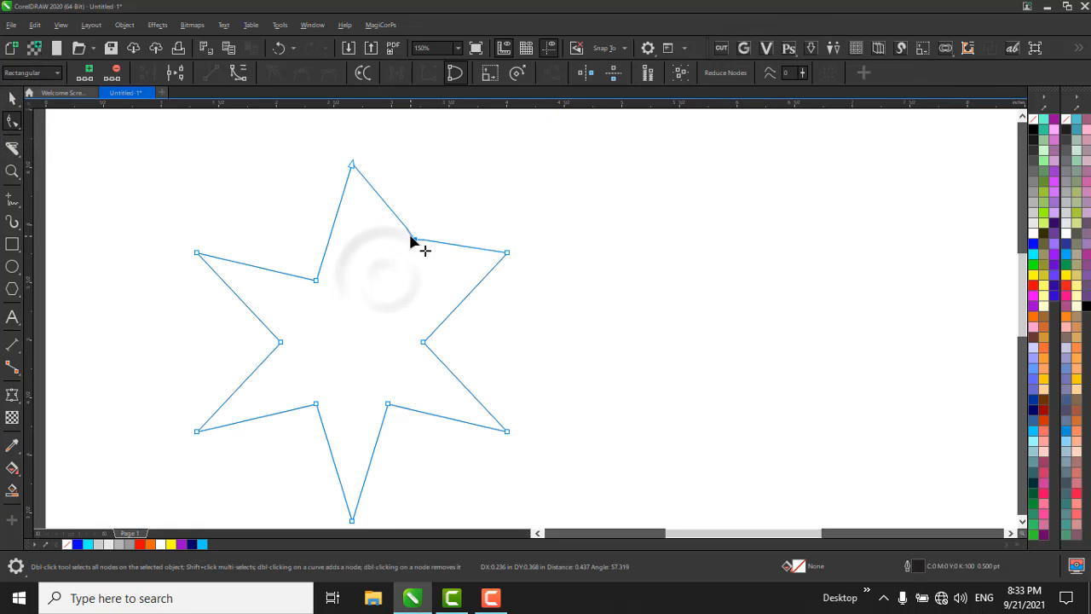
key("ctrl+z")
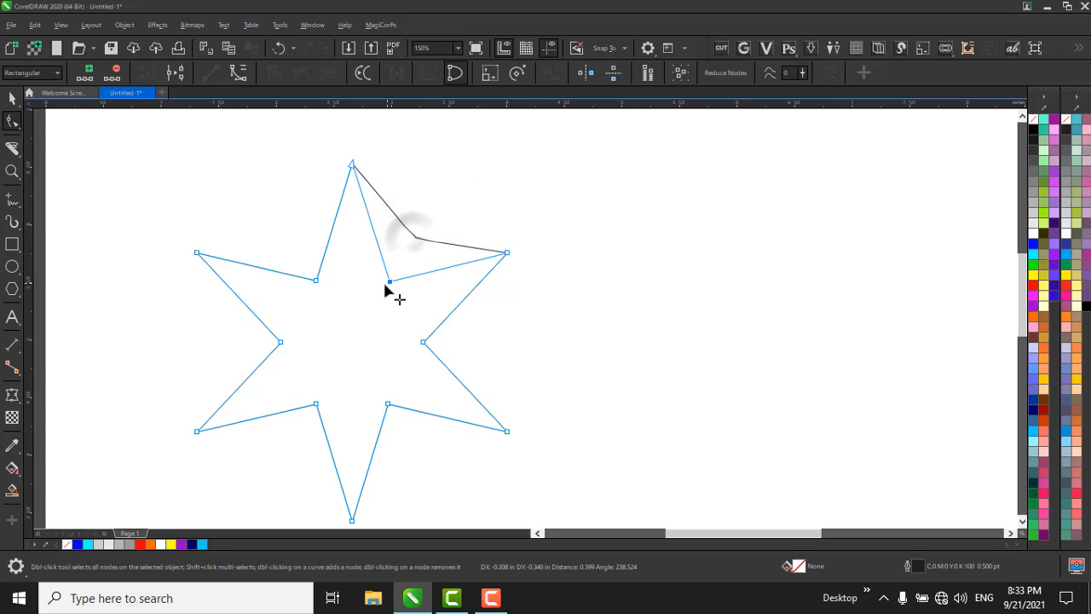
left_click_drag(385, 283, 373, 298)
key("ctrl+z")
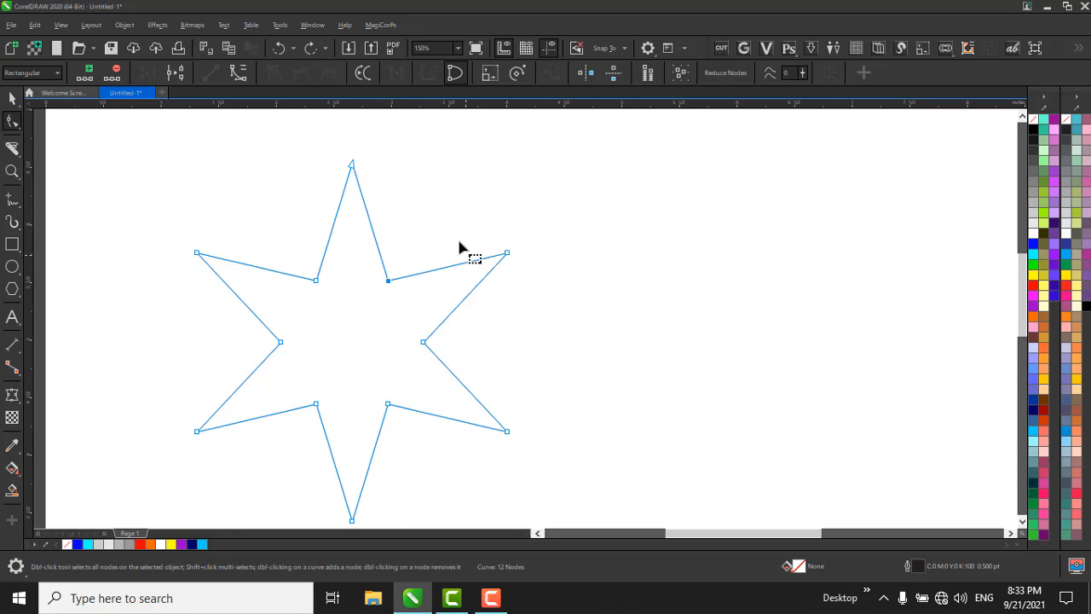
key("ctrl+z")
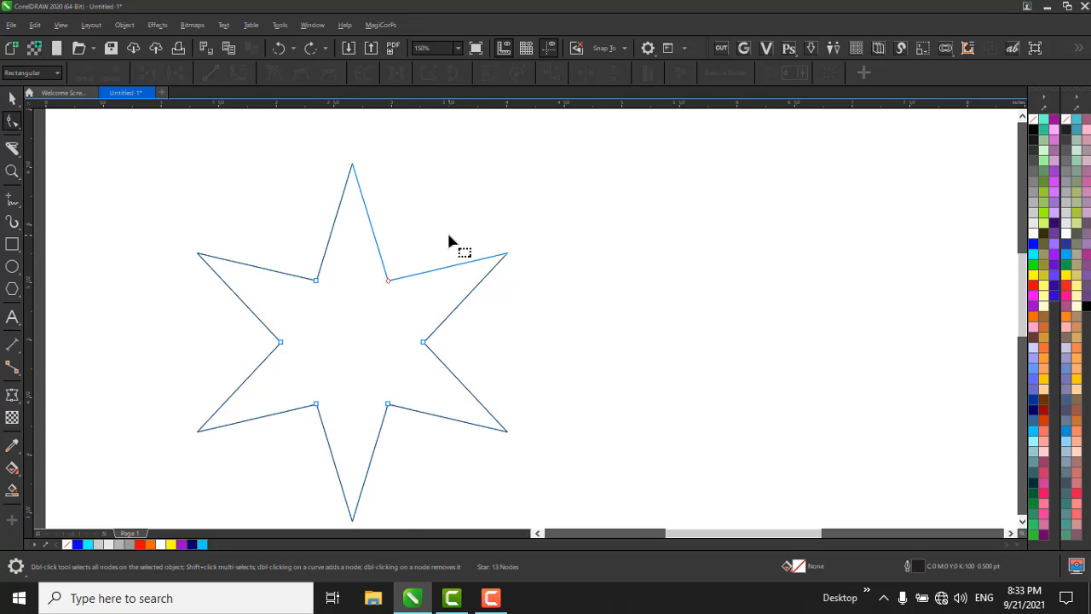
Sharpen all spikes of the six-pointed star together by moving one inner node towards the centre.
left_click(354, 165)
left_click_drag(393, 282, 372, 295)
scroll(388, 247, "down", 2)
key("space")
left_click(448, 314)
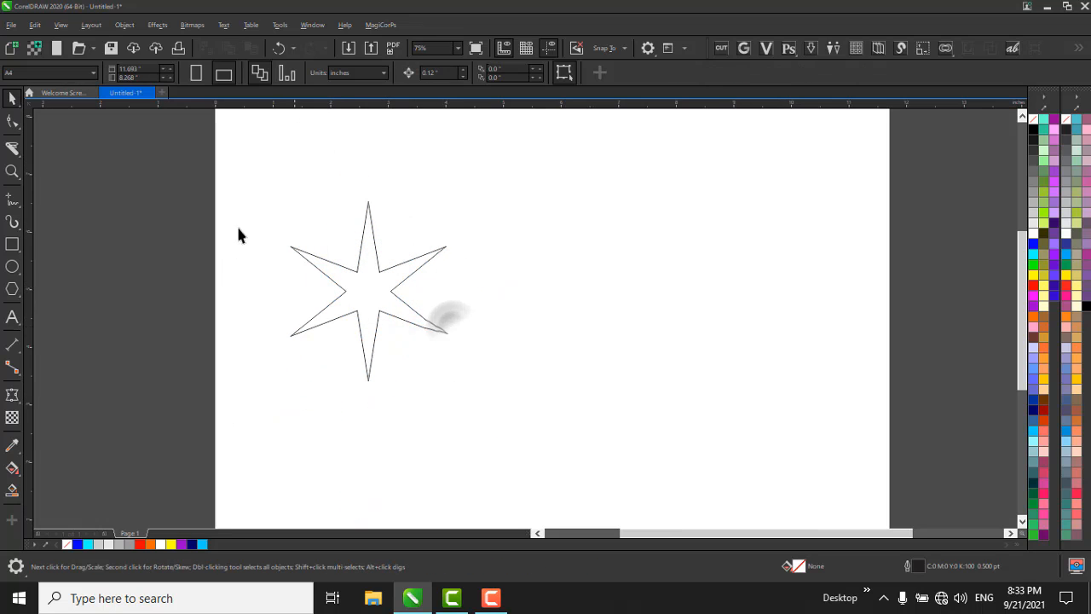
Delete the star and draw a symmetrical spiral with 4 revolutions, about 1.89 inches wide, in the page's upper-left area.
left_click_drag(225, 178, 516, 463)
key("Delete")
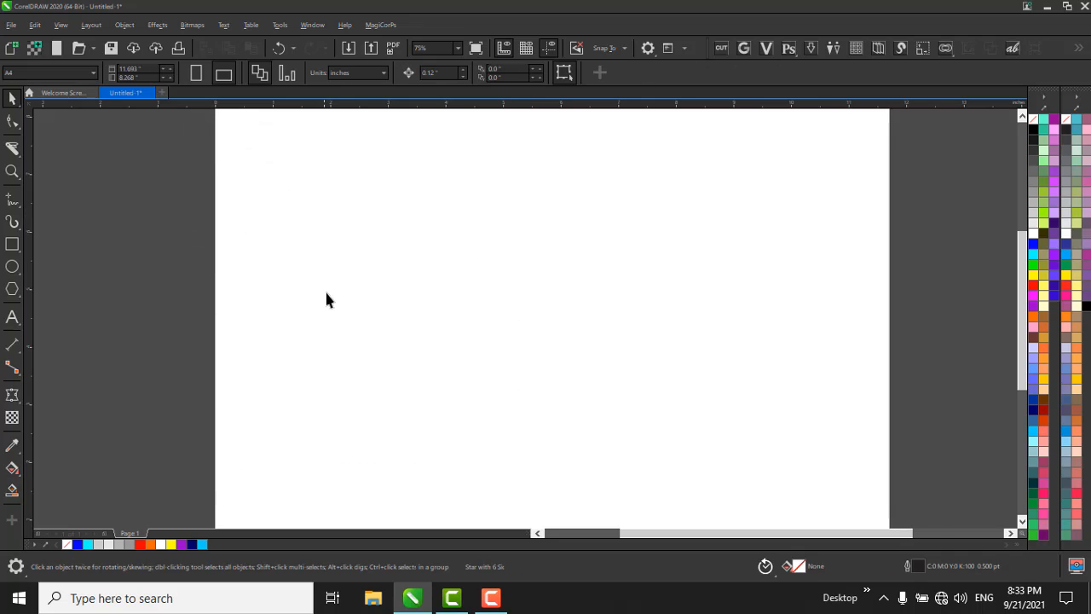
left_click(12, 292)
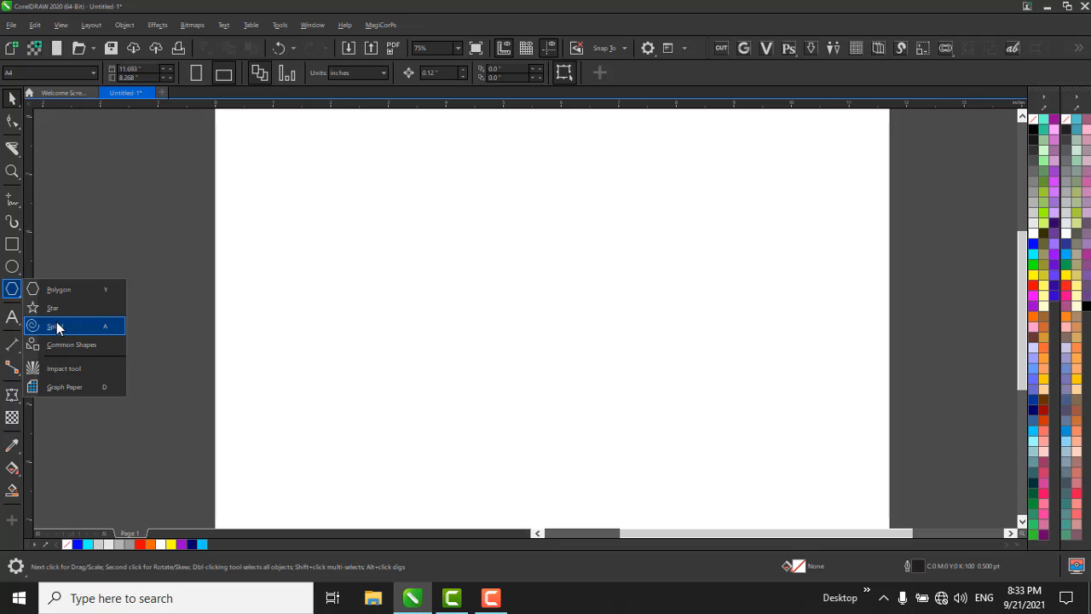
left_click(57, 328)
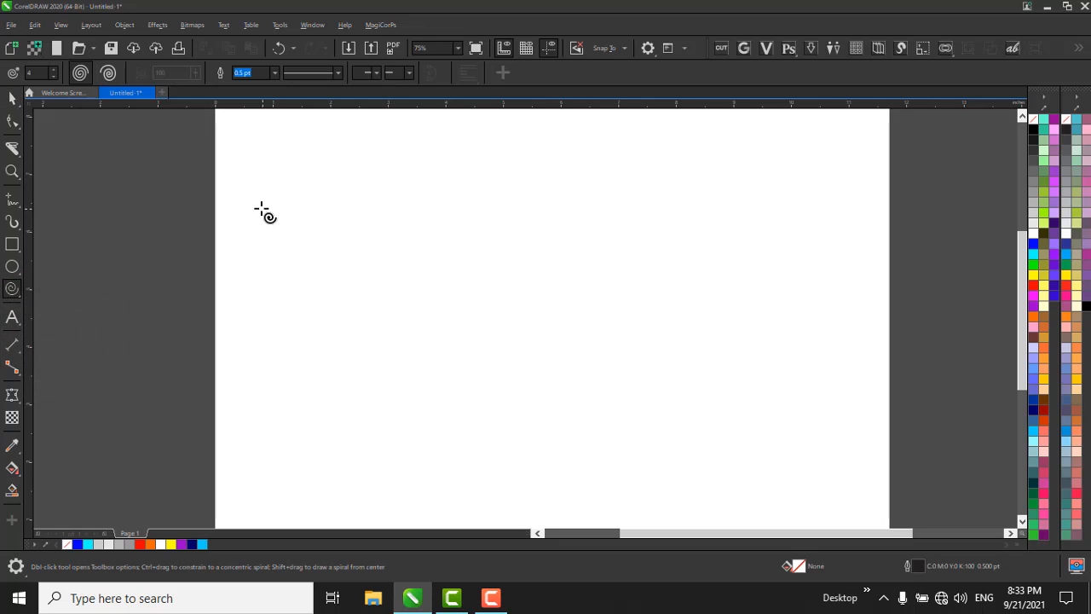
left_click_drag(261, 208, 350, 298)
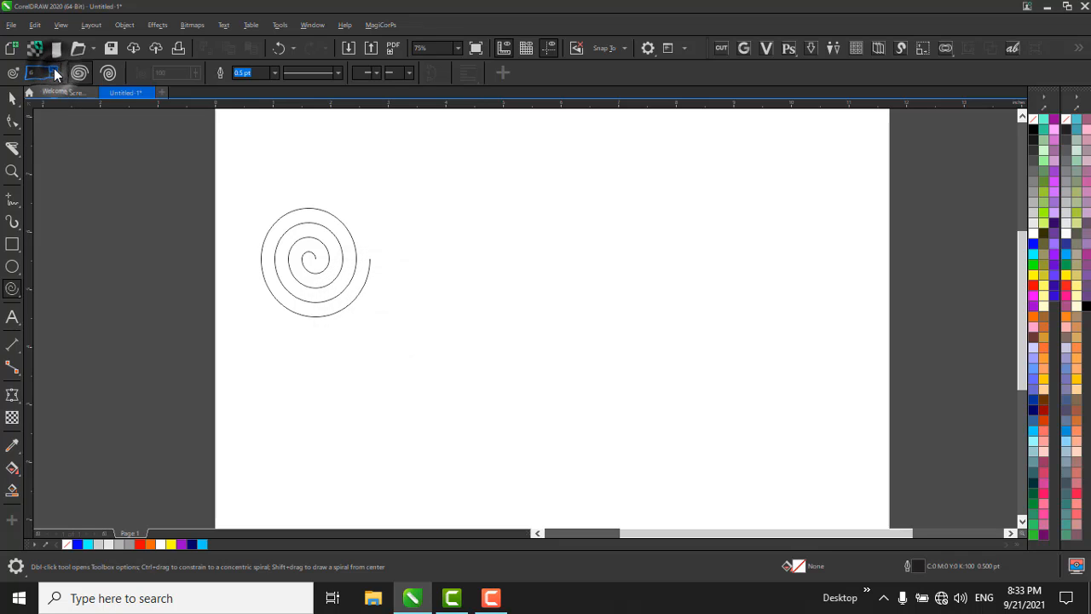
Try out spirals with 7 and with 3 revolutions beside the first spiral, and delete each of them.
left_click_drag(318, 178, 609, 372)
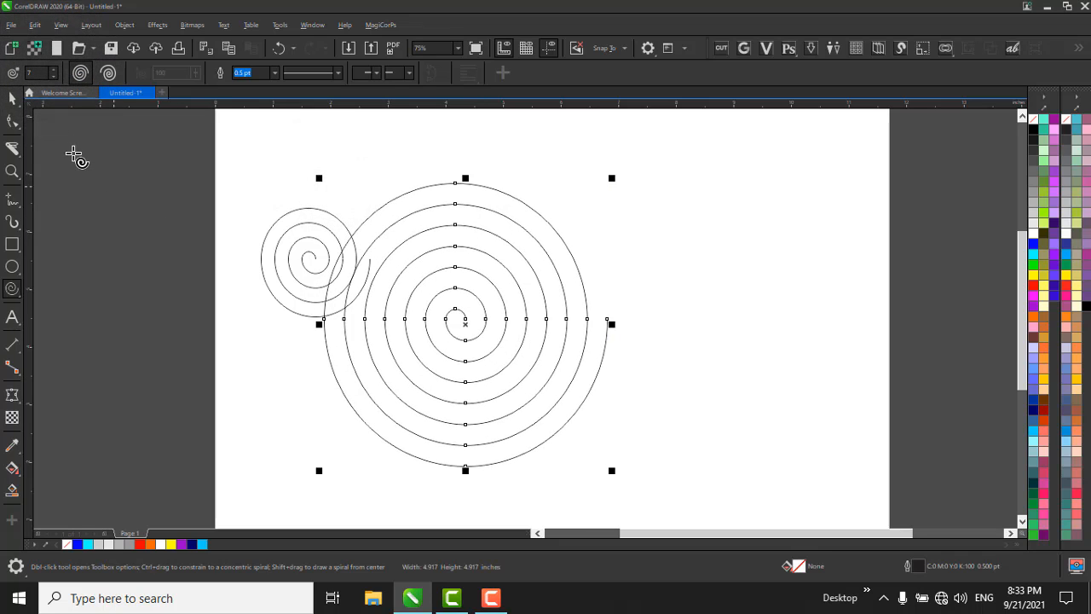
key("Delete")
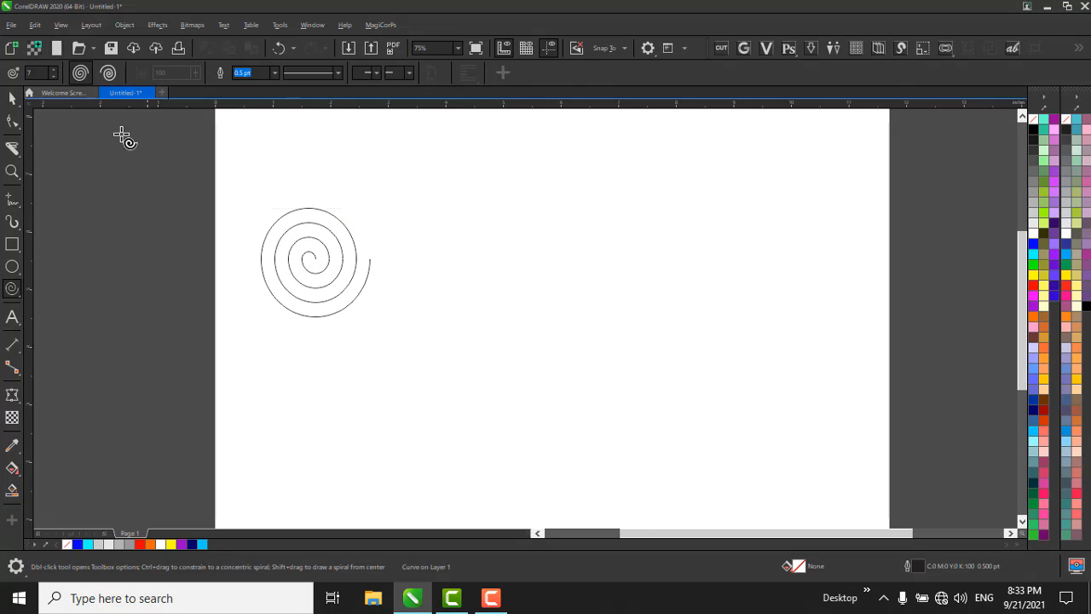
left_click(53, 76)
left_click(53, 77)
left_click(52, 76)
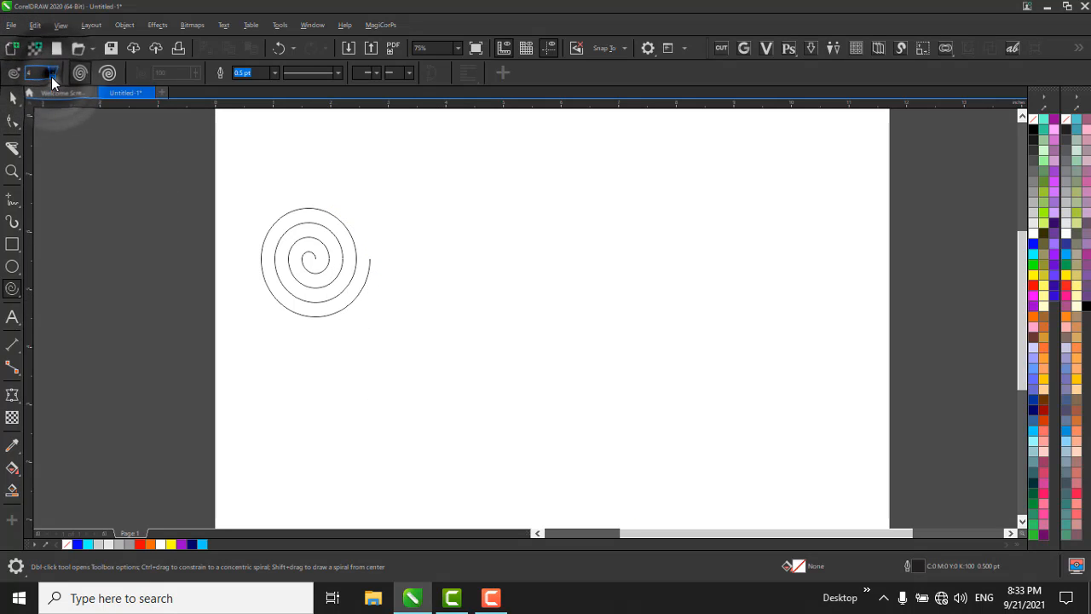
left_click(51, 77)
left_click_drag(358, 190, 499, 316)
key("space")
key("Delete")
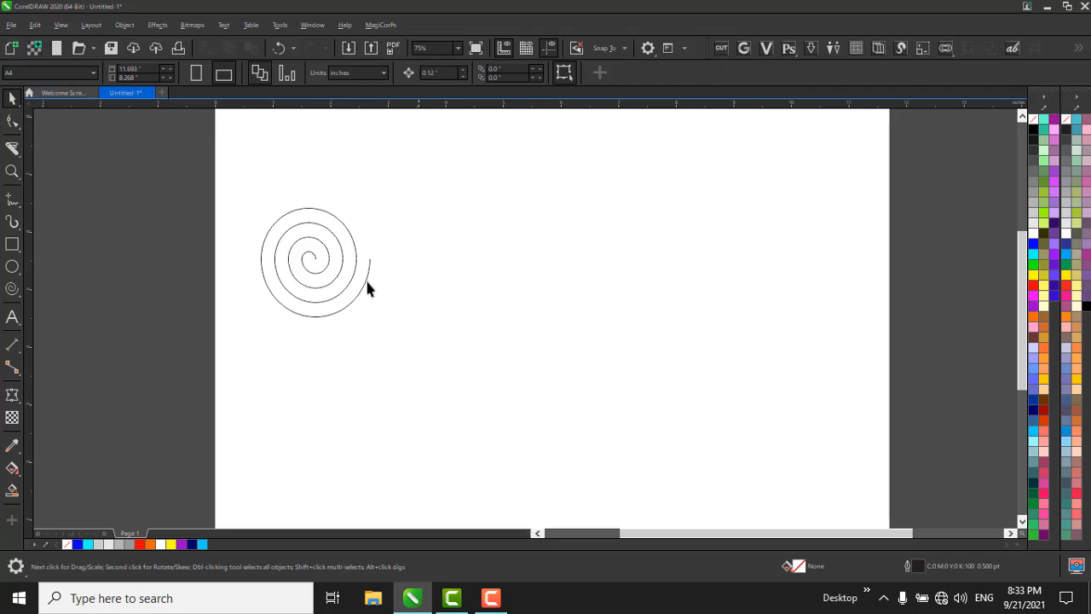
Mirror a copy of the spiral horizontally to its right so that the outer ends meet.
left_click(327, 269)
scroll(334, 268, "up", 2)
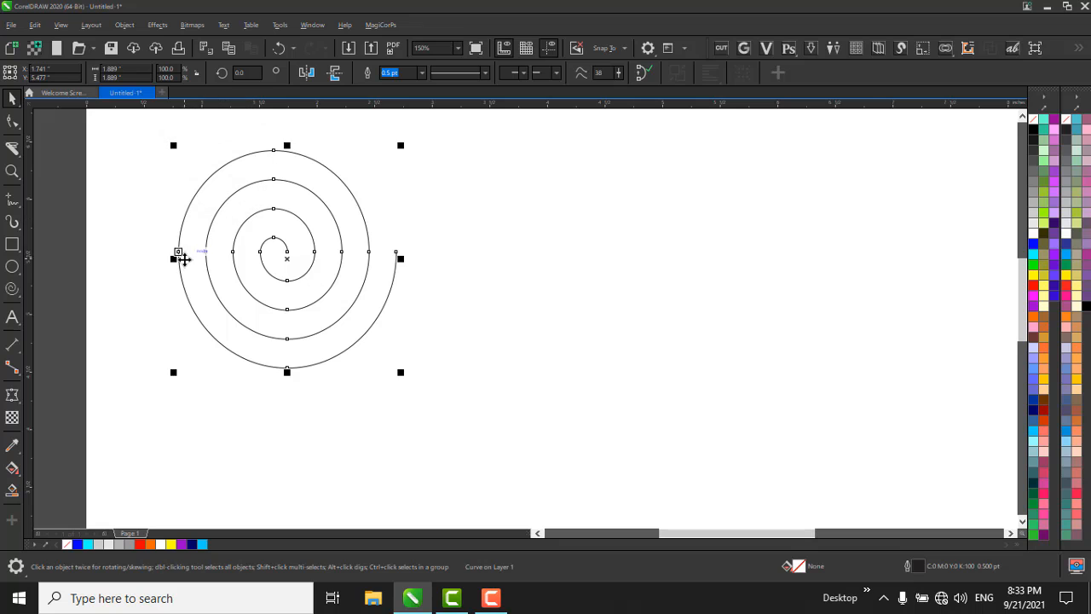
left_click_drag(173, 260, 474, 297)
scroll(425, 236, "down", 2)
Mirror a copy of the spiral pair vertically below it so the two rows touch.
left_click_drag(206, 149, 563, 460)
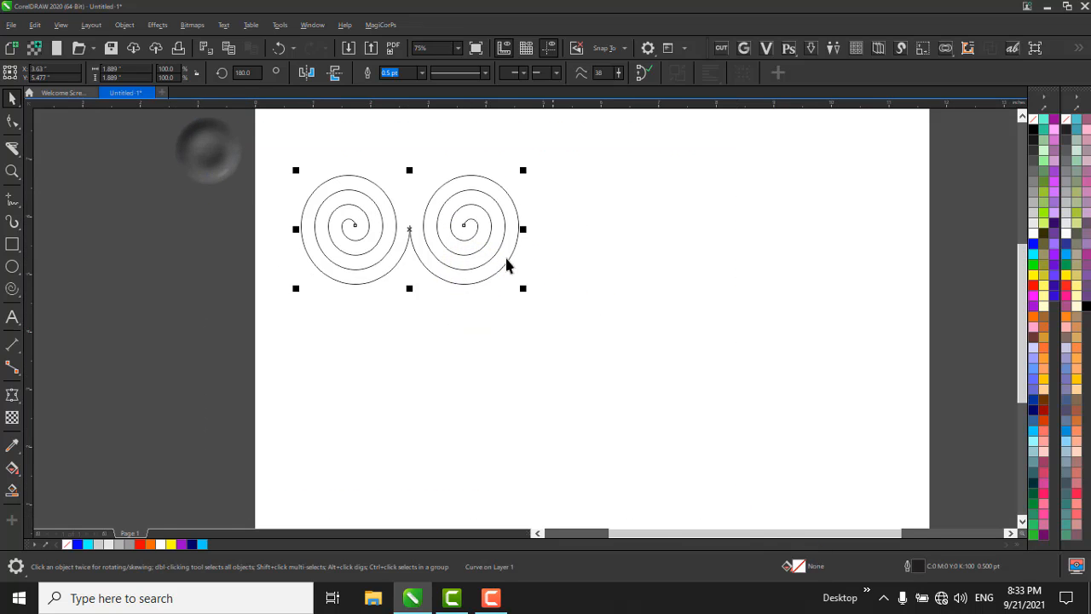
left_click_drag(421, 309, 433, 343)
left_click(608, 288)
left_click_drag(304, 149, 642, 405)
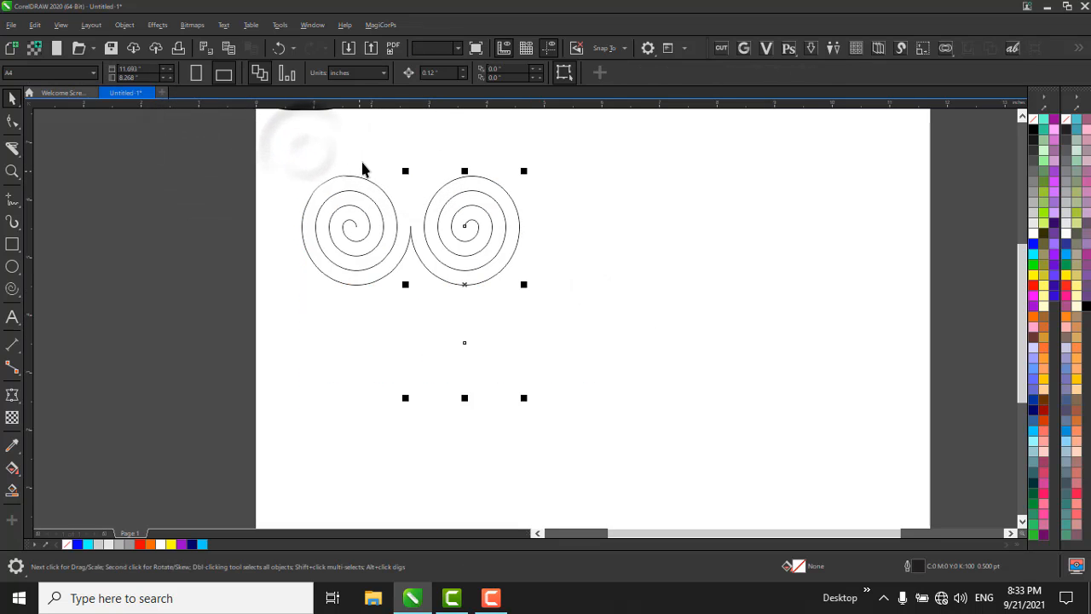
left_click_drag(267, 165, 598, 404)
left_click(591, 316)
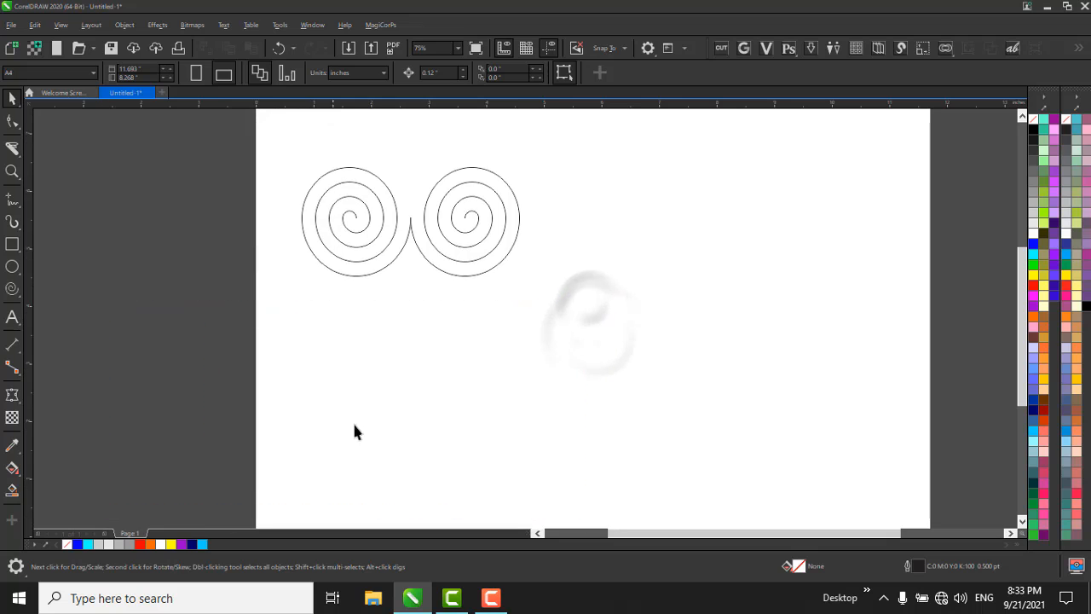
left_click_drag(566, 248, 243, 426)
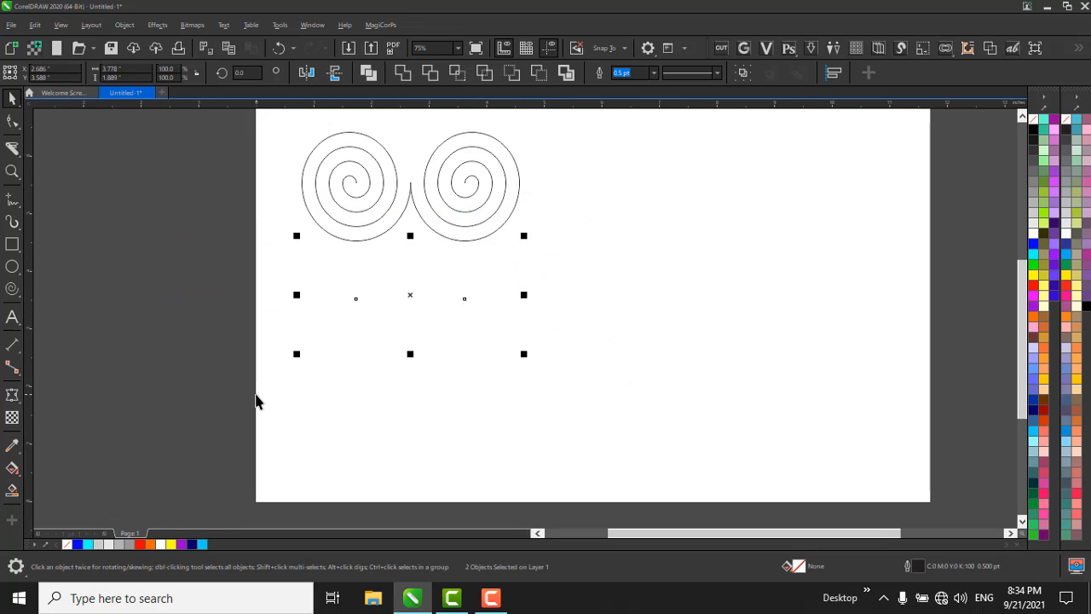
left_click(187, 324)
left_click_drag(445, 276, 271, 110)
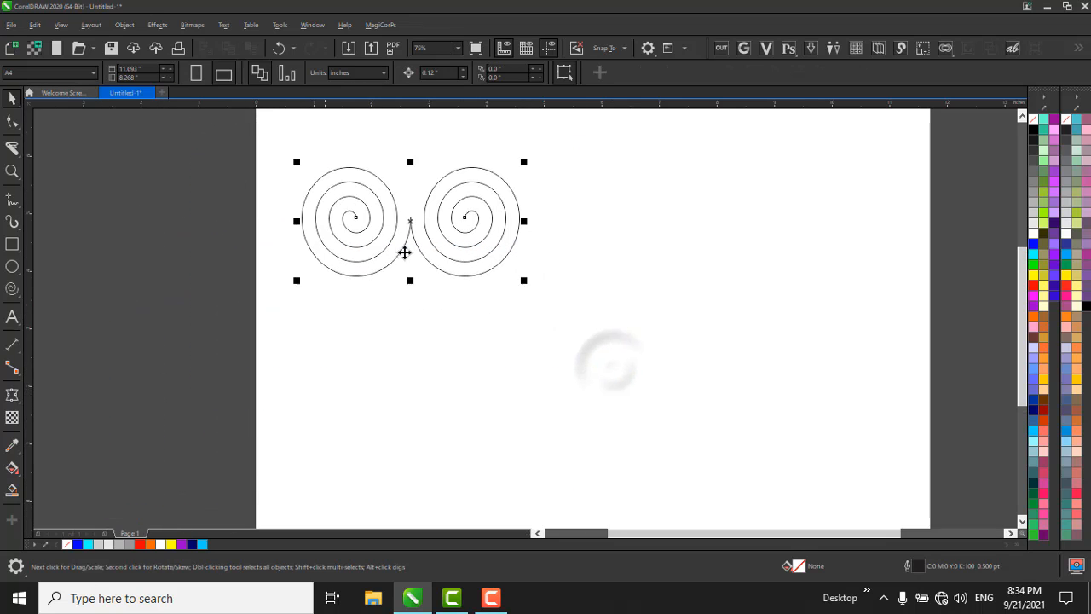
left_click_drag(410, 162, 428, 320)
left_click(475, 304)
left_click(564, 265)
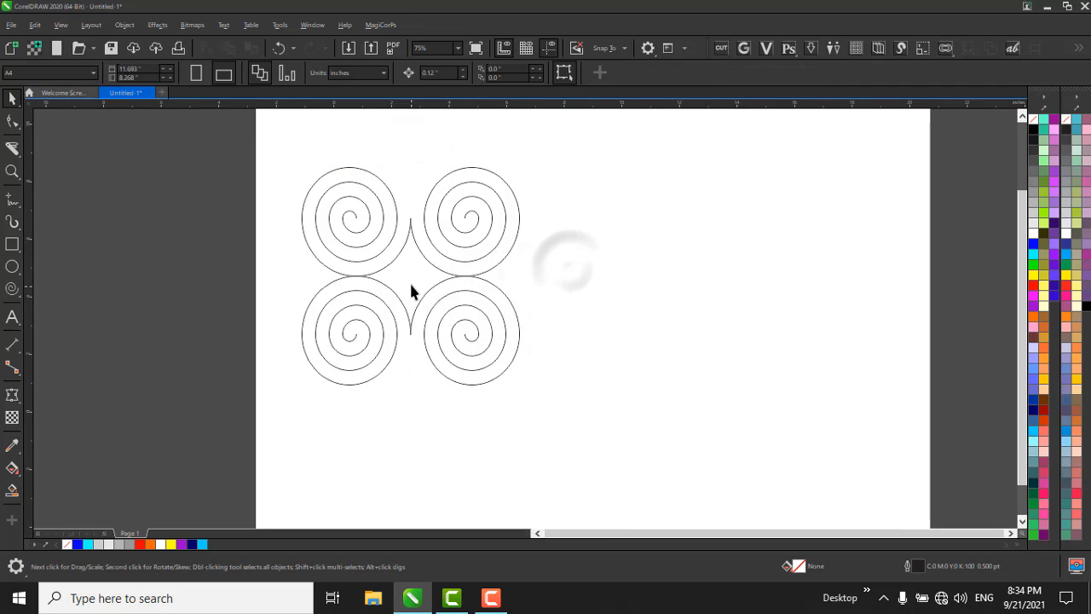
Draw a square about 0.64 inches wide, rotate it 45 degrees and centre it between the four spirals.
scroll(409, 283, "down", 1)
scroll(409, 283, "up", 1)
scroll(397, 287, "up", 1)
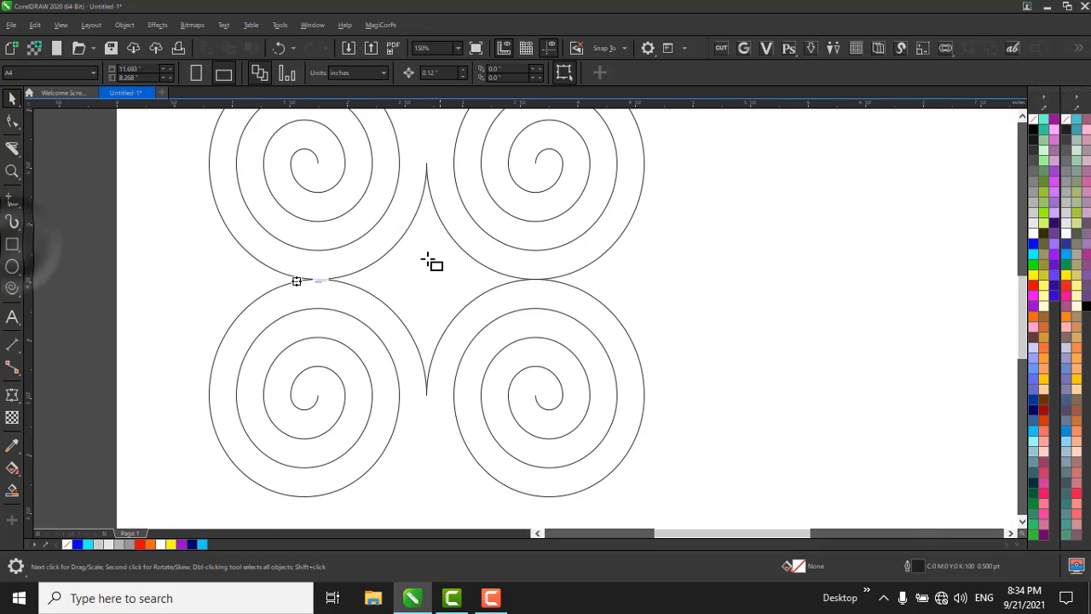
left_click_drag(426, 258, 500, 331)
key("space")
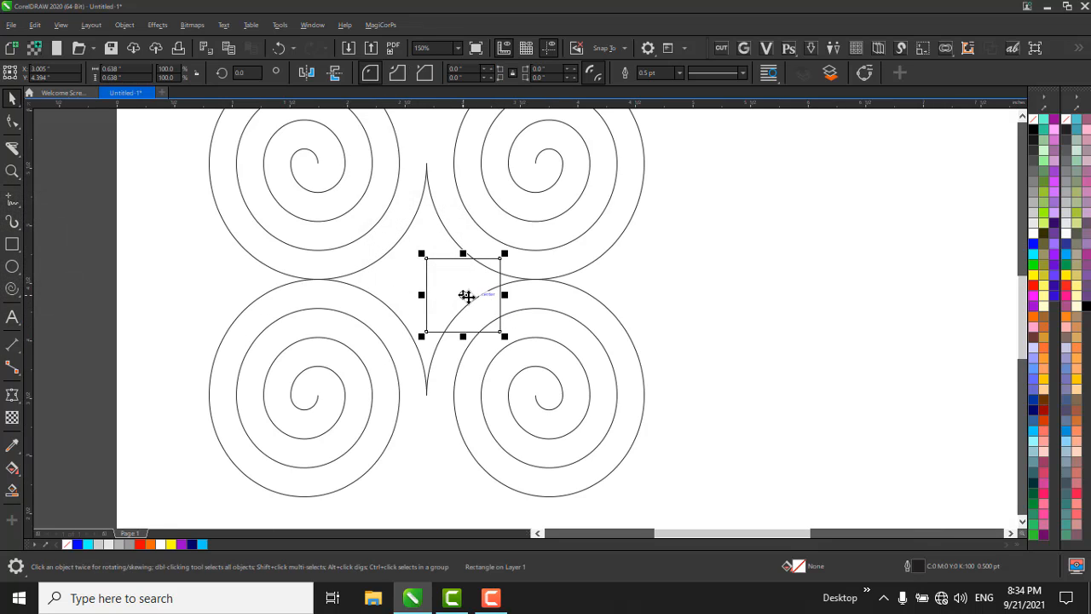
left_click(462, 296)
left_click_drag(503, 252, 462, 219)
left_click_drag(461, 275, 410, 258)
left_click(649, 285)
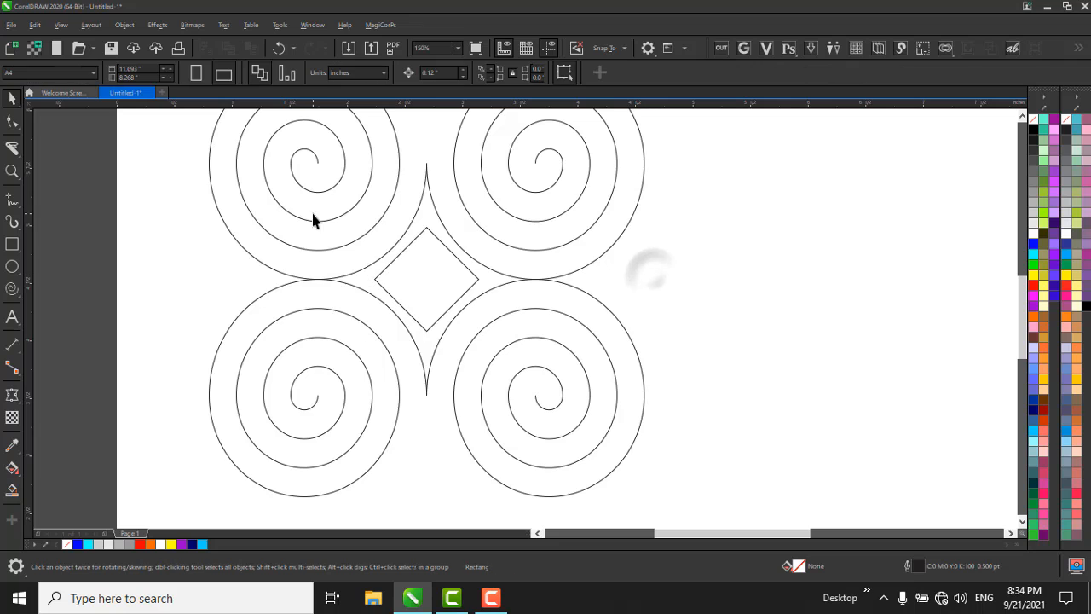
Scale the four spirals and the diamond down to about 1.2 inches square and group them.
scroll(358, 210, "down", 2)
scroll(370, 297, "down", 2)
left_click_drag(305, 182, 365, 254)
scroll(346, 218, "up", 2)
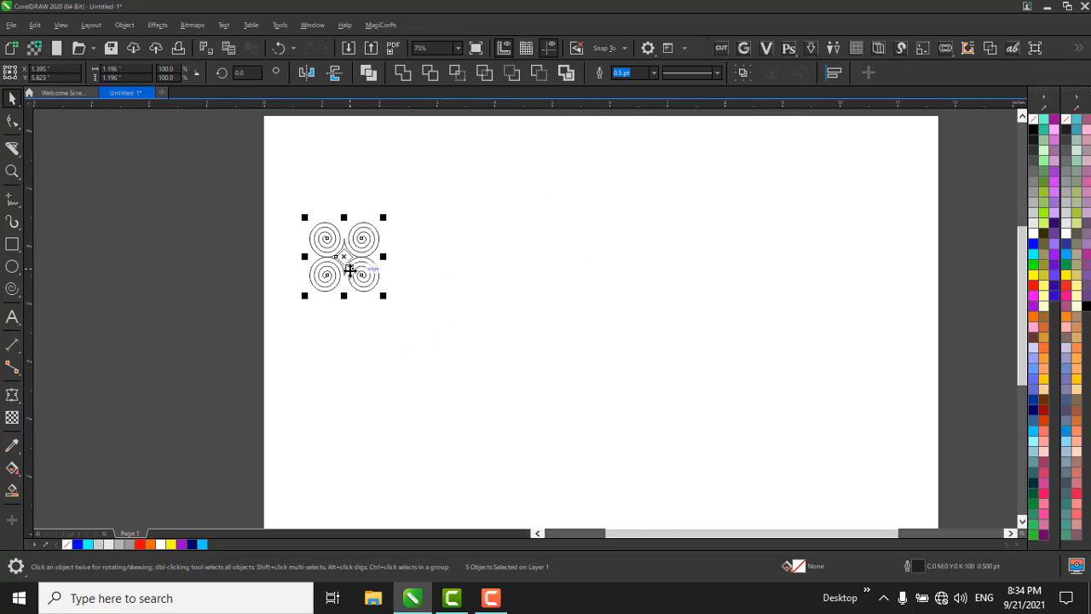
left_click(745, 74)
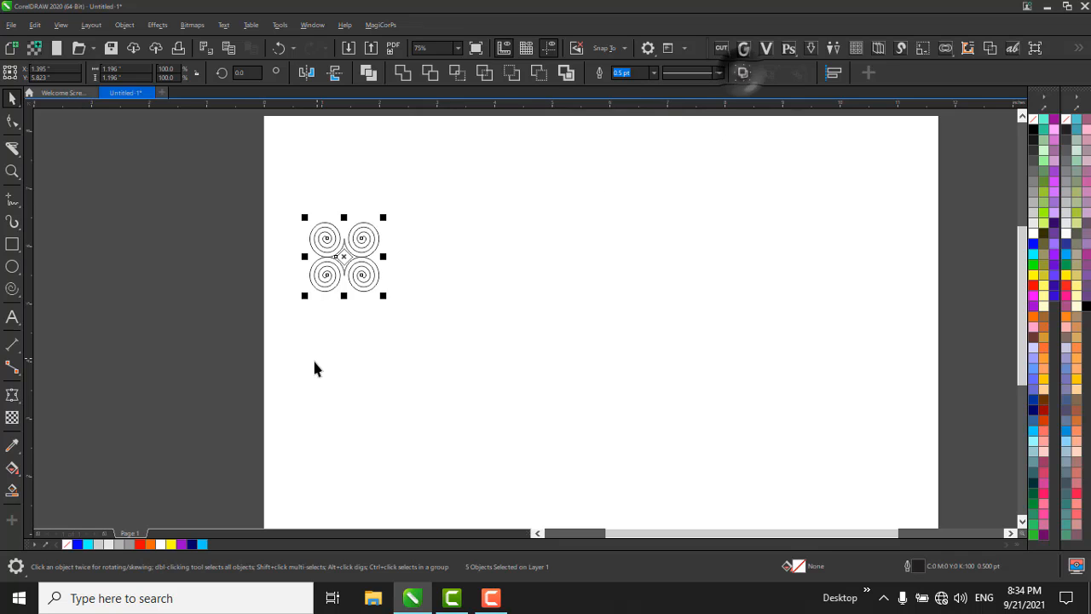
Shrink the grouped ornament to about 0.51 inches and place it in the page's upper-left corner.
scroll(311, 355, "down", 2)
scroll(329, 283, "up", 4)
left_click_drag(307, 343, 284, 236)
Place a copy of the grouped ornament directly below the original.
scroll(303, 236, "down", 2)
left_click_drag(262, 196, 280, 259)
middle_click(280, 260)
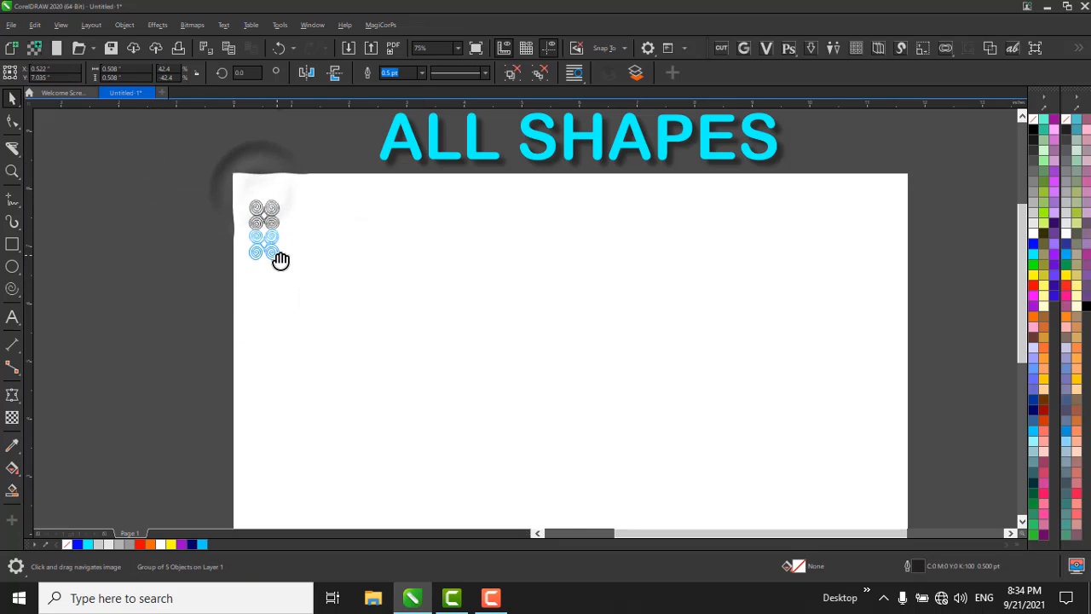
left_click_drag(264, 196, 283, 267)
right_click(282, 267)
scroll(275, 259, "up", 1)
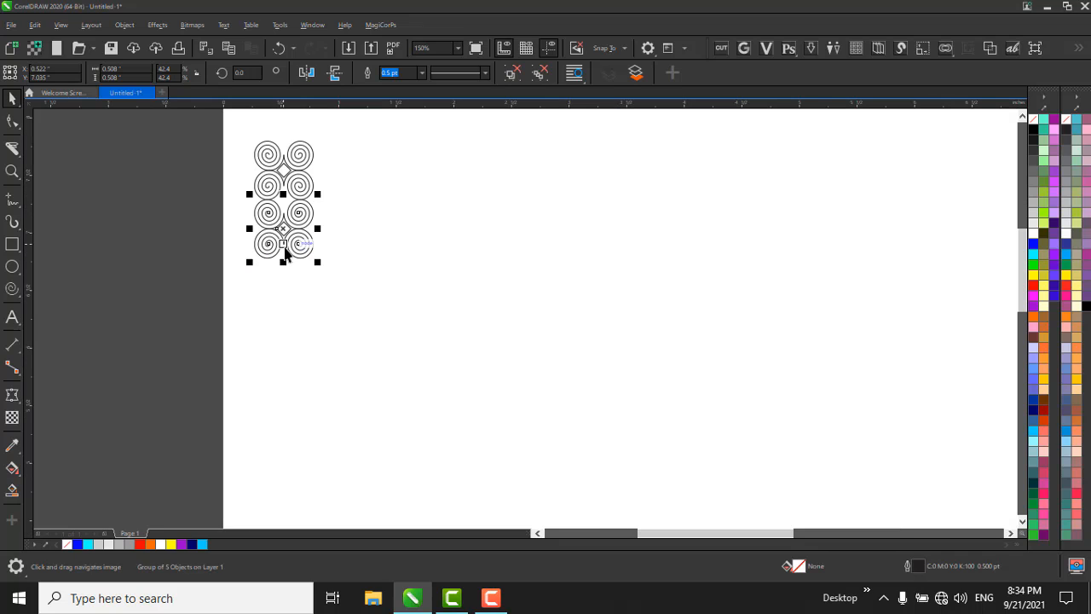
Repeat the ornament copy down the page until the column has ten ornaments.
key("ctrl+r")
key("ctrl+r")
key("ctrl+r")
key("ctrl+r")
key("ctrl+r")
key("ctrl+r")
key("ctrl+r")
key("ctrl+r")
scroll(286, 149, "down", 1)
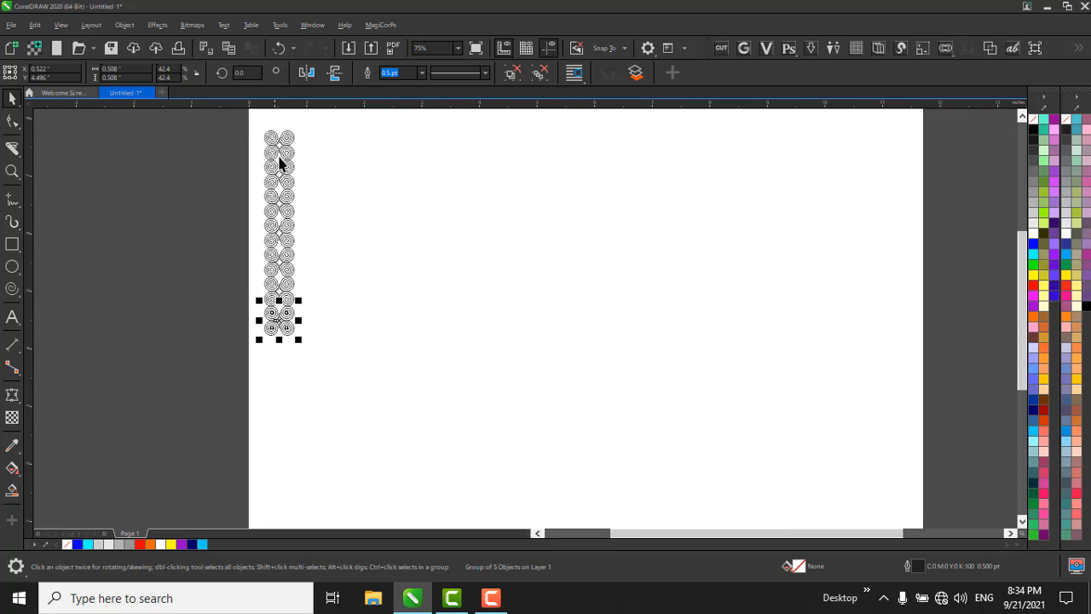
key("ctrl+r")
key("ctrl+r")
key("ctrl+r")
key("ctrl+r")
key("ctrl+r")
key("ctrl+r")
Select the whole ornament column, inspect it up close, and delete it.
scroll(284, 271, "down", 1)
left_click_drag(224, 183, 378, 446)
key("shift+F2")
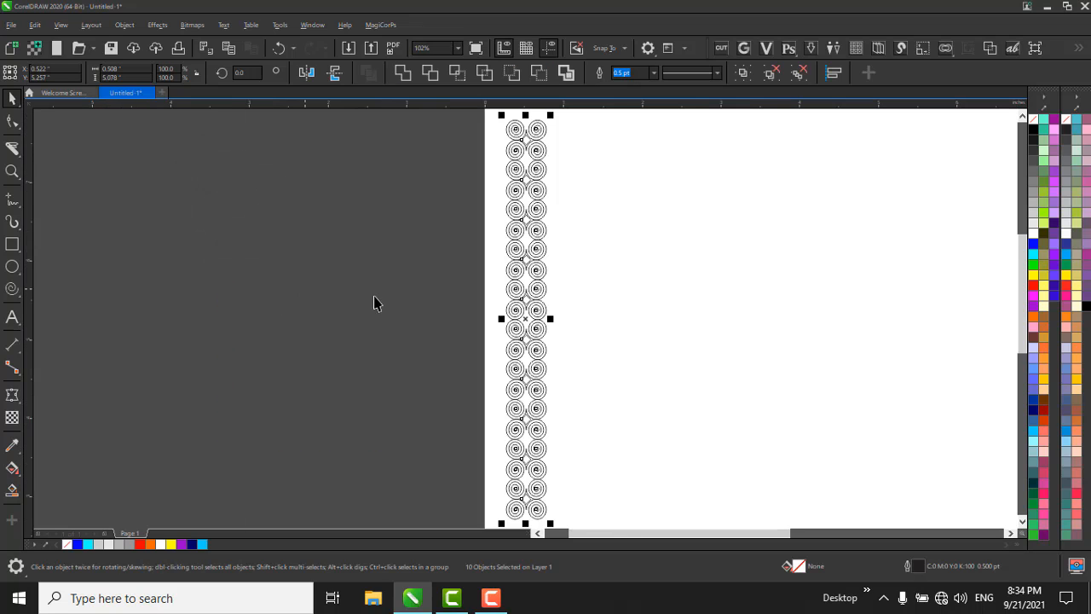
scroll(549, 231, "up", 1)
scroll(496, 239, "up", 1)
scroll(497, 246, "down", 2)
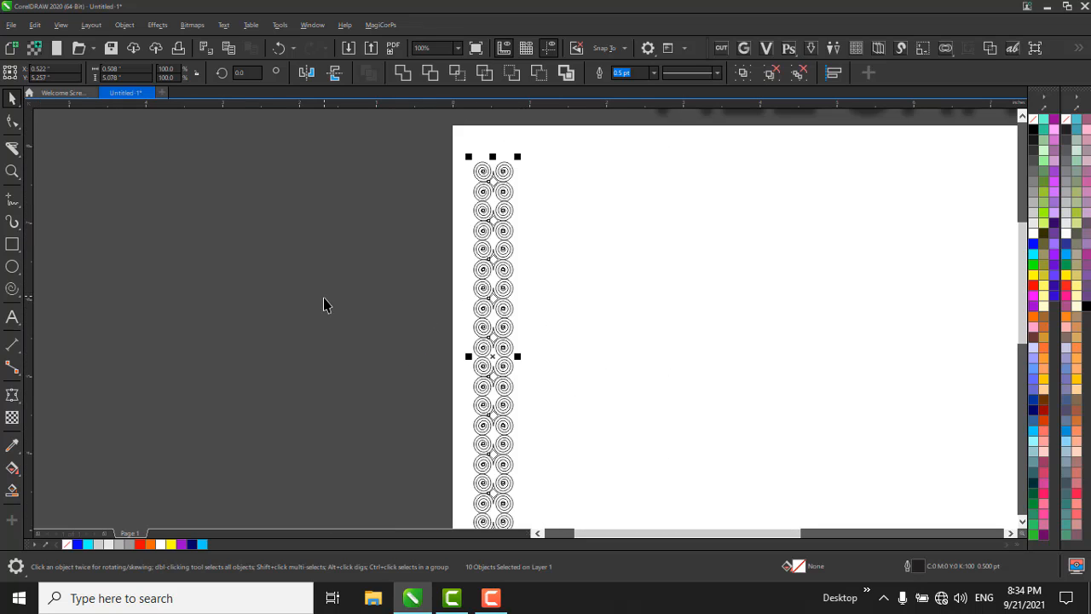
key("Delete")
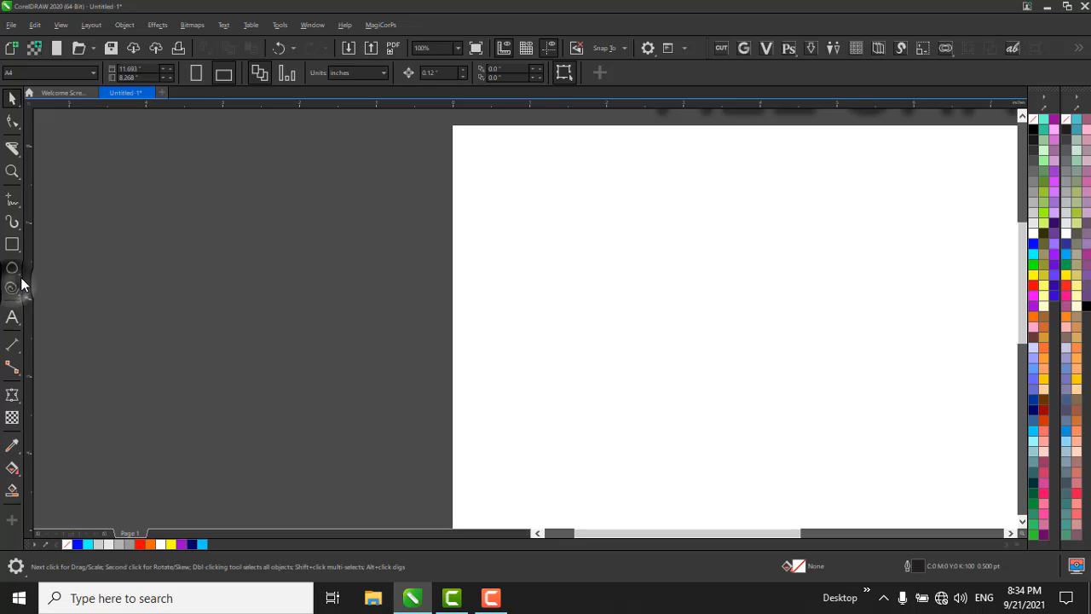
Draw a symmetrical spiral with 3 revolutions near the page's upper-left corner and a logarithmic spiral beside it.
left_click(12, 289)
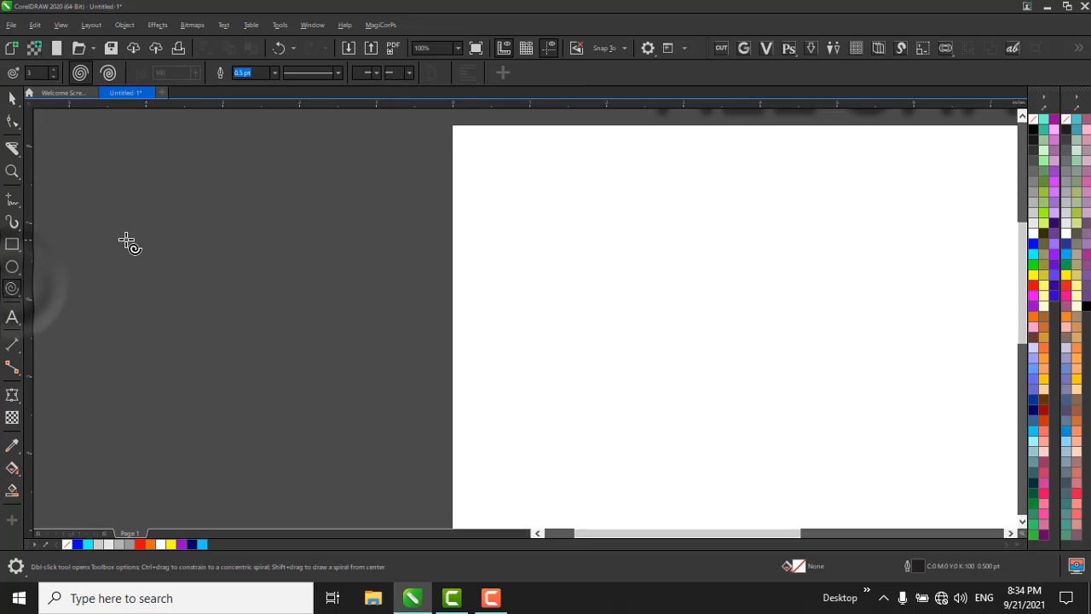
mouse_move(501, 177)
left_mouse_down()
mouse_move(694, 316)
mouse_move(629, 278)
mouse_move(629, 303)
left_mouse_up()
left_click(109, 75)
left_click_drag(667, 177, 837, 347)
Delete the logarithmic spiral and set the spiral expansion factor to 43.
key("Delete")
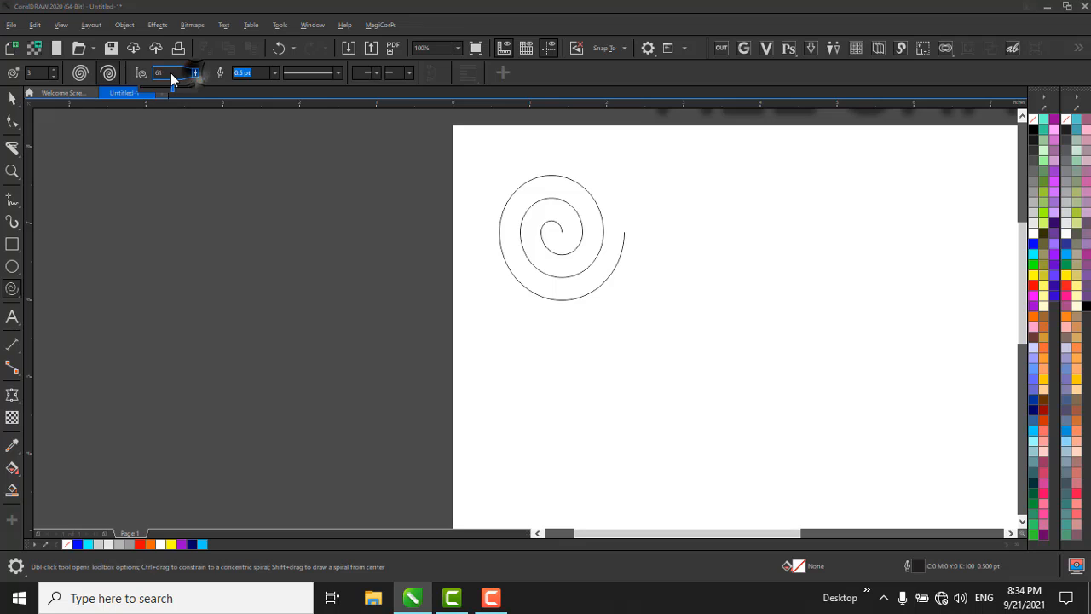
type("43")
key("Return")
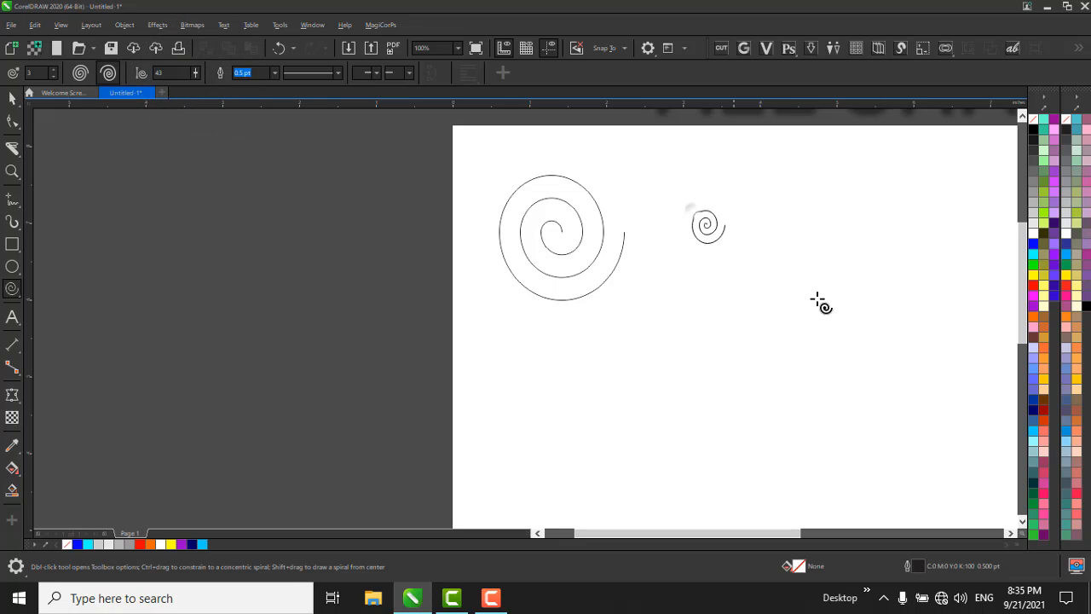
Draw a logarithmic spiral beside the first spiral and a symmetrical one about 4.2 inches wide beyond the page's left edge.
left_click_drag(818, 303, 901, 366)
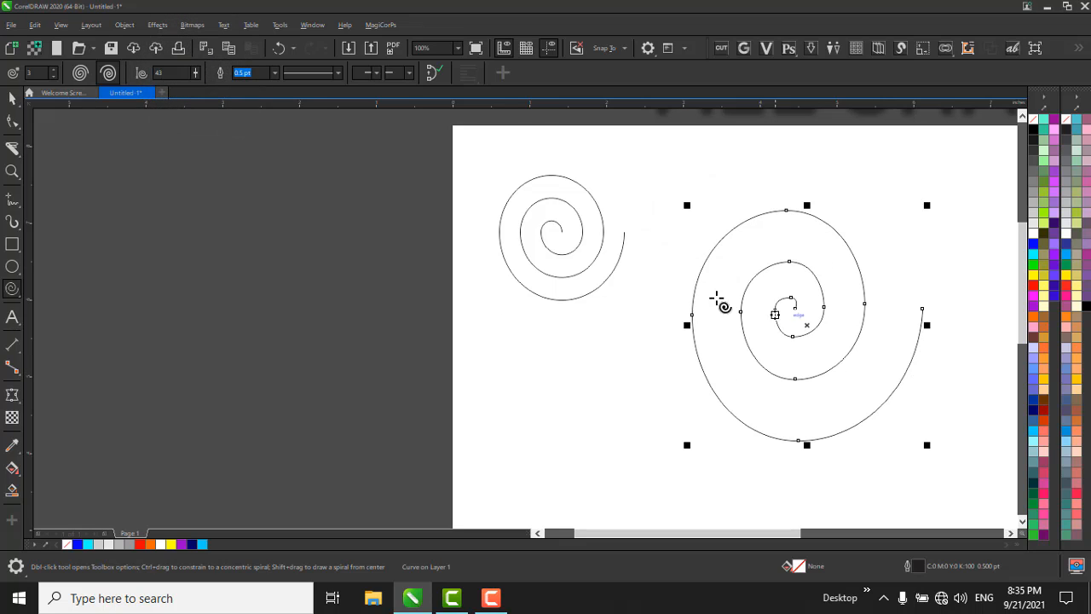
left_click(80, 72)
left_click_drag(162, 147, 407, 244)
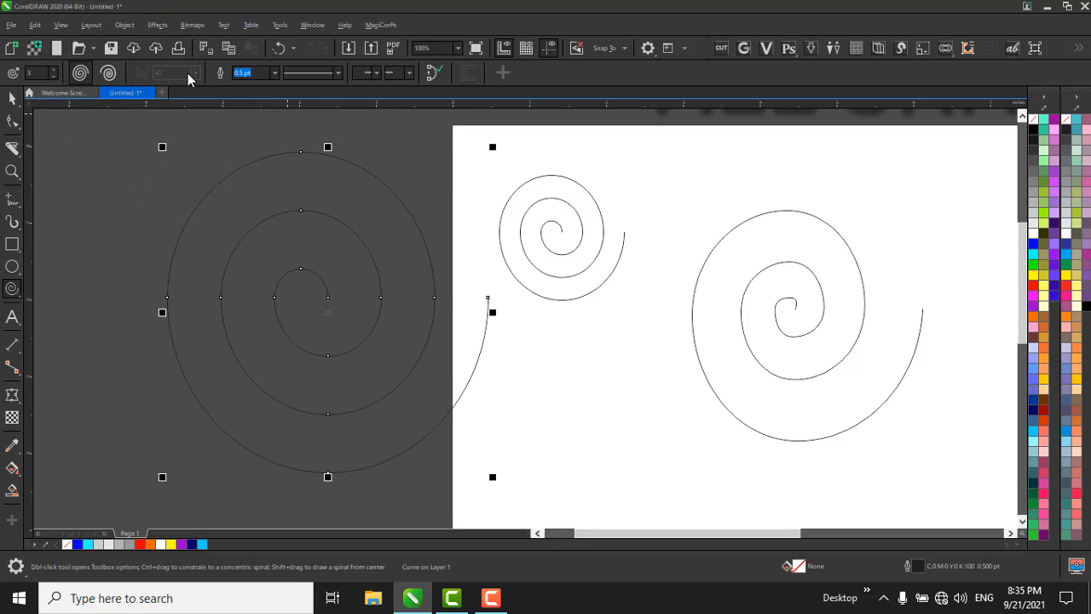
Delete the large symmetrical spiral and the logarithmic spiral, keeping only the first spiral on the page.
key("space")
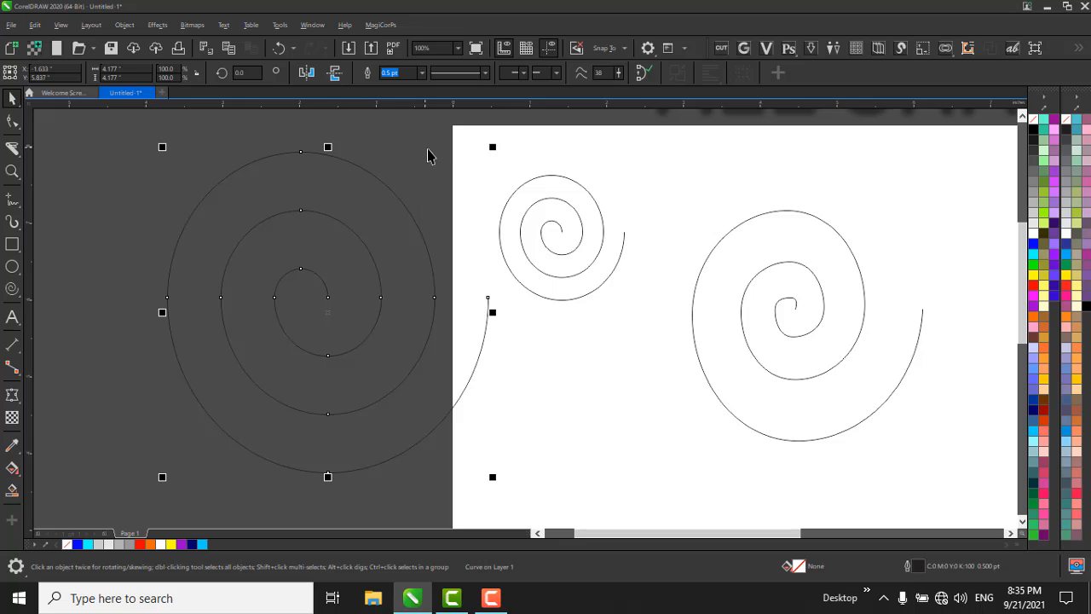
key("Delete")
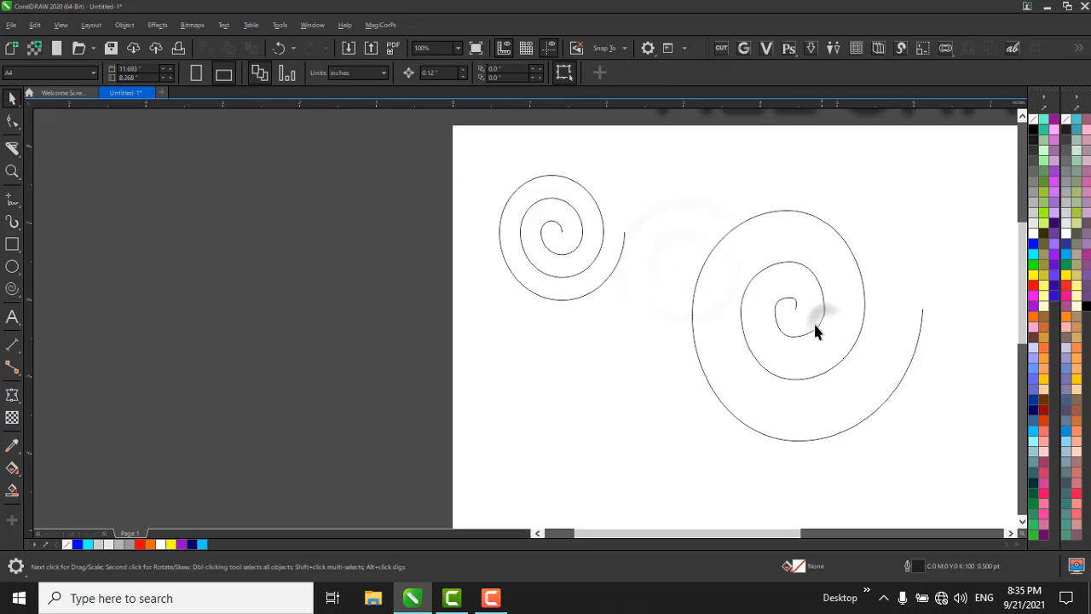
left_click(792, 309)
key("Delete")
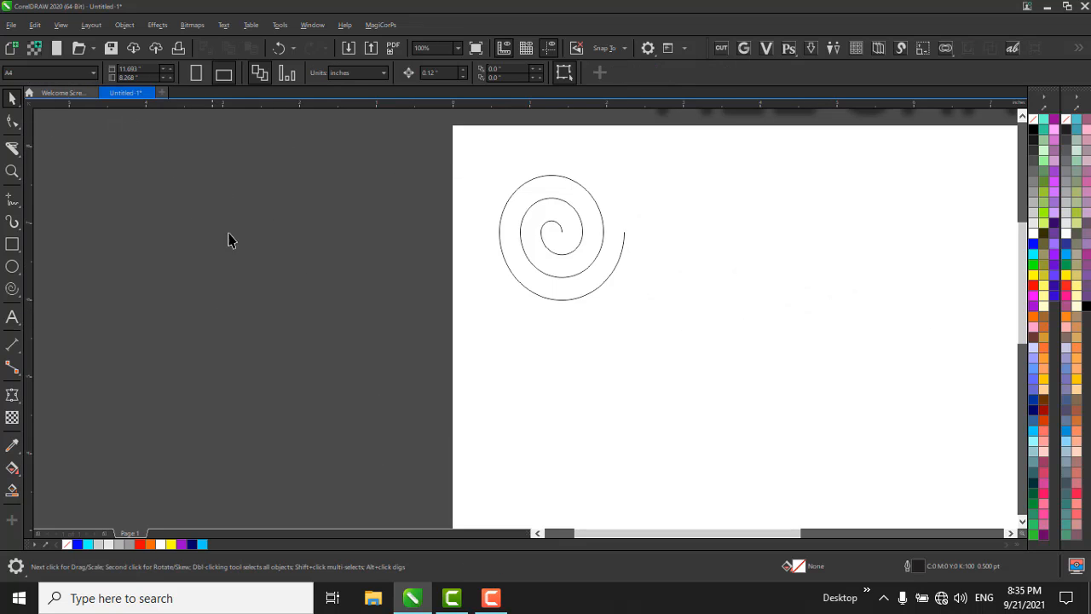
Draw a symmetrical spiral about 2.6 inches wide beside the first one and look through its outline width and line style choices.
left_click(17, 290)
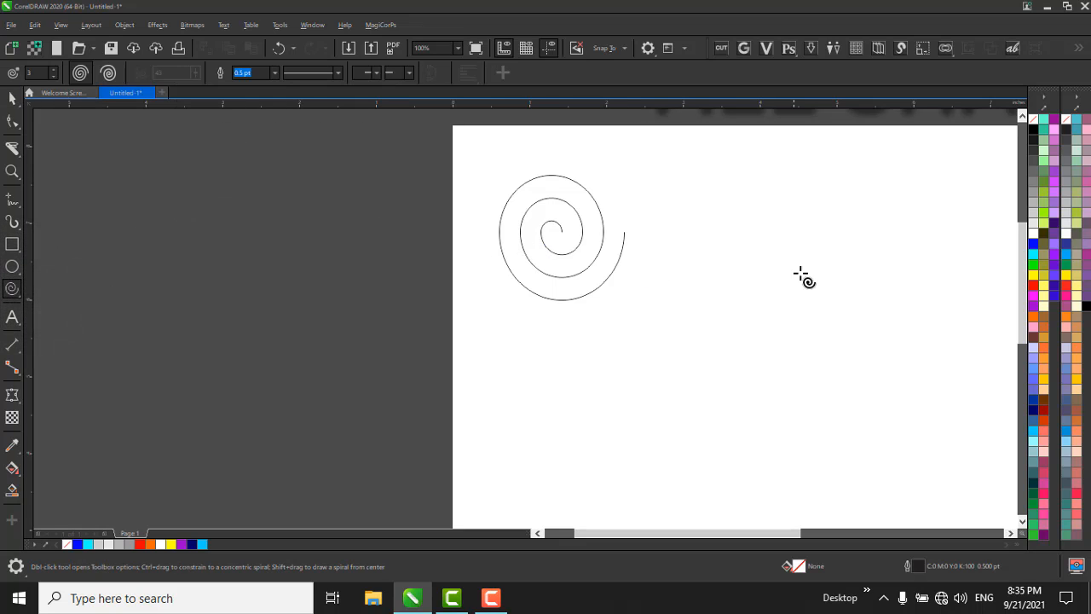
left_click_drag(706, 171, 914, 379)
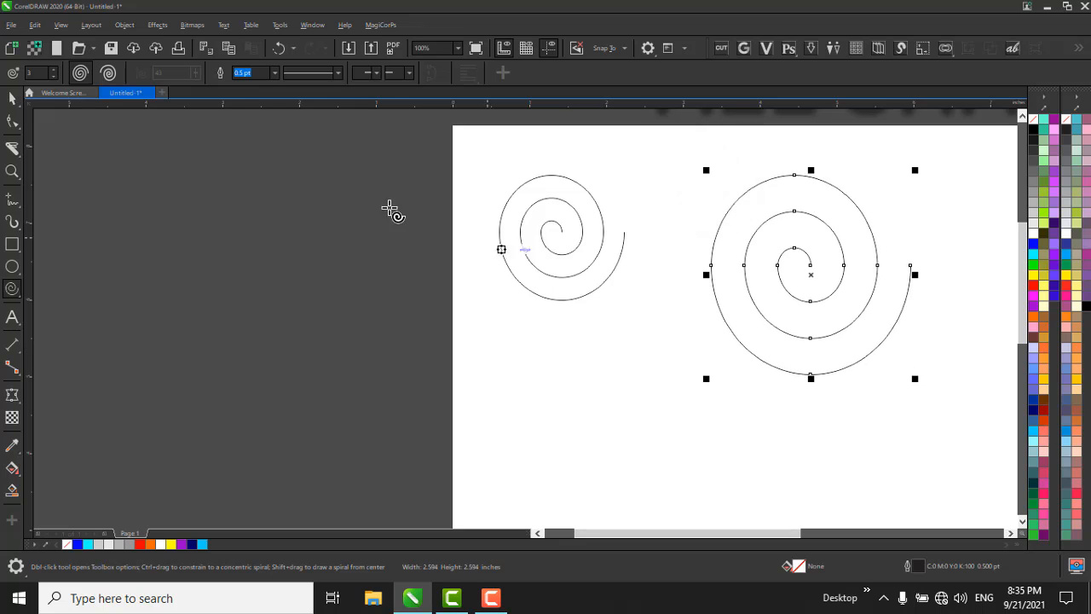
left_click(274, 74)
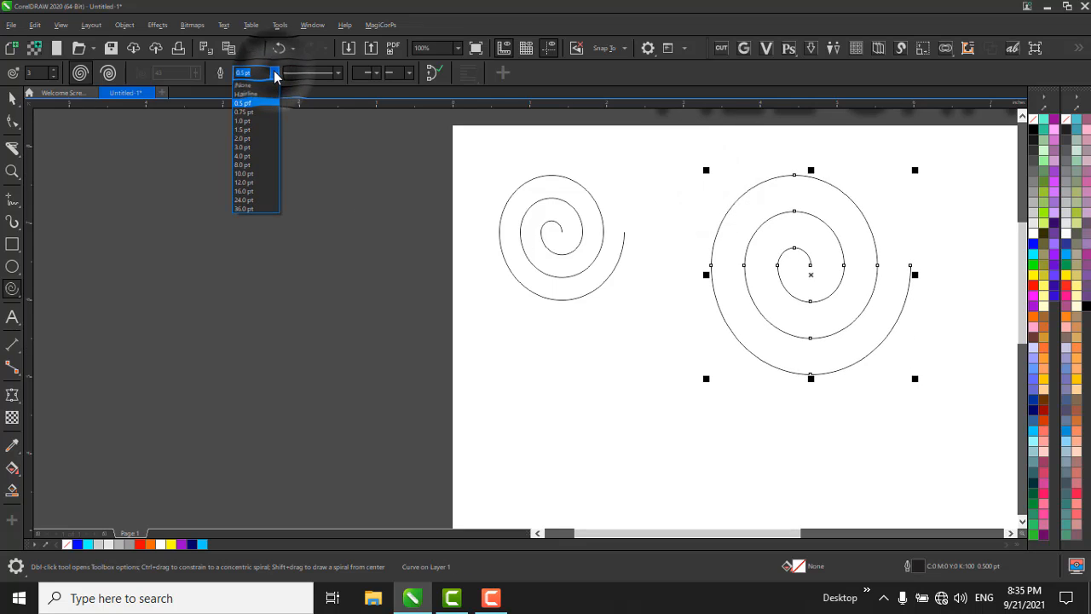
left_click(274, 74)
left_click(338, 75)
left_click(340, 76)
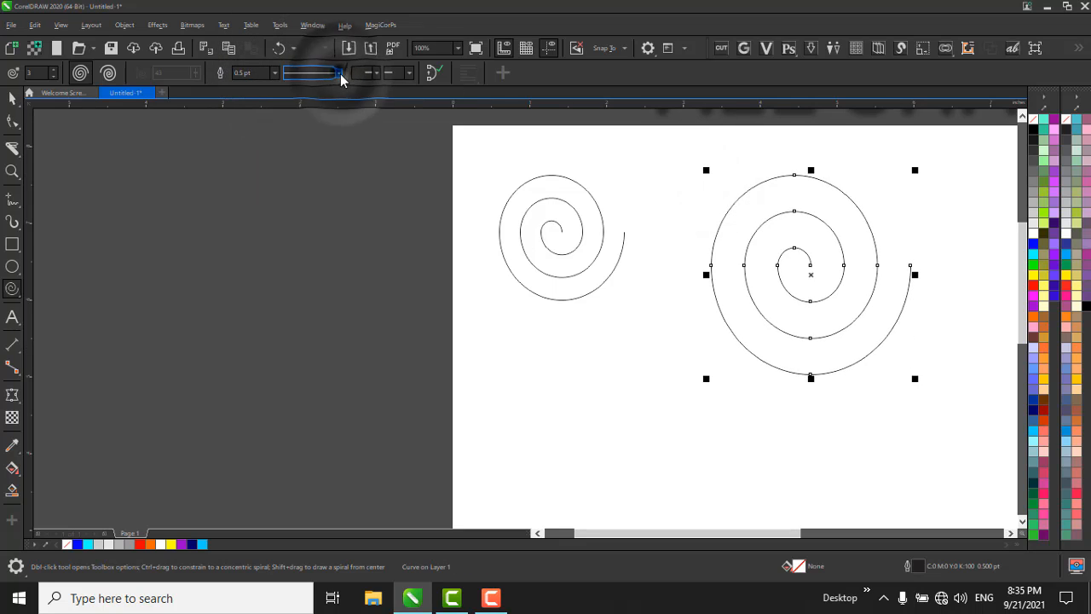
Add an open V-shaped arrowhead to the start of the new spiral and a feathered arrowhead to its outer end.
left_click(371, 76)
left_click(402, 94)
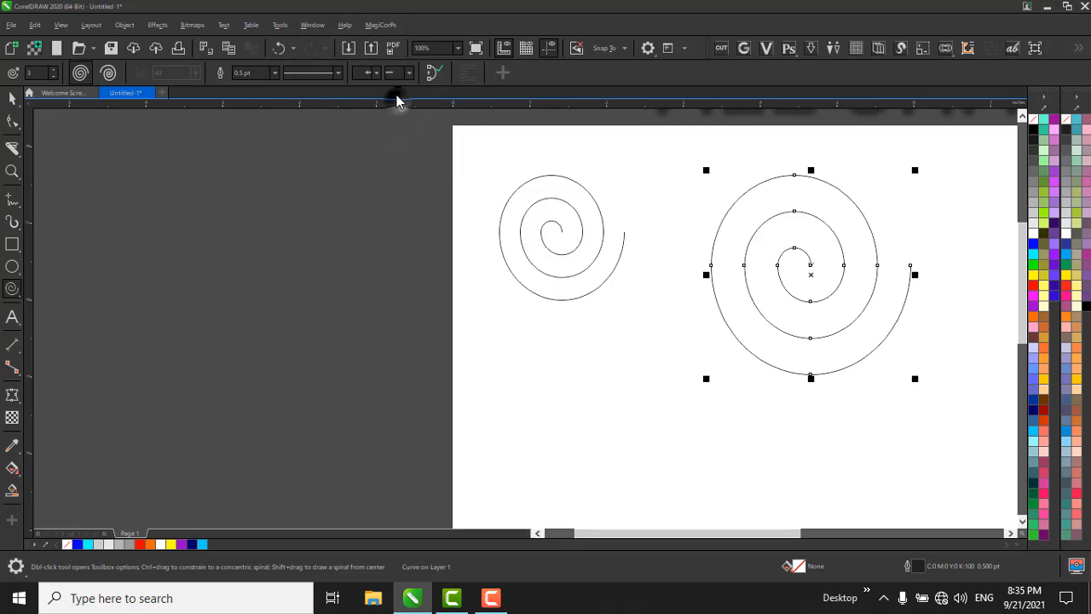
scroll(916, 293, "up", 7)
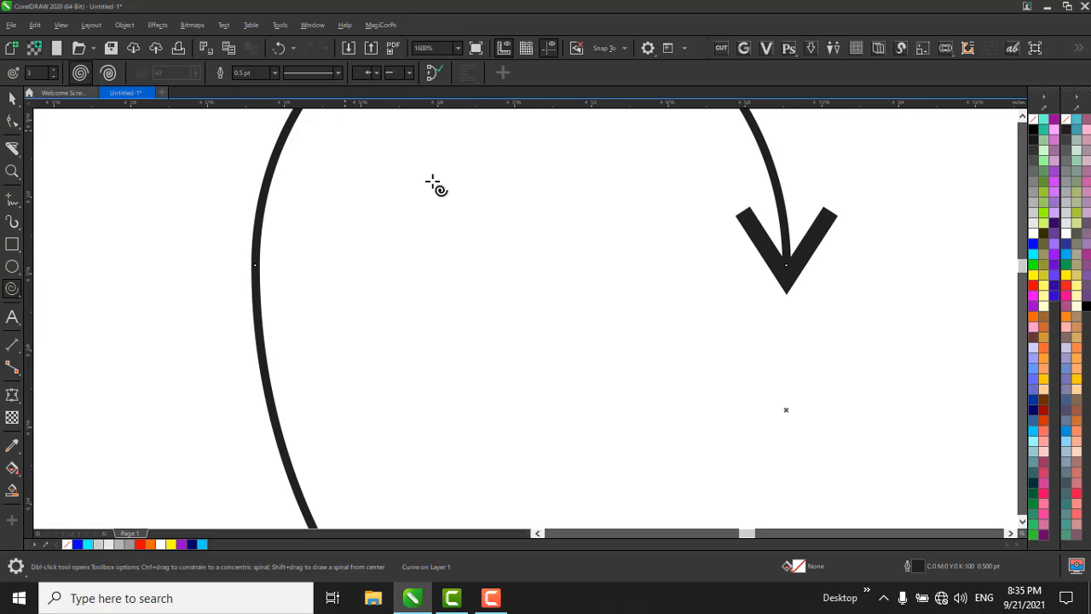
left_click(392, 75)
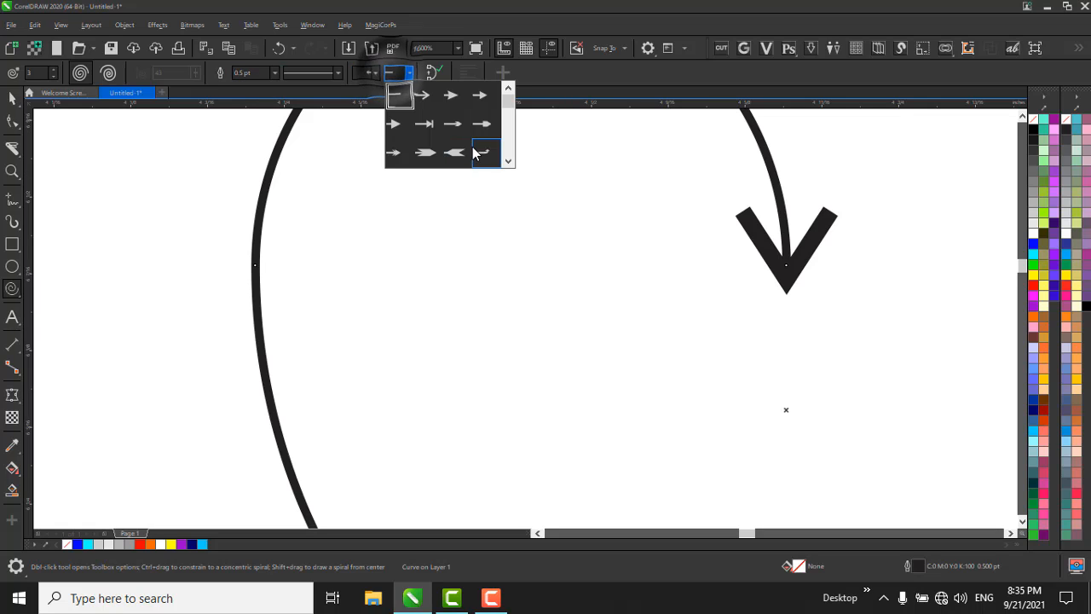
left_click(439, 153)
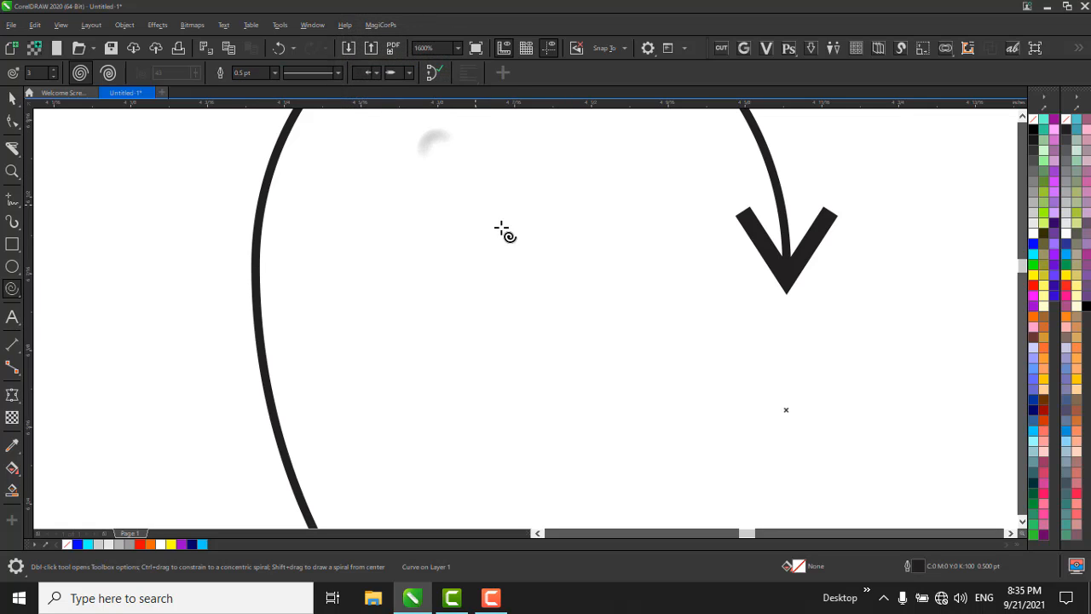
Delete the spiral that carries the arrowheads.
scroll(505, 231, "down", 5)
scroll(730, 259, "up", 2)
scroll(731, 259, "down", 3)
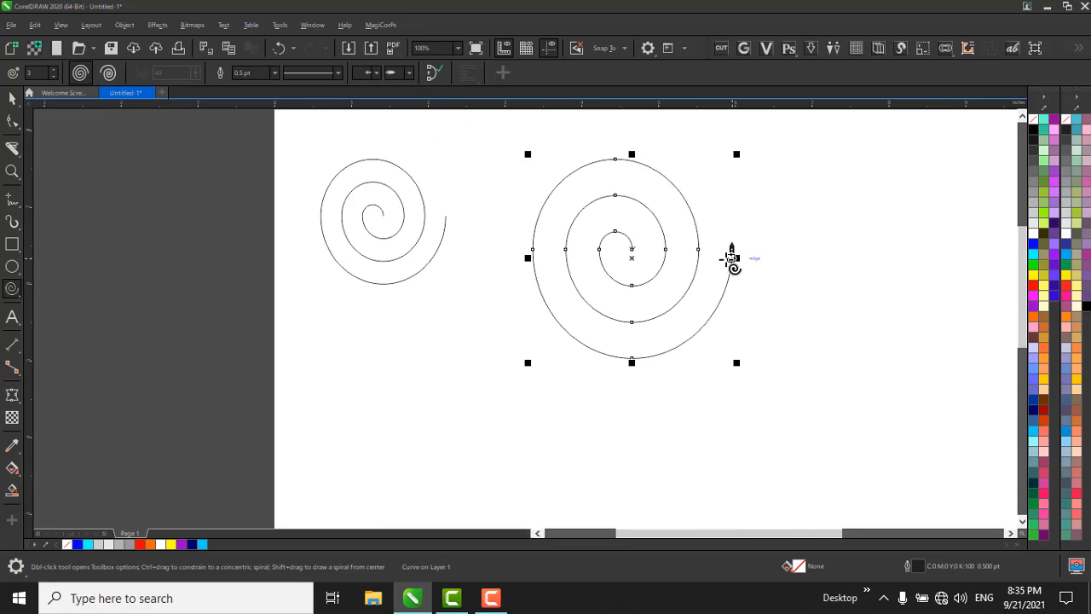
key("space")
key("Delete")
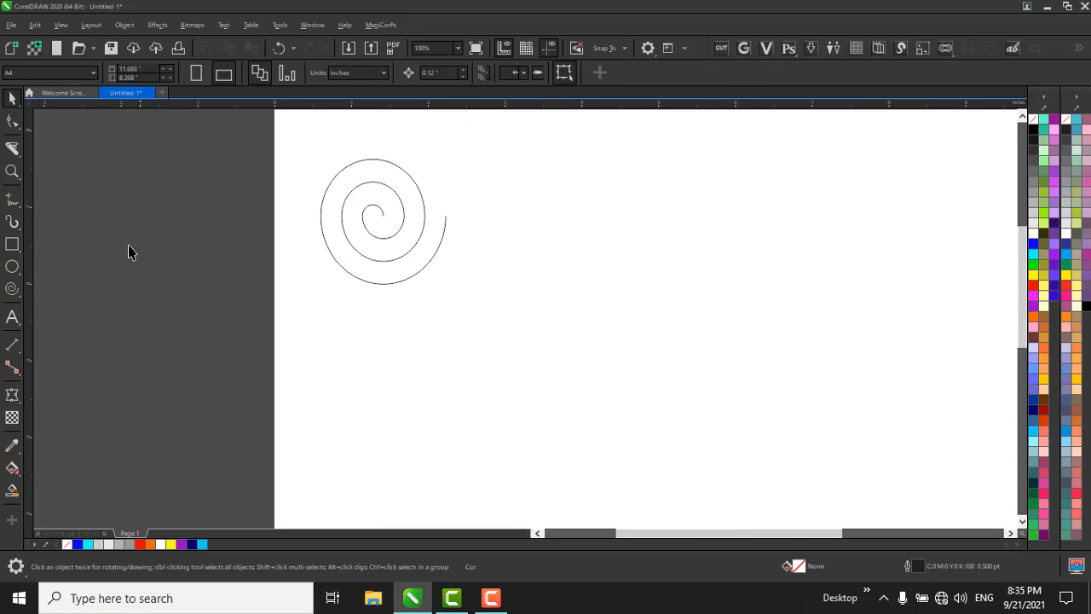
Draw a cross with the Common Shapes tool, about 1.2 inches wide, just beside the remaining spiral.
left_click(11, 290)
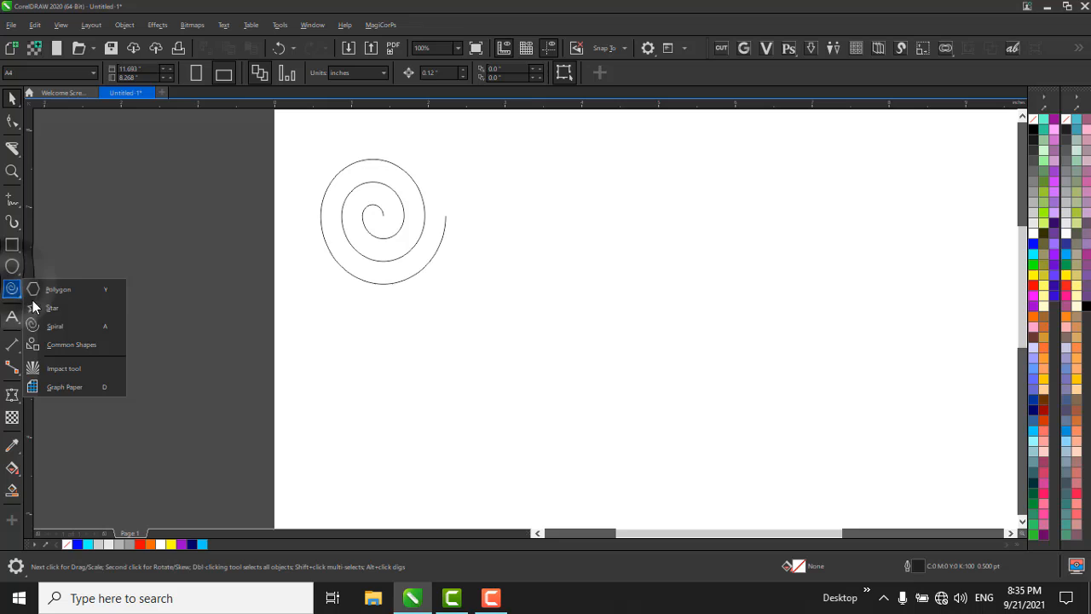
left_click(72, 345)
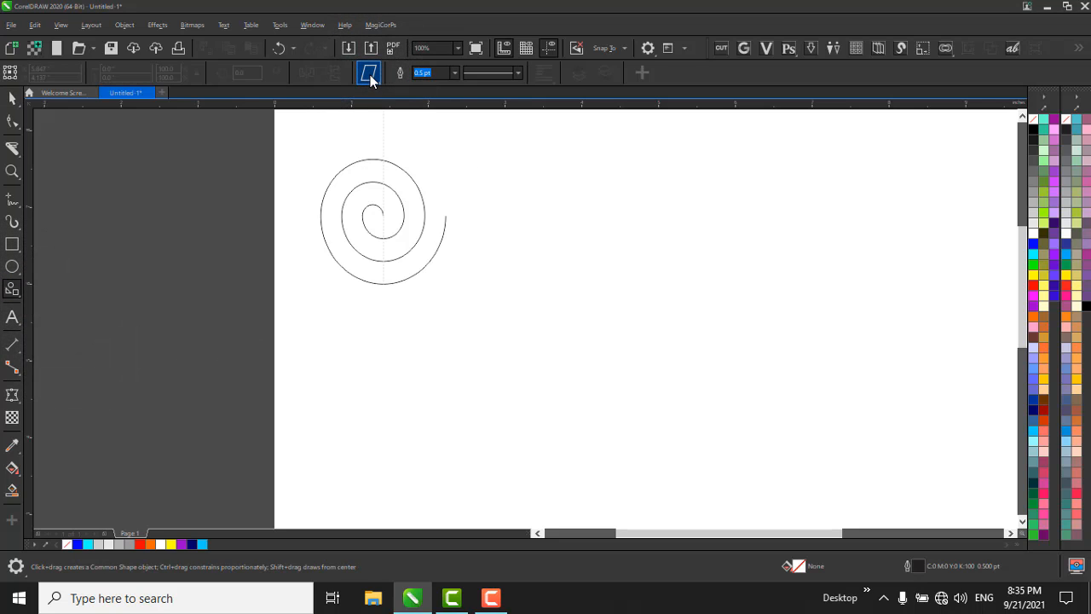
left_click(371, 76)
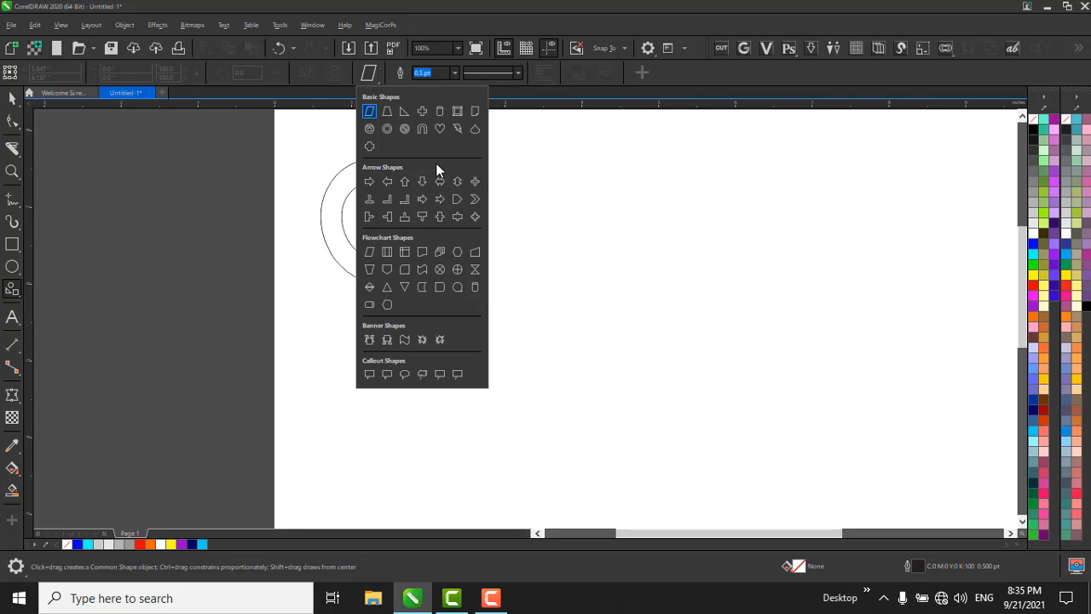
left_click(421, 112)
left_click_drag(486, 181, 556, 276)
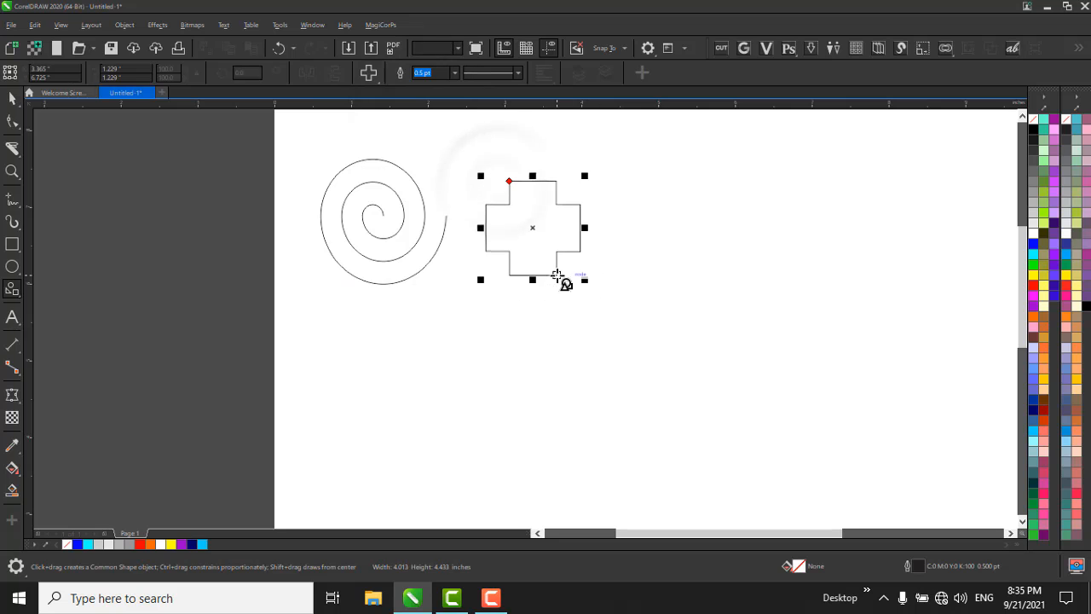
Draw a wavy flowchart shape about 2.7 inches wide beyond the cross and a heart overlapping the lower part of the spiral.
left_click(369, 75)
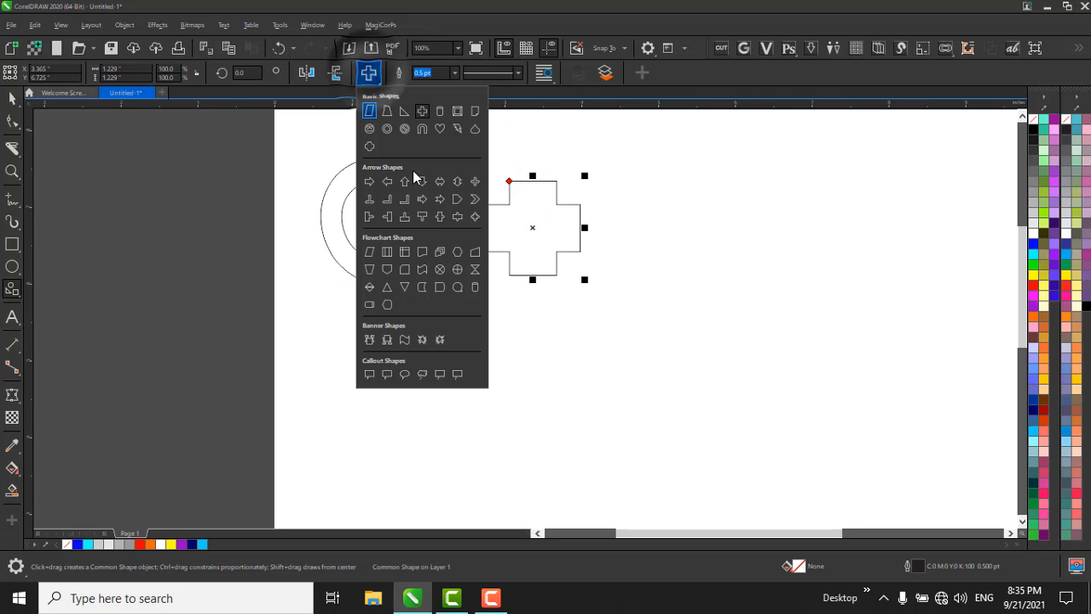
left_click(426, 270)
mouse_move(718, 211)
left_mouse_down()
mouse_move(927, 364)
mouse_move(933, 425)
left_mouse_up()
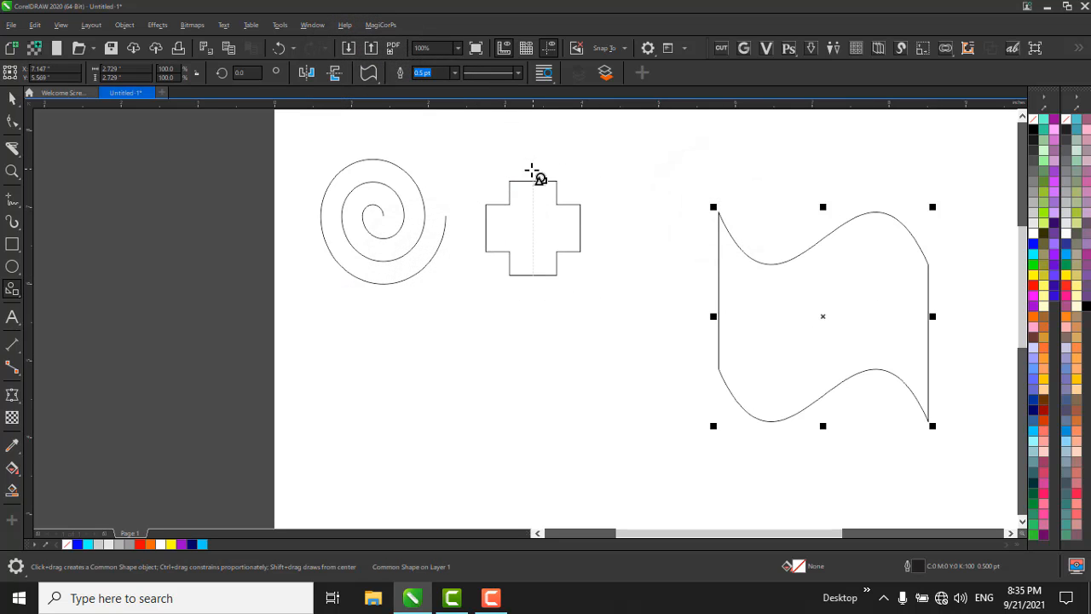
left_click(369, 73)
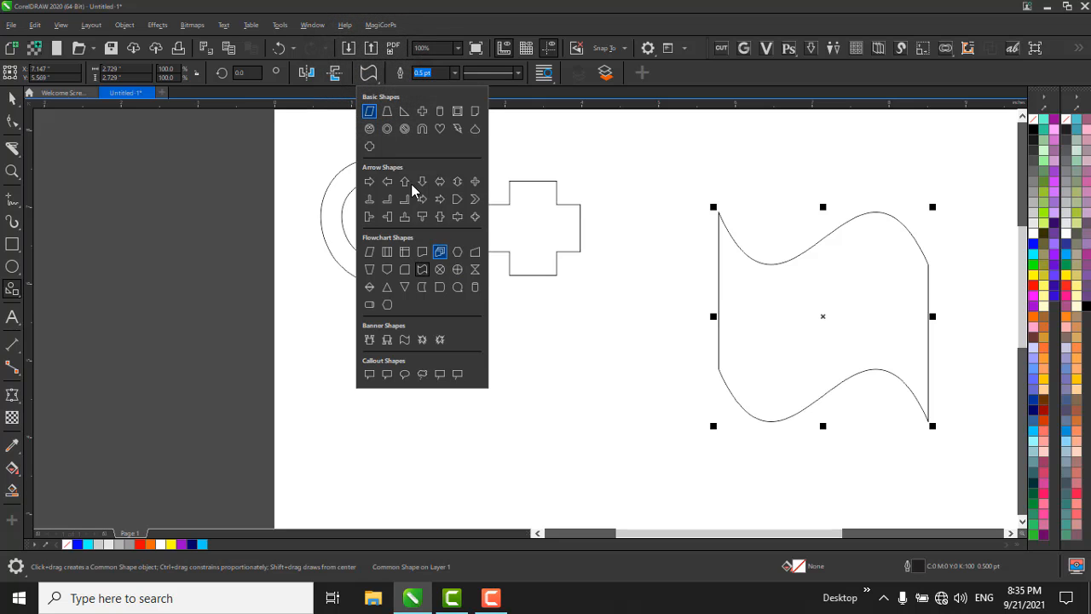
left_click(440, 128)
left_click_drag(341, 244, 541, 416)
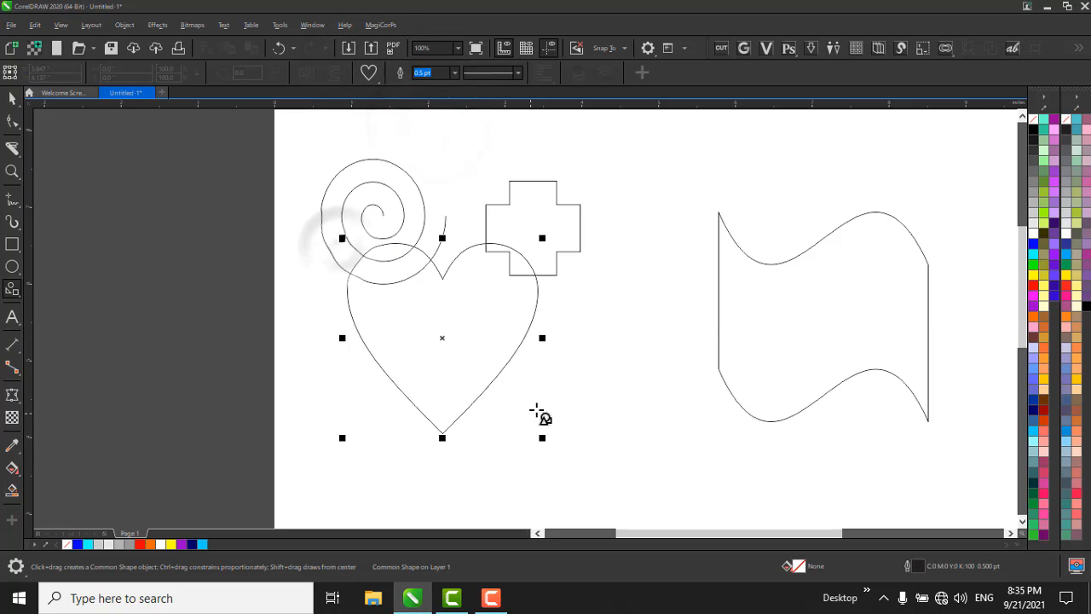
Select the spiral, cross, wavy shape and heart together and delete them from the page.
scroll(439, 178, "down", 2)
key("space")
left_click_drag(304, 153, 772, 512)
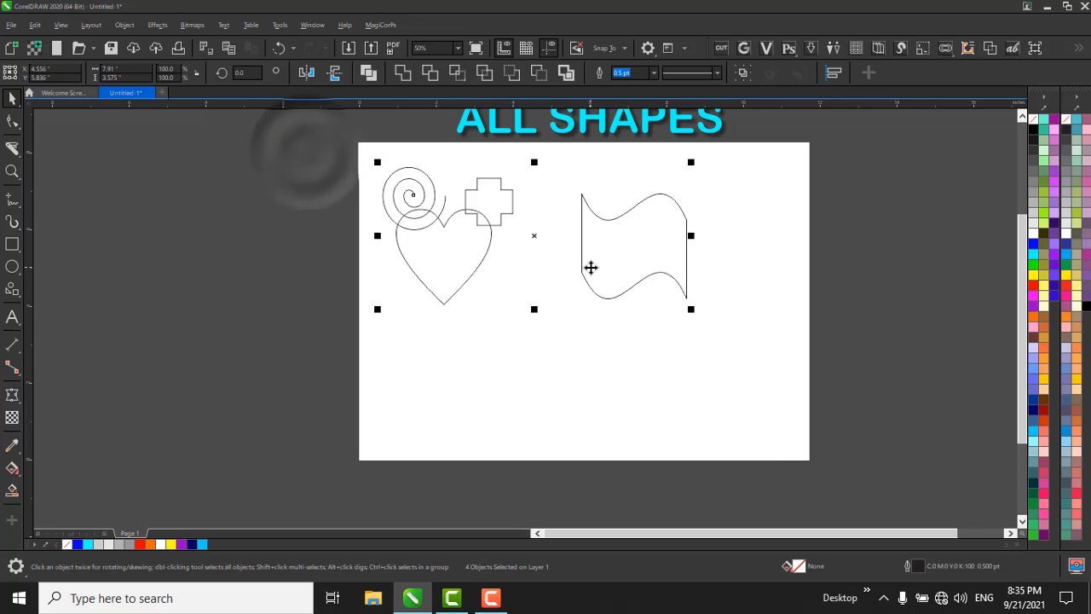
key("Delete")
scroll(528, 319, "down", 2)
scroll(578, 211, "up", 2)
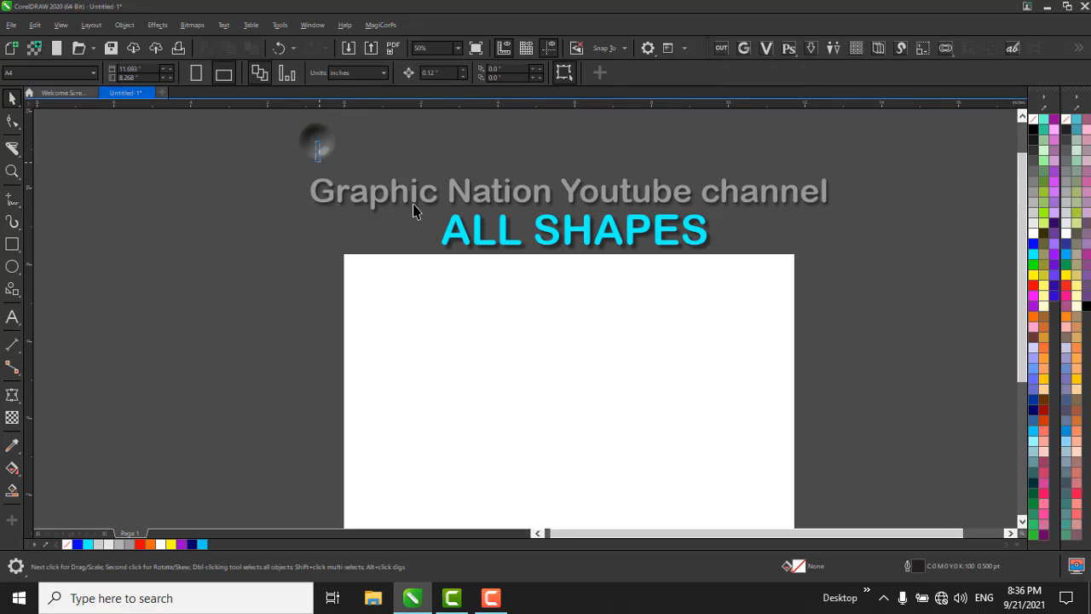
left_click_drag(414, 205, 822, 247)
Draw a heart common shape about 7.1 inches wide, overlapping the page's left edge.
left_click(11, 293)
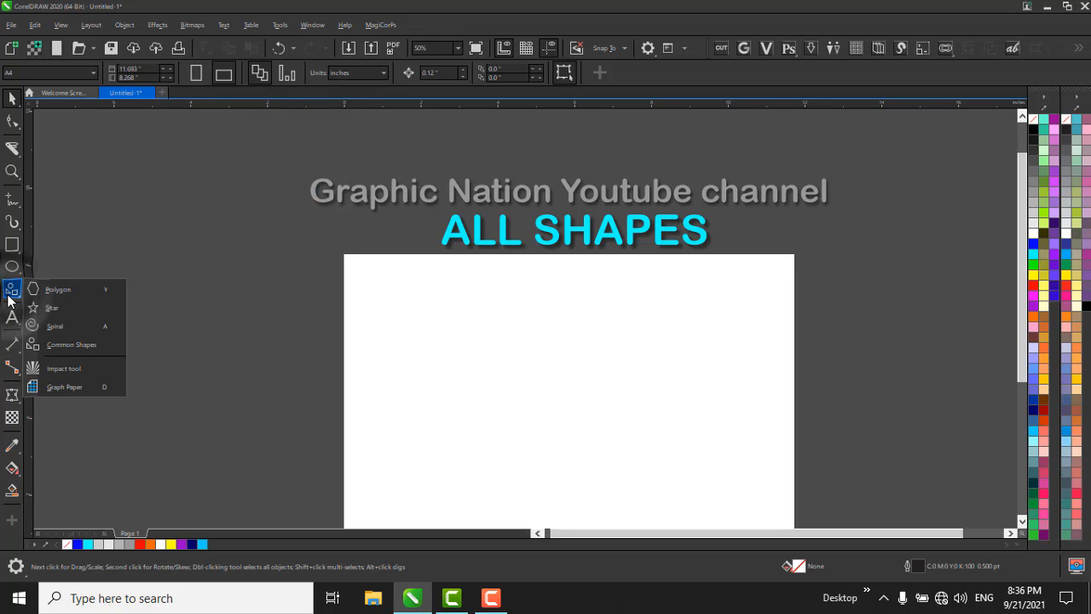
left_click(65, 341)
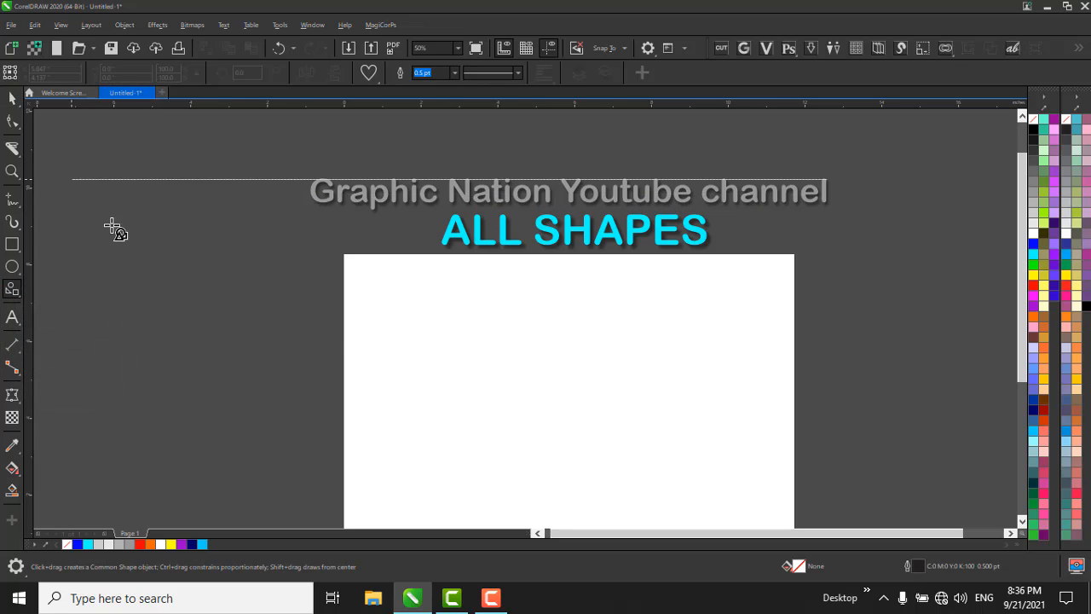
left_click_drag(112, 225, 354, 399)
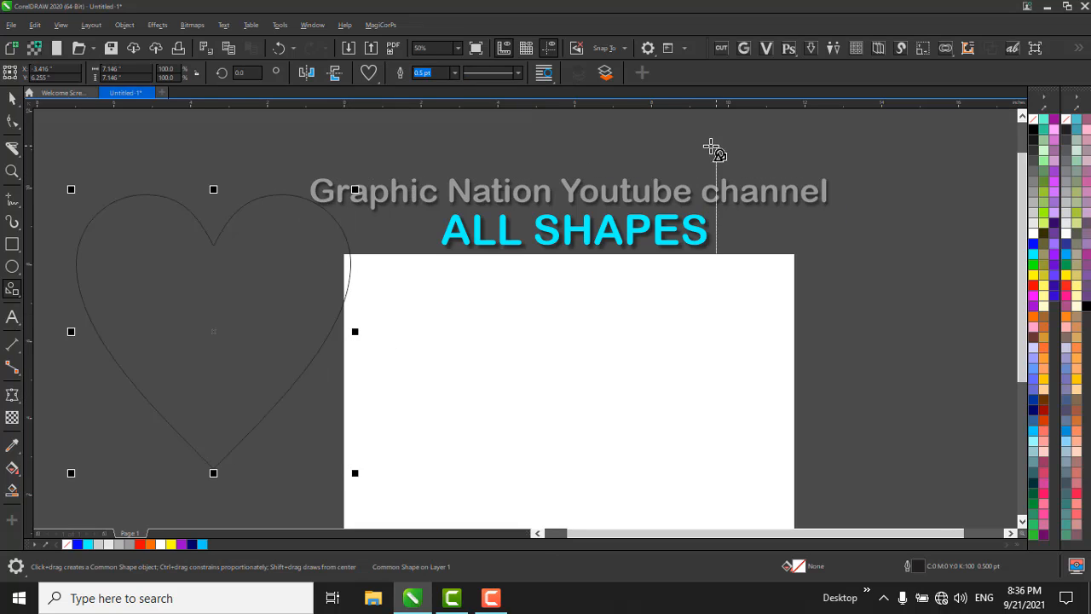
Scale the heart down to about 4.6 inches wide and place it centred on the upper part of the page.
key("space")
left_click_drag(225, 312, 708, 312)
left_click_drag(840, 189, 786, 236)
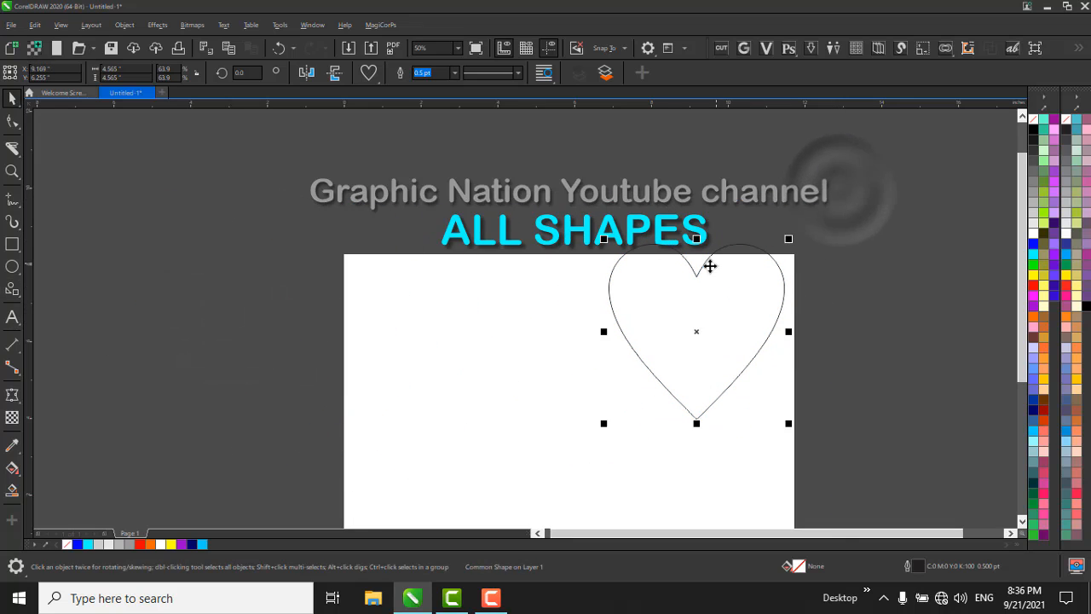
left_click_drag(691, 320, 563, 375)
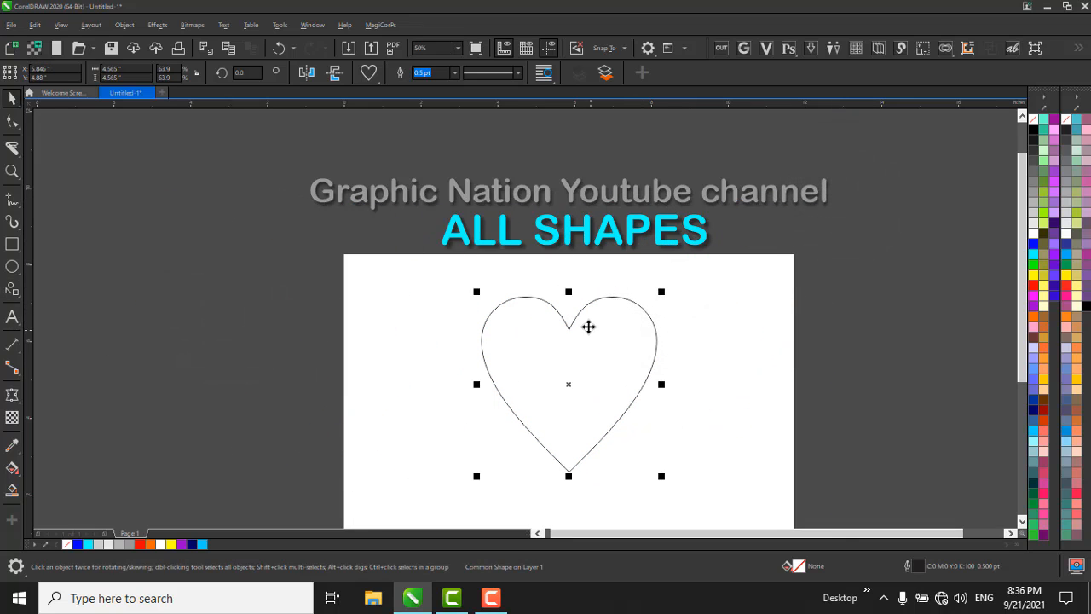
Convert the heart to curves so its nodes can be edited.
left_click(11, 123)
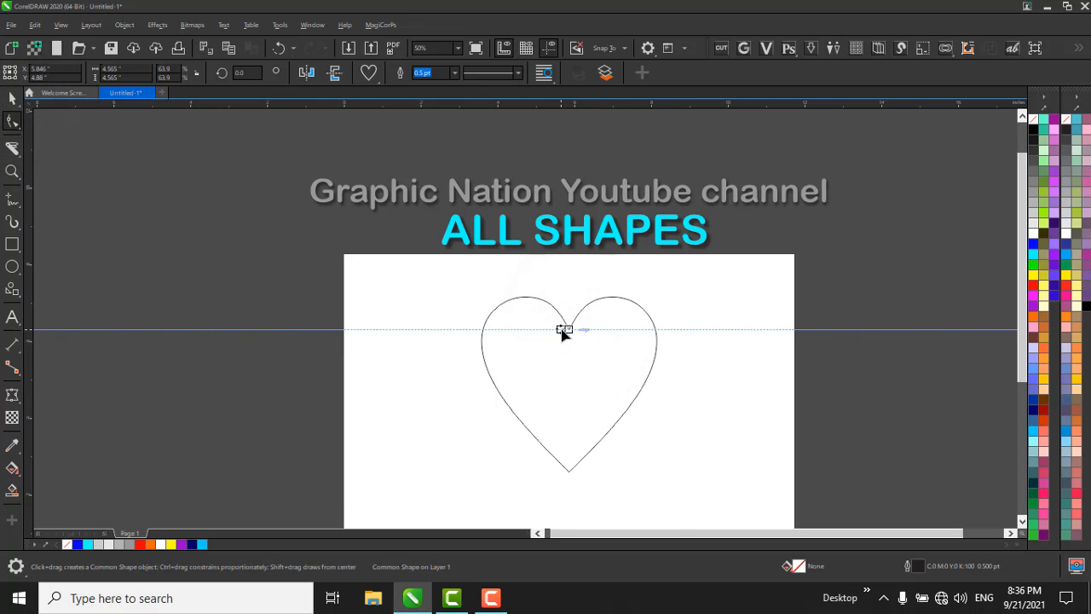
key("space")
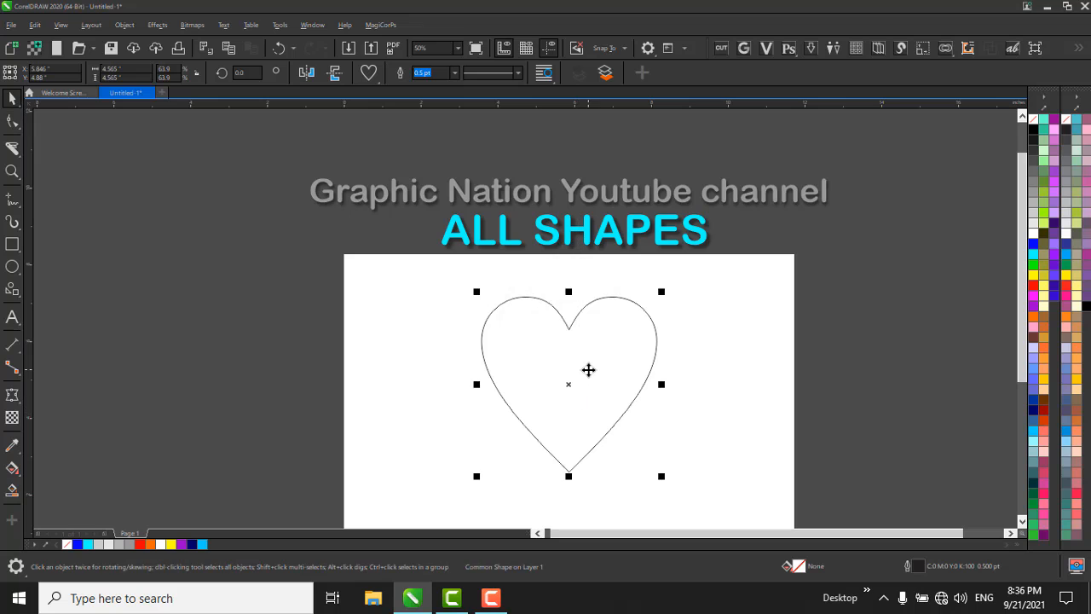
key("ctrl+q")
key("space")
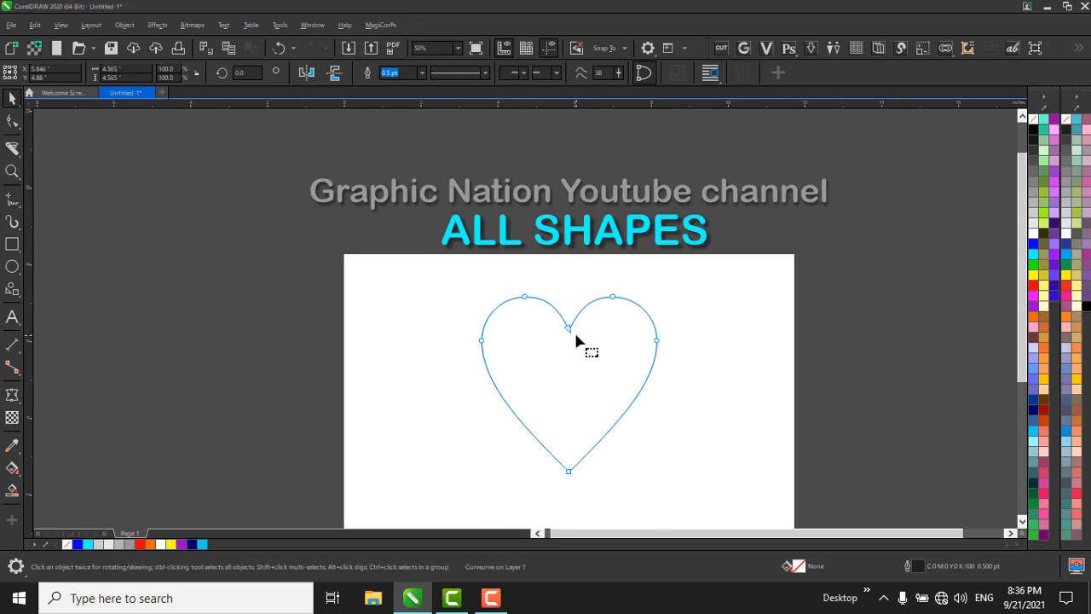
Delete the top and side nodes of the heart's left lobe.
scroll(577, 341, "up", 1)
left_click_drag(452, 226, 510, 286)
key("Delete")
left_click_drag(324, 258, 479, 445)
key("Delete")
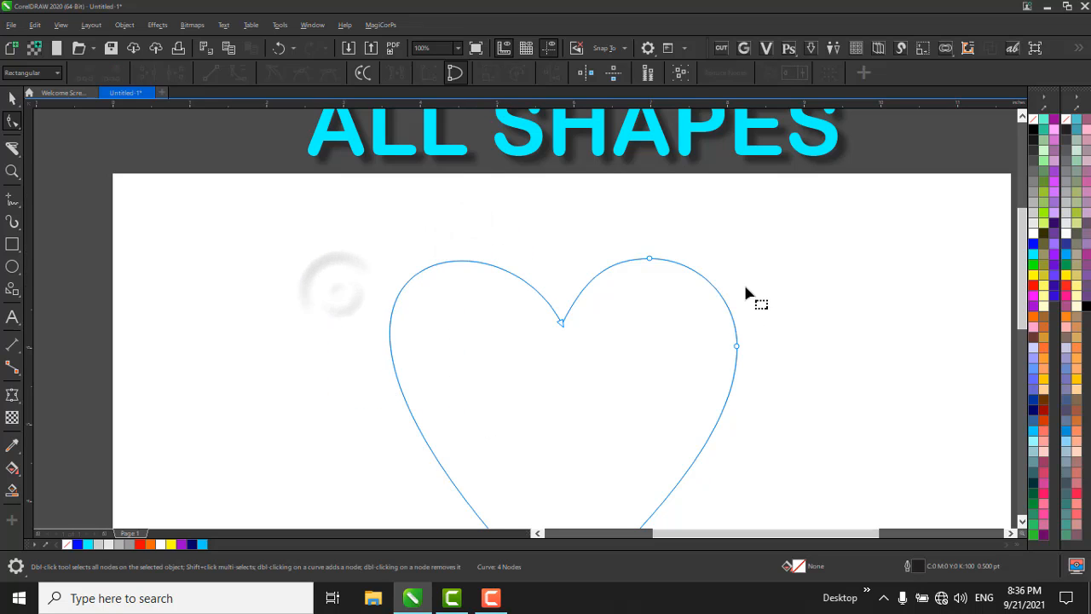
Delete the side and top nodes of the heart's right lobe and select all of the remaining nodes.
left_click_drag(761, 293, 674, 456)
key("Delete")
left_click_drag(706, 239, 597, 339)
key("Delete")
scroll(621, 281, "down", 1)
key("ctrl+a")
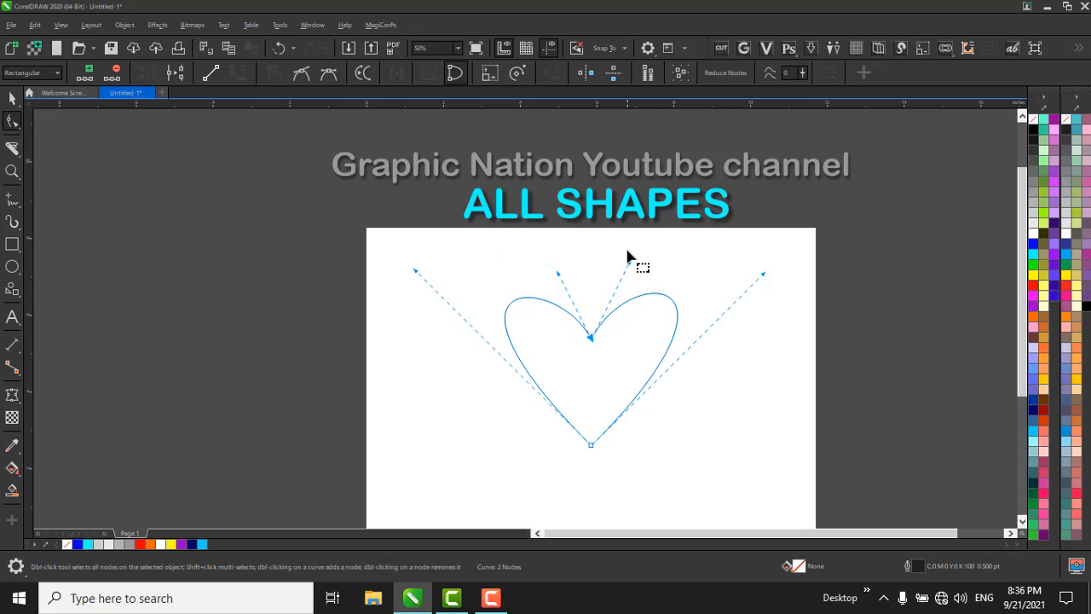
Stretch the heart's right lobe upward with its upper curve handle, and fill the heart with red.
left_click_drag(630, 266, 637, 207)
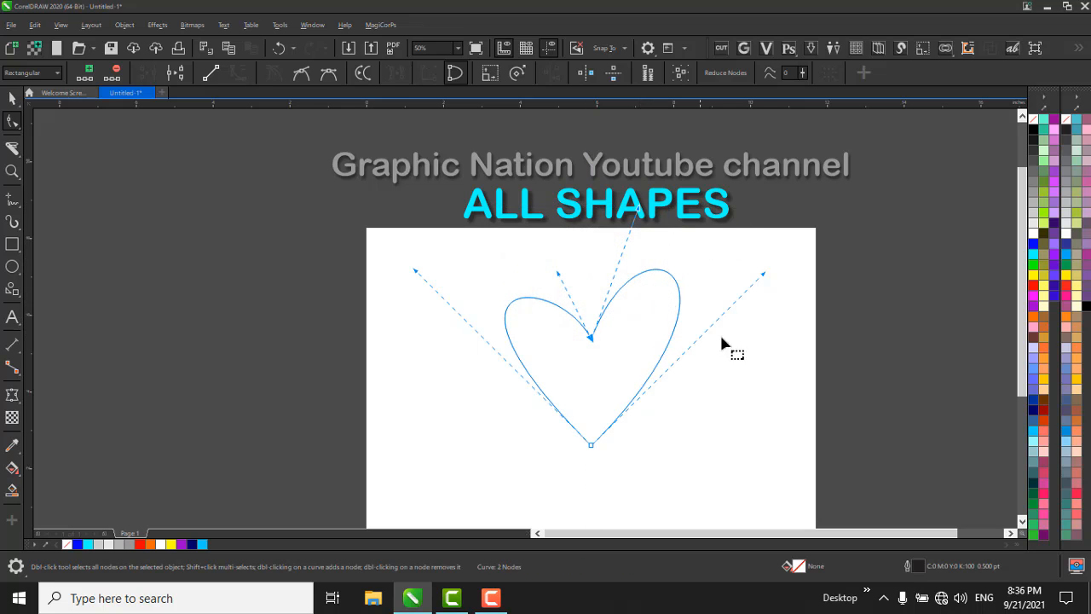
key("space")
left_click(819, 377)
left_click(591, 321)
scroll(623, 321, "up", 1)
left_click(652, 318)
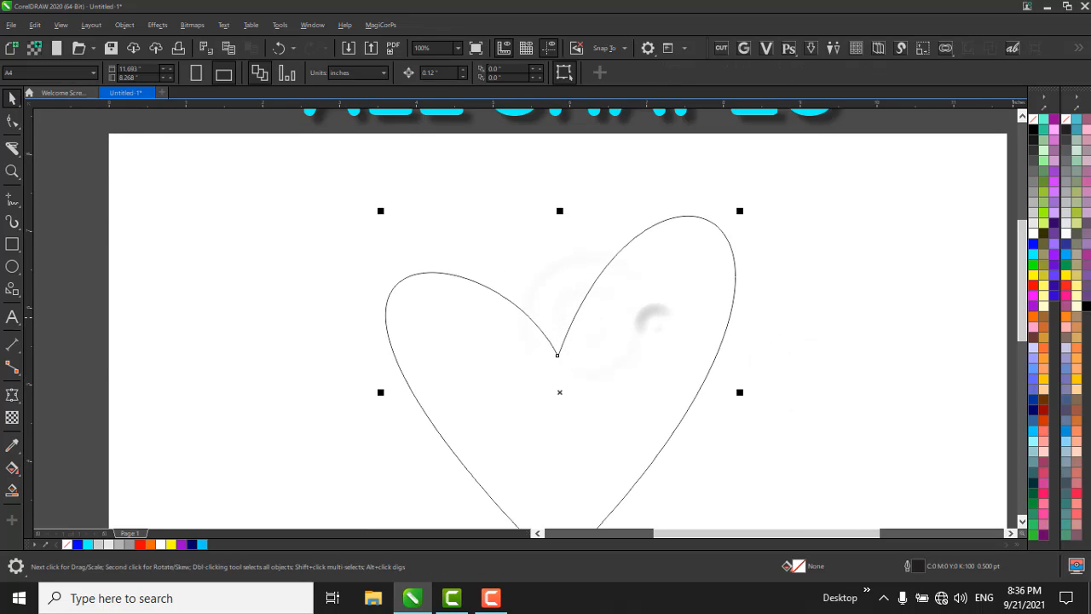
left_click(1033, 285)
scroll(677, 244, "down", 1)
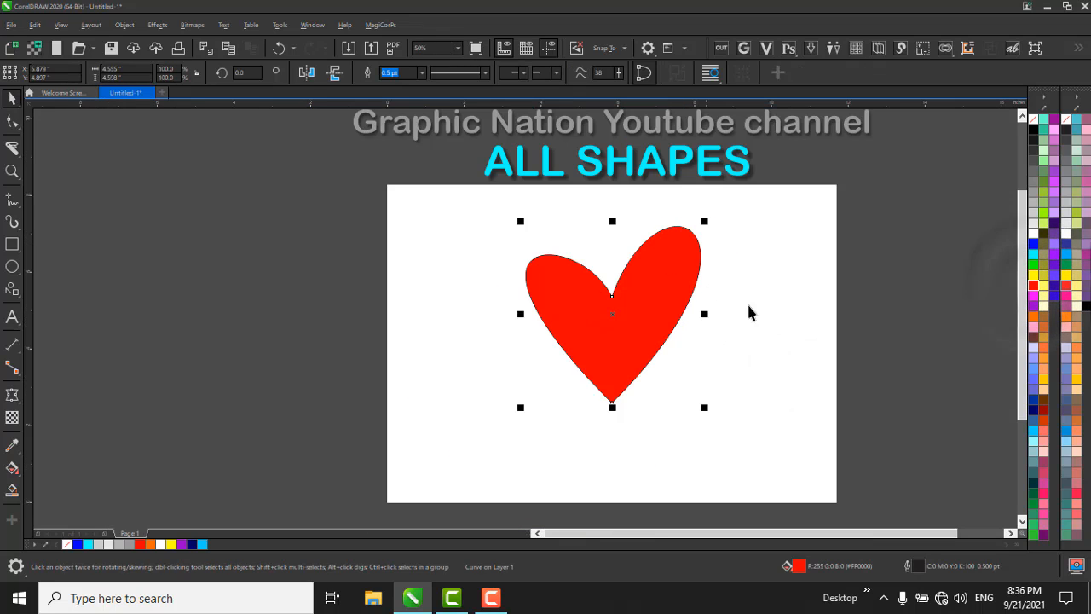
Add a drop shadow to the red heart, cast from its bottom tip sideways to the right.
left_click_drag(434, 207, 682, 349)
left_click(643, 329)
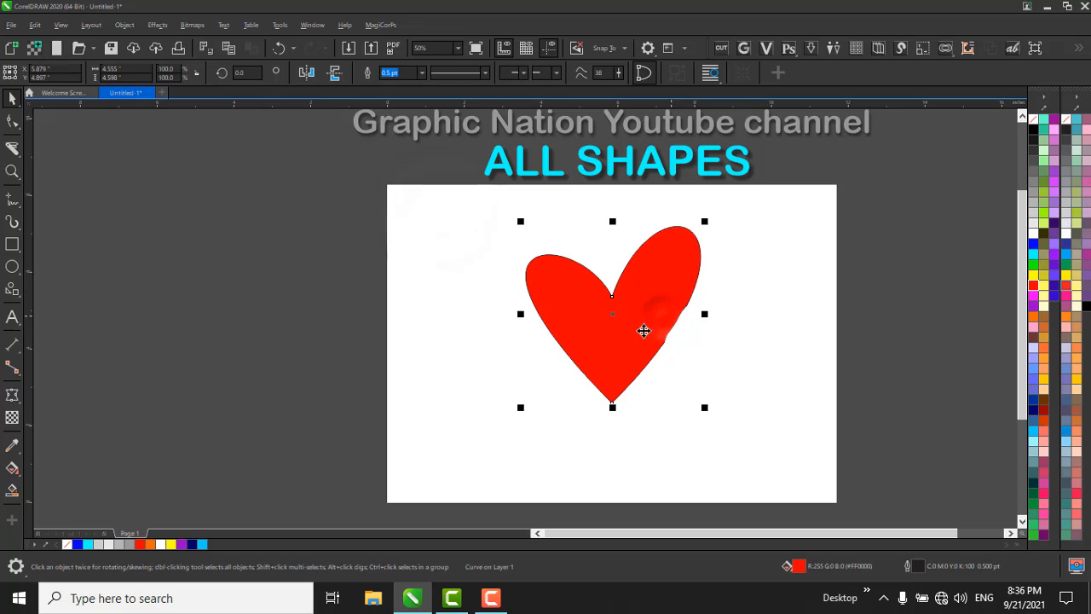
left_click(12, 396)
left_click(59, 392)
left_click_drag(612, 401, 697, 387)
key("space")
left_click(853, 467)
scroll(566, 326, "down", 1)
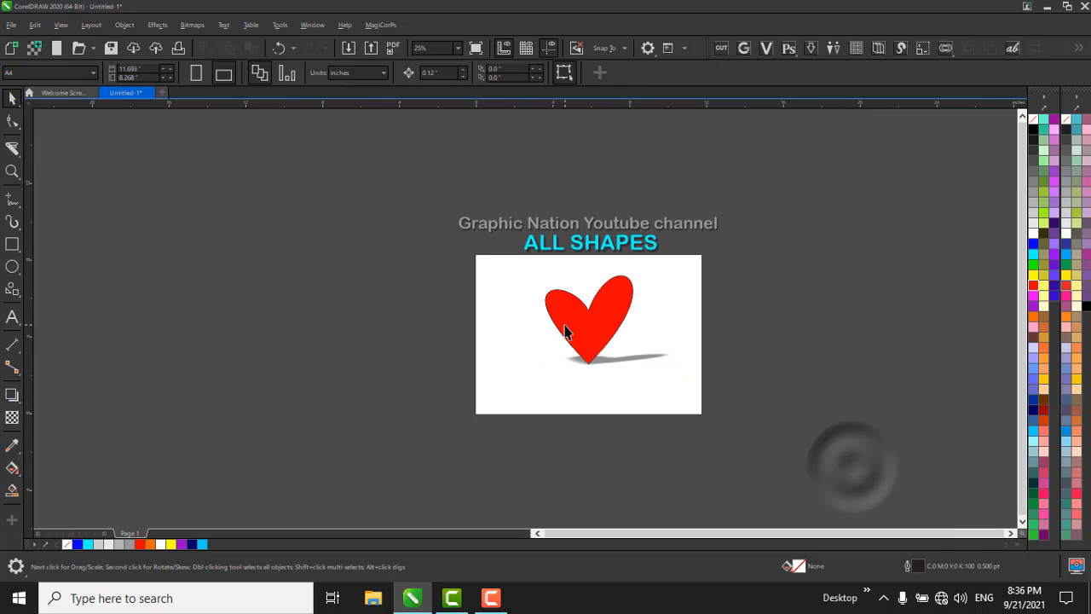
Delete the red heart together with its drop shadow.
left_click_drag(423, 248, 918, 521)
scroll(621, 287, "up", 1)
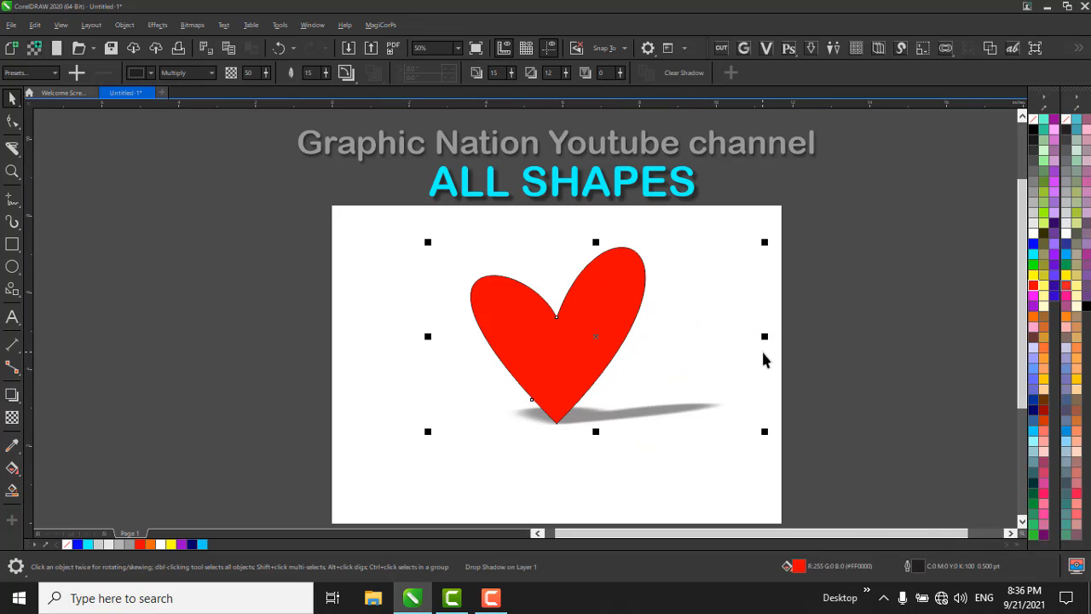
key("Delete")
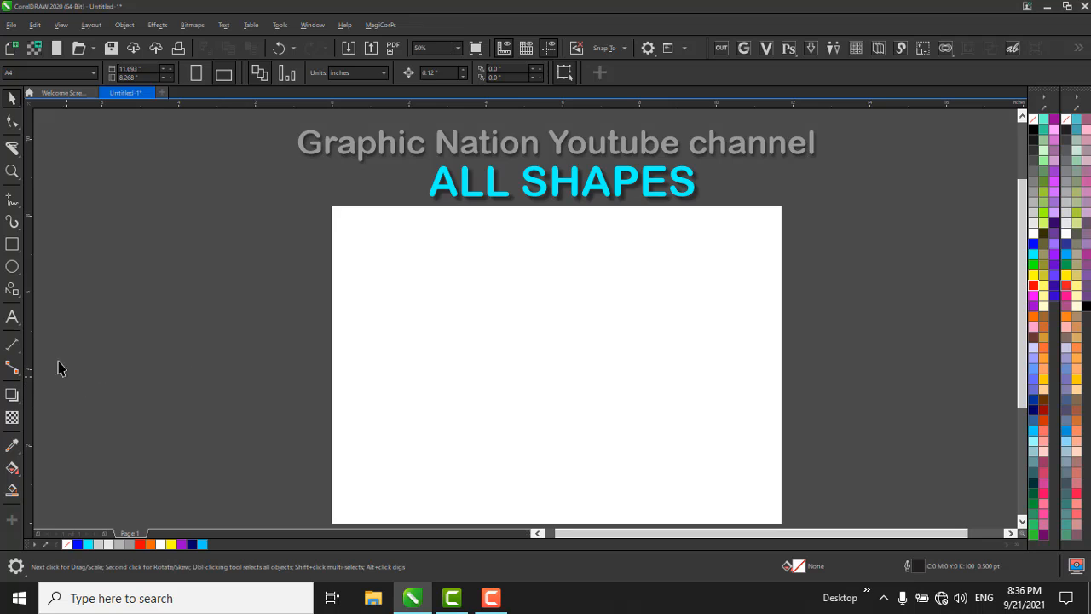
Draw a radial burst on the left half of the page with the Impact tool.
left_click(10, 294)
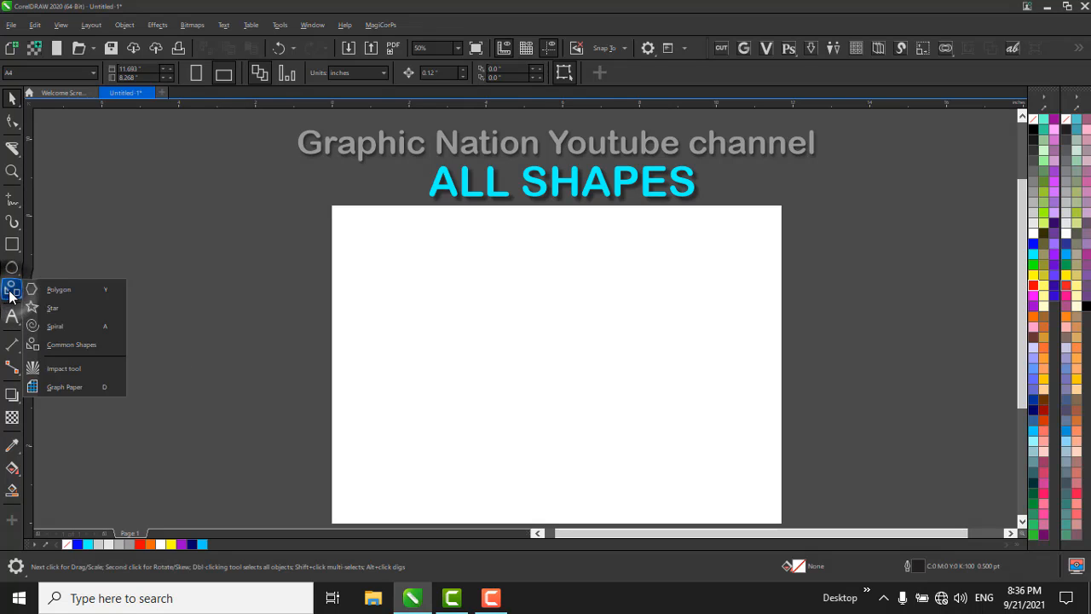
left_click(90, 368)
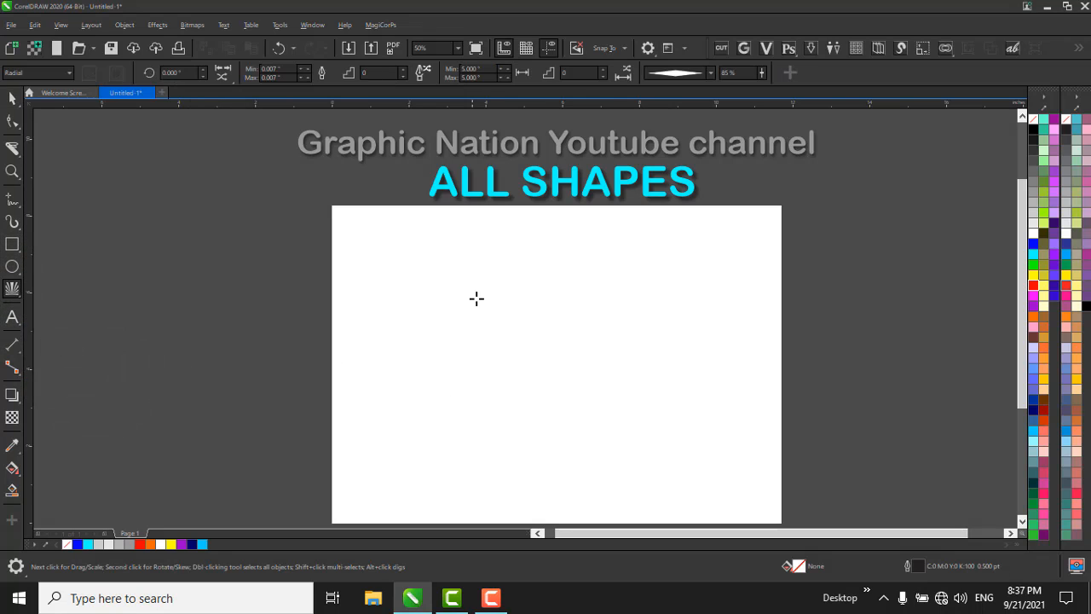
left_click_drag(479, 300, 644, 400)
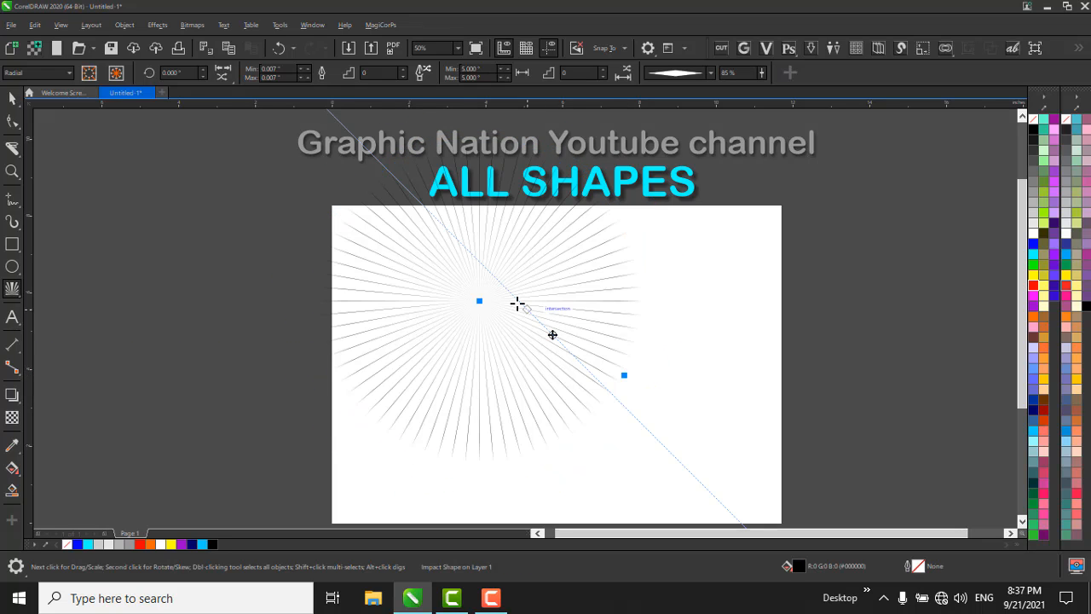
Move the radial burst over the page's left edge and scale it down about its centre.
key("space")
left_click_drag(506, 302, 399, 355)
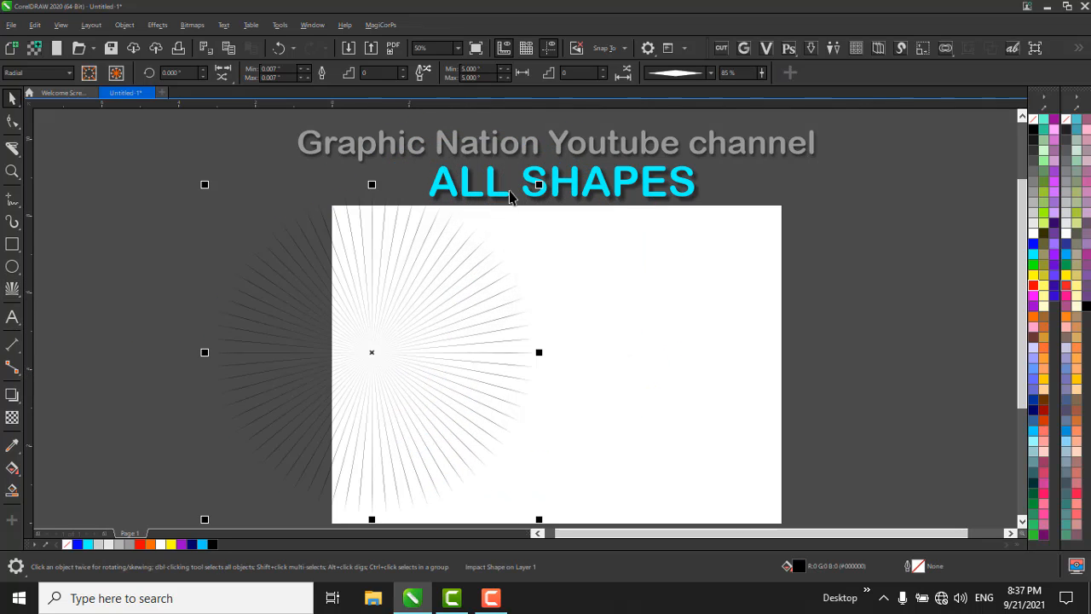
left_click_drag(537, 186, 493, 231)
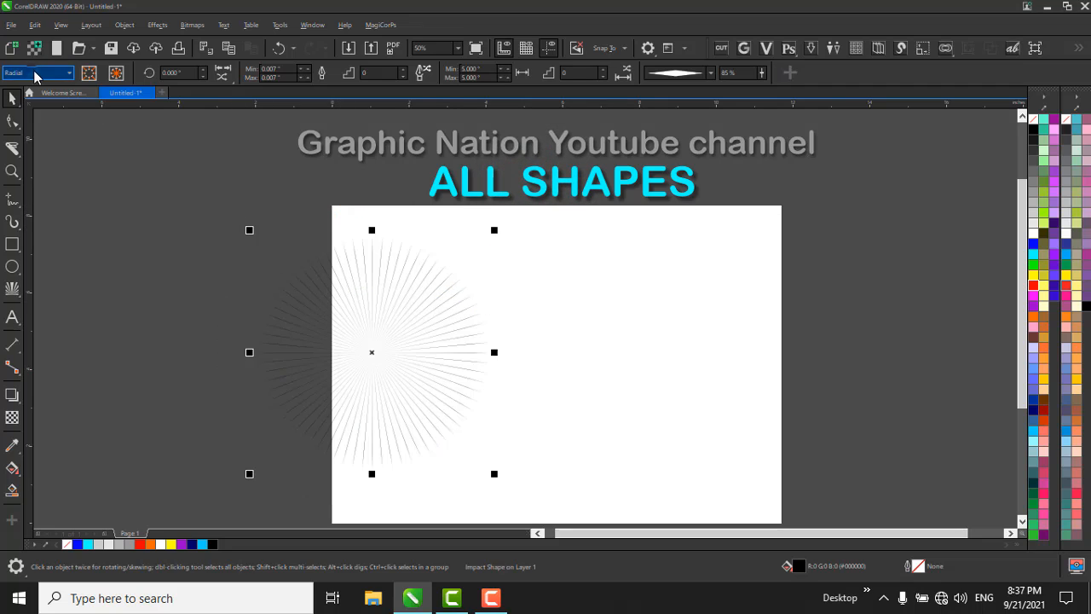
Alternate the impact shape's style between Parallel and Radial to compare them, leaving it on Parallel.
left_click(35, 75)
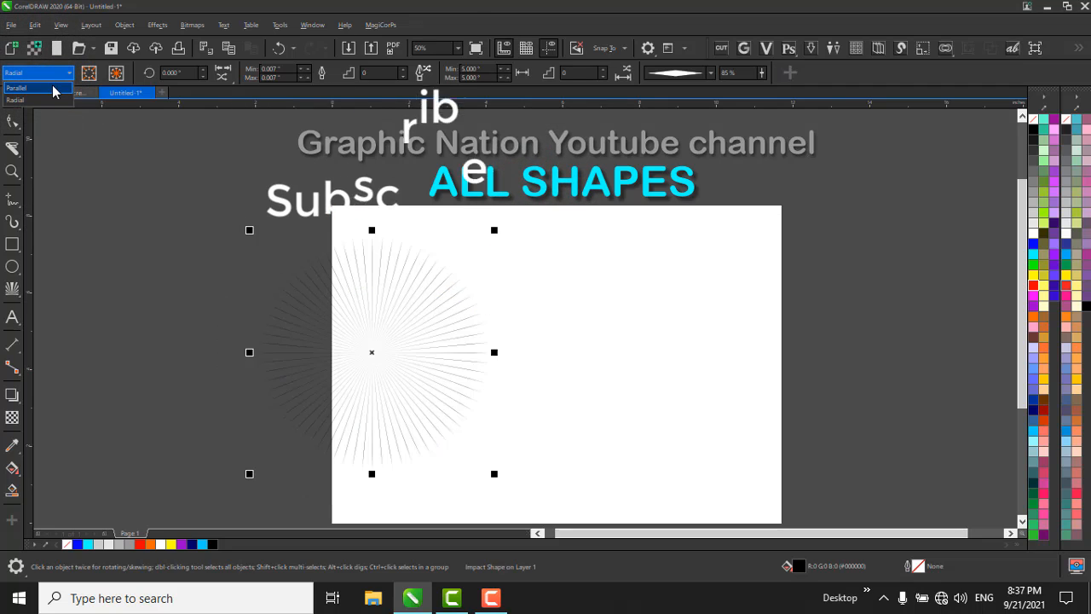
left_click(52, 88)
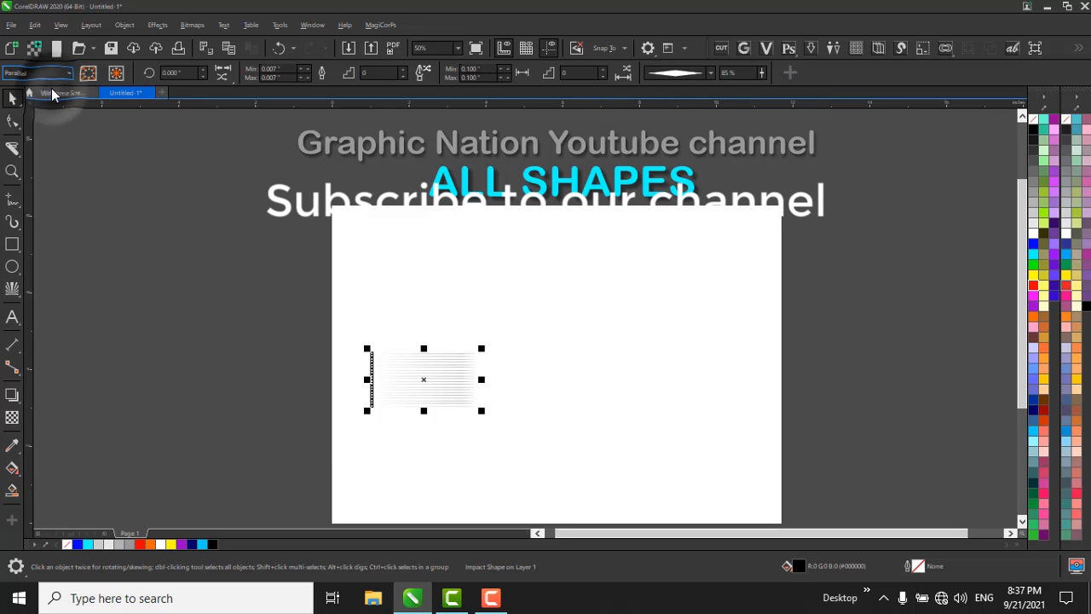
scroll(445, 388, "up", 3)
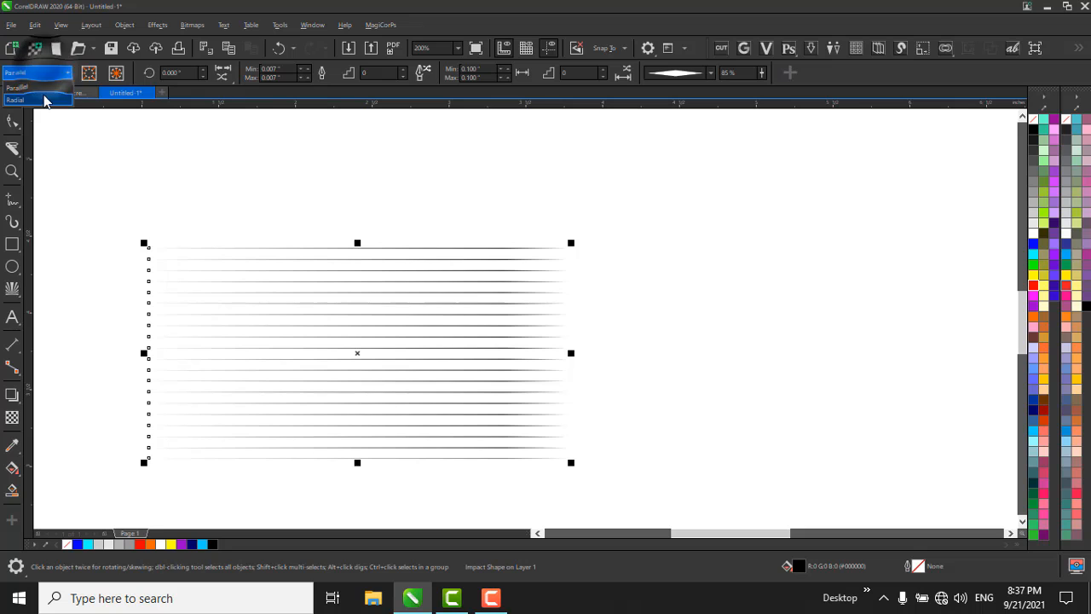
left_click(44, 100)
scroll(242, 180, "down", 2)
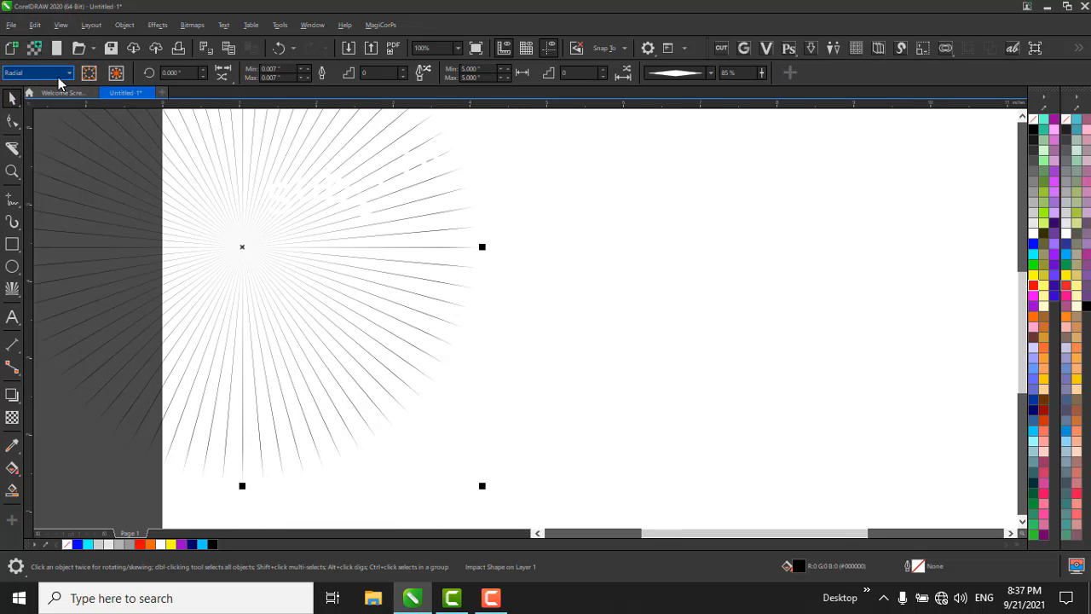
left_click(60, 75)
left_click(46, 87)
key("e")
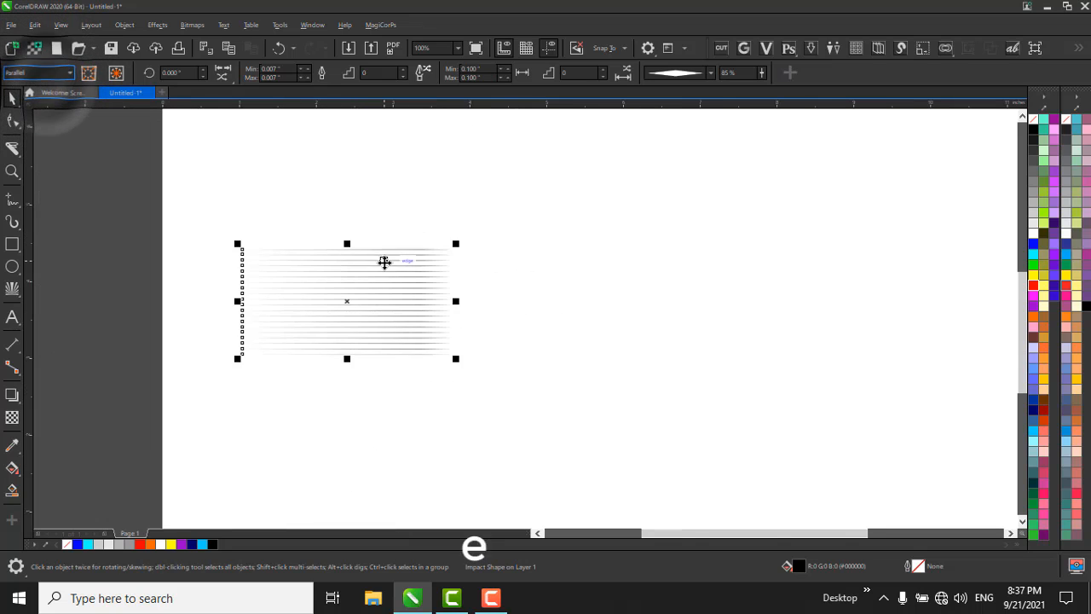
scroll(384, 262, "up", 3)
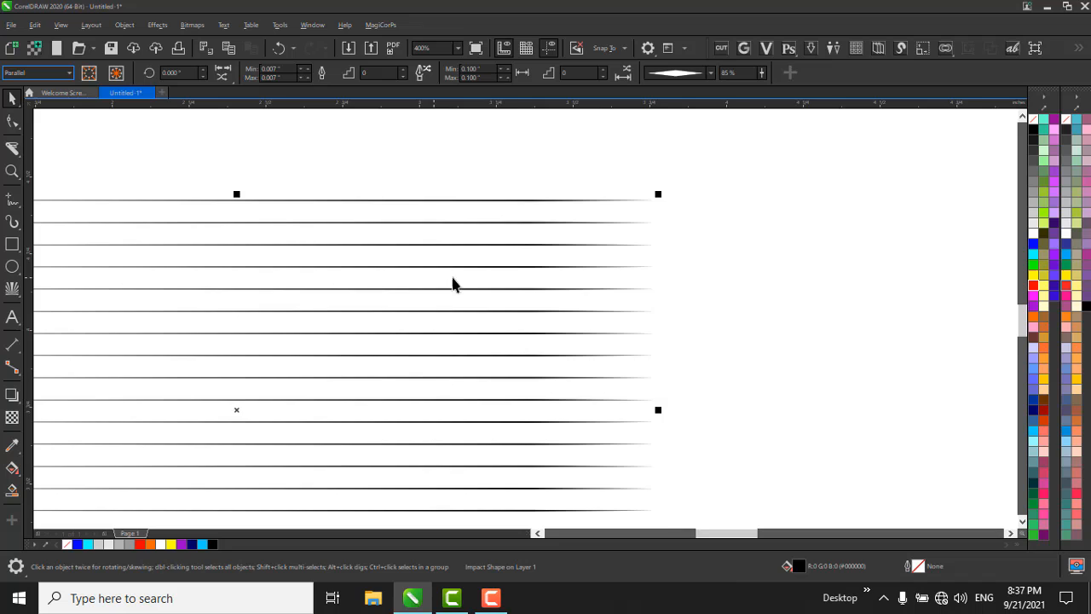
left_click(117, 77)
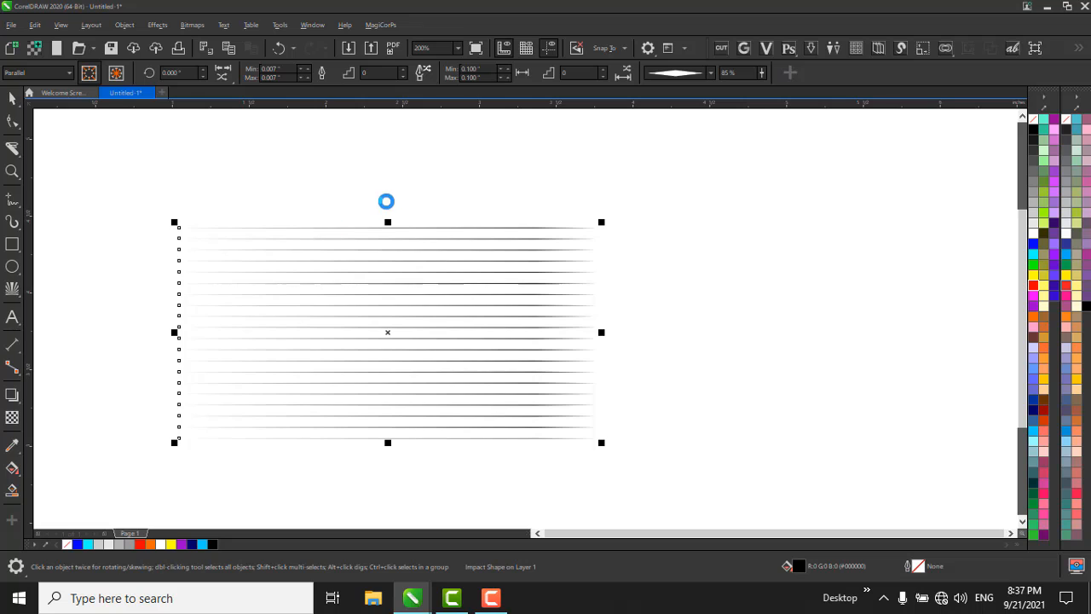
scroll(386, 201, "down", 4)
key("ctrl+n")
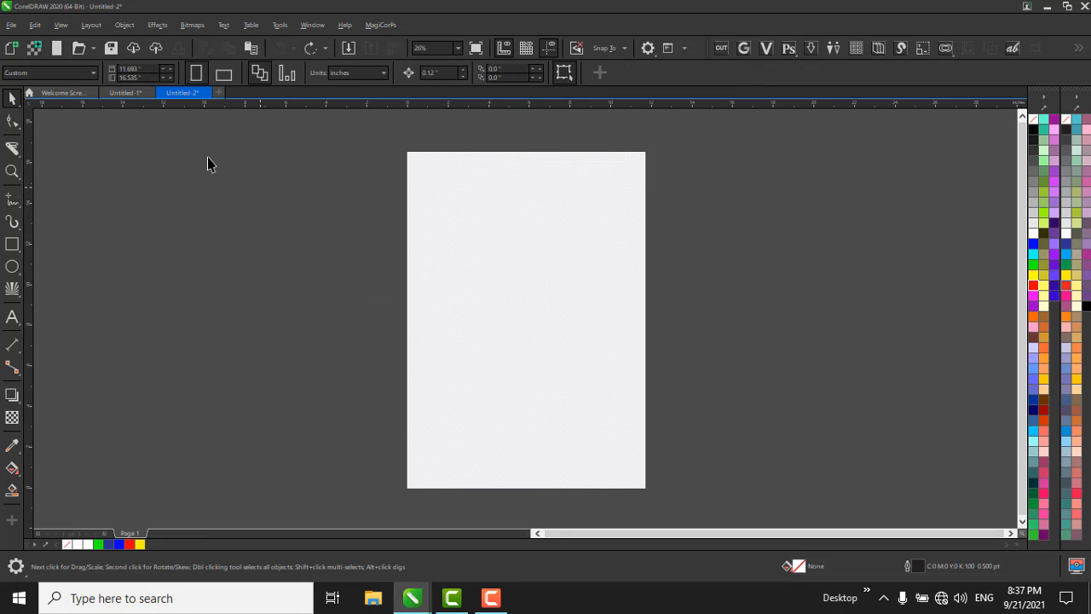
left_click(124, 92)
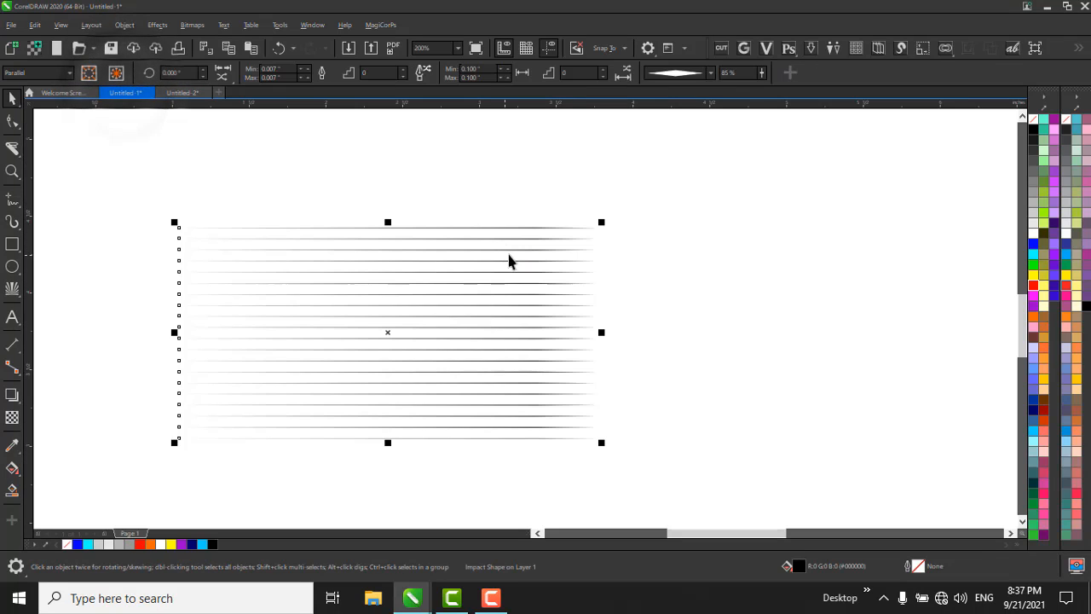
scroll(510, 244, "down", 1)
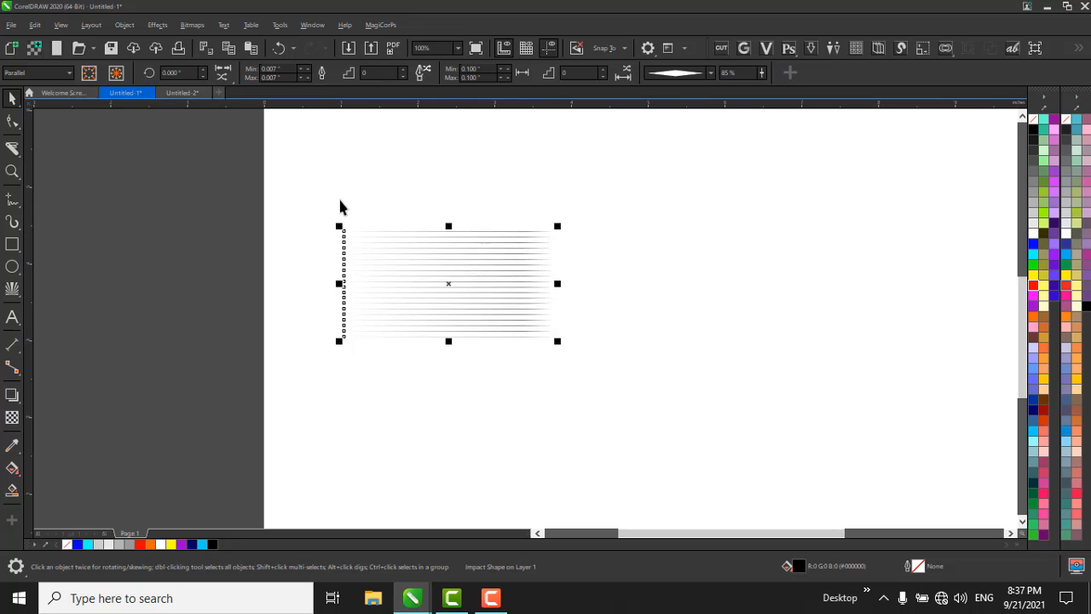
left_click(205, 93)
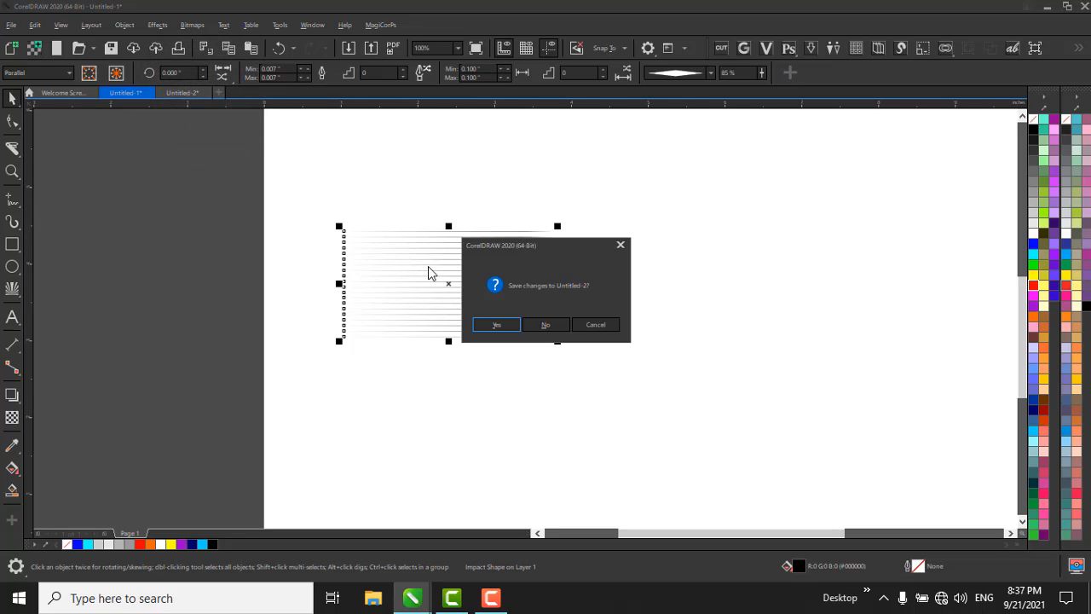
left_click(565, 324)
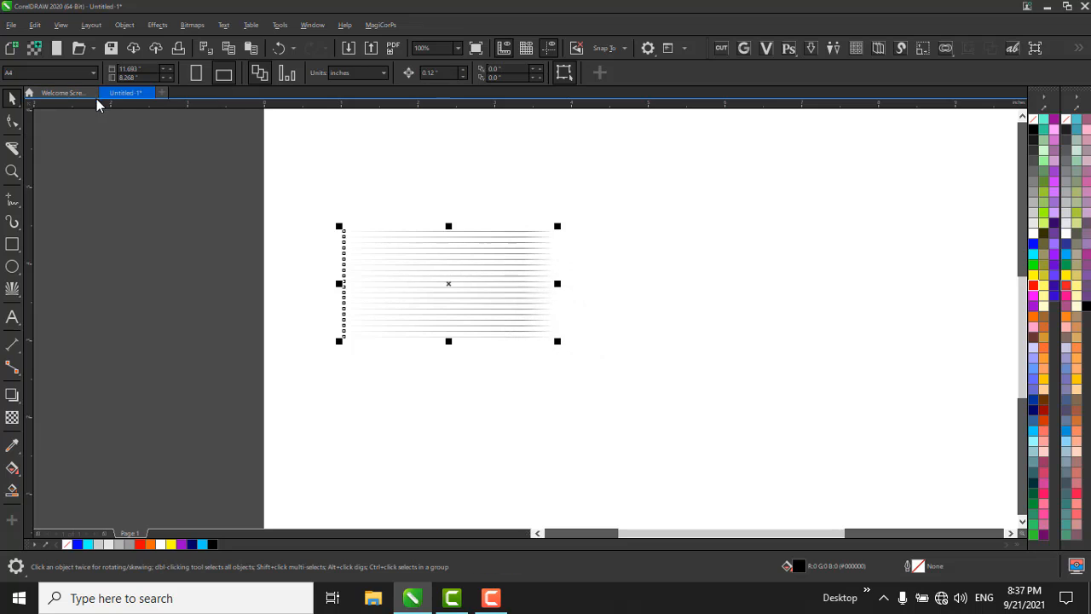
Set the style of the impact shape back to Radial.
scroll(503, 305, "up", 1)
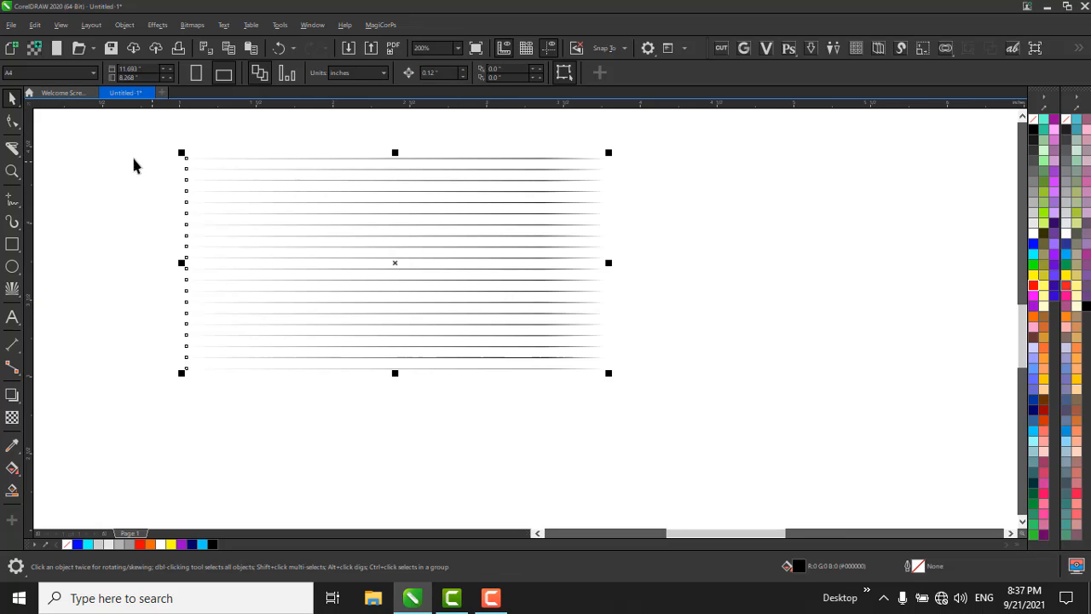
left_click(334, 250)
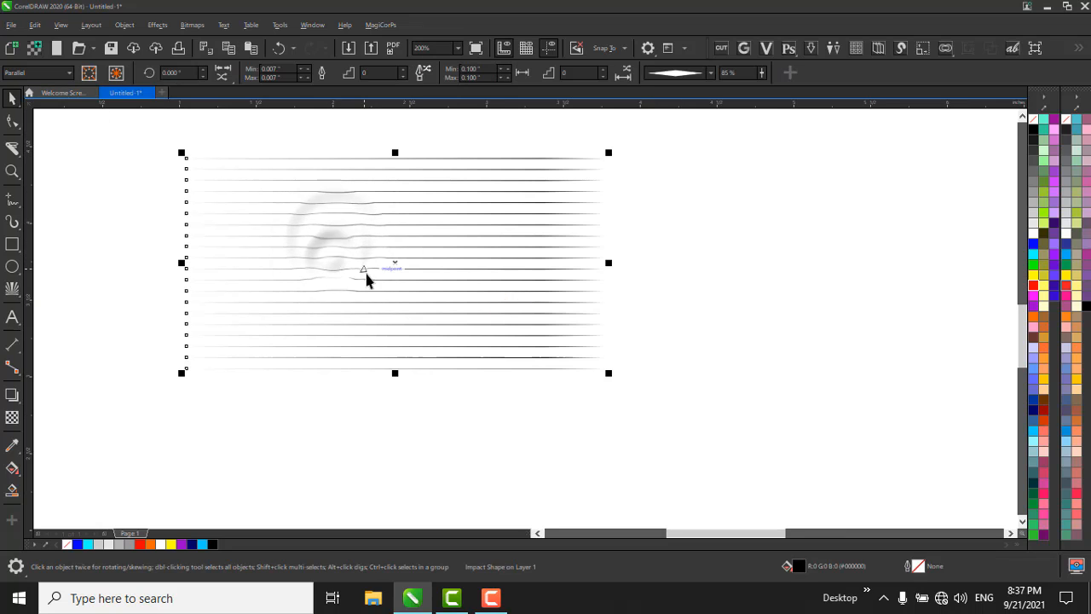
left_click(34, 74)
left_click(39, 101)
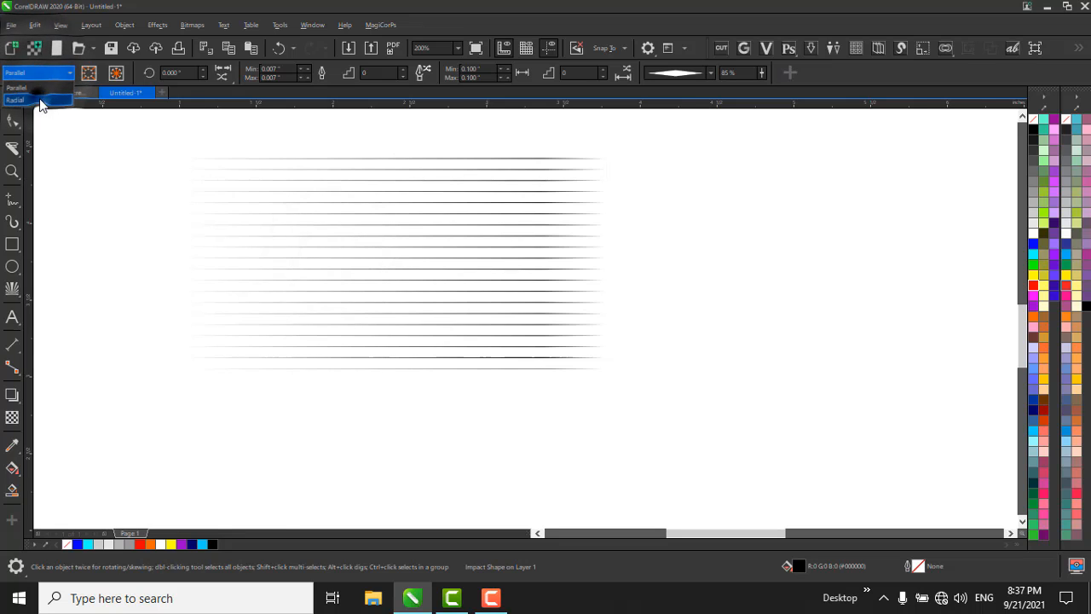
scroll(447, 326, "down", 1)
scroll(553, 347, "down", 1)
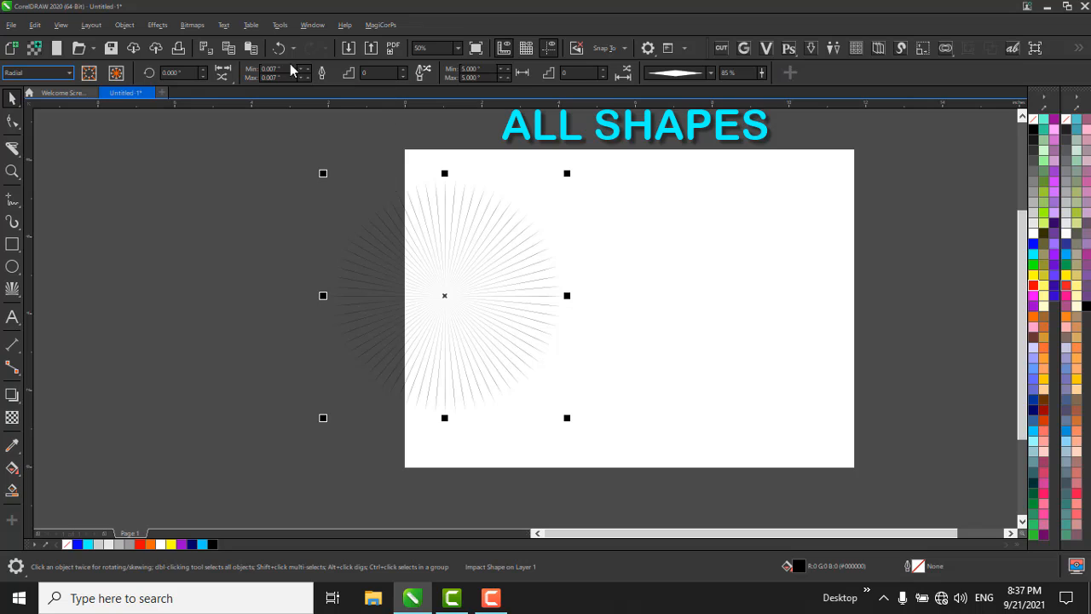
Set the radial burst's line width step to 8.
left_click(404, 67)
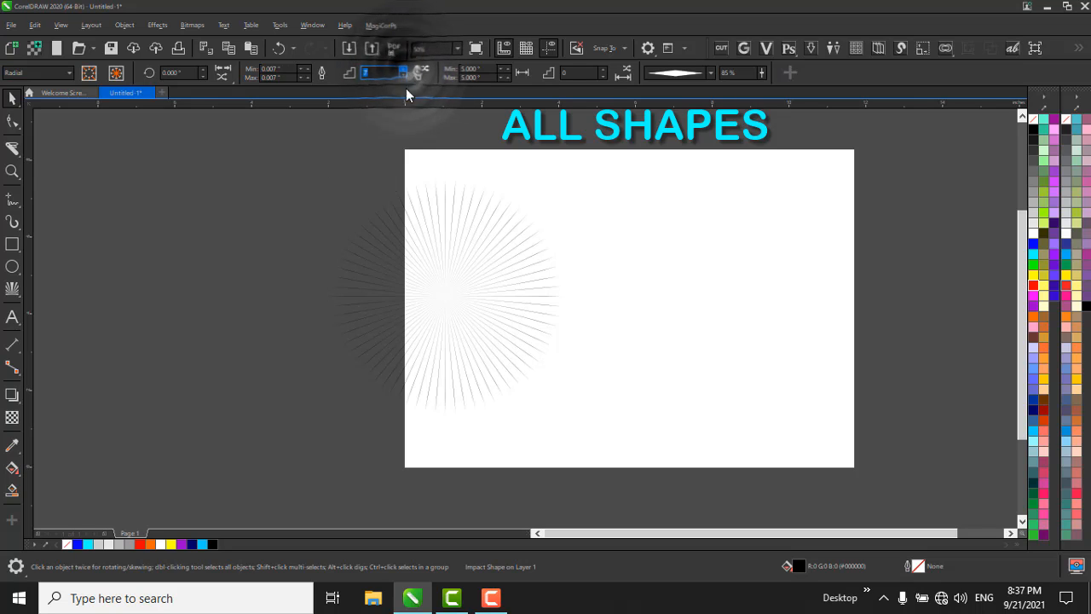
scroll(470, 271, "up", 2)
scroll(486, 267, "down", 1)
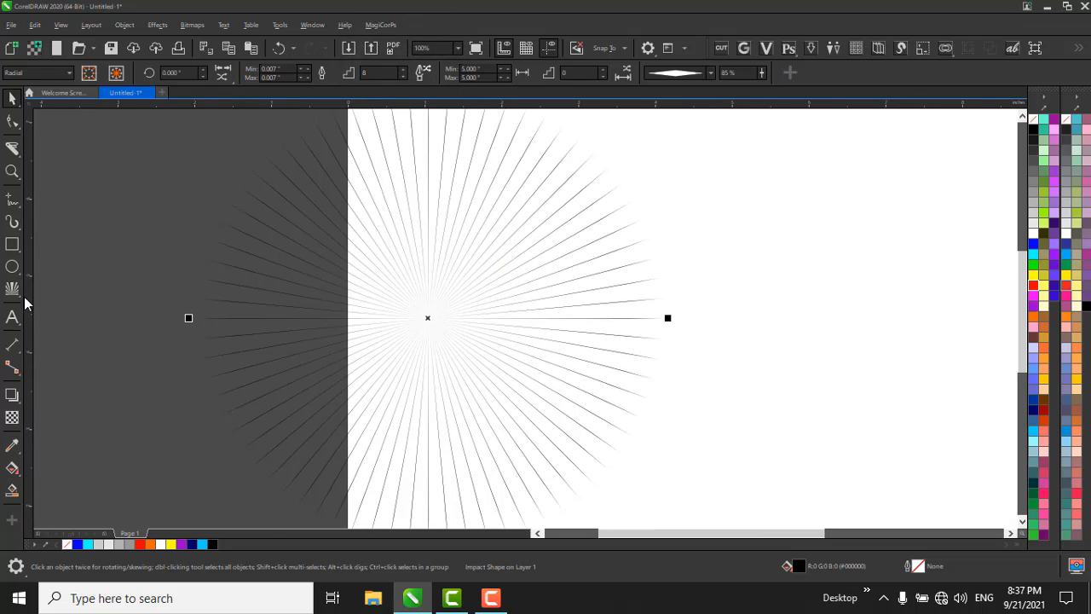
Warp the radial burst into a curved plume sweeping across the page with the Twirl tool, using a nib size of 7.673 inches.
left_click(17, 128)
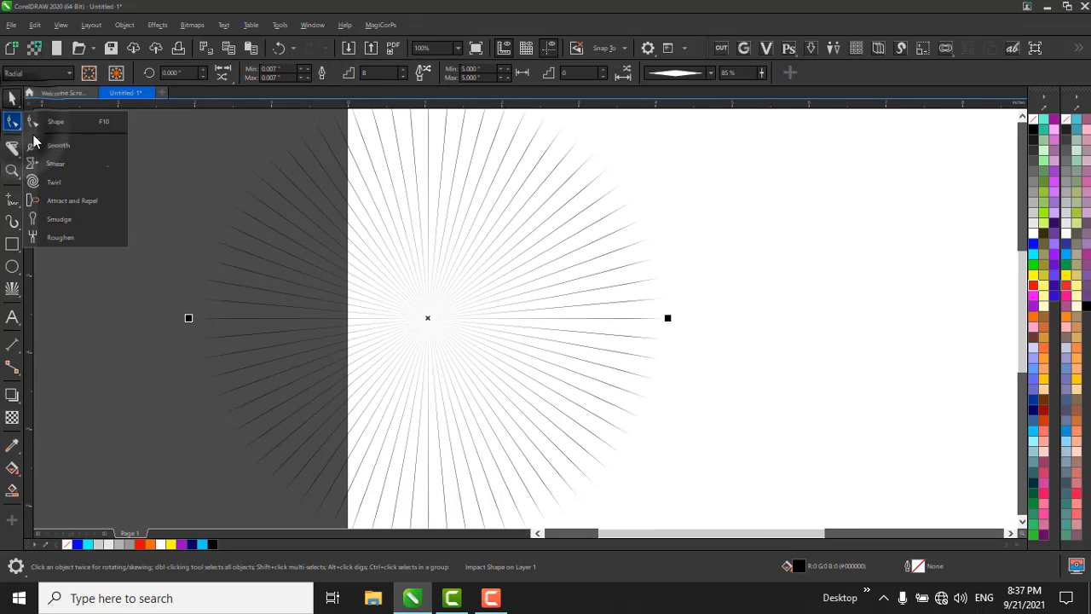
left_click(75, 182)
scroll(196, 295, "down", 3)
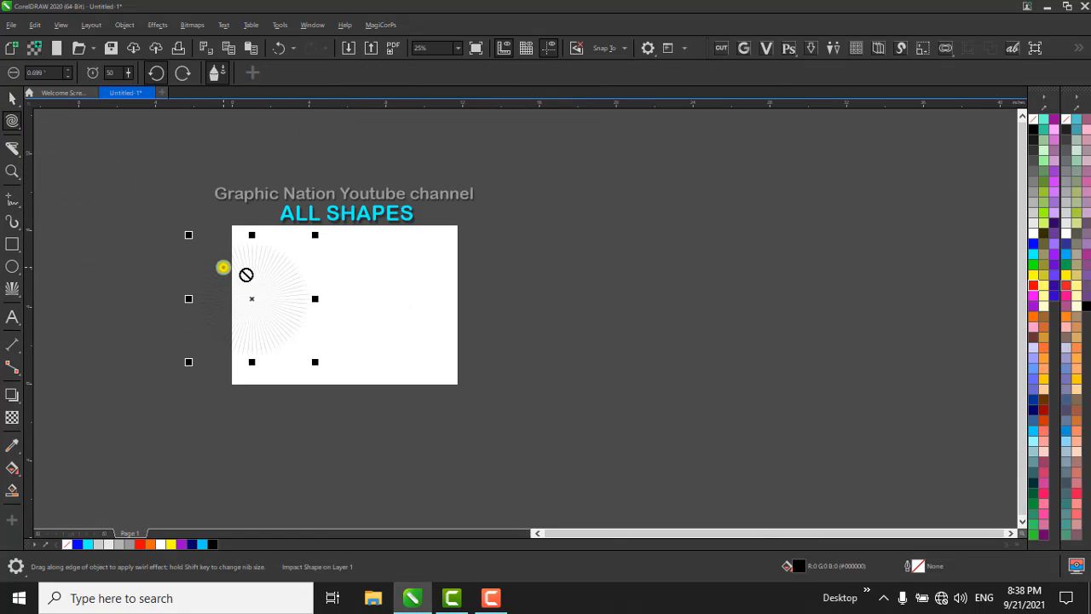
left_click_drag(224, 266, 327, 297)
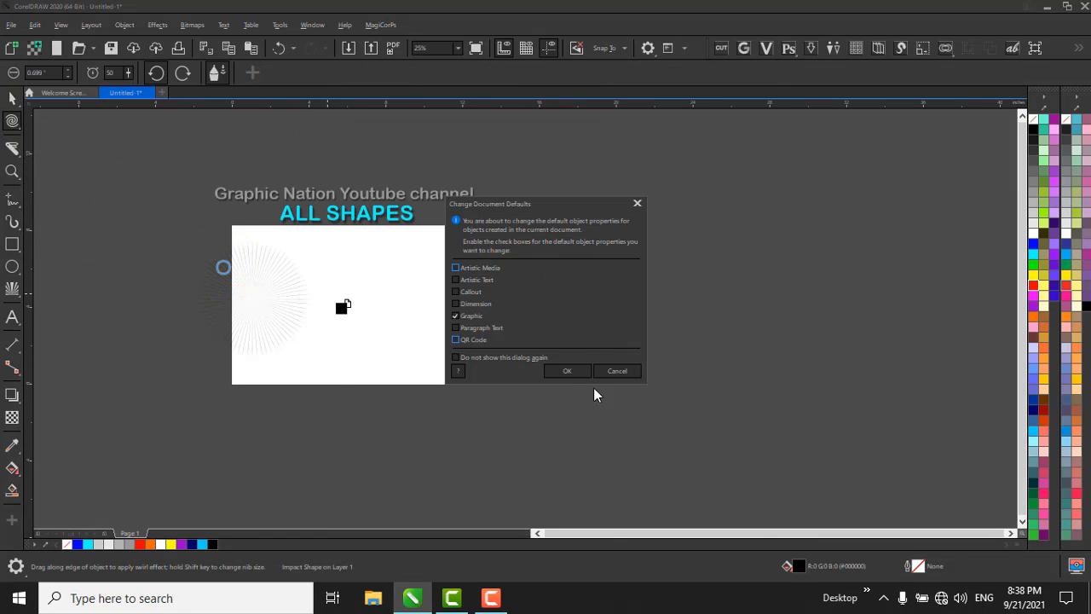
left_click(620, 372)
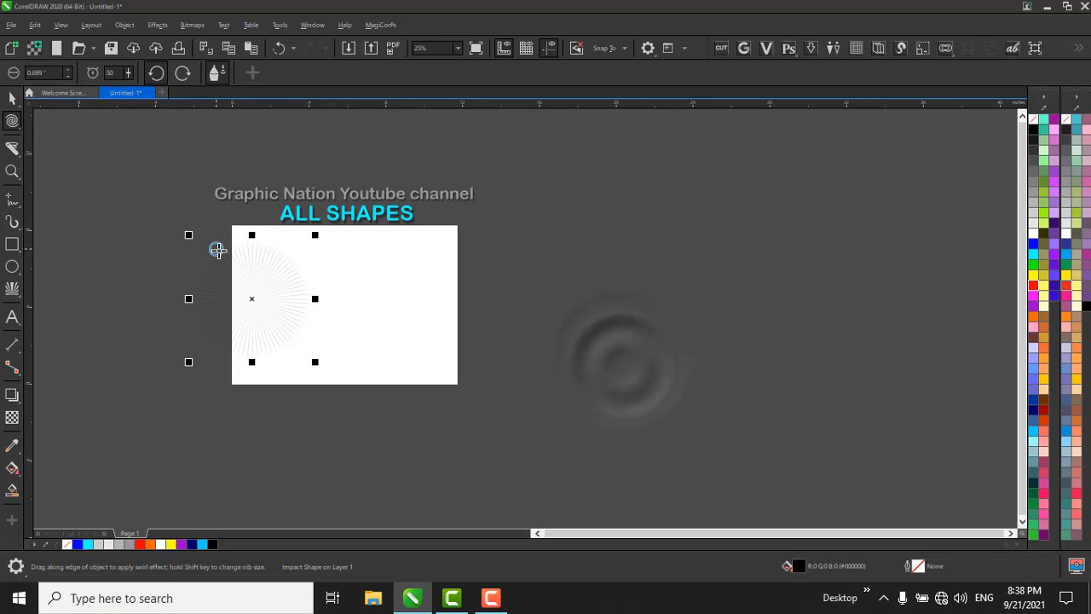
mouse_move(201, 259)
left_mouse_down()
mouse_move(273, 270)
mouse_move(264, 284)
mouse_move(366, 316)
mouse_move(483, 304)
mouse_move(487, 261)
mouse_move(545, 314)
mouse_move(518, 346)
left_mouse_up()
scroll(207, 269, "up", 1)
key("space")
key("space")
key("space")
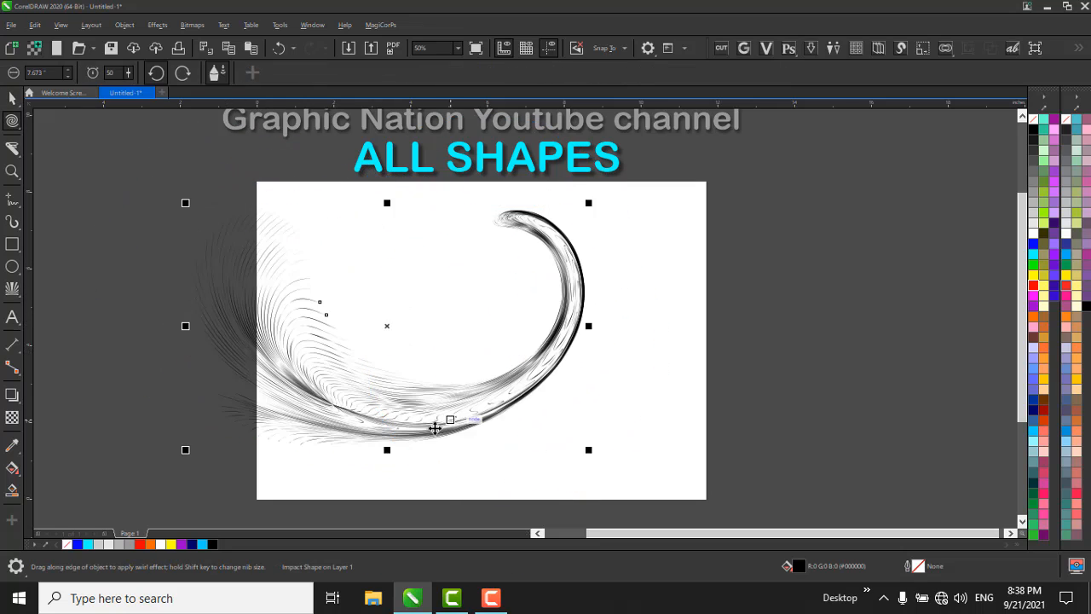
Try moving the warped plume further right and filling it with blue, and undo the change.
left_click_drag(558, 424, 755, 424)
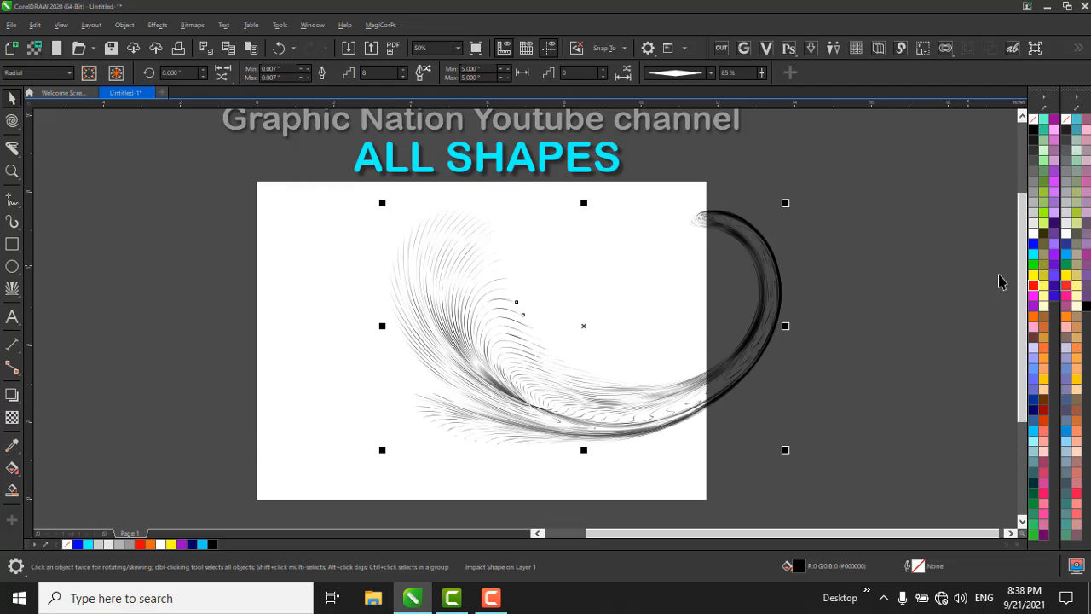
left_click(1033, 247)
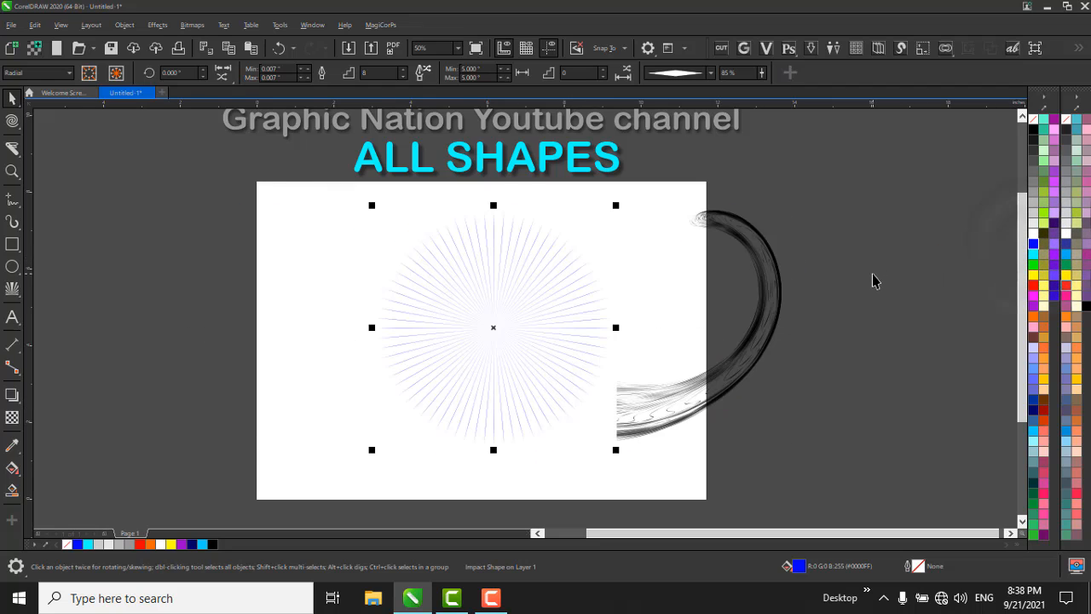
scroll(756, 299, "up", 1)
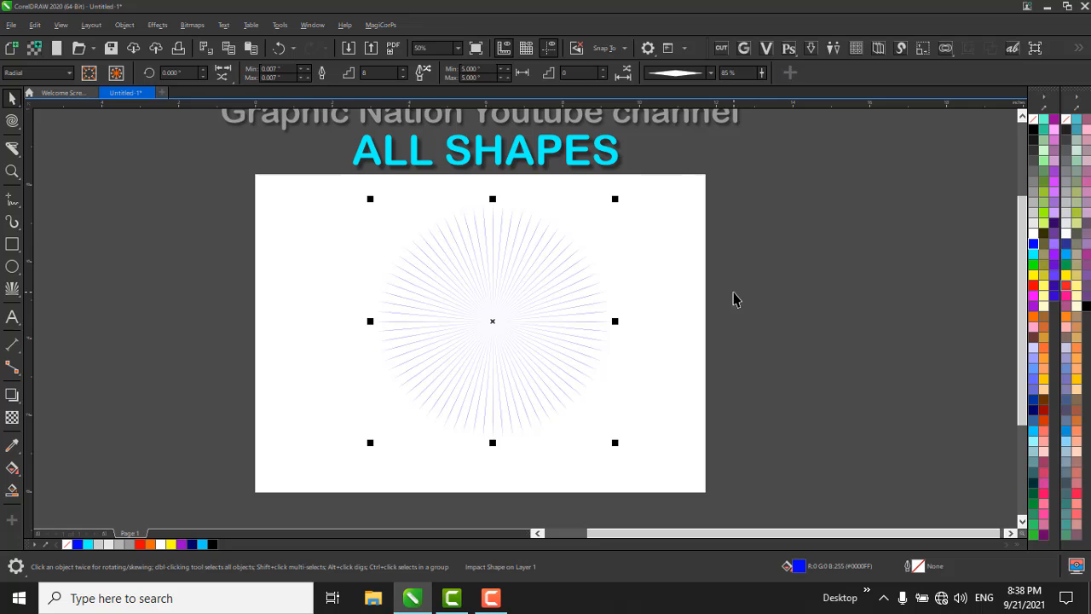
key("ctrl+z")
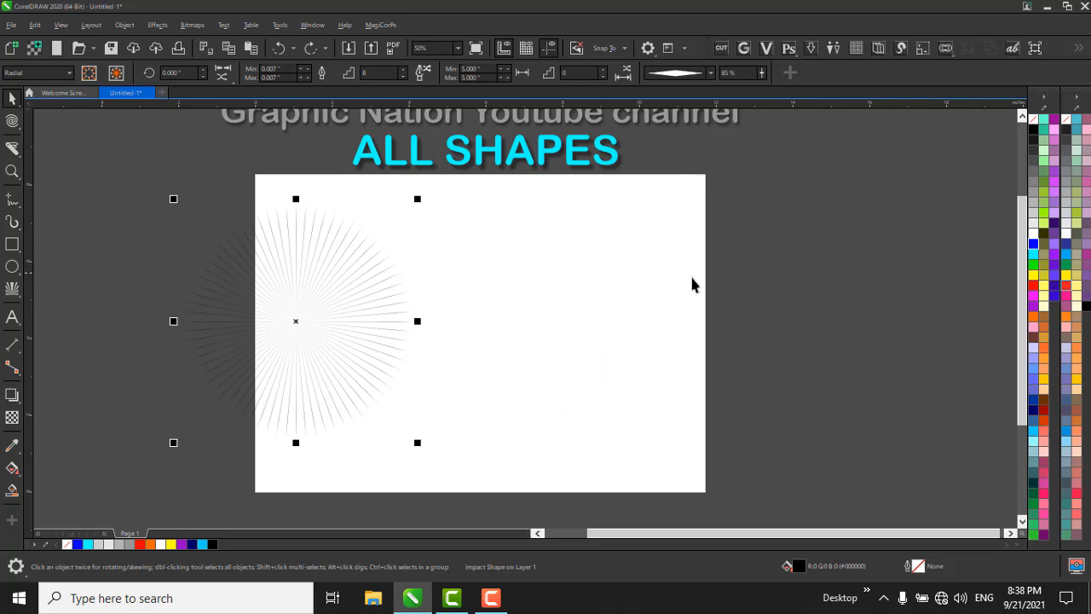
Warp the radial burst into a curled plume again with the Twirl tool and move it toward the page's right edge.
key("space")
mouse_move(165, 226)
left_mouse_down()
mouse_move(255, 299)
mouse_move(389, 336)
left_mouse_up()
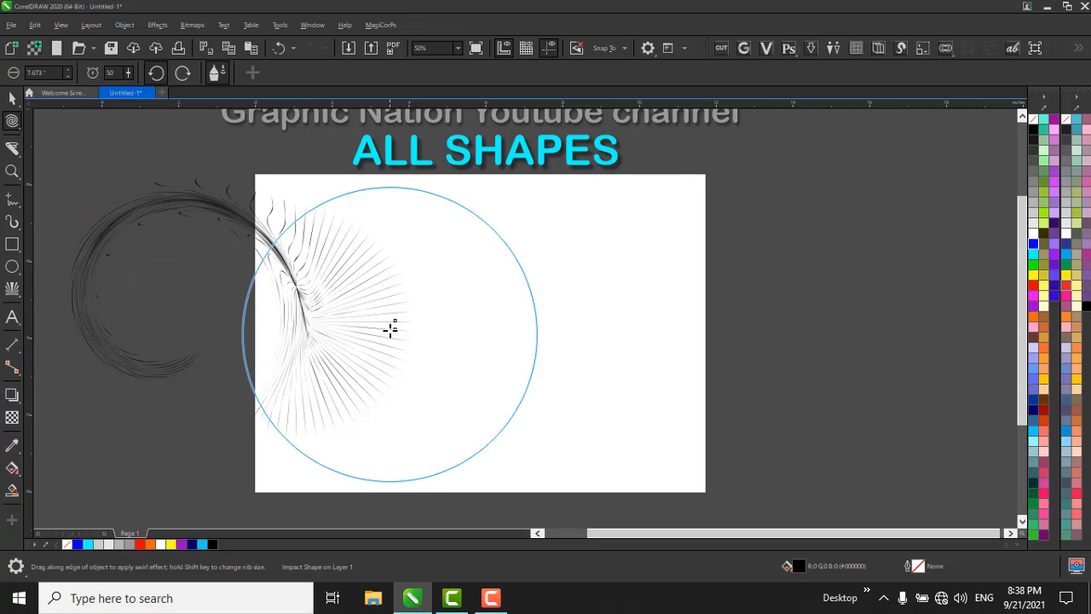
key("ctrl+z")
mouse_move(298, 229)
left_mouse_down()
mouse_move(308, 278)
mouse_move(439, 286)
mouse_move(500, 253)
mouse_move(504, 207)
mouse_move(445, 221)
left_mouse_up()
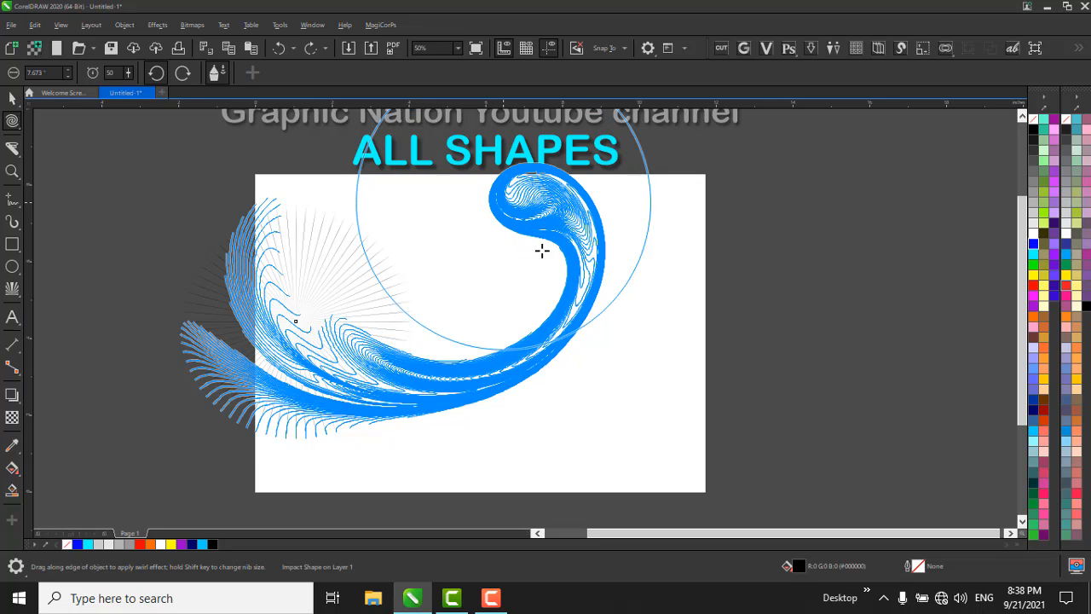
mouse_move(542, 251)
left_mouse_down()
mouse_move(930, 244)
mouse_move(916, 216)
left_mouse_up()
Try giving the twirled plume a blue outline, and undo it.
key("space")
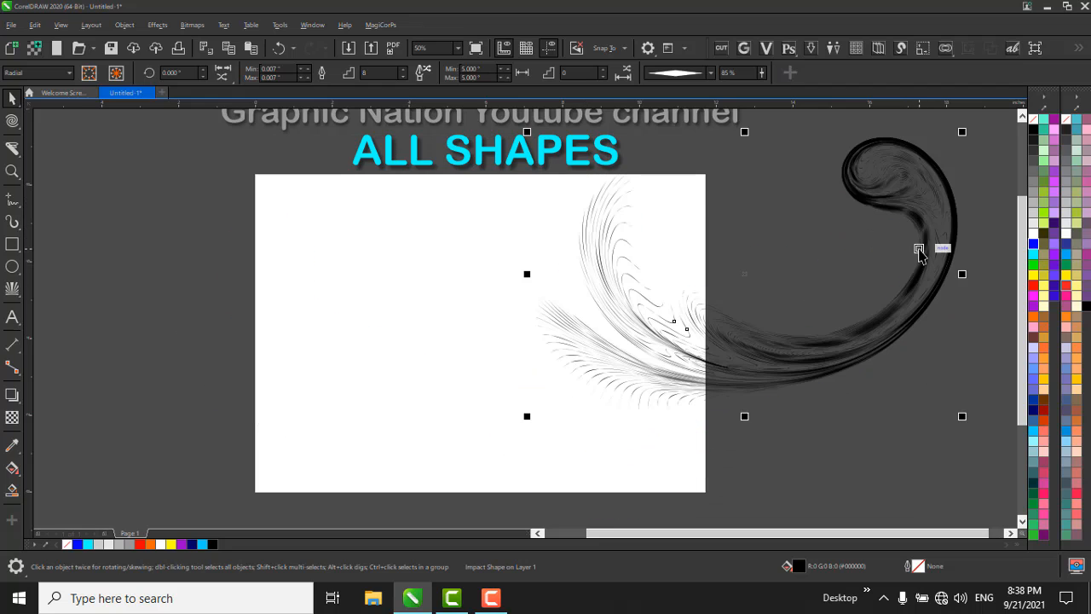
right_click(1034, 244)
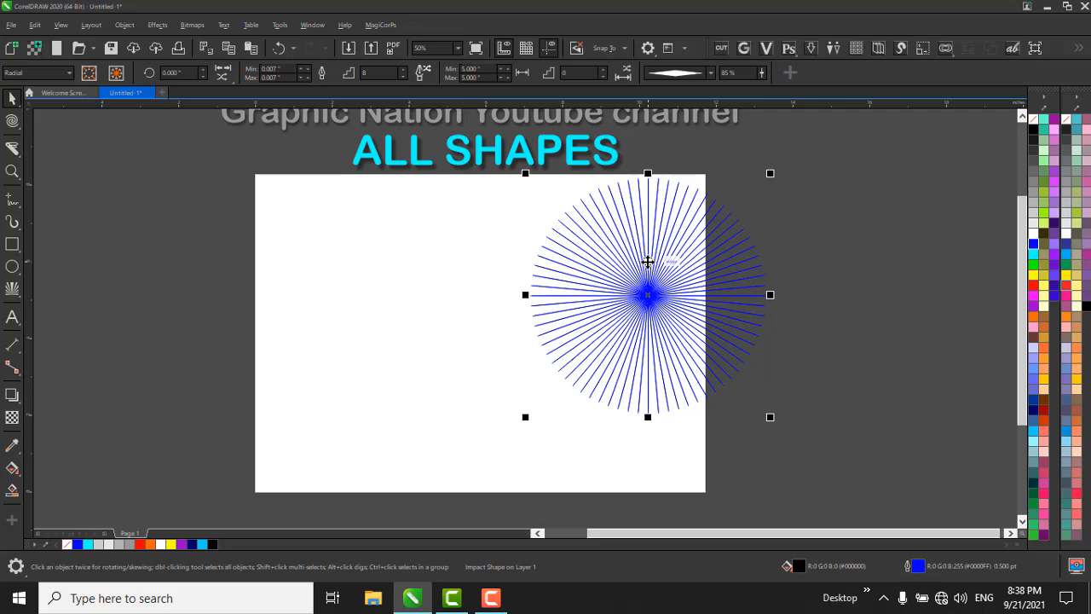
key("ctrl+z")
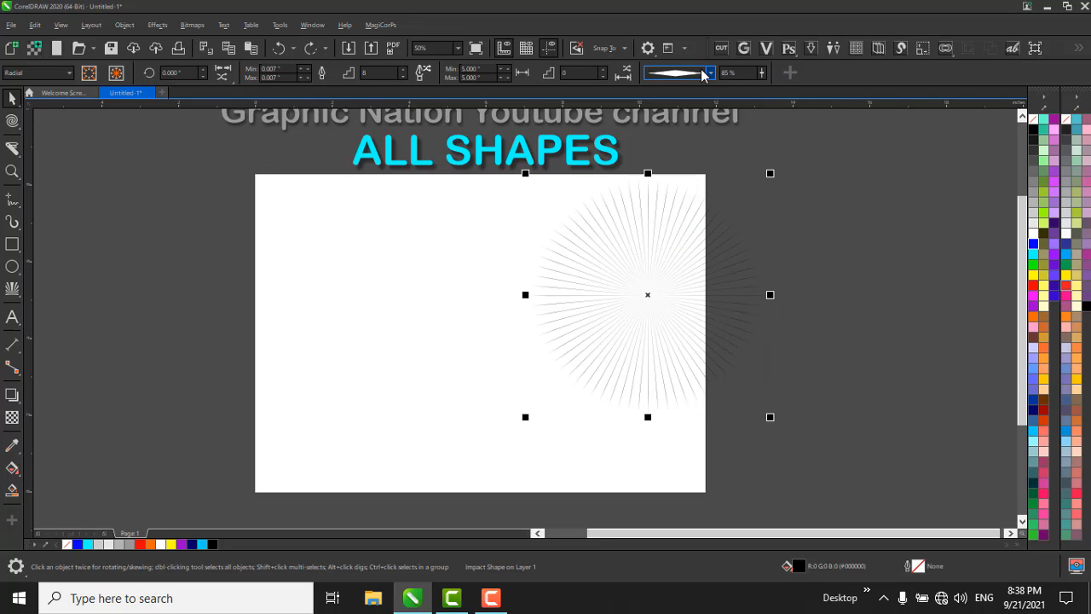
Change the line element style of the radial burst to the rounded oval shape.
left_click(707, 74)
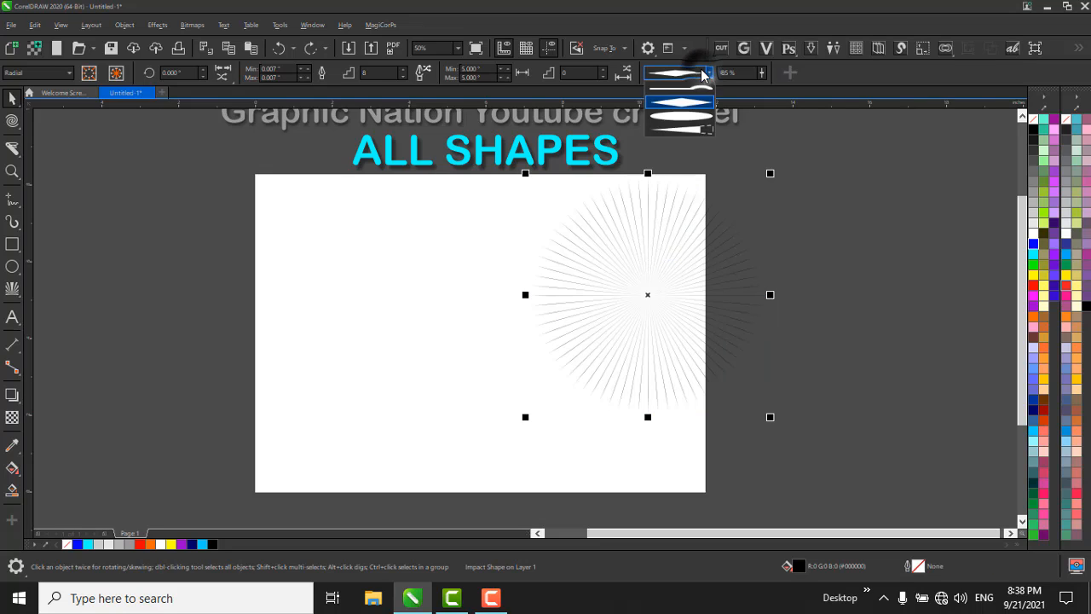
left_click(685, 135)
scroll(691, 246, "up", 2)
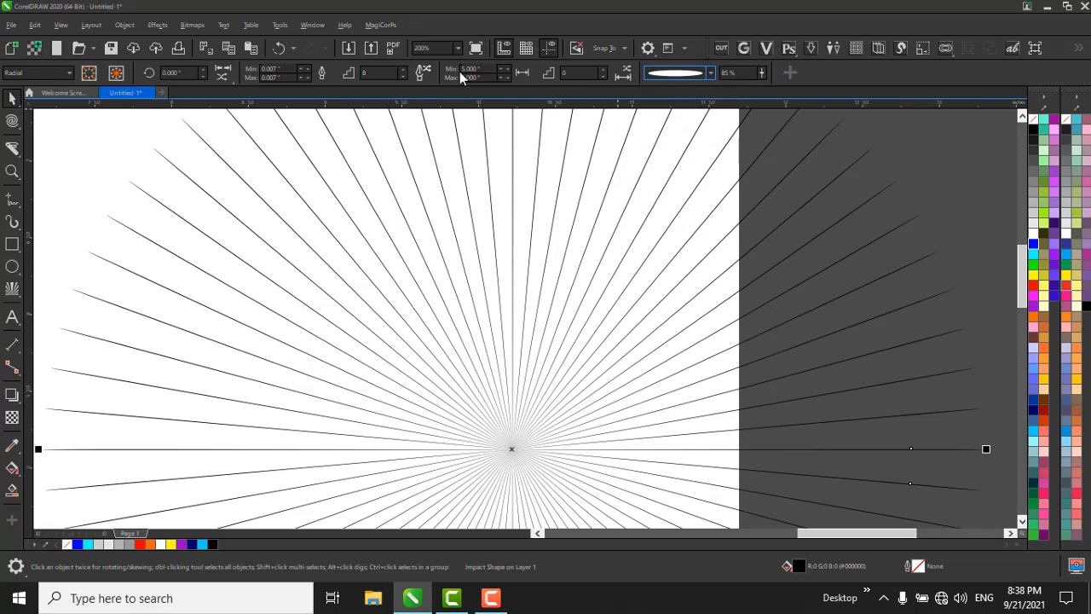
Set the radial burst's line spacing step to 9.
left_click(603, 72)
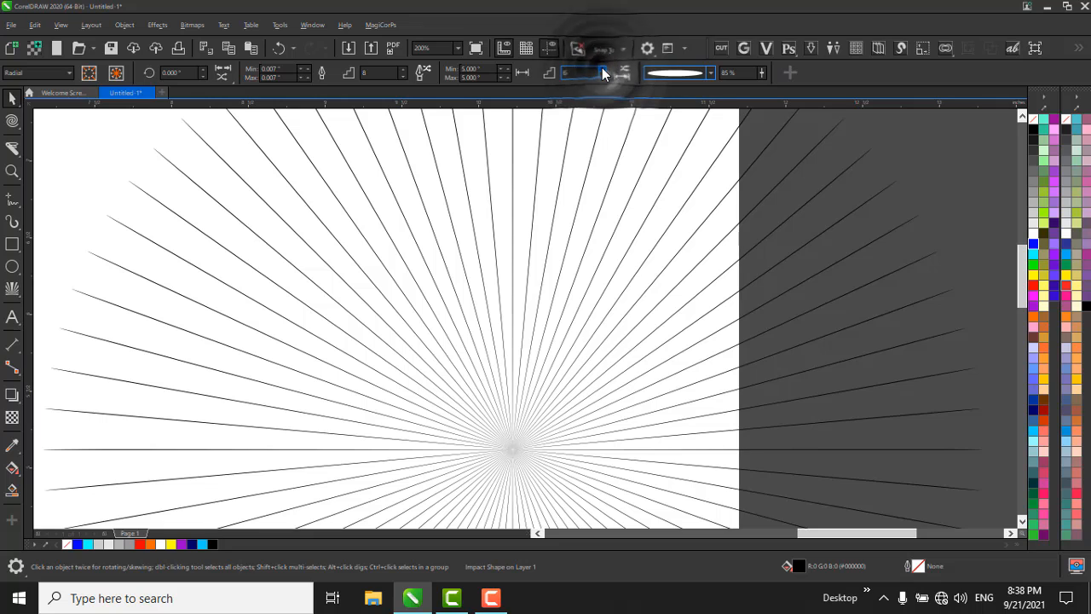
type("9")
key("Return")
Try the diamond line element style on the radial burst, and settle on the one-sided wedge taper.
left_click(710, 72)
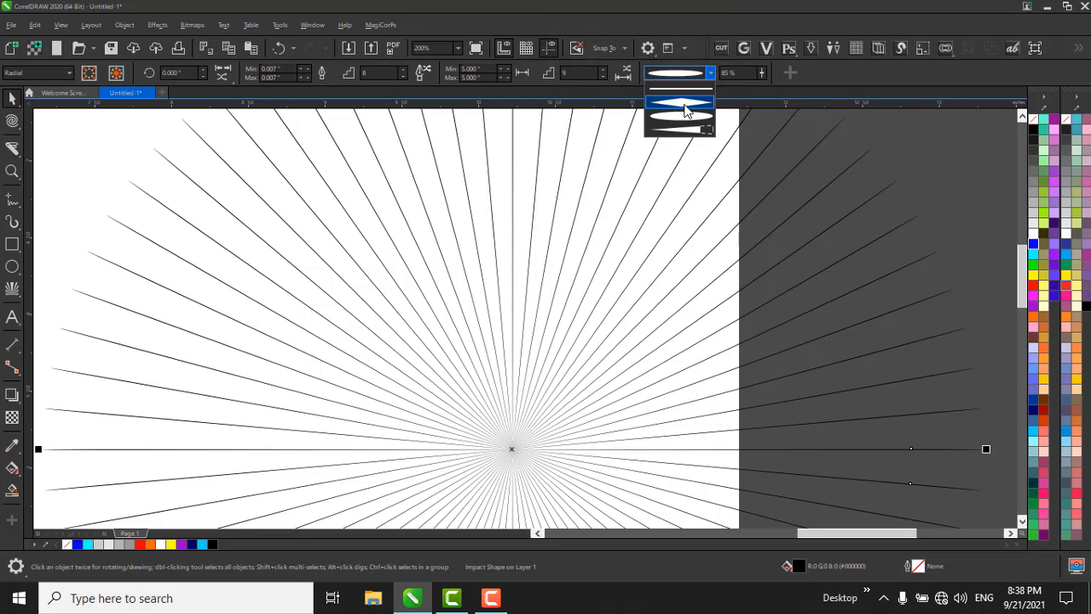
left_click(685, 103)
left_click(670, 73)
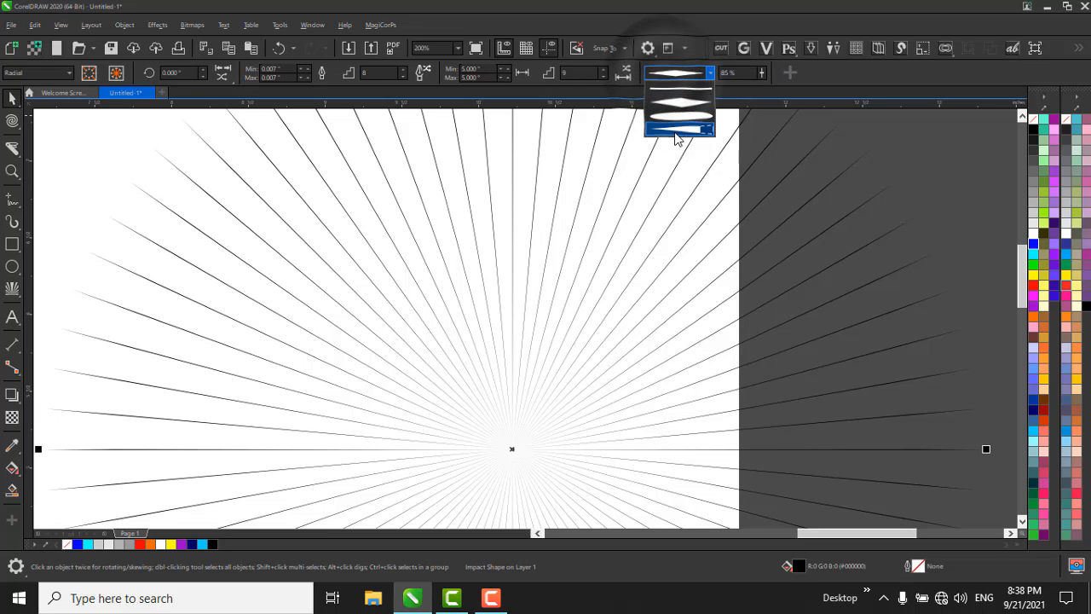
left_click(676, 132)
scroll(936, 181, "up", 2)
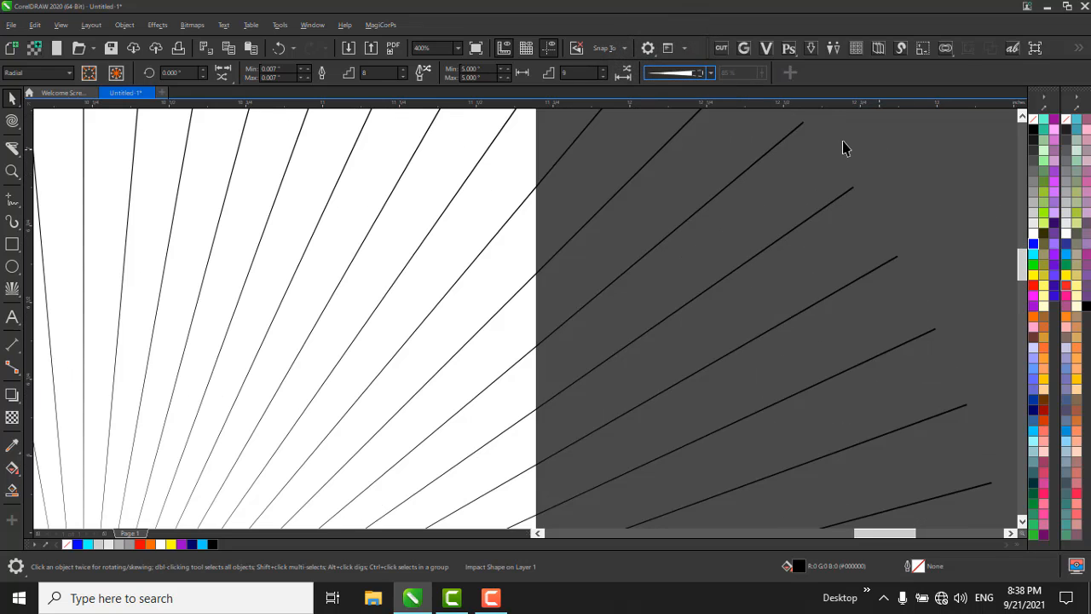
scroll(614, 228, "down", 5)
Move the radial burst into the empty area beside the page and convert it to curves.
left_click_drag(682, 256, 758, 253)
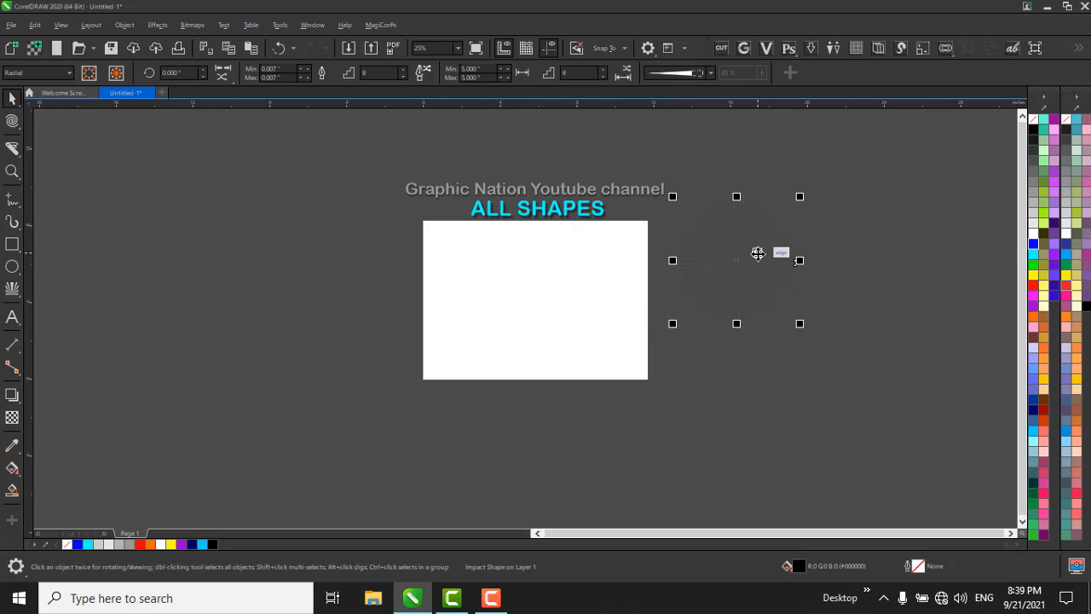
key("ctrl+q")
scroll(766, 241, "up", 1)
Warp the converted burst into a curled plume about 11.9 by 6.75 inches with the Twirl tool.
key("space")
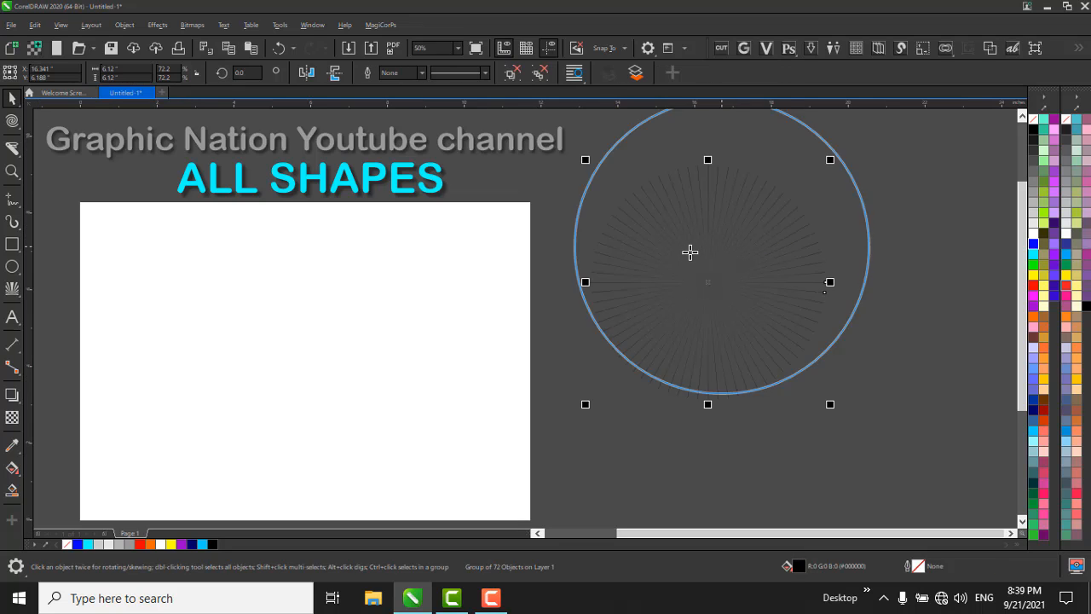
scroll(608, 267, "down", 1)
mouse_move(611, 231)
left_mouse_down()
mouse_move(665, 256)
mouse_move(724, 253)
mouse_move(775, 249)
mouse_move(774, 222)
mouse_move(805, 268)
mouse_move(796, 255)
left_mouse_up()
Give the twirled plume a blue outline and move it closer to the page so its feathered end overlaps the edge.
key("space")
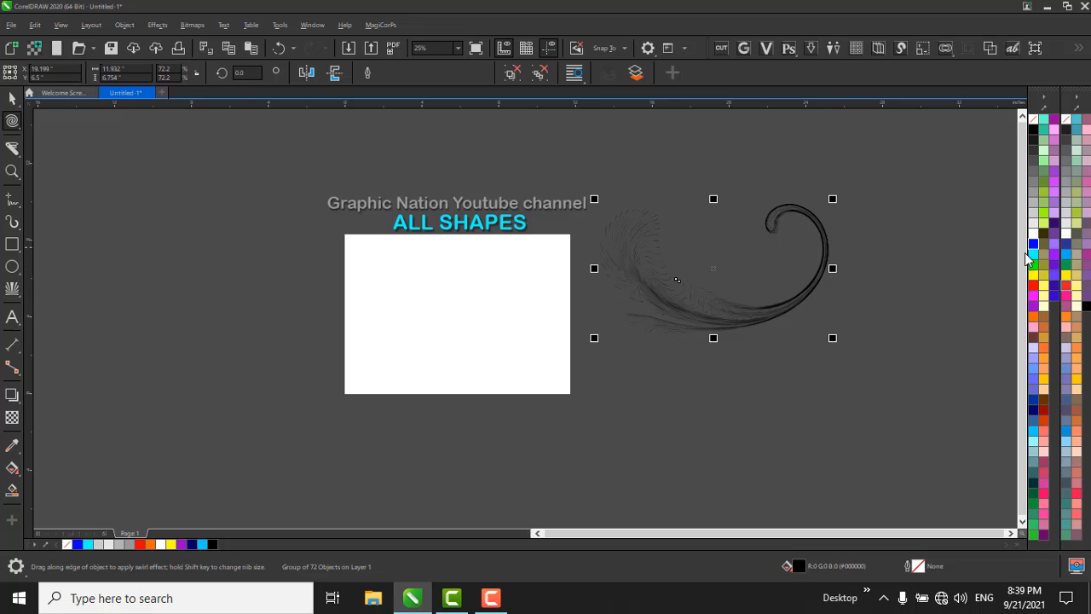
right_click(1034, 245)
scroll(861, 243, "up", 2)
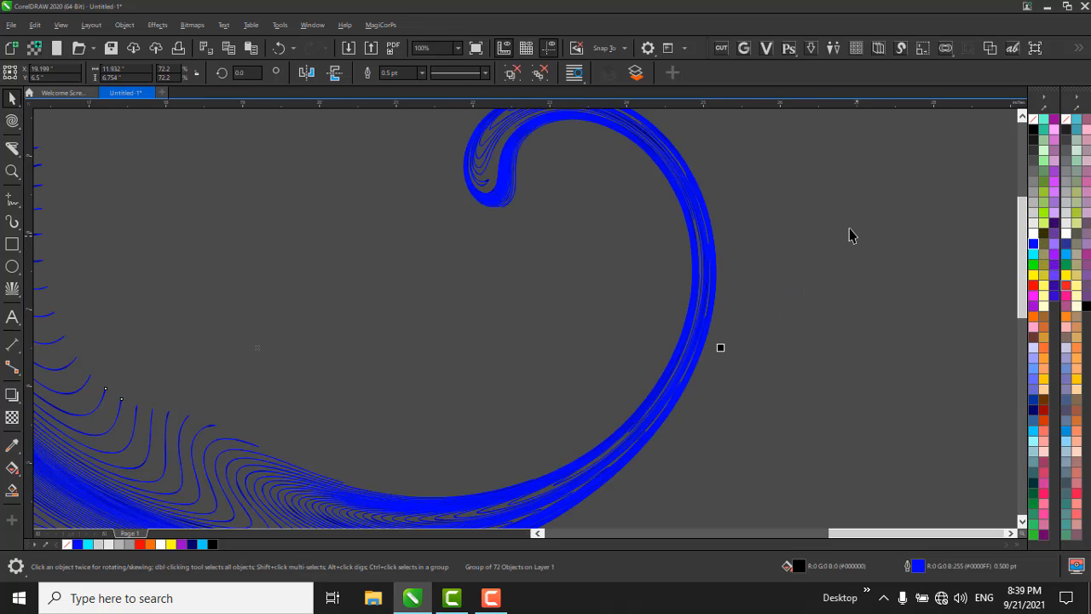
scroll(819, 243, "down", 1)
left_click_drag(583, 310, 503, 314)
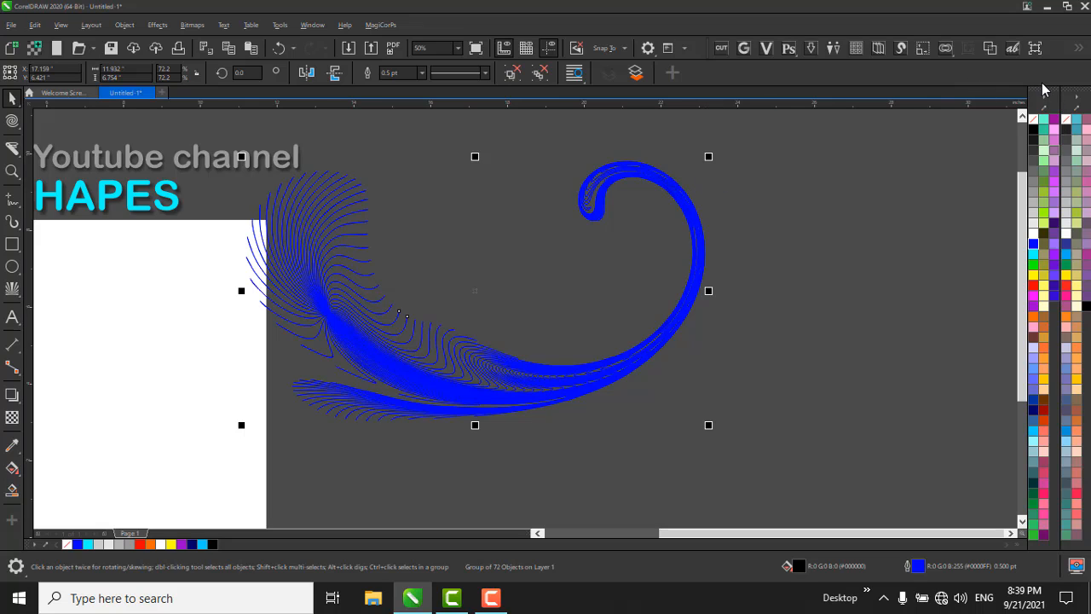
Insert a T-shirt mockup with the MagiCorPs T-Shirt Mockup tool.
left_click(1077, 49)
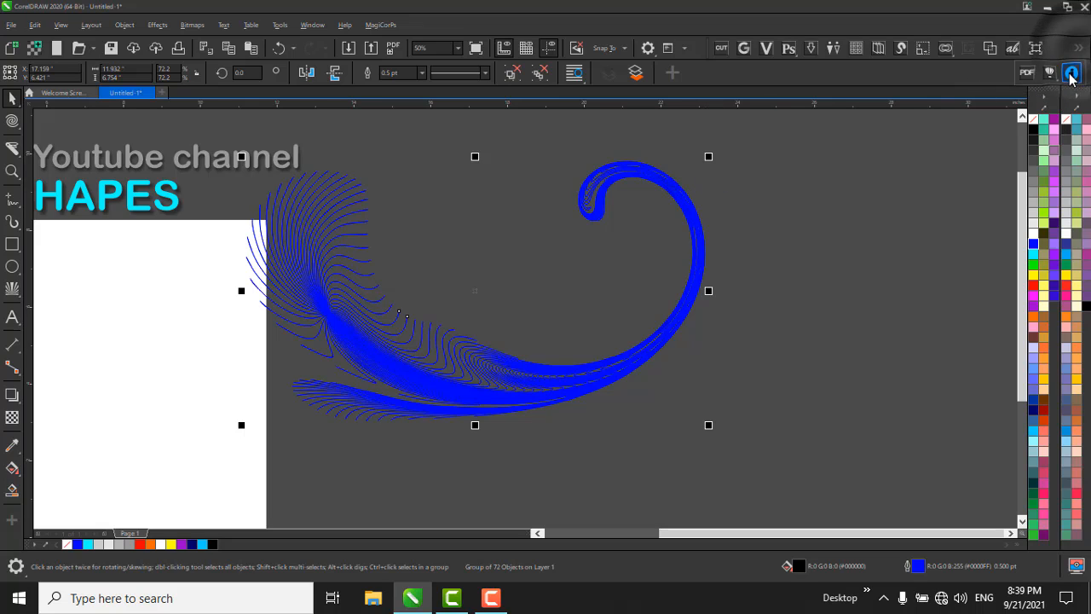
left_click(1052, 76)
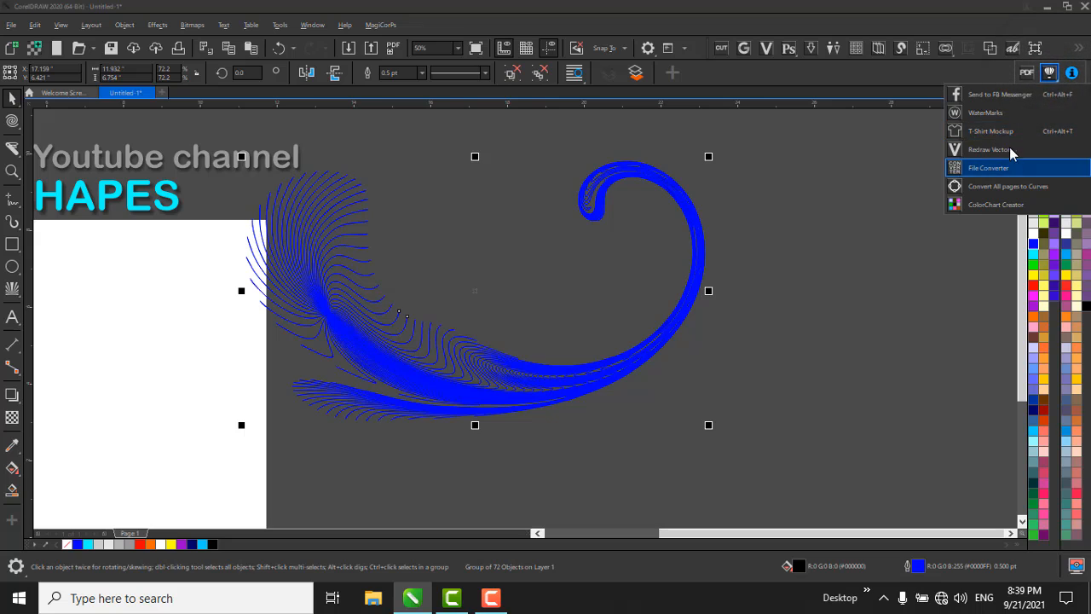
left_click(994, 130)
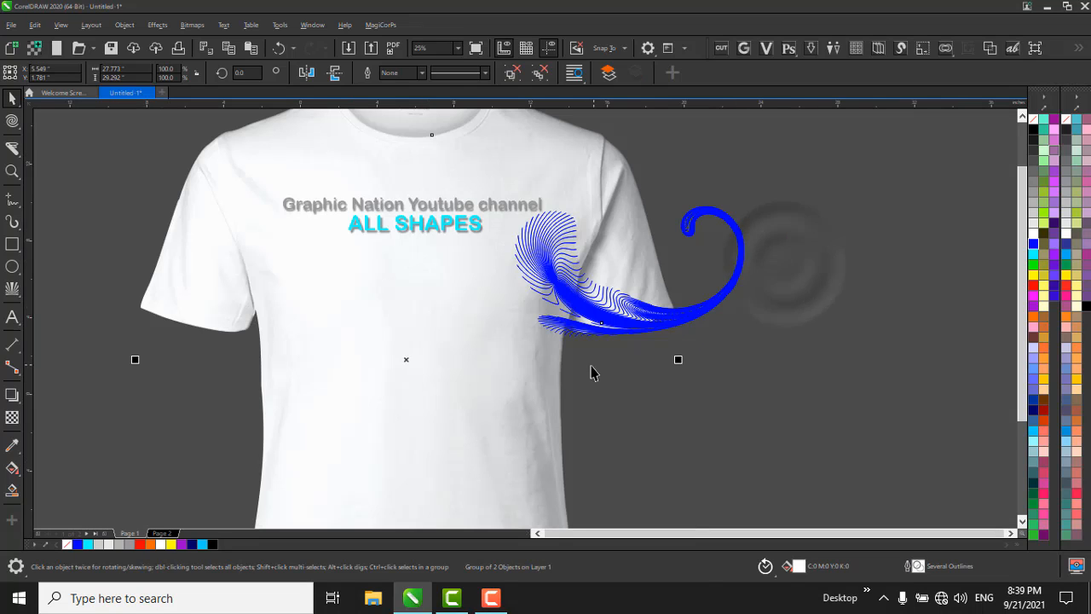
Scale the T-shirt mockup down to about 5 by 5.3 inches so it fits inside the page.
scroll(542, 332, "down", 1)
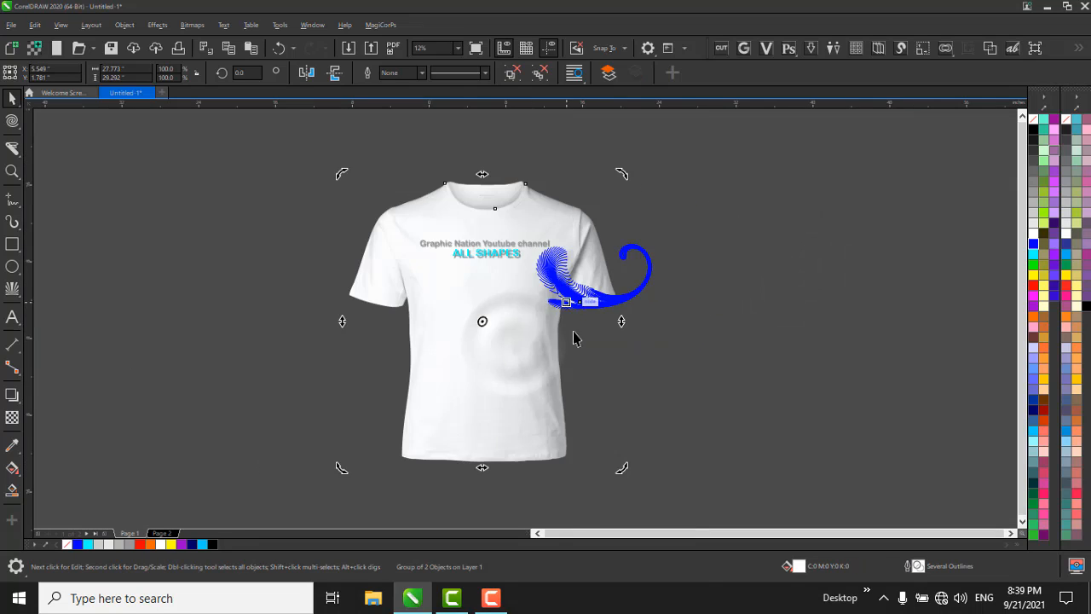
left_click(565, 219)
left_click_drag(621, 175, 518, 234)
scroll(455, 308, "up", 2)
scroll(514, 224, "down", 1)
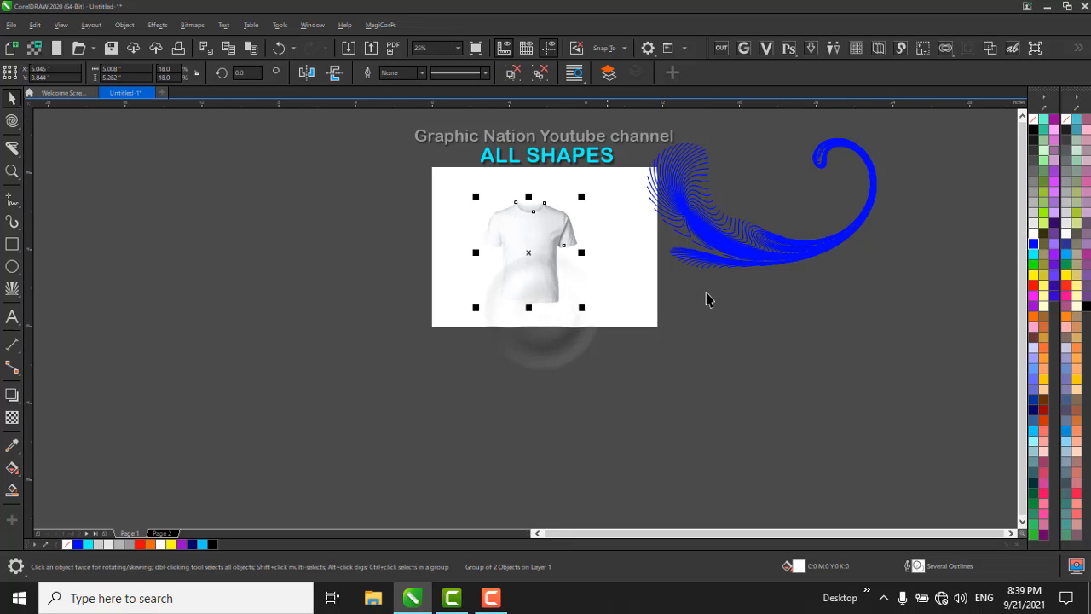
Place the blue plume inside the T-shirt shape as a PowerClip.
left_click(761, 253)
right_click(762, 253)
left_click(827, 250)
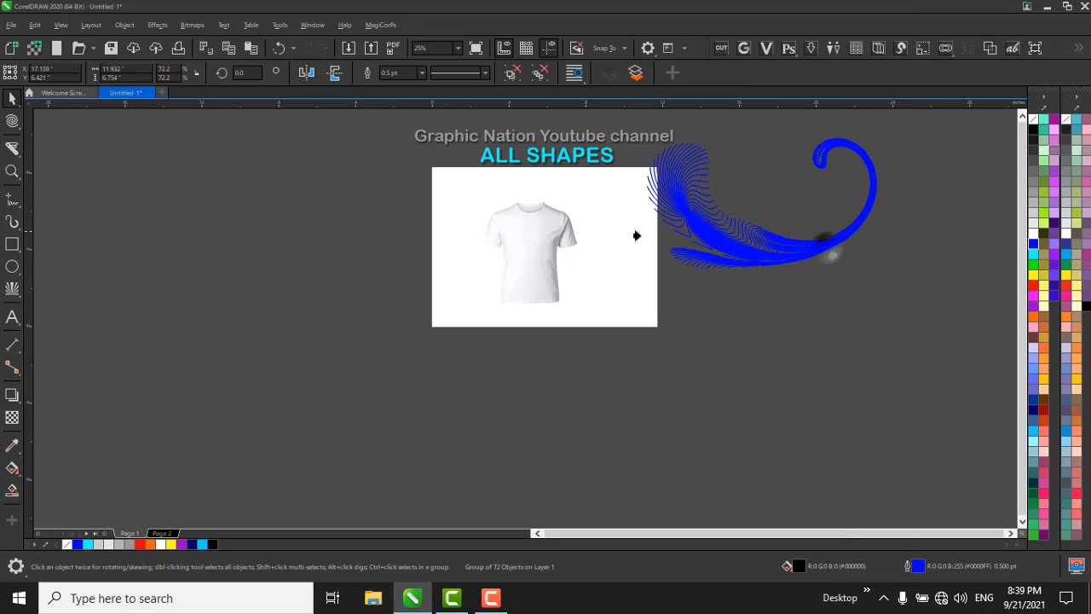
left_click(497, 231)
scroll(521, 227, "up", 1)
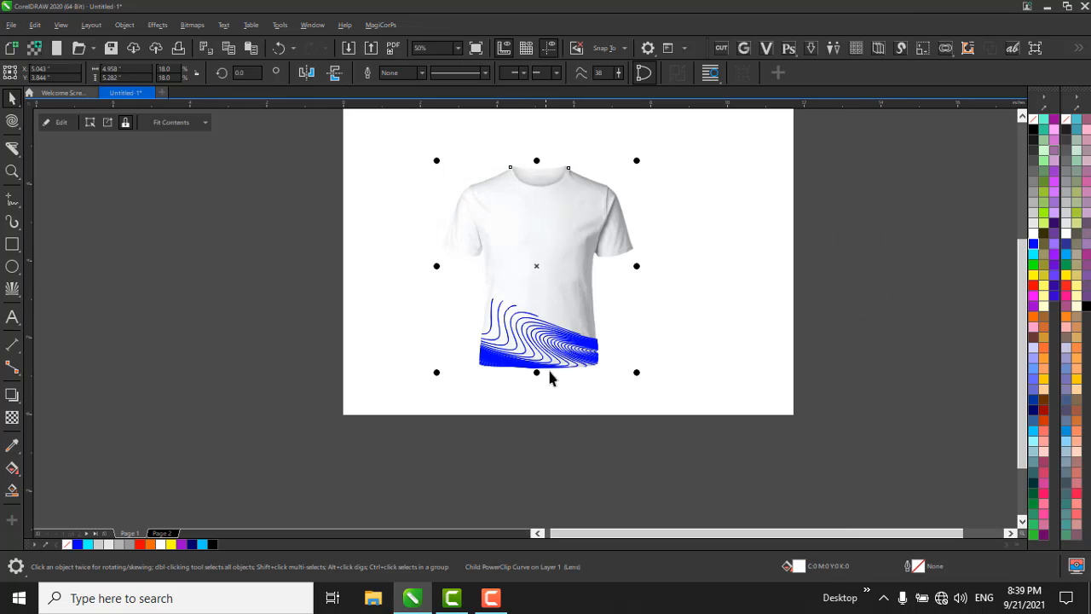
Open the T-shirt's PowerClip contents for editing and scale the plume down to about 44%.
left_click(551, 339)
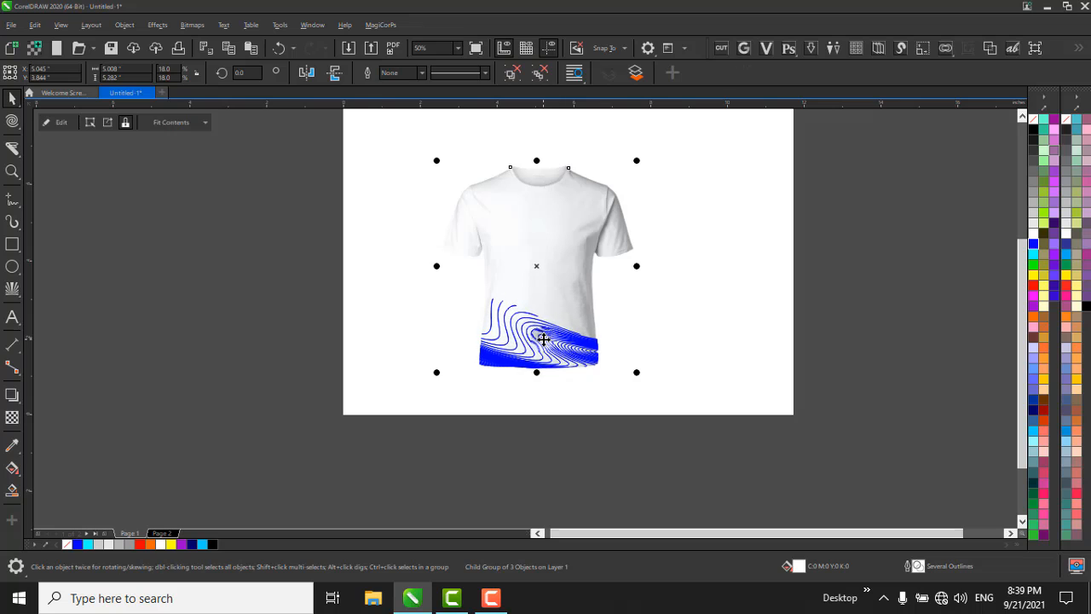
left_click(543, 340)
left_click(531, 341)
left_click(521, 339)
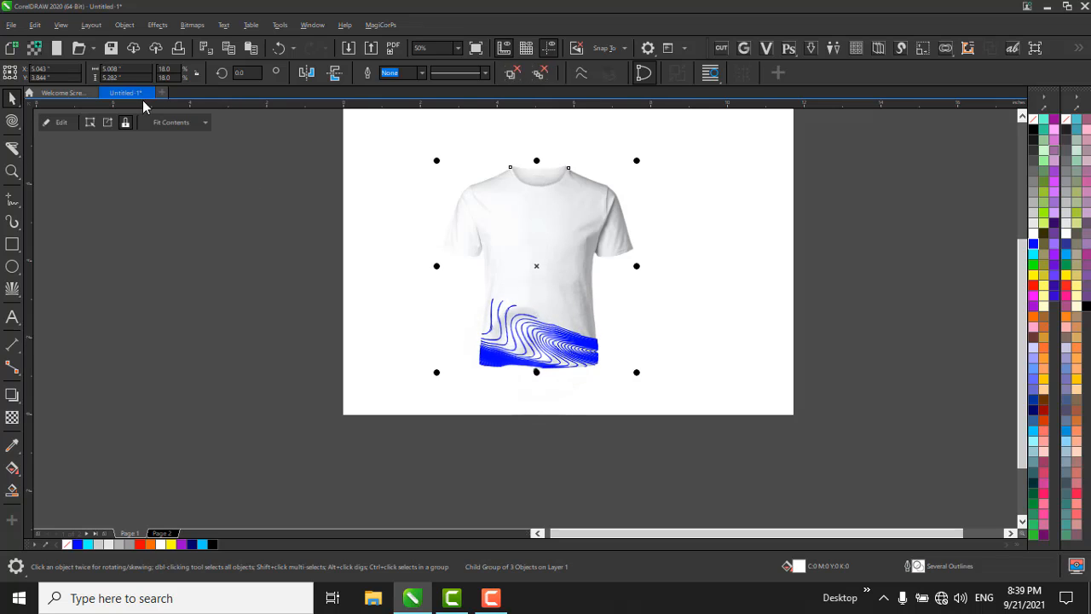
left_click(61, 122)
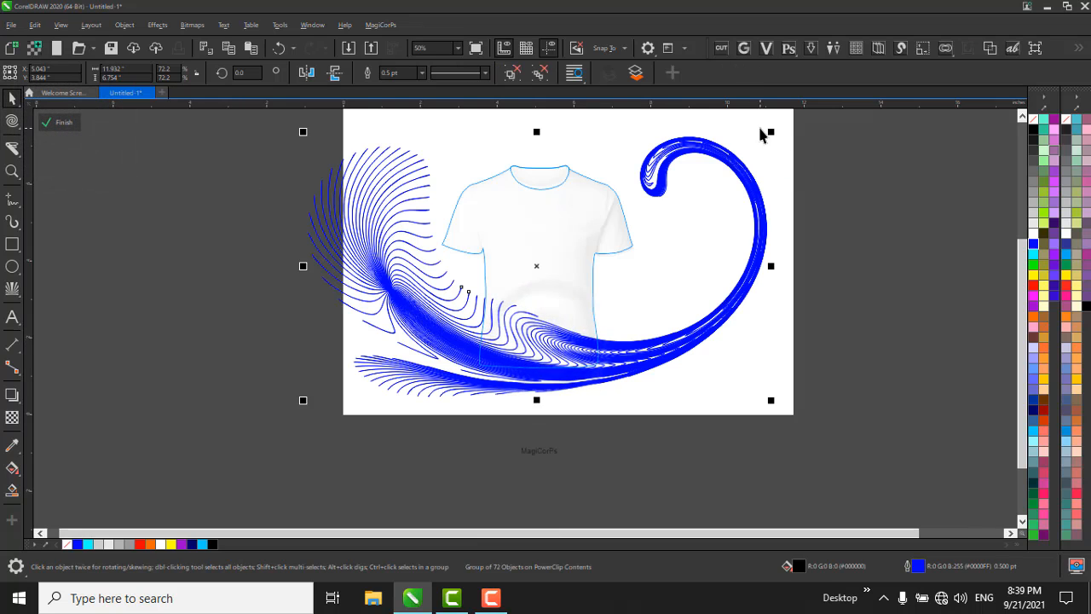
left_click_drag(770, 129, 709, 295)
Rotate the plume to about 311.7 degrees, position it down the shirt's left side, and finish editing the PowerClip.
left_click(635, 246)
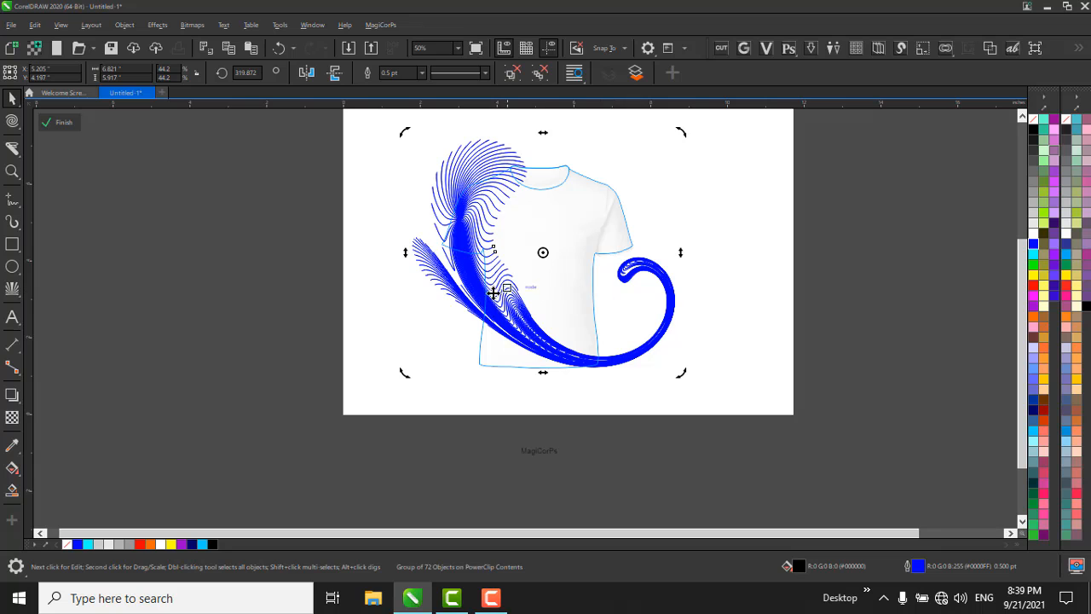
left_click_drag(512, 296, 538, 337)
left_click(495, 260)
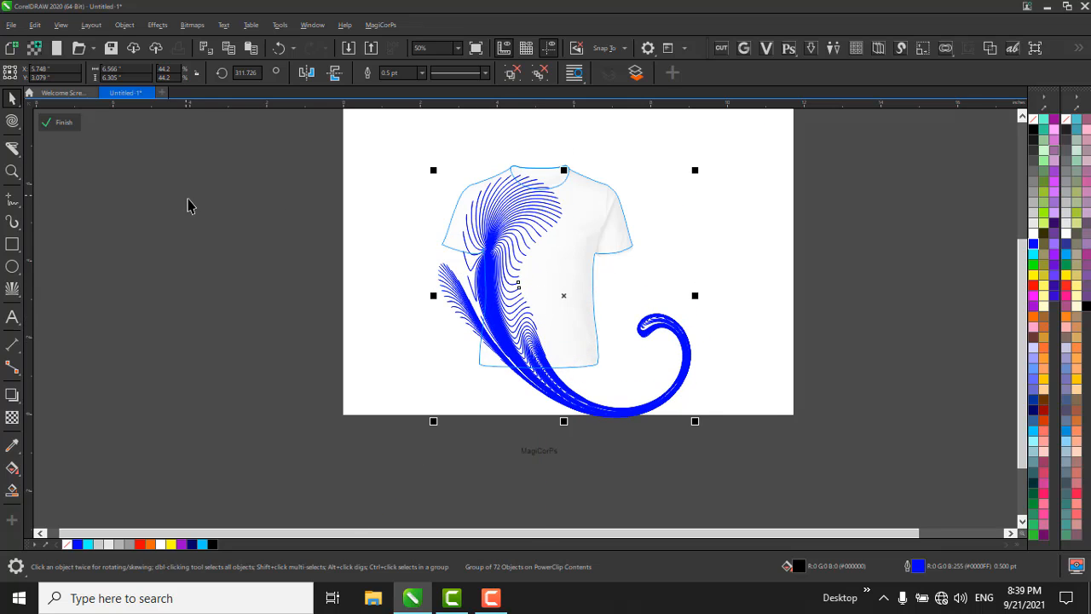
left_click(188, 202)
left_click(716, 193)
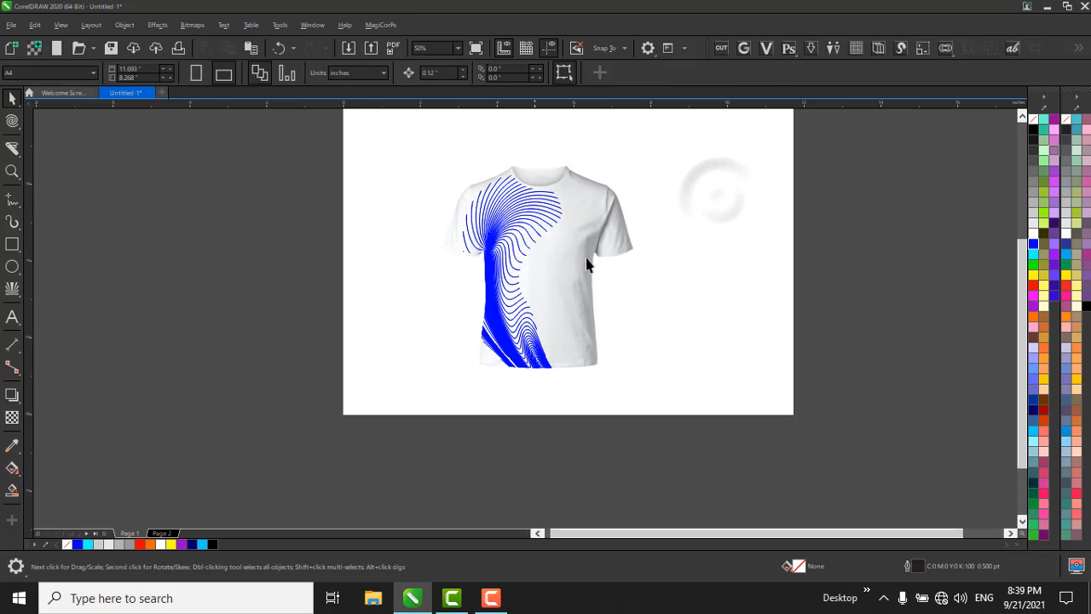
Enlarge the decorated T-shirt mockup about its centre to about 8.3 by 8.7 inches.
left_click(500, 214)
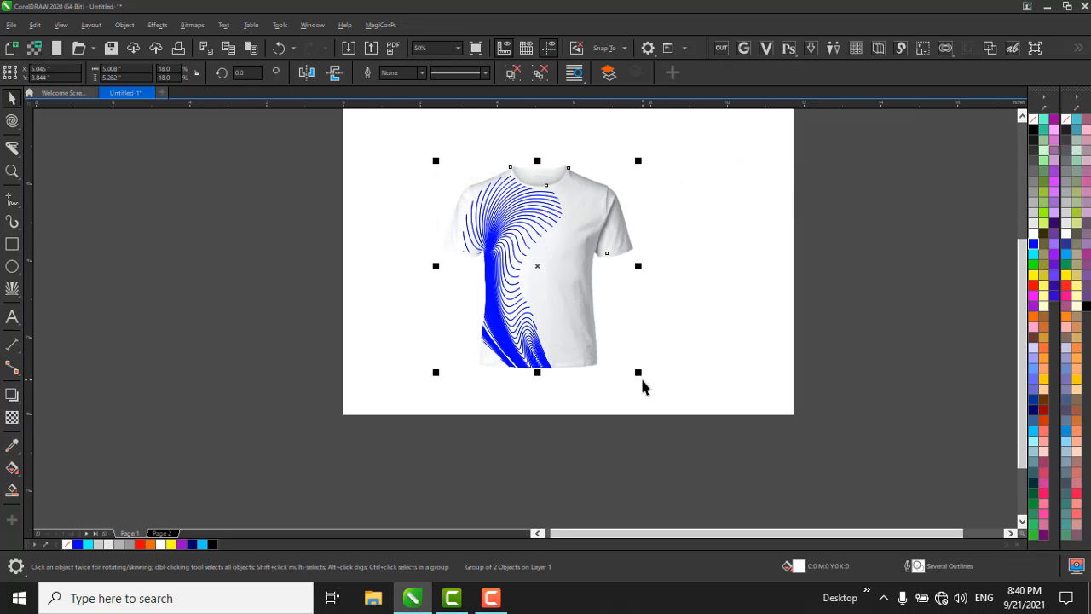
left_click(639, 374)
left_click_drag(639, 379, 735, 429)
scroll(643, 336, "down", 1)
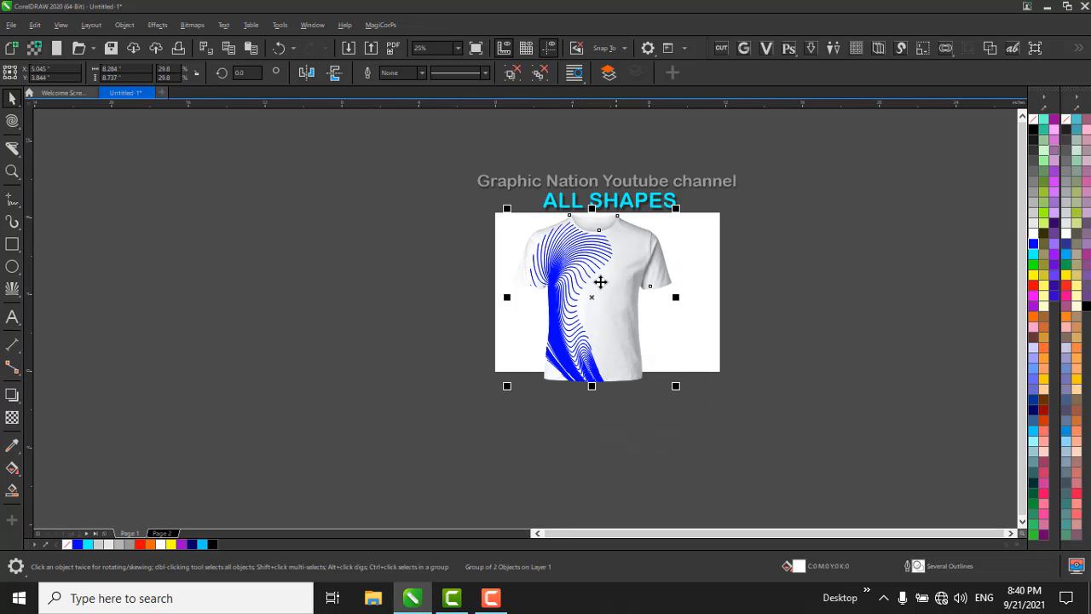
Delete the decorated T-shirt mockup from the page.
scroll(615, 272, "up", 1)
key("Delete")
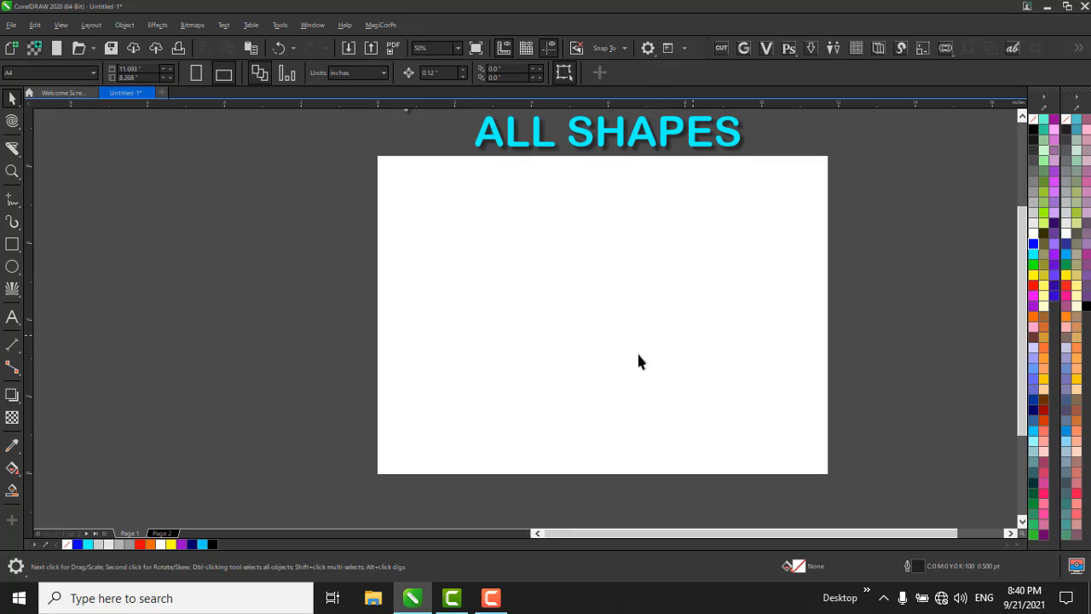
Draw a 15 by 15 graph paper grid about 10.7 by 5.2 inches across the page, and delete it.
left_click(12, 291)
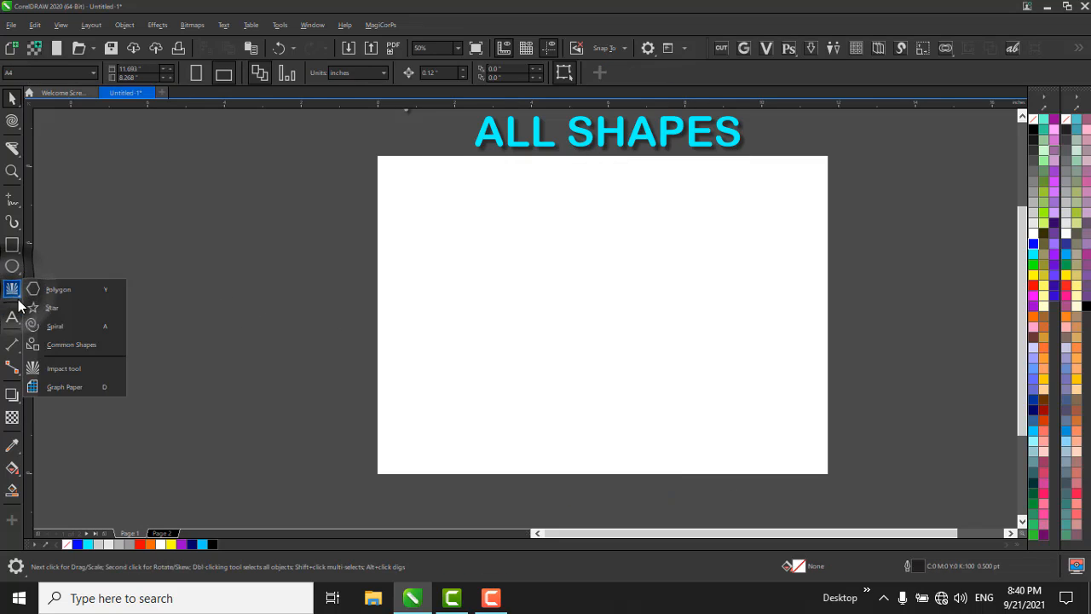
left_click(101, 388)
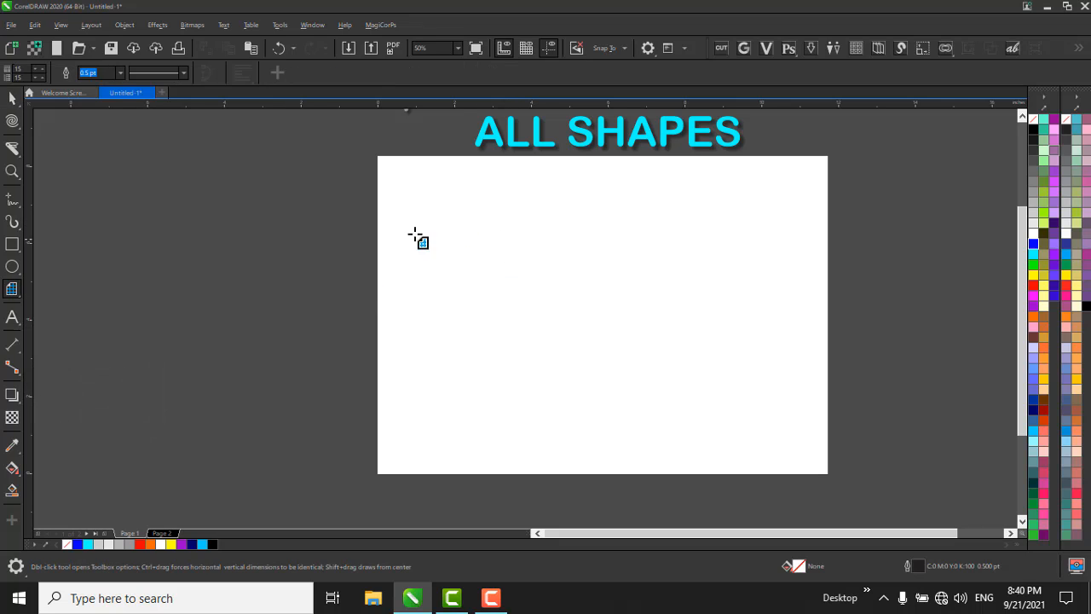
left_click_drag(396, 219, 807, 418)
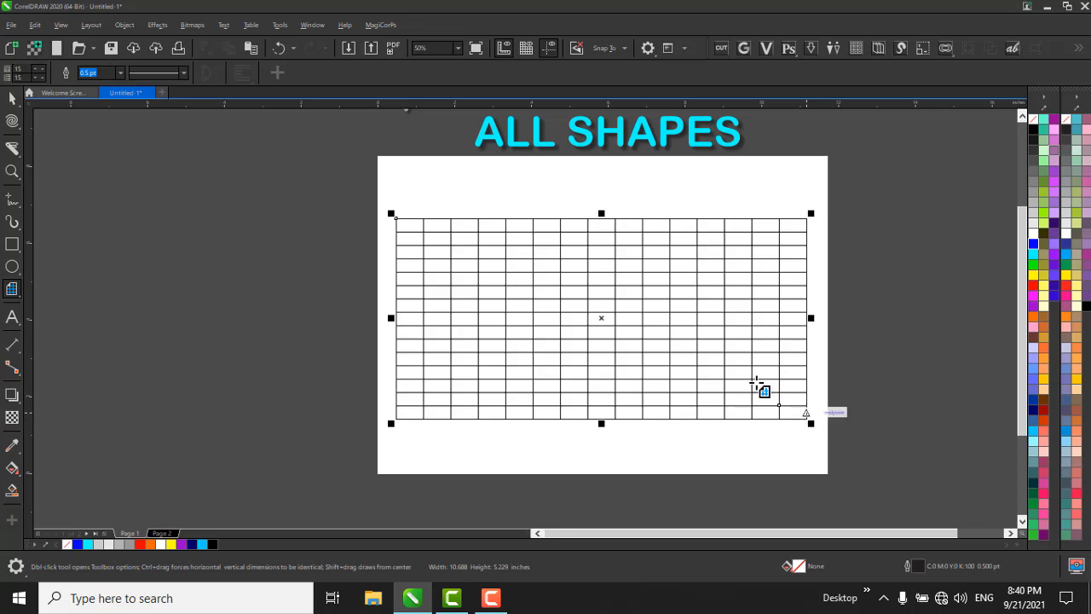
key("space")
key("Delete")
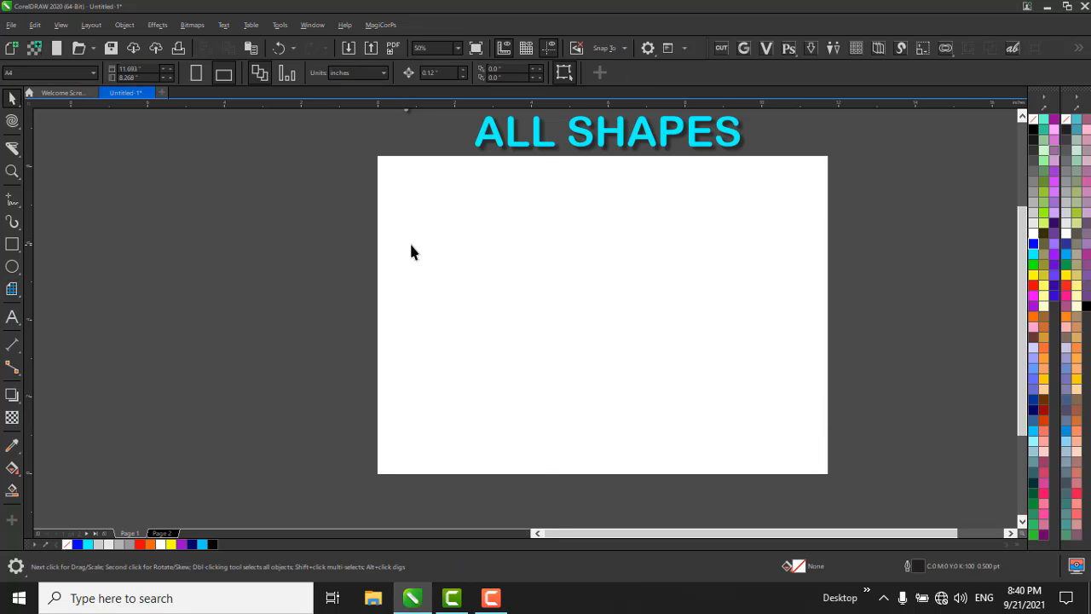
Draw a 15 by 15 graph paper grid about 10.1 inches wide and stretch it vertically about its centre to about 7.5 inches high.
left_click(12, 289)
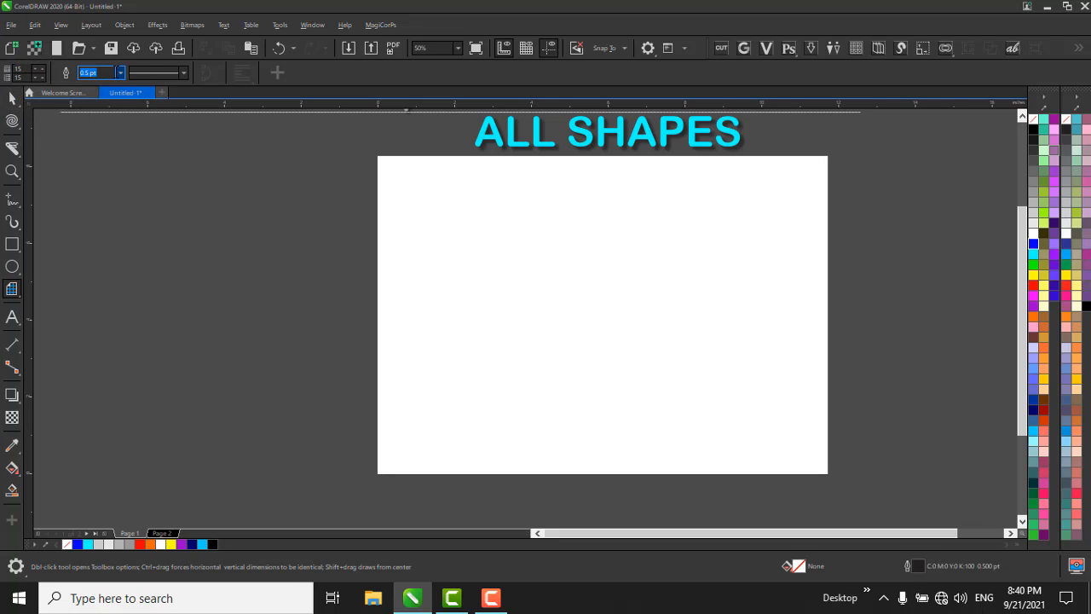
left_click_drag(412, 189, 798, 401)
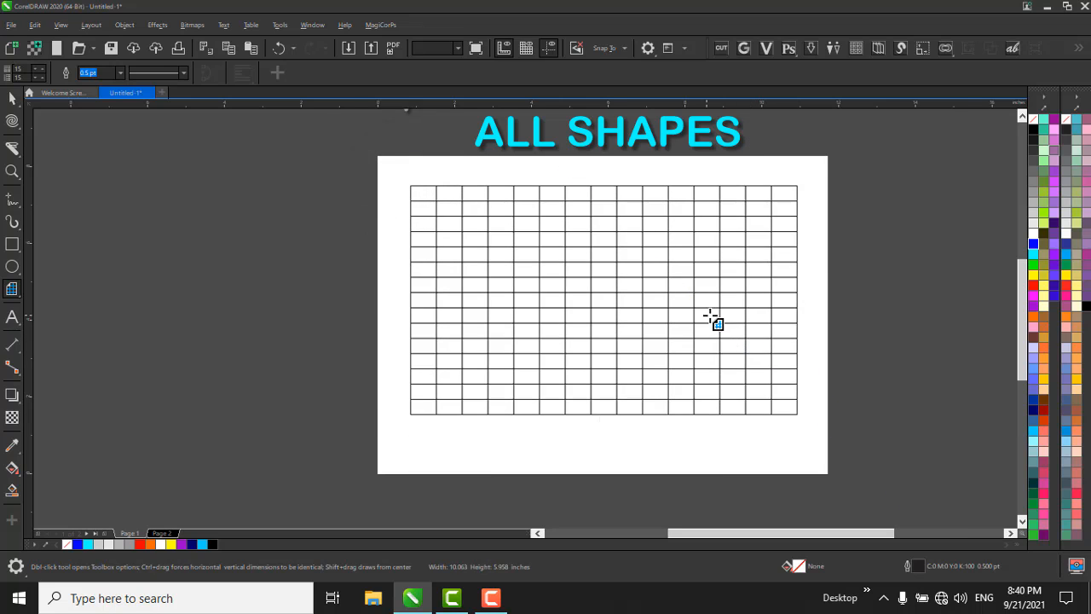
scroll(711, 315, "up", 1)
key("space")
scroll(734, 272, "down", 1)
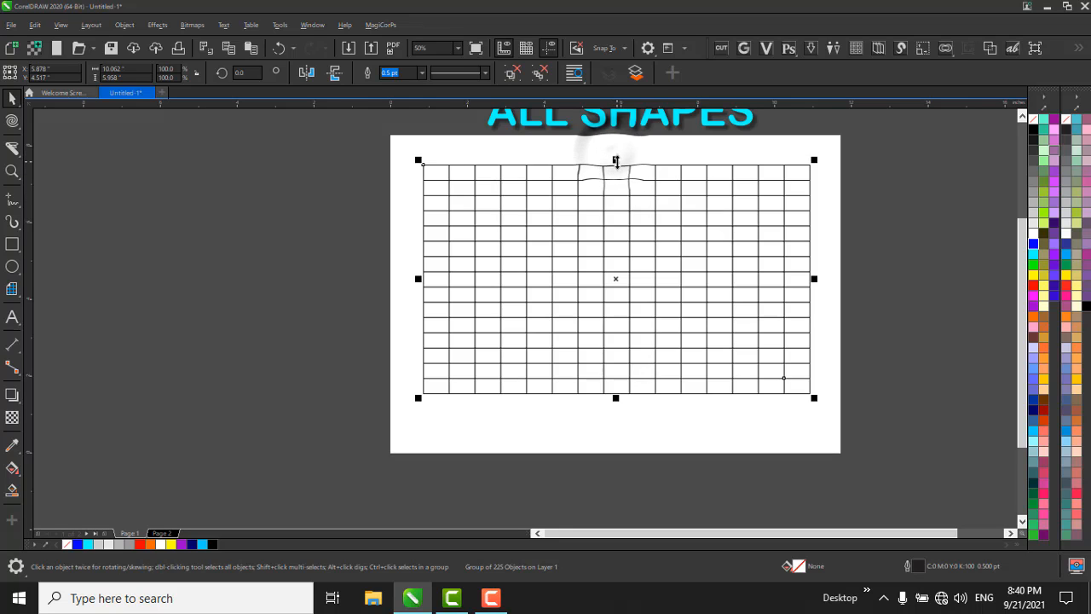
left_click_drag(615, 160, 621, 130)
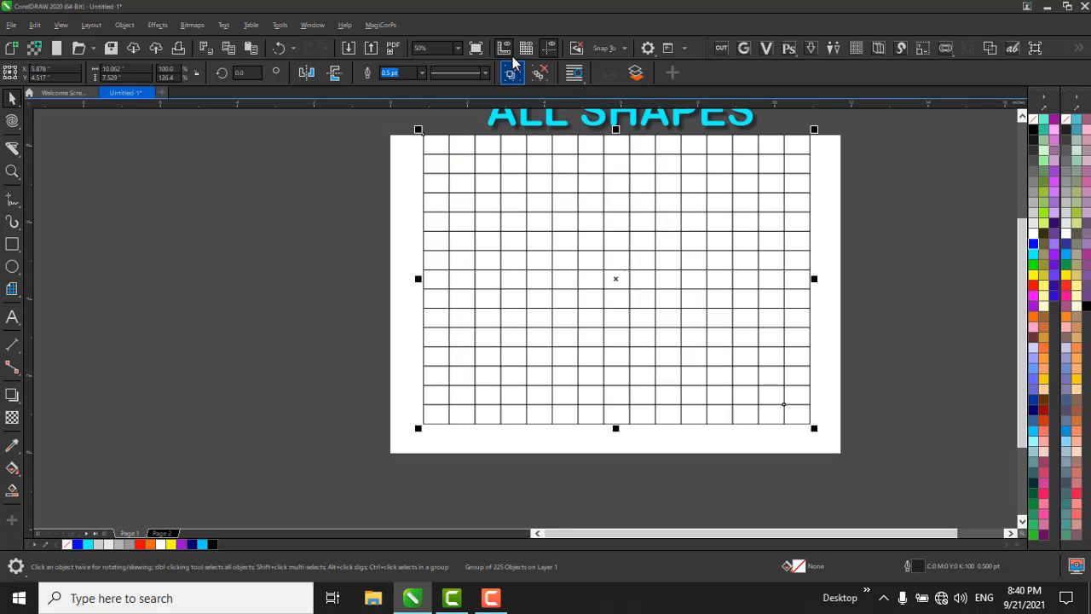
Ungroup the graph paper grid and move individual cells out past its right edge.
left_click(866, 245)
left_click_drag(782, 221, 827, 293)
left_click_drag(773, 315, 836, 334)
Select all the separate grid cells, including the displaced ones, and delete them to clear the page.
scroll(726, 257, "down", 1)
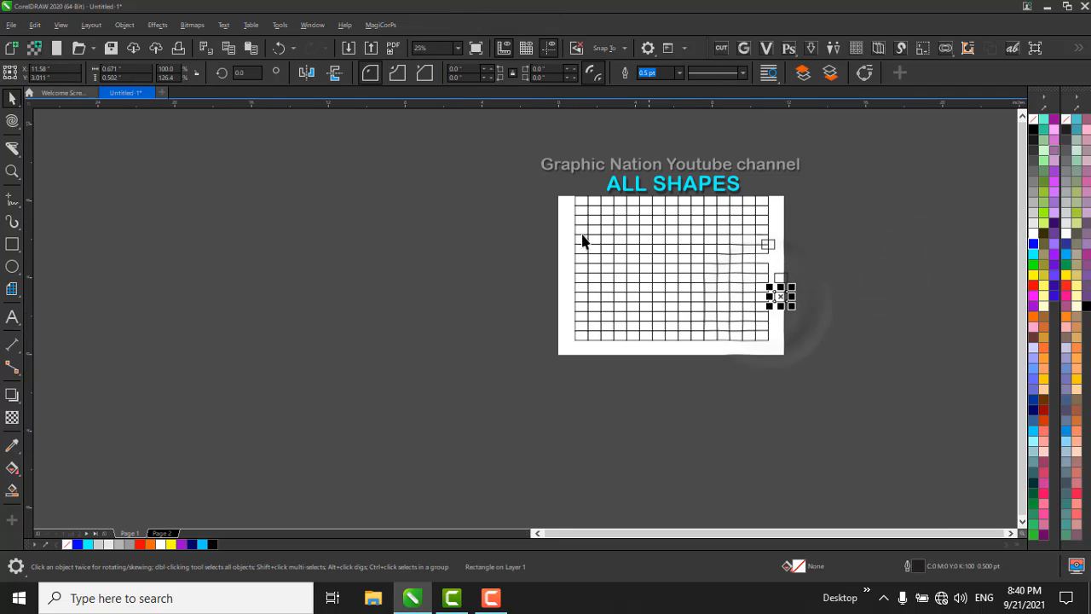
left_click_drag(486, 168, 861, 415)
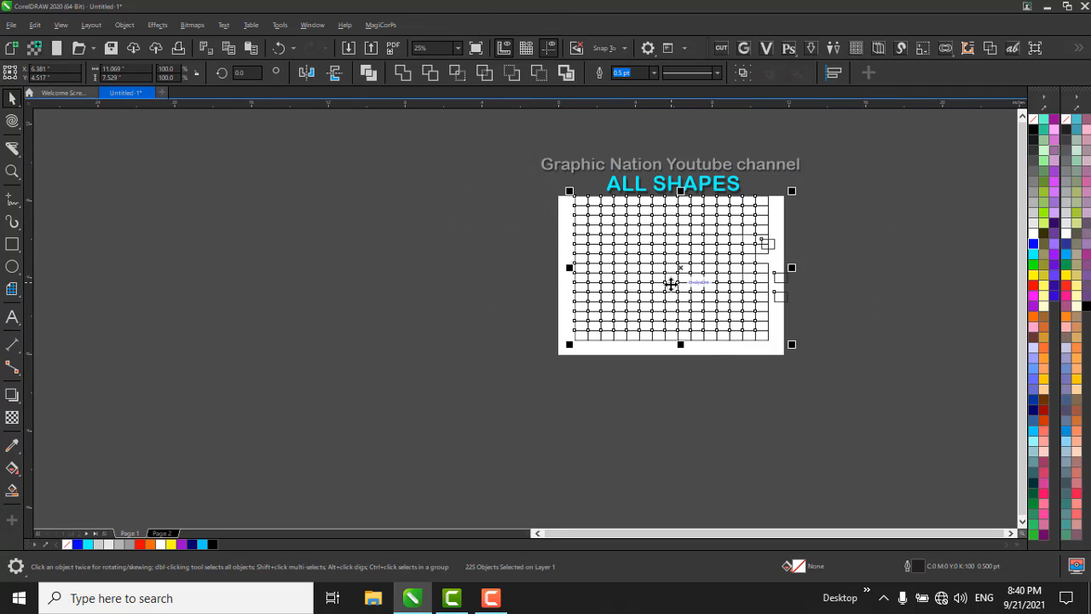
key("Delete")
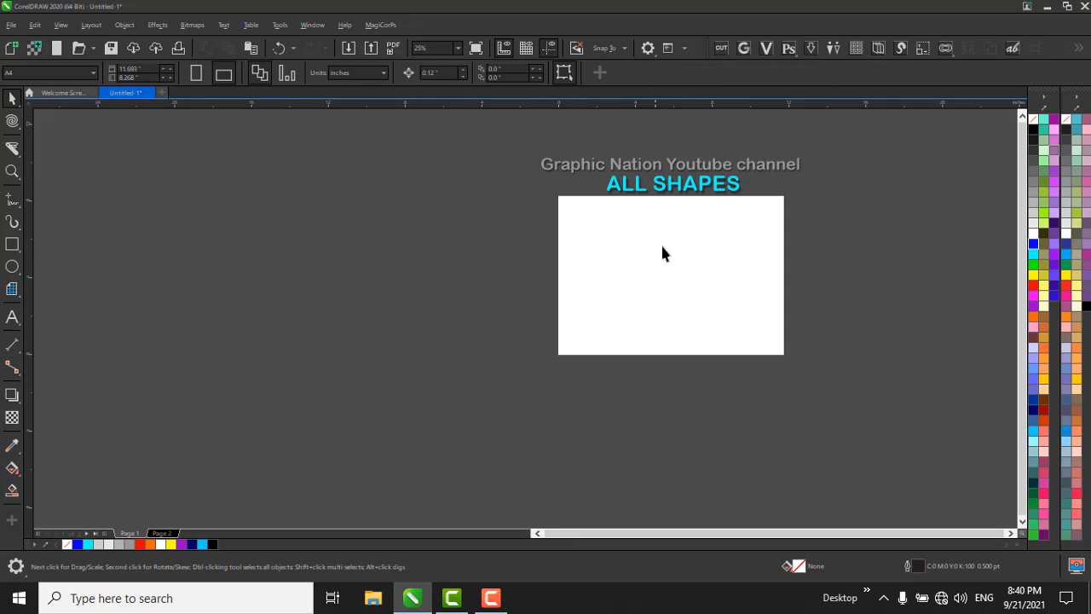
Minimise the drawing window and refresh the Windows desktop.
left_click(1048, 6)
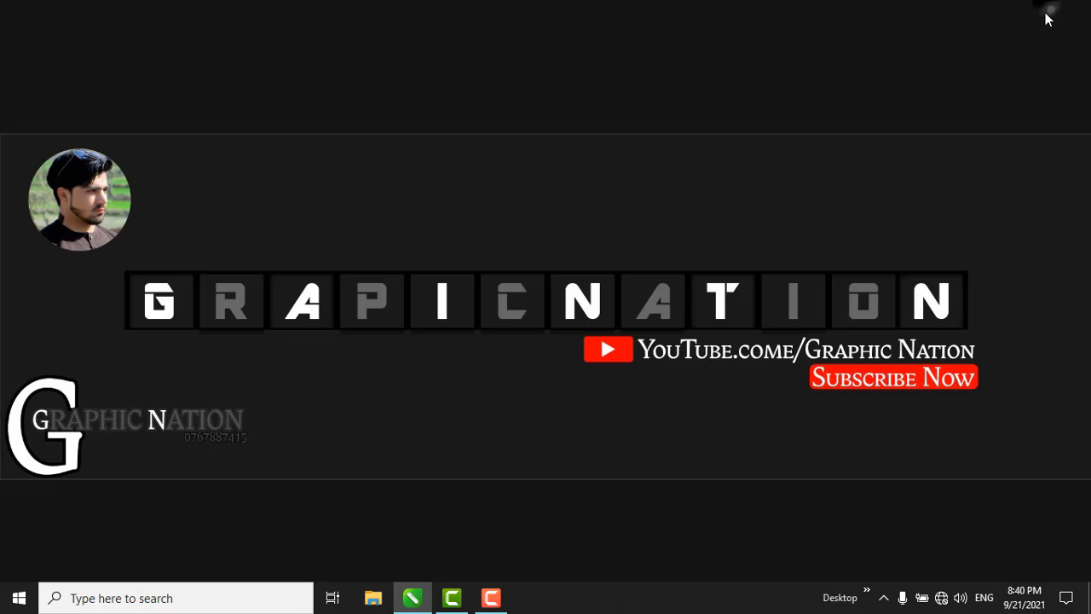
right_click(601, 196)
left_click(639, 245)
right_click(652, 228)
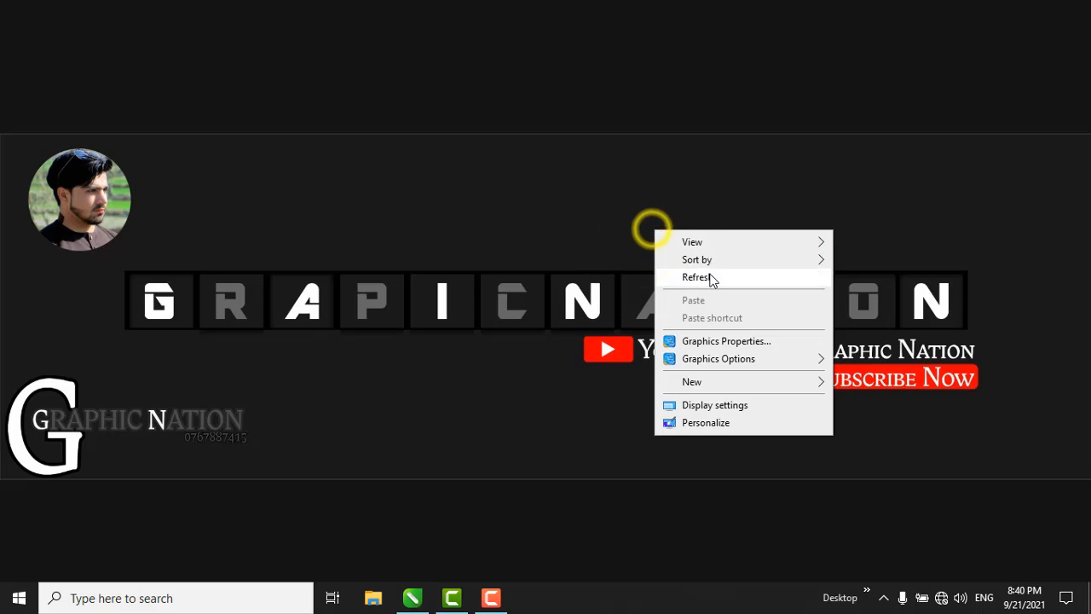
left_click(710, 282)
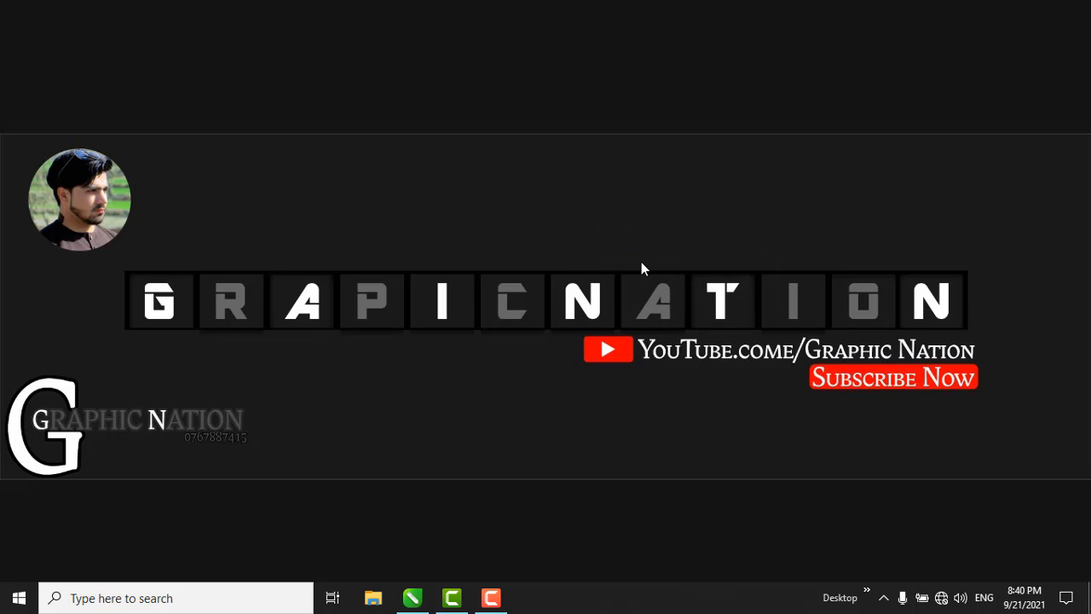